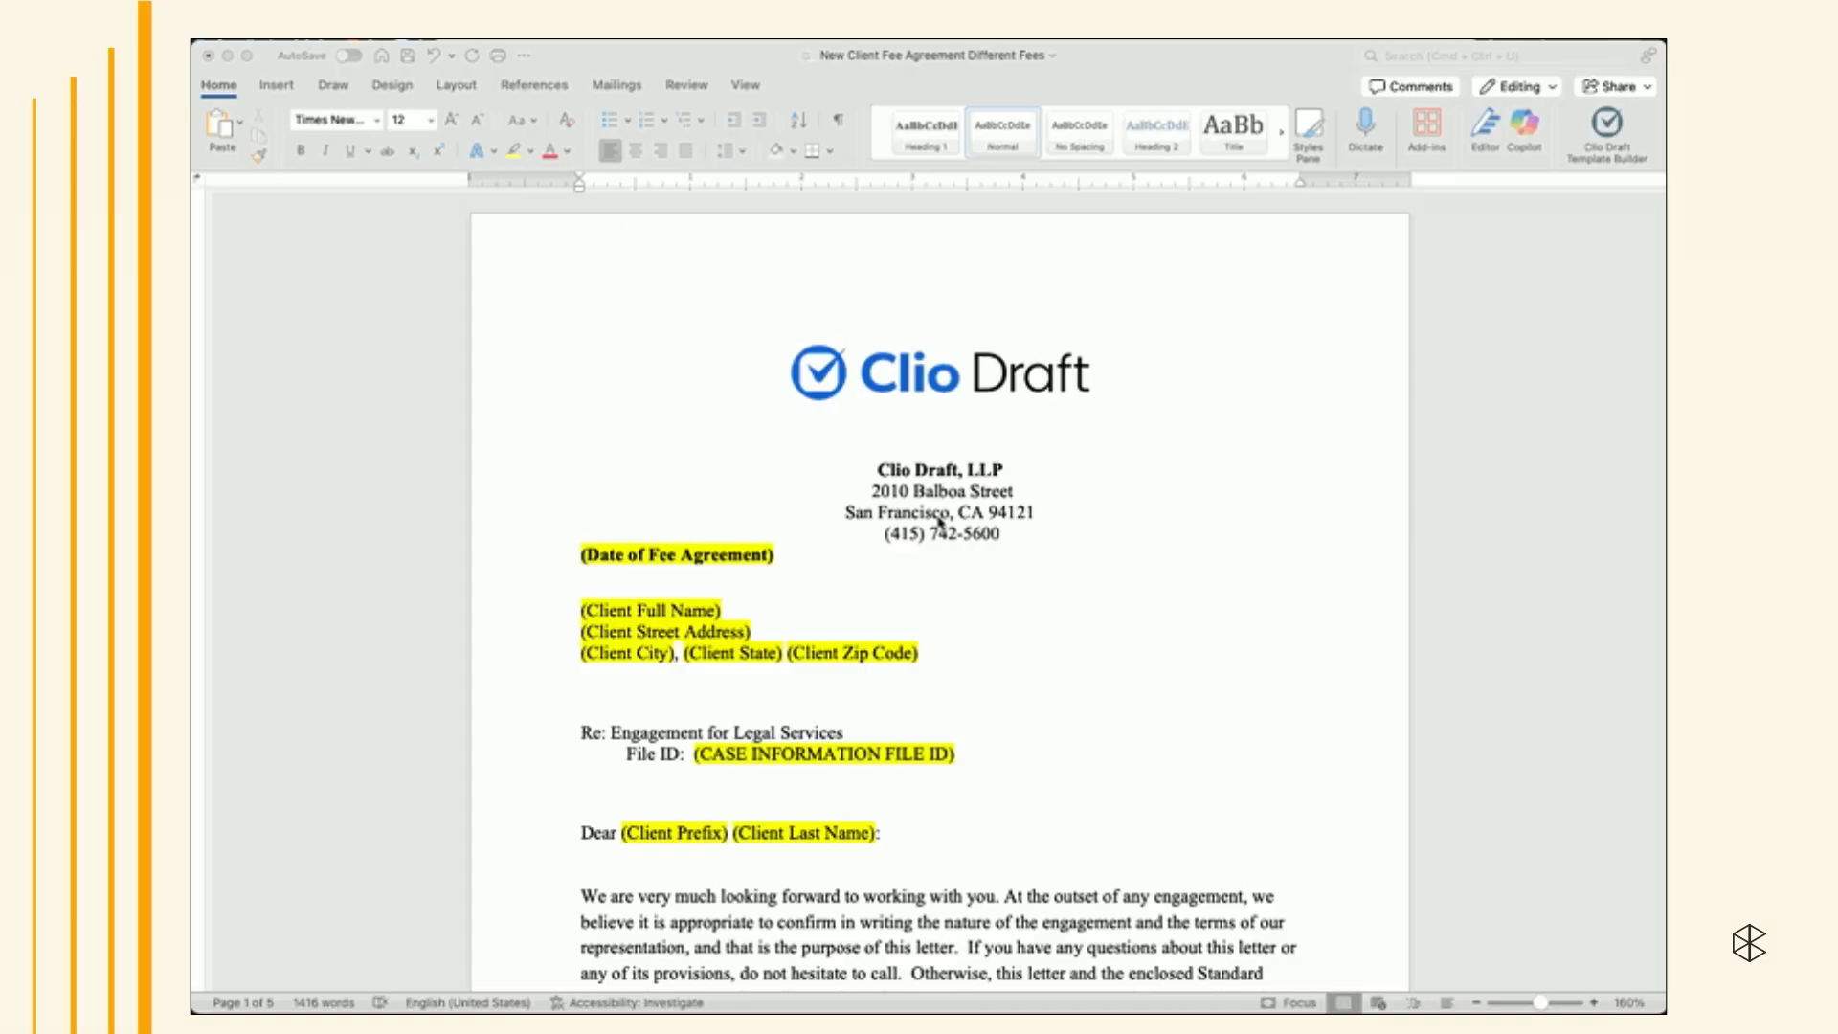
- Scroll through the fee agreement document to review its highlighted placeholders and fee options
scroll(938, 521, down, 6)
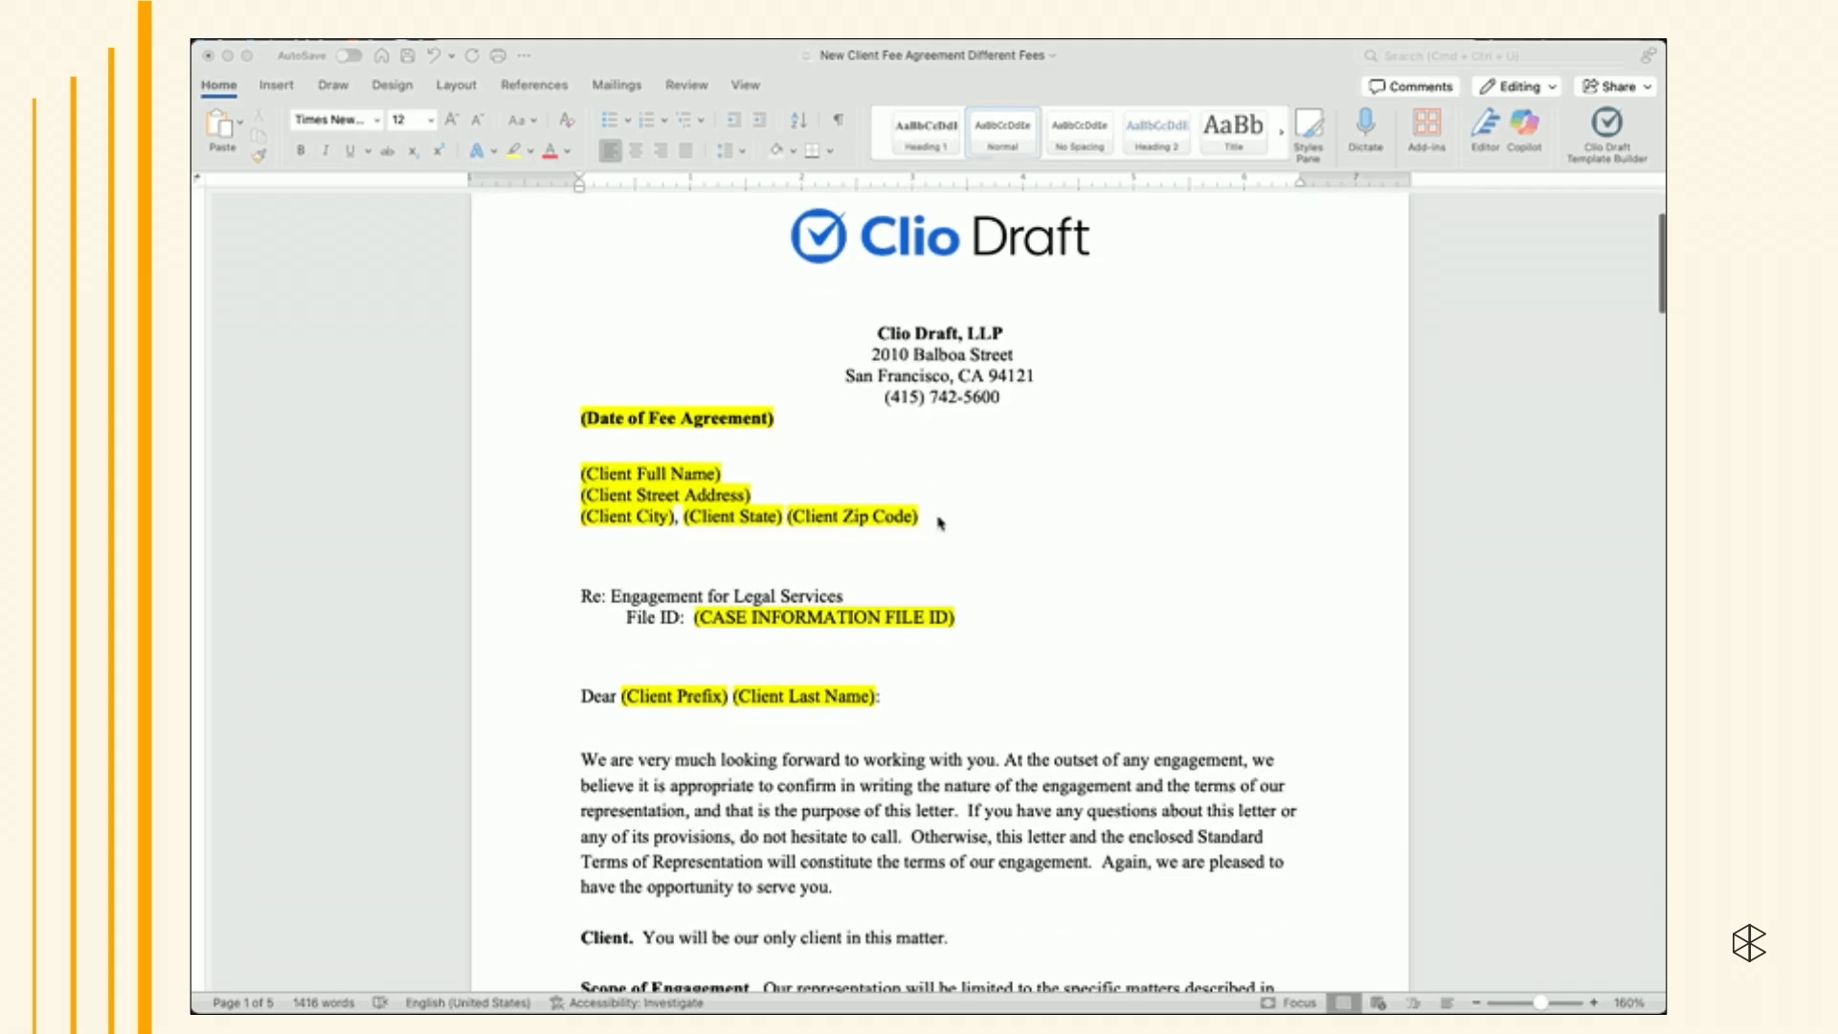
scroll(939, 521, down, 10)
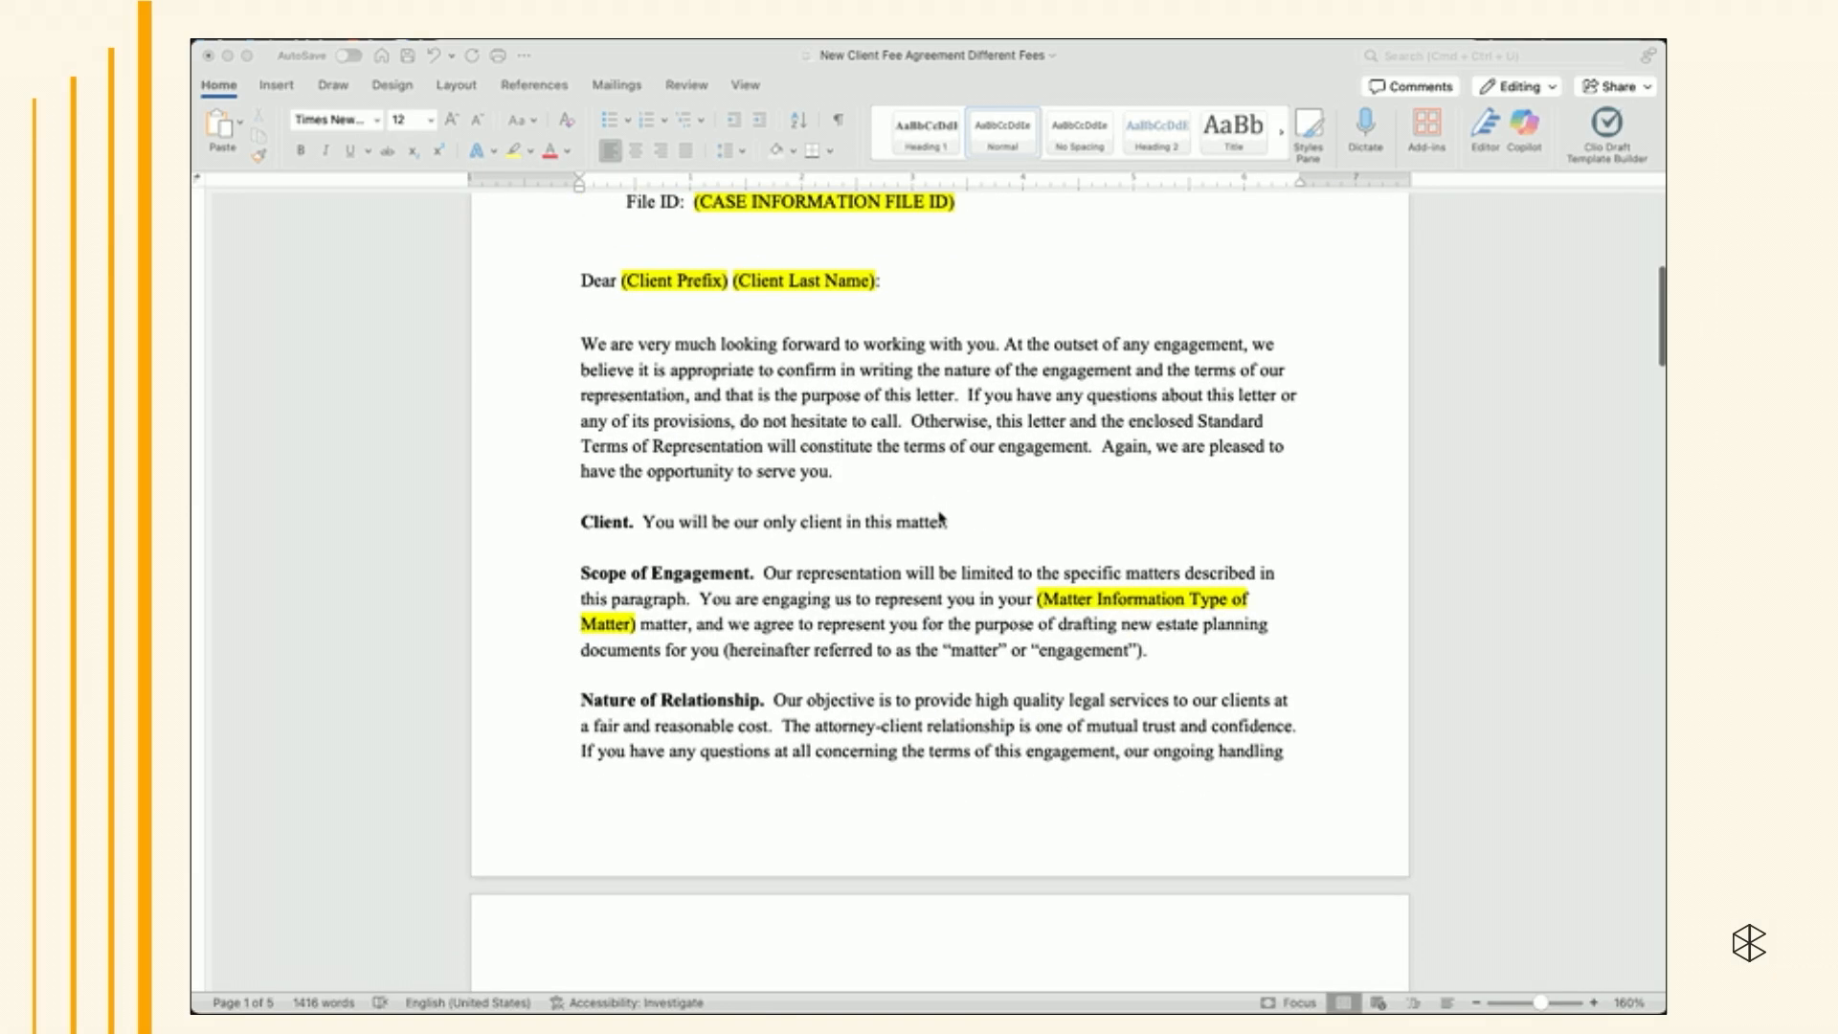
scroll(939, 518, down, 12)
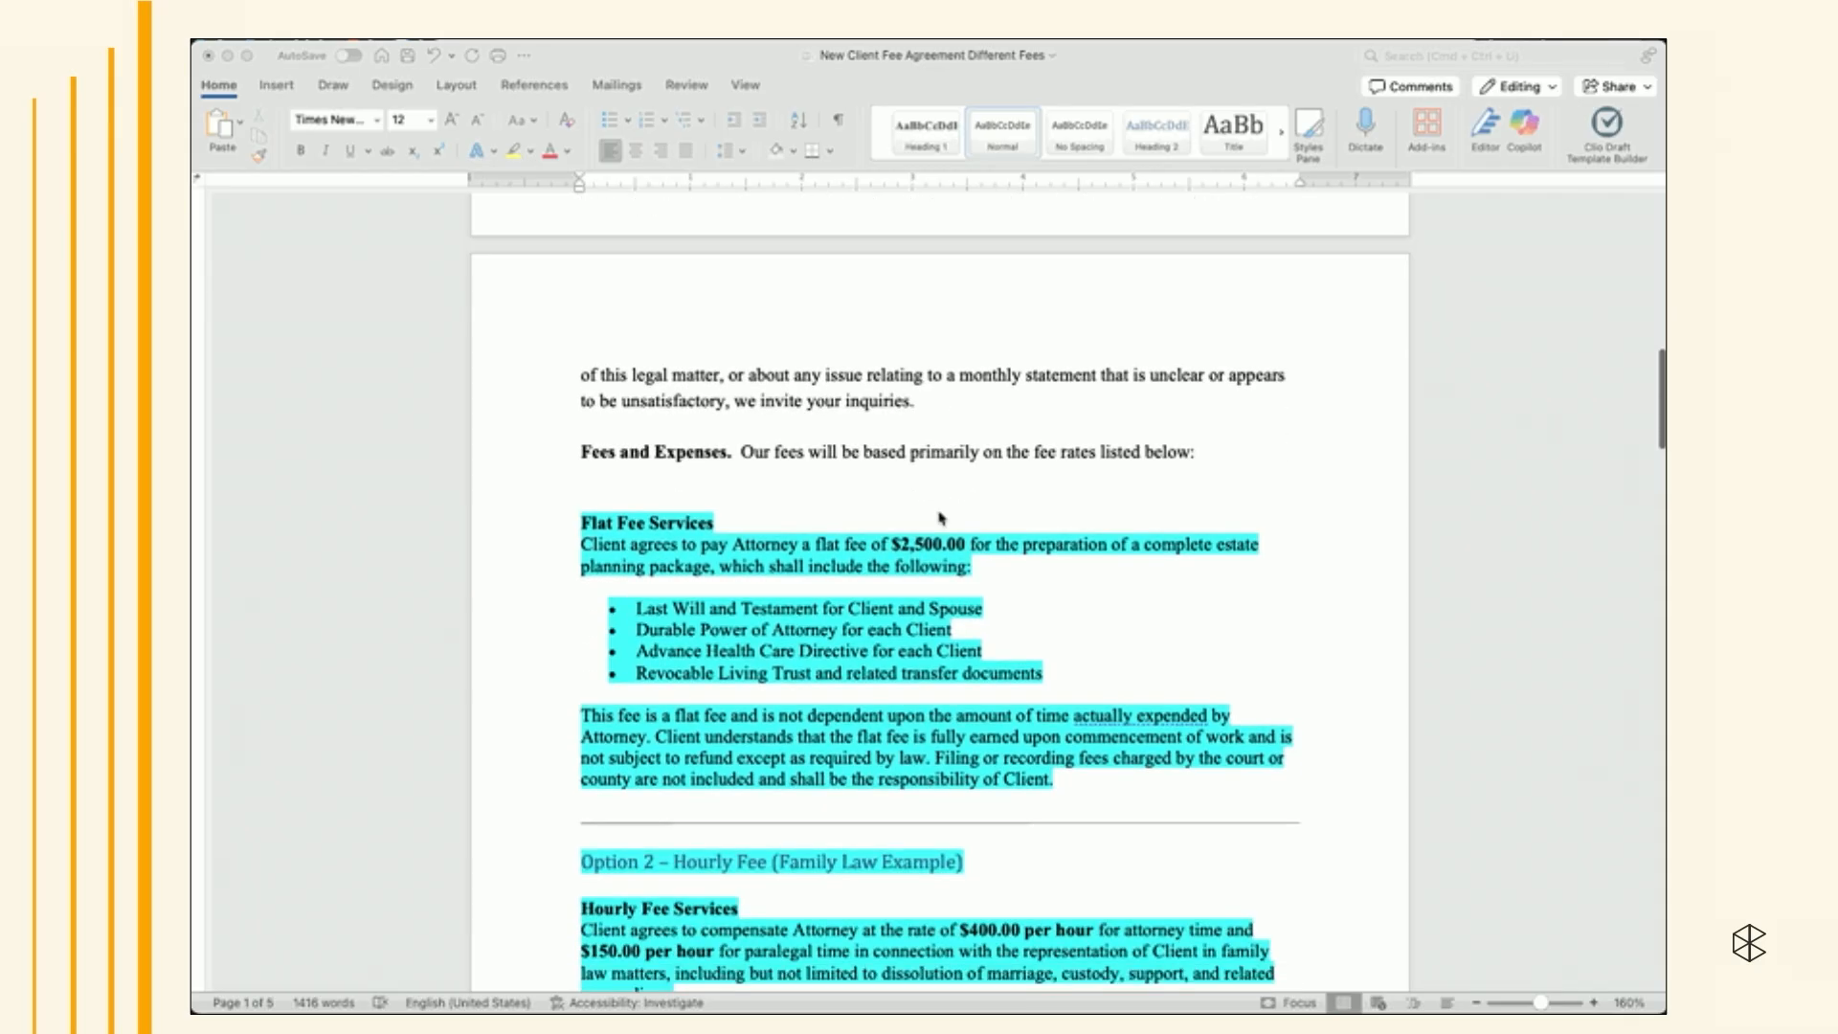
scroll(939, 518, down, 10)
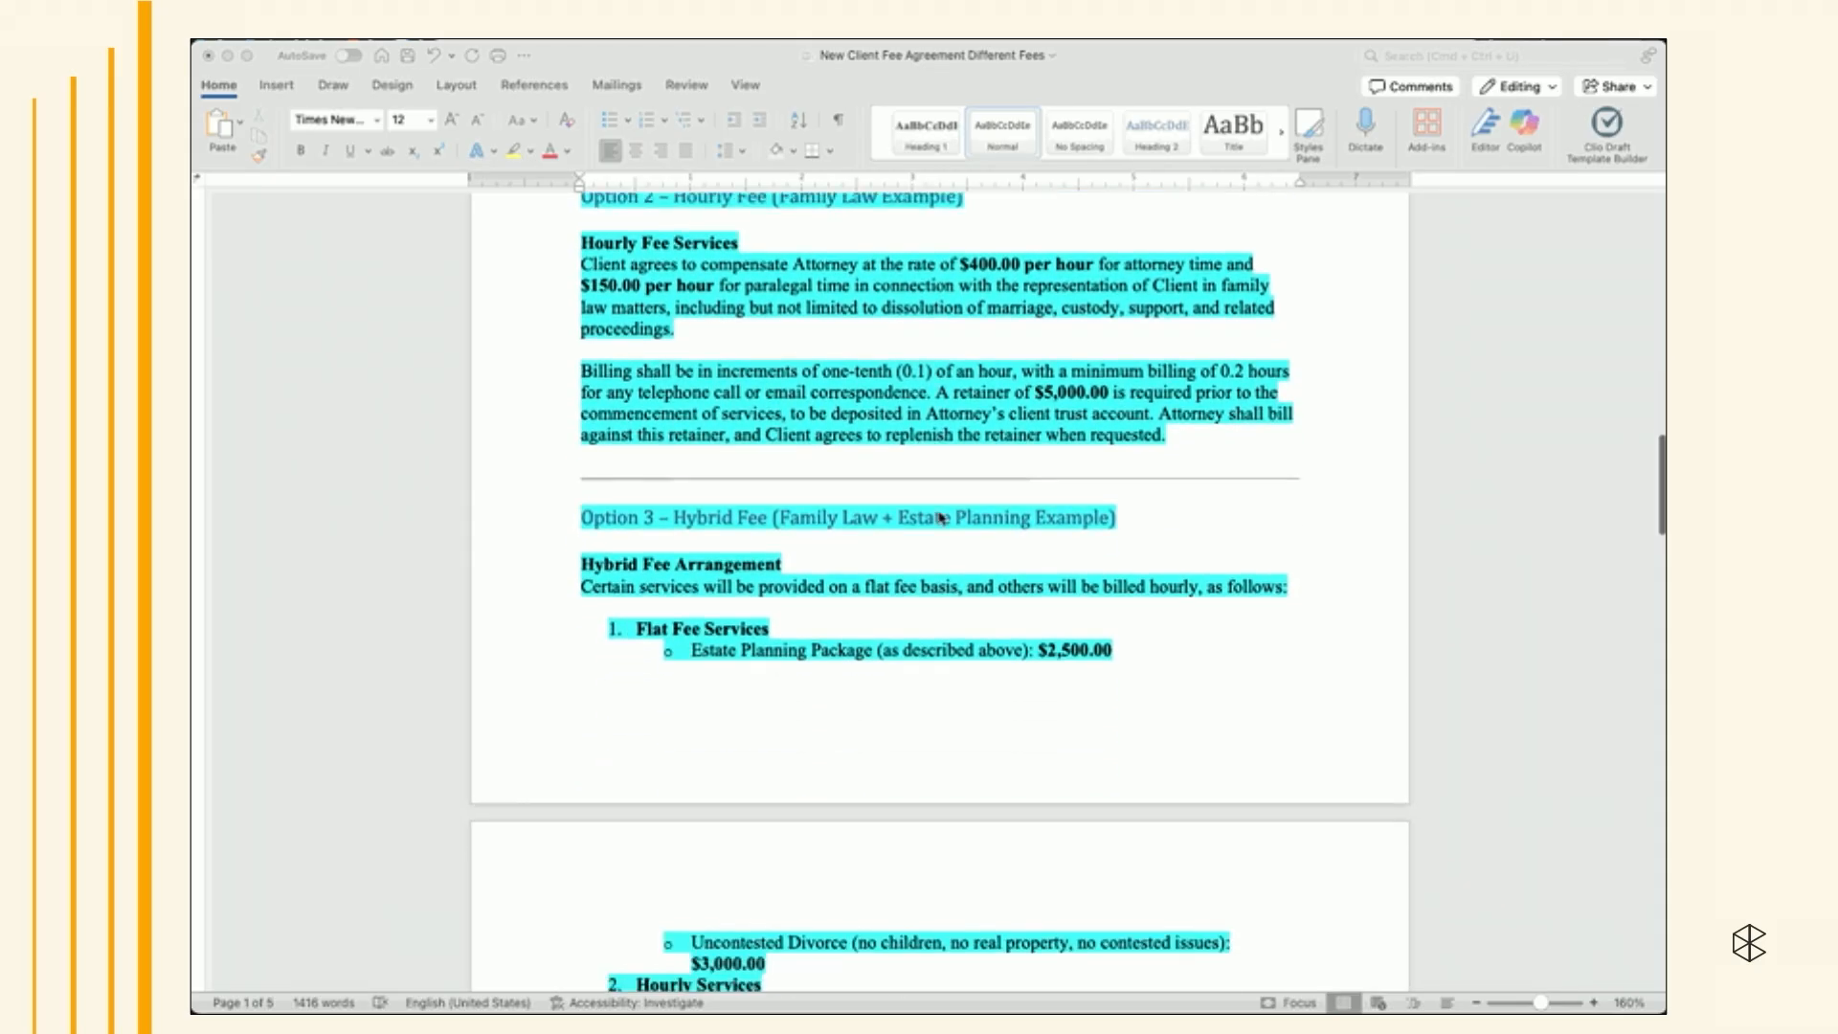
scroll(939, 517, down, 12)
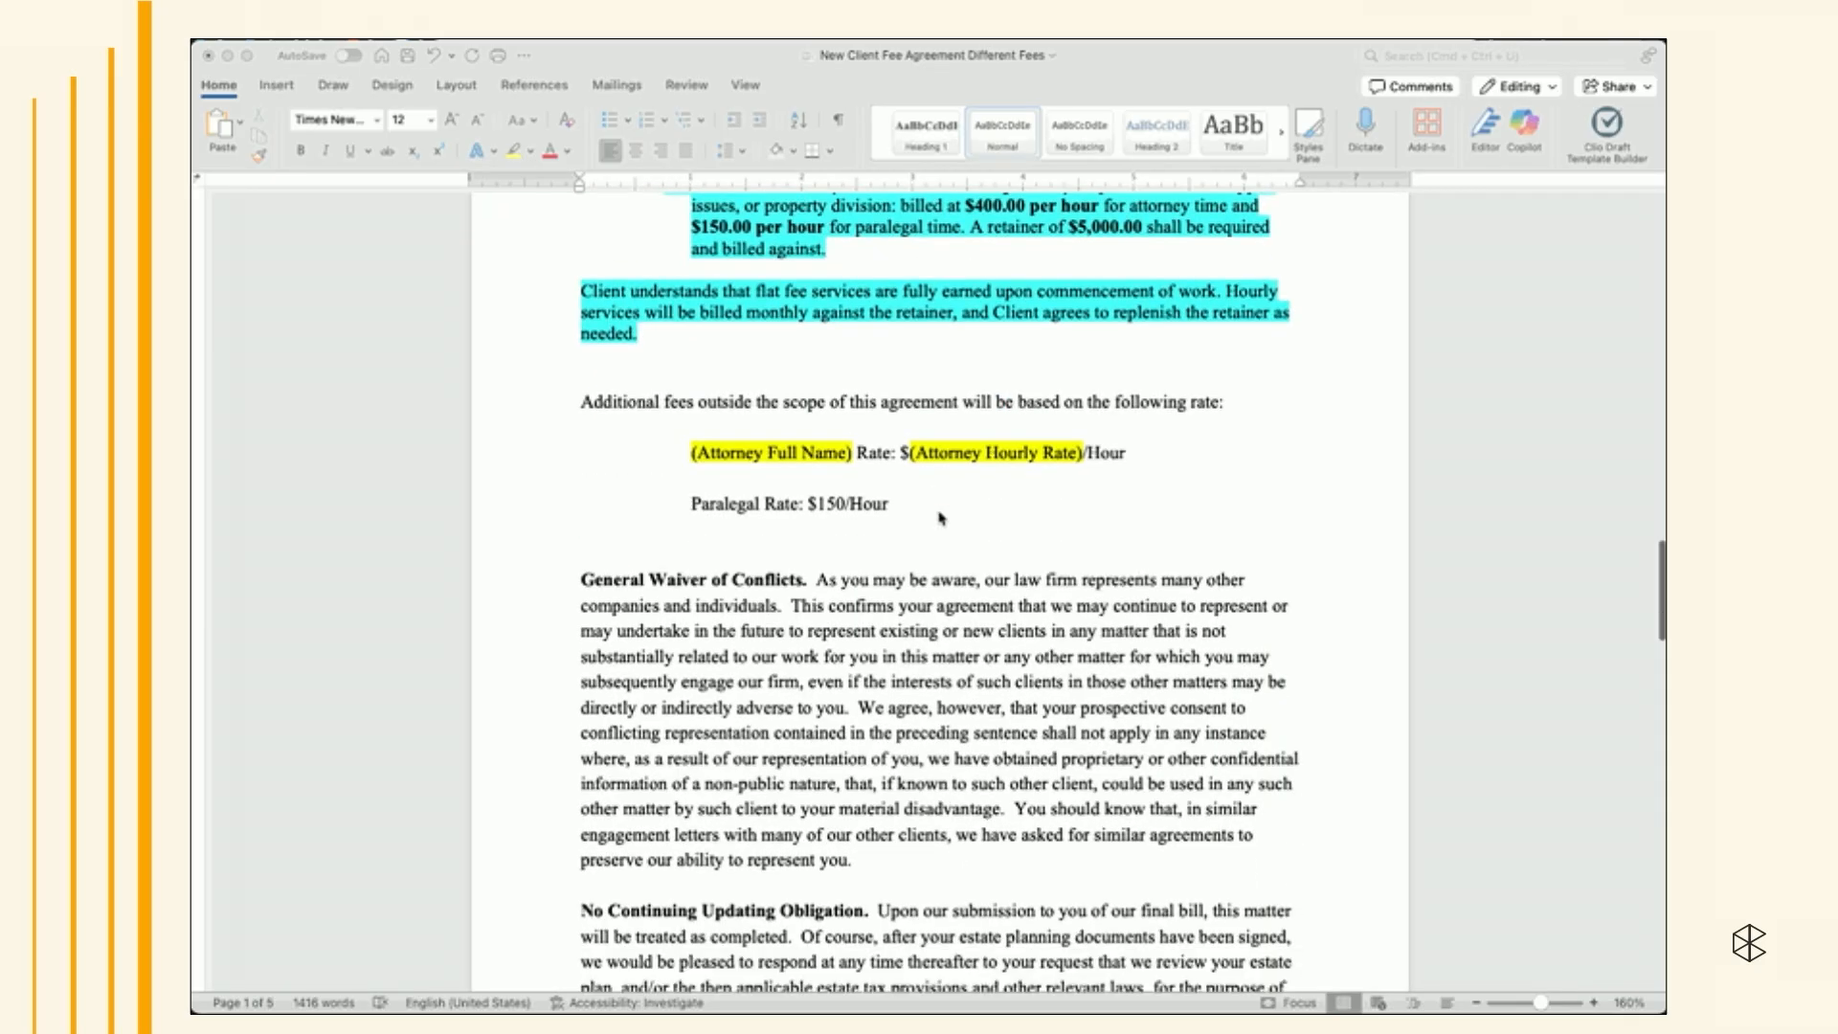
scroll(943, 514, down, 15)
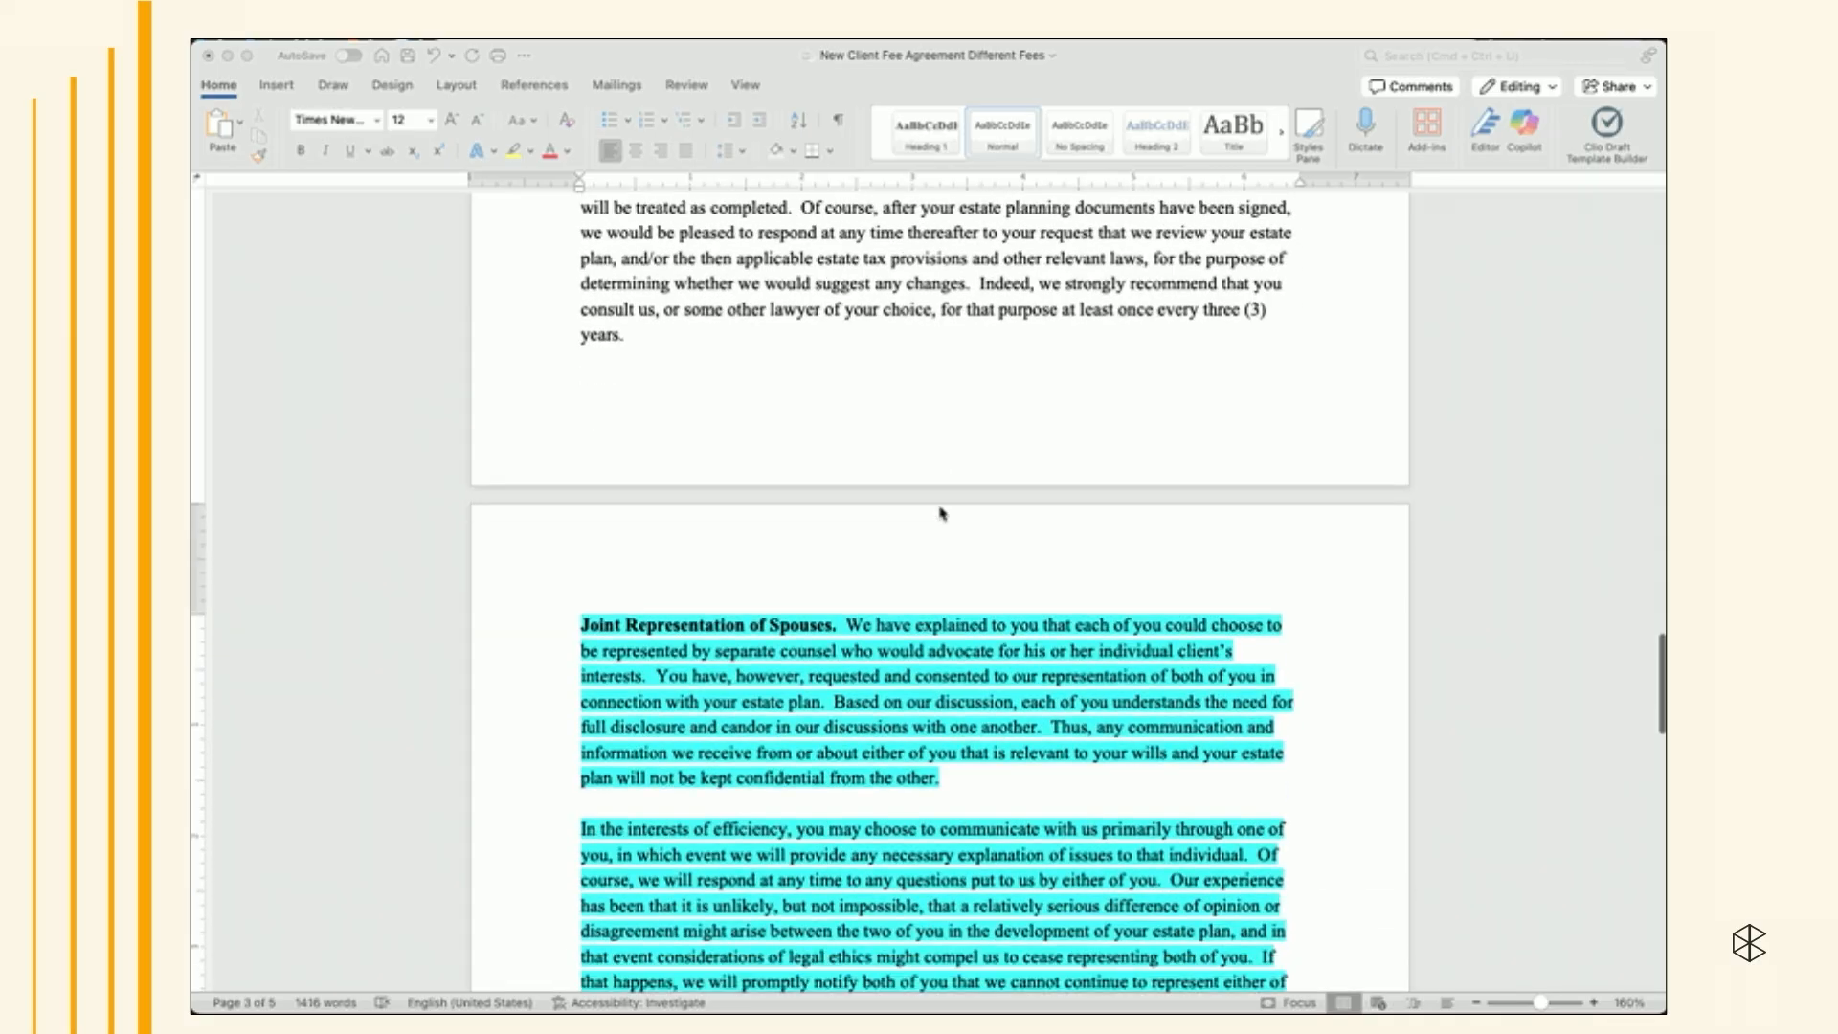
scroll(943, 514, down, 15)
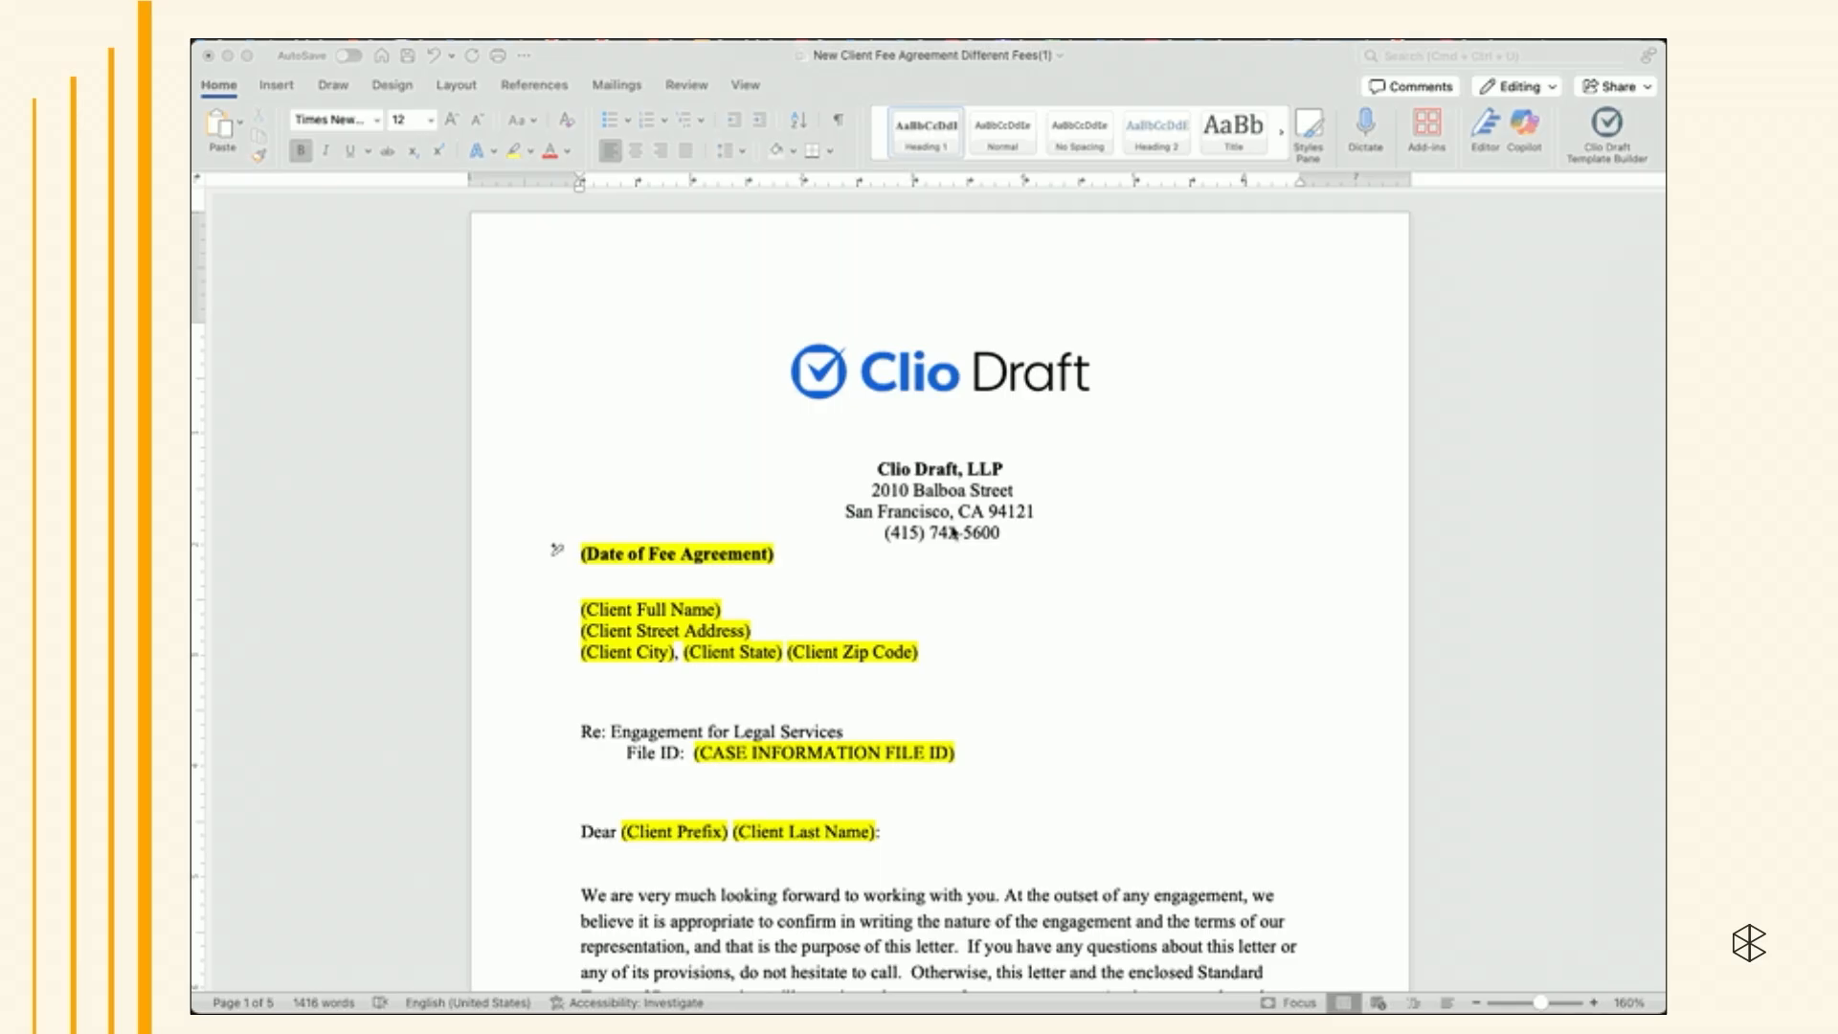
- Open the Clio Draft Template Builder and create a new template named Sample Fee Agreement
click(1592, 142)
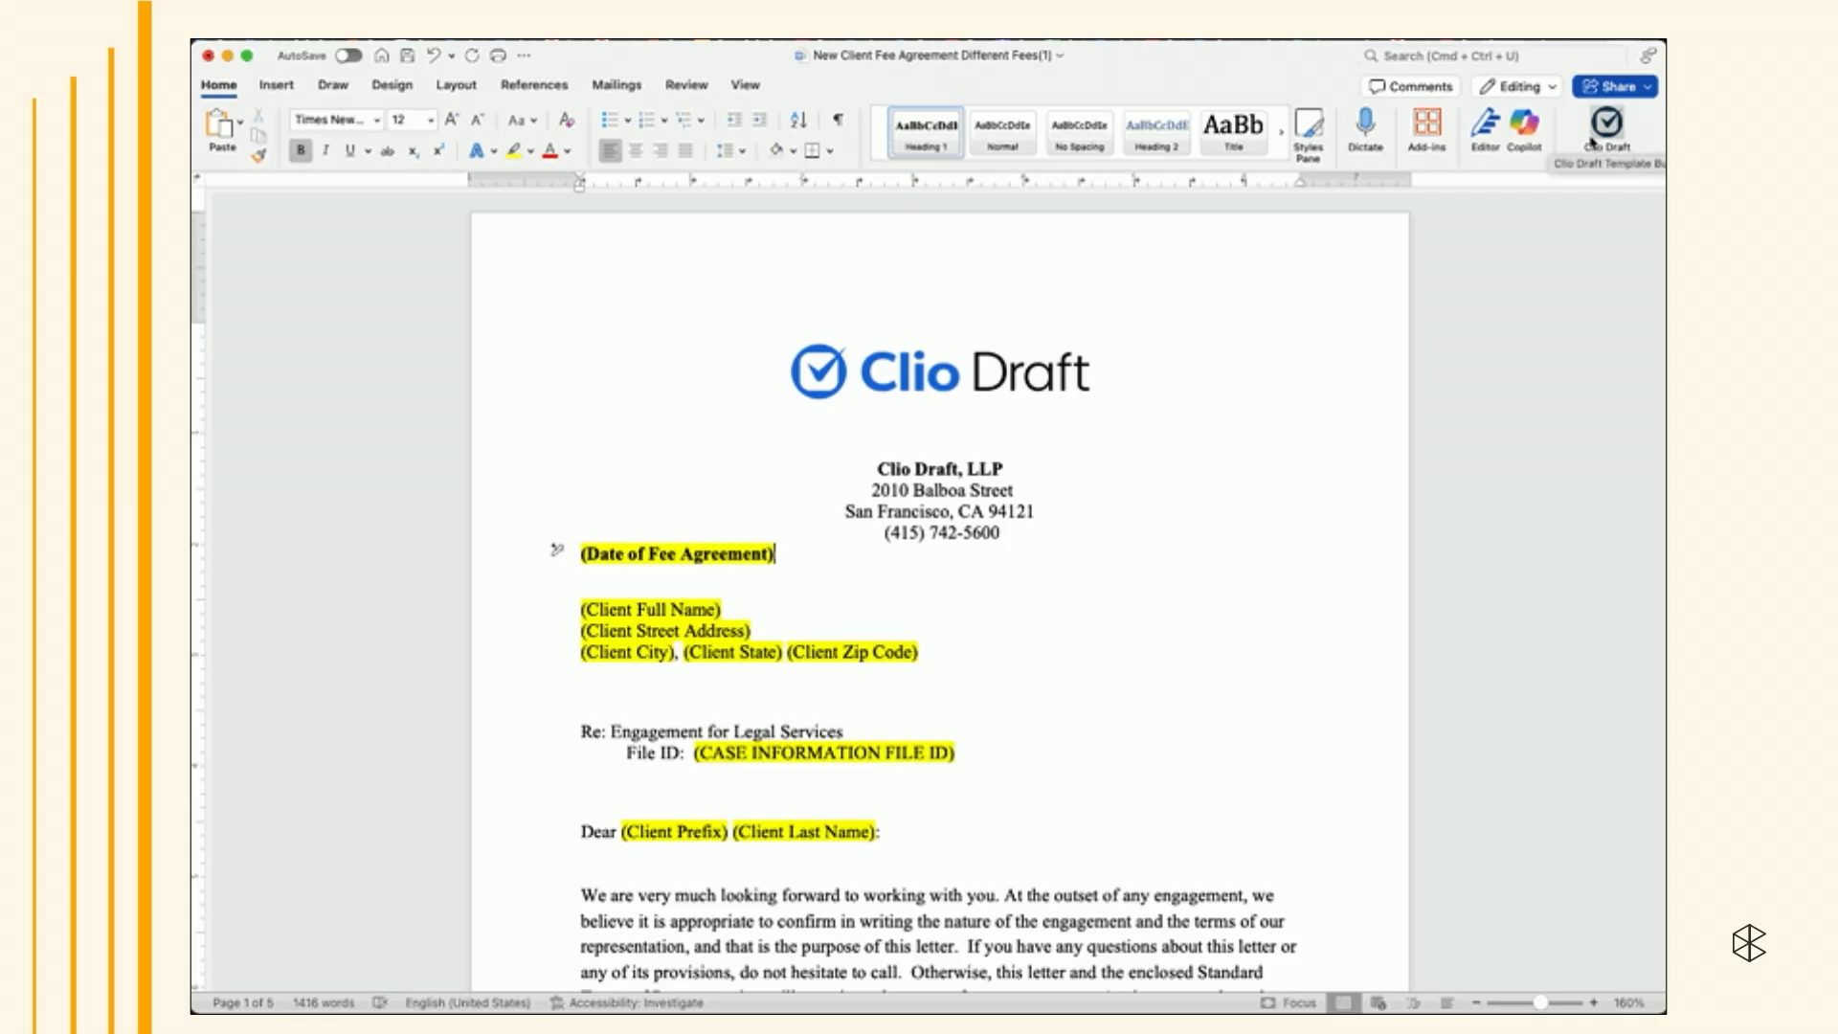
click(1591, 141)
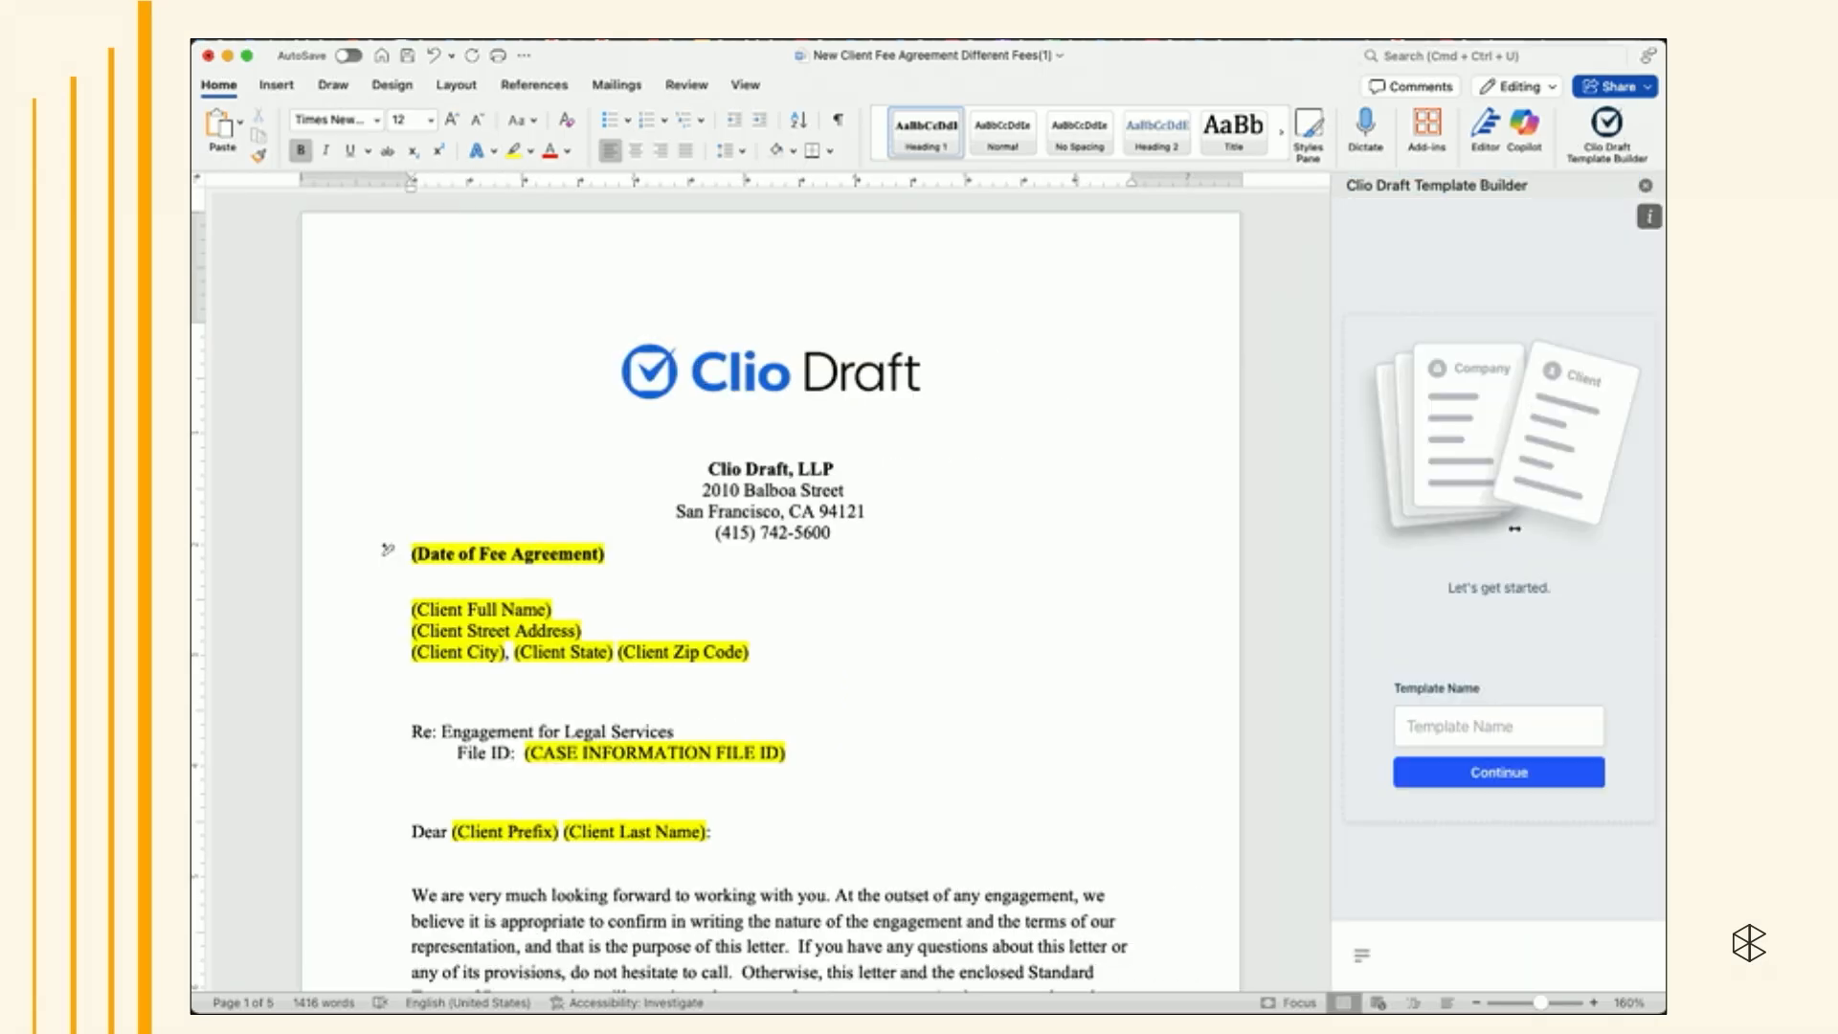
click(1489, 718)
text(Sample Fee)
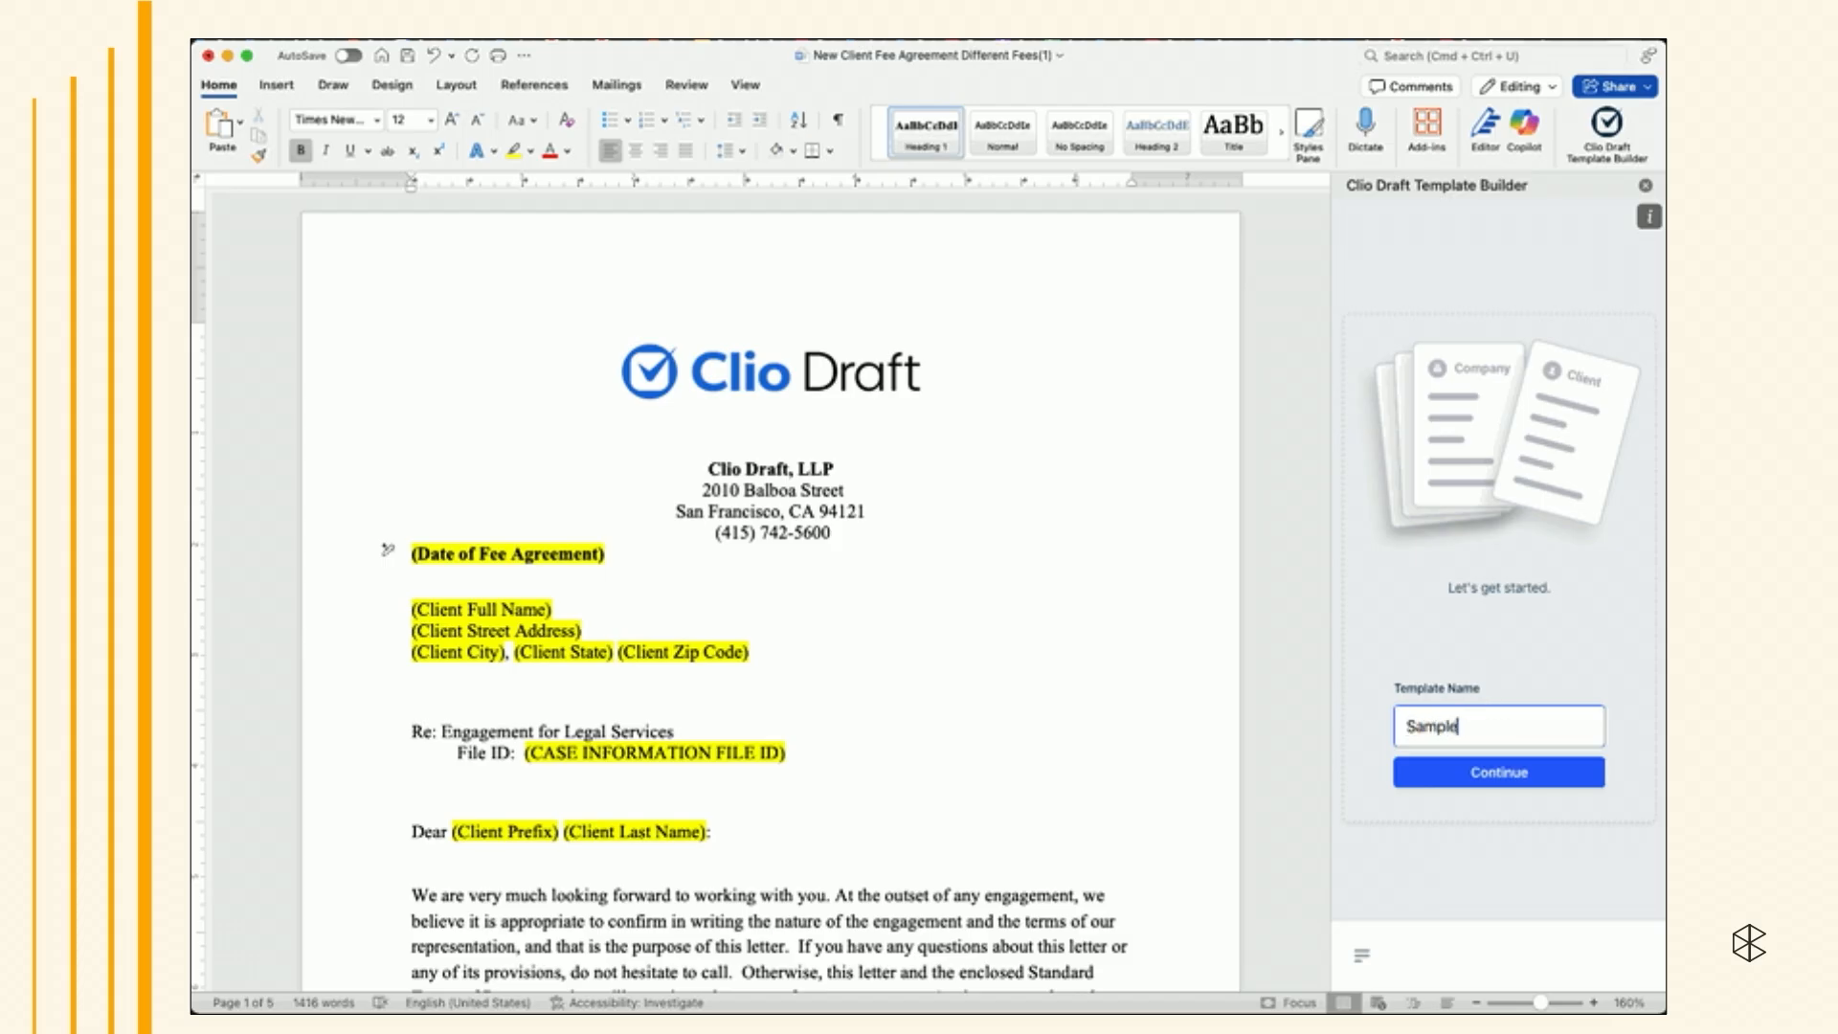
text( Agreement)
click(1479, 780)
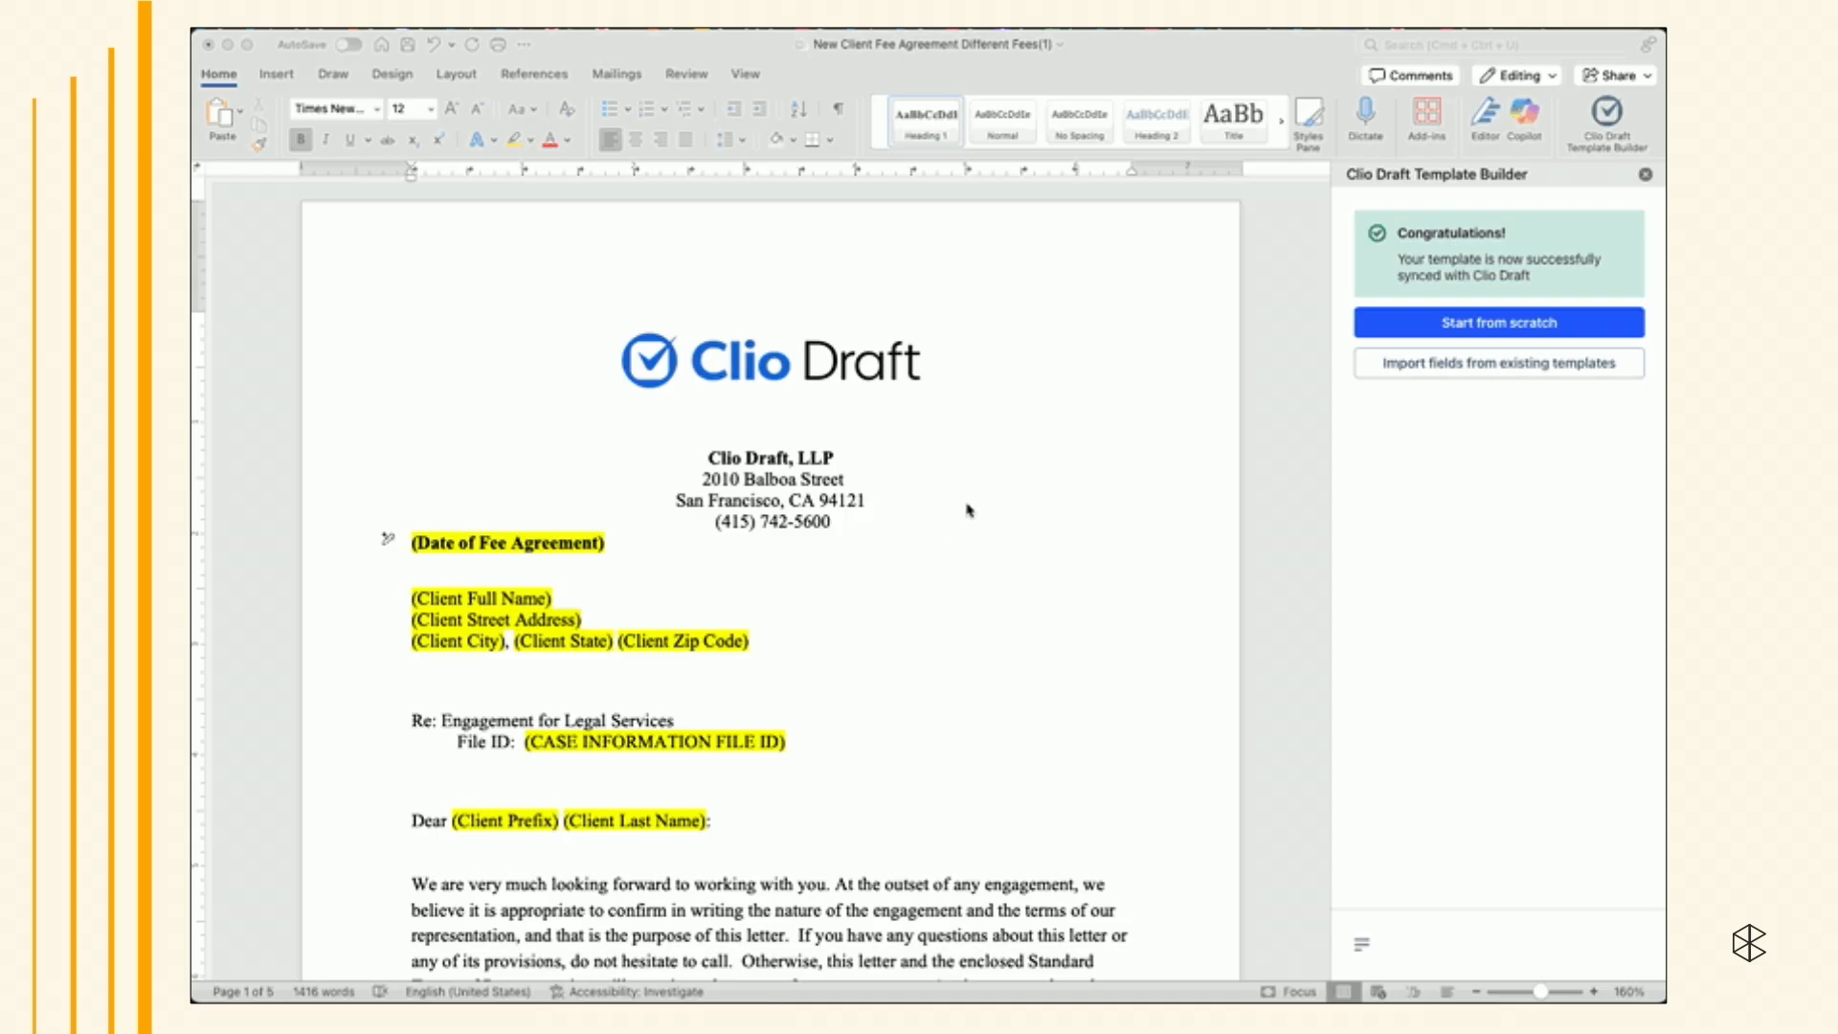
- Review the options for importing fields from an existing template or configuring from a template set
click(1405, 373)
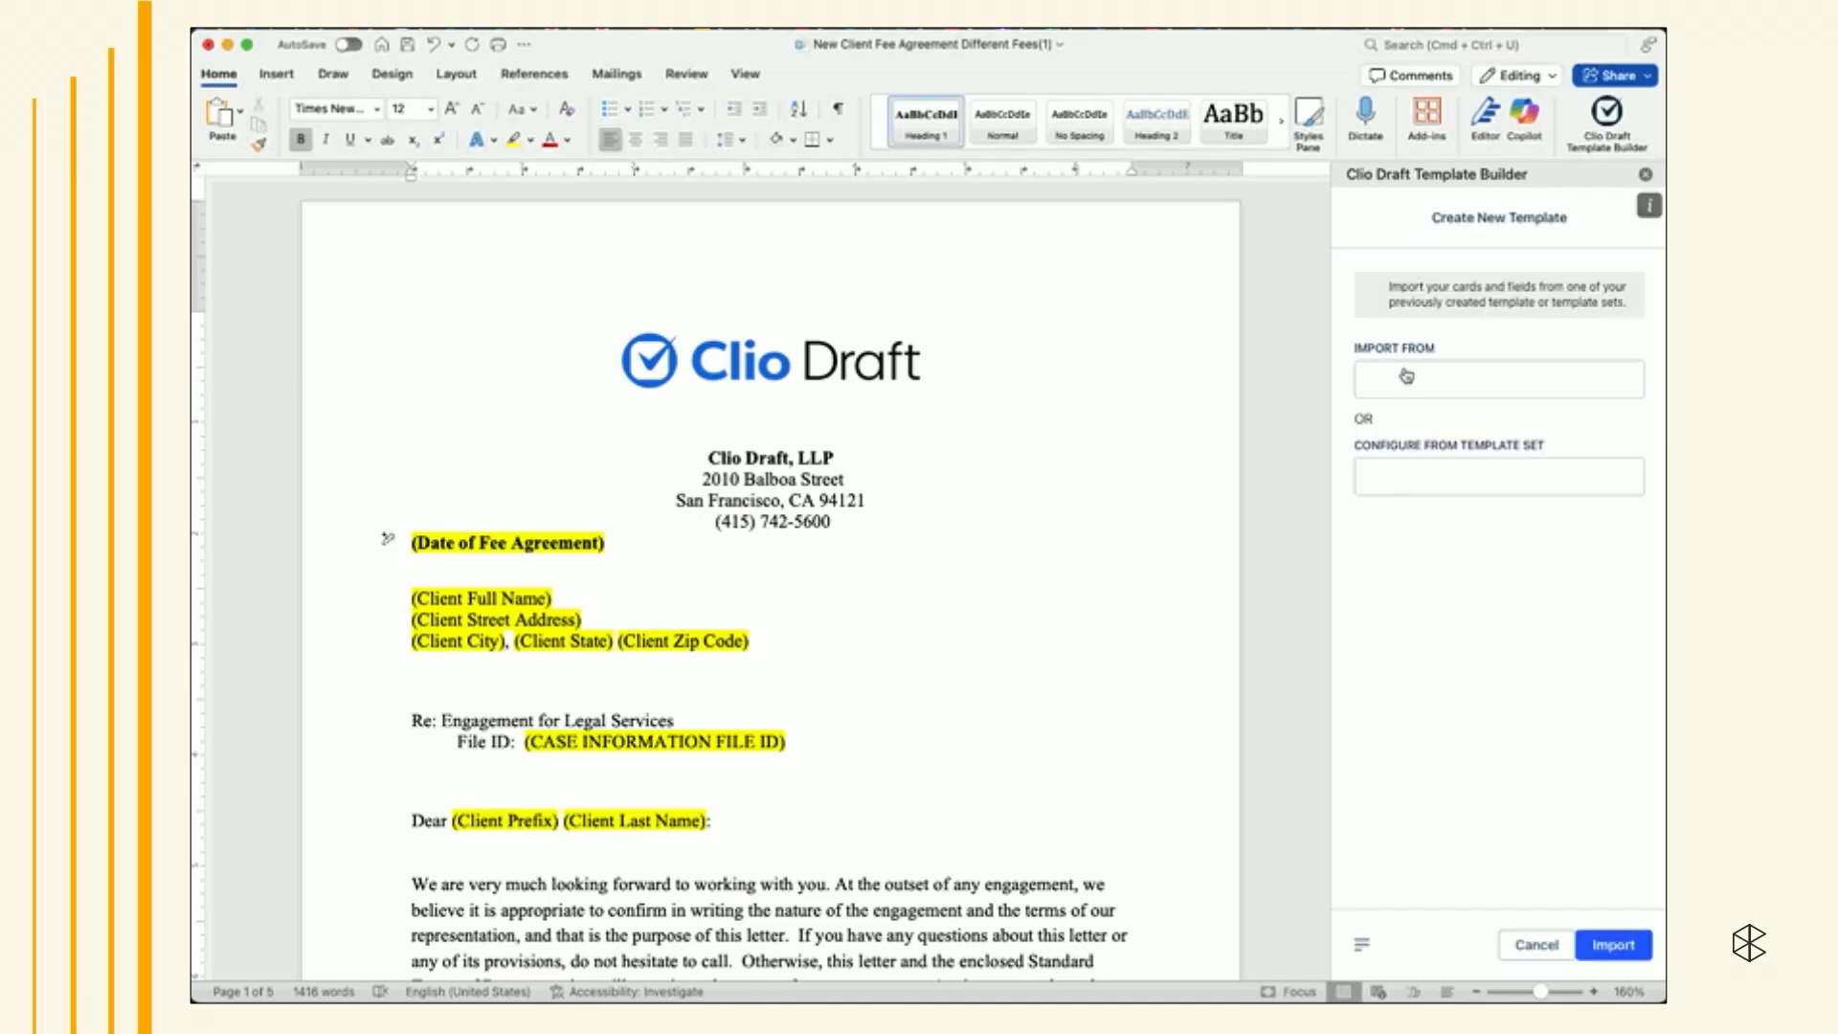
click(1446, 383)
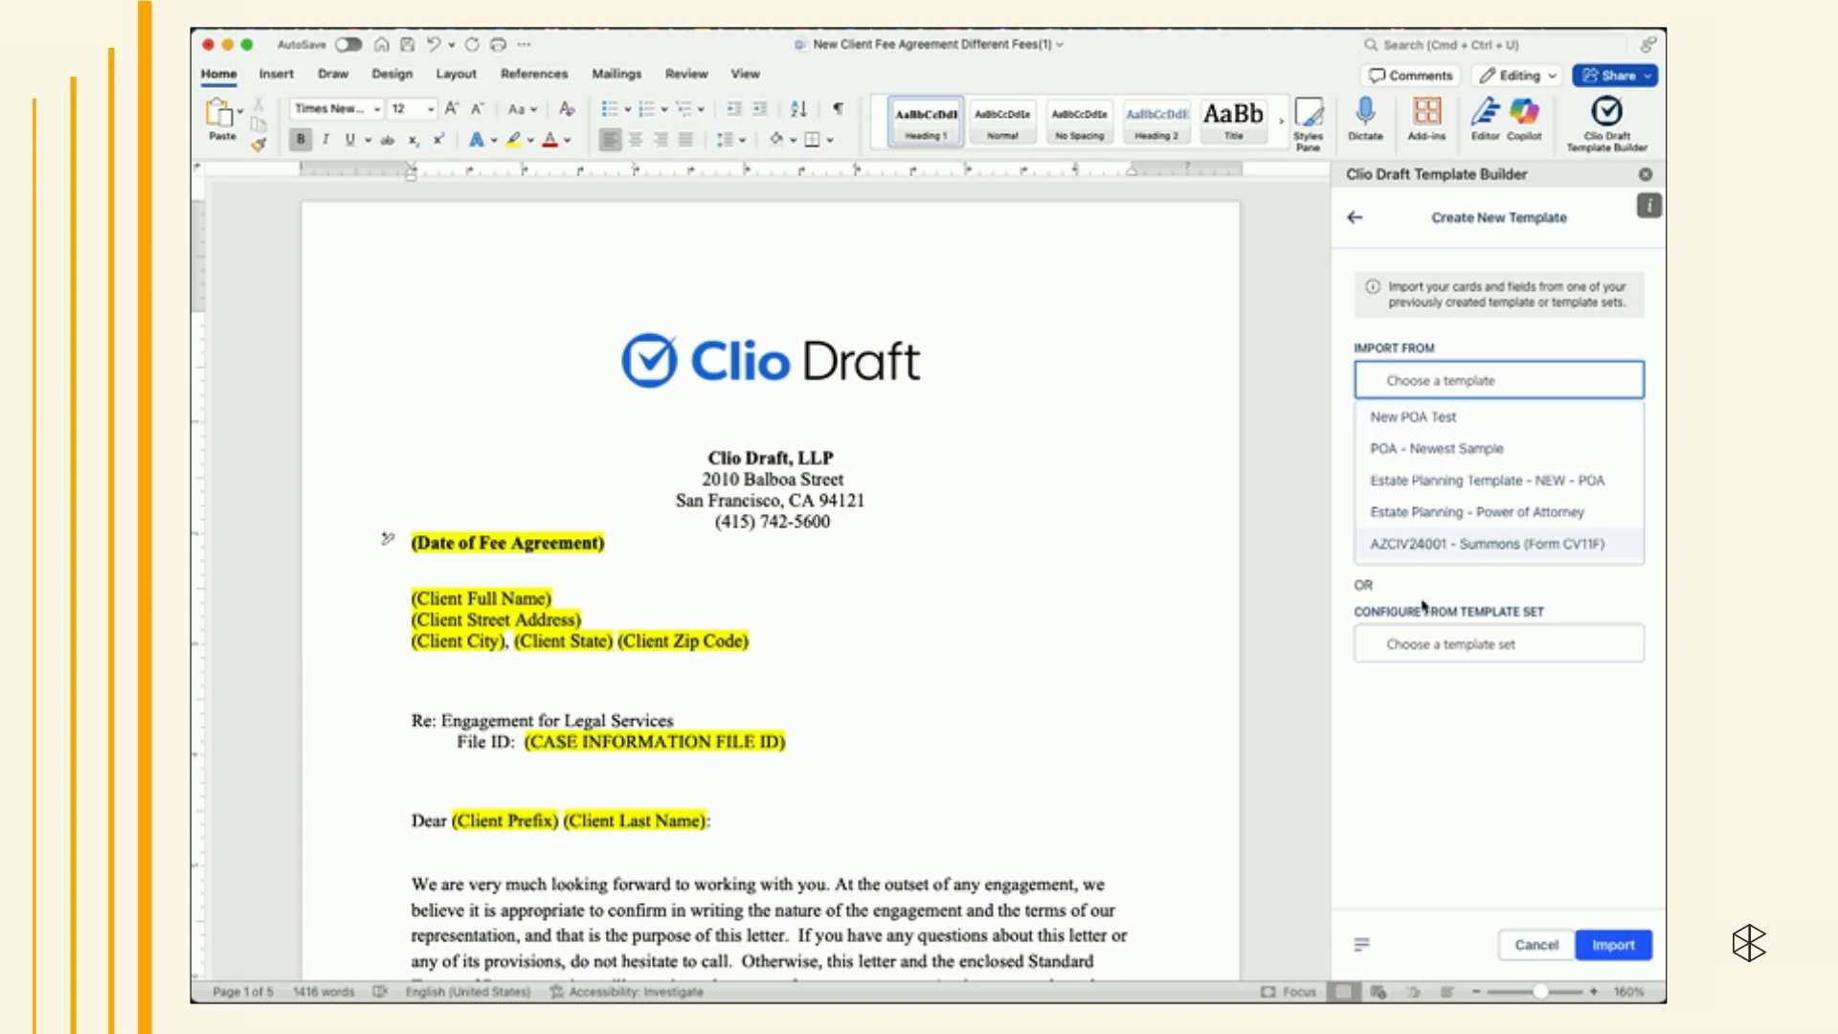
click(1434, 646)
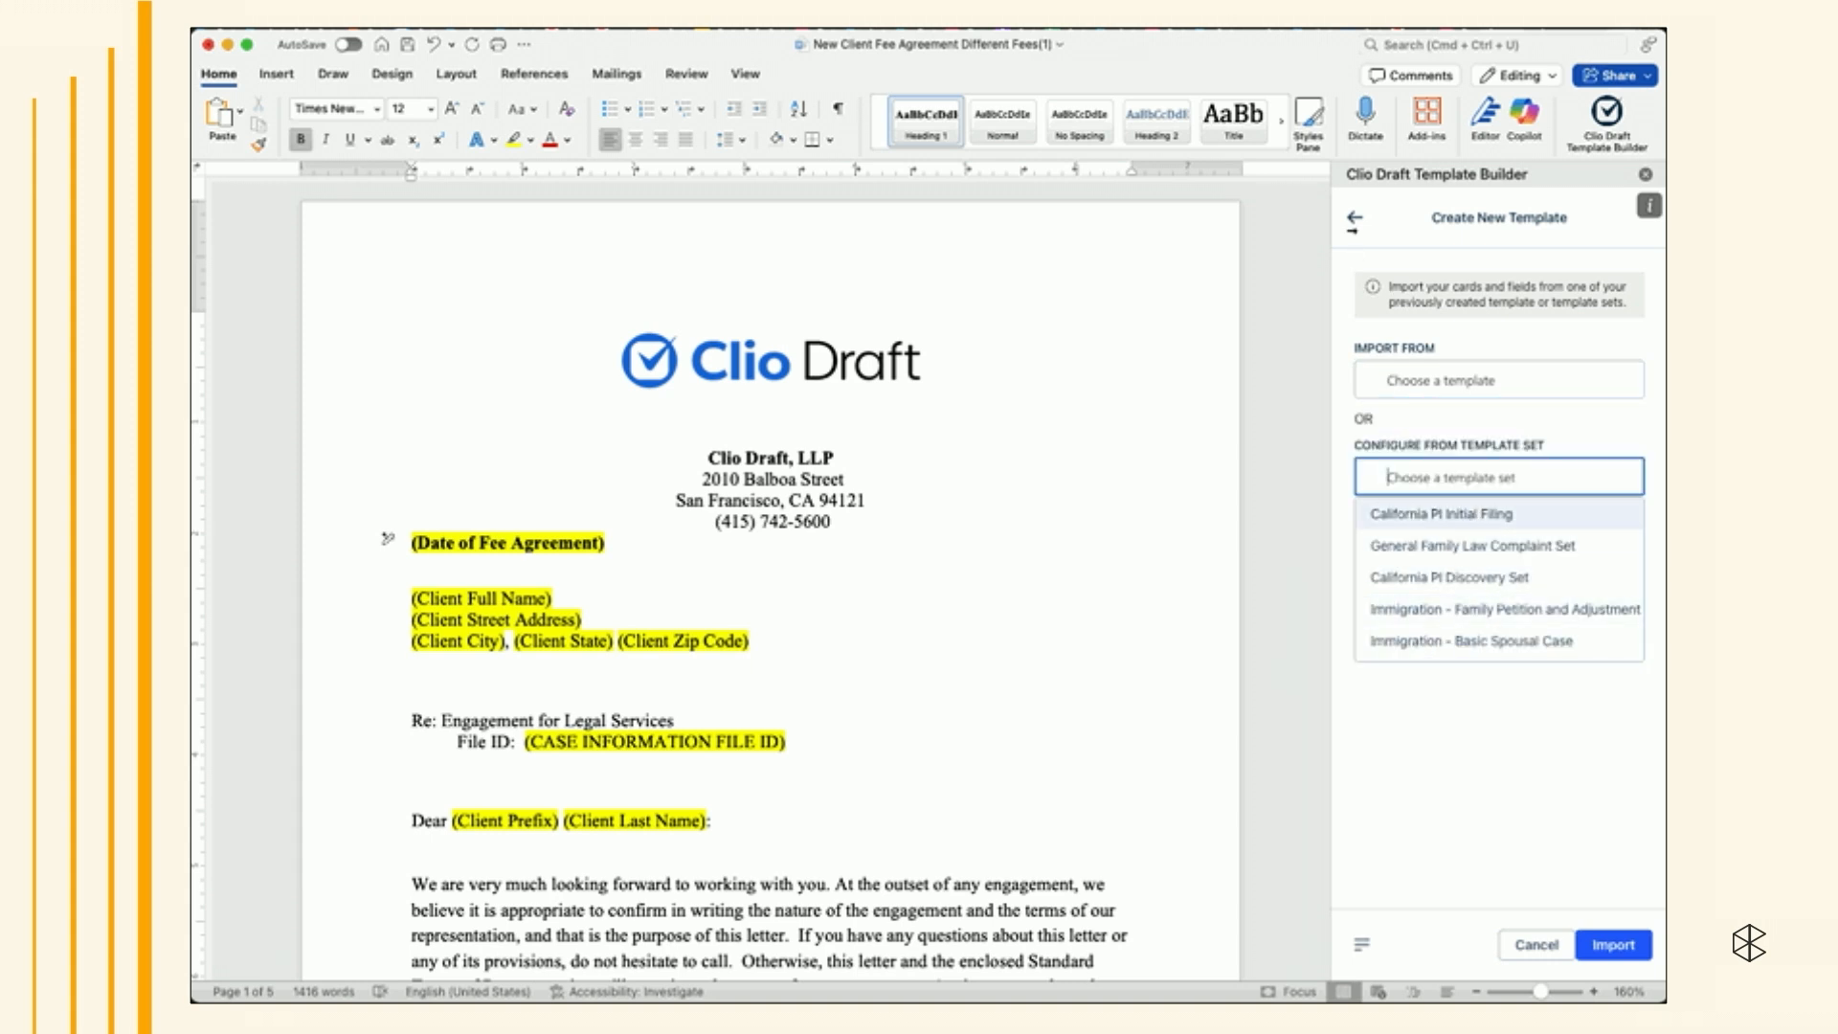
click(1353, 218)
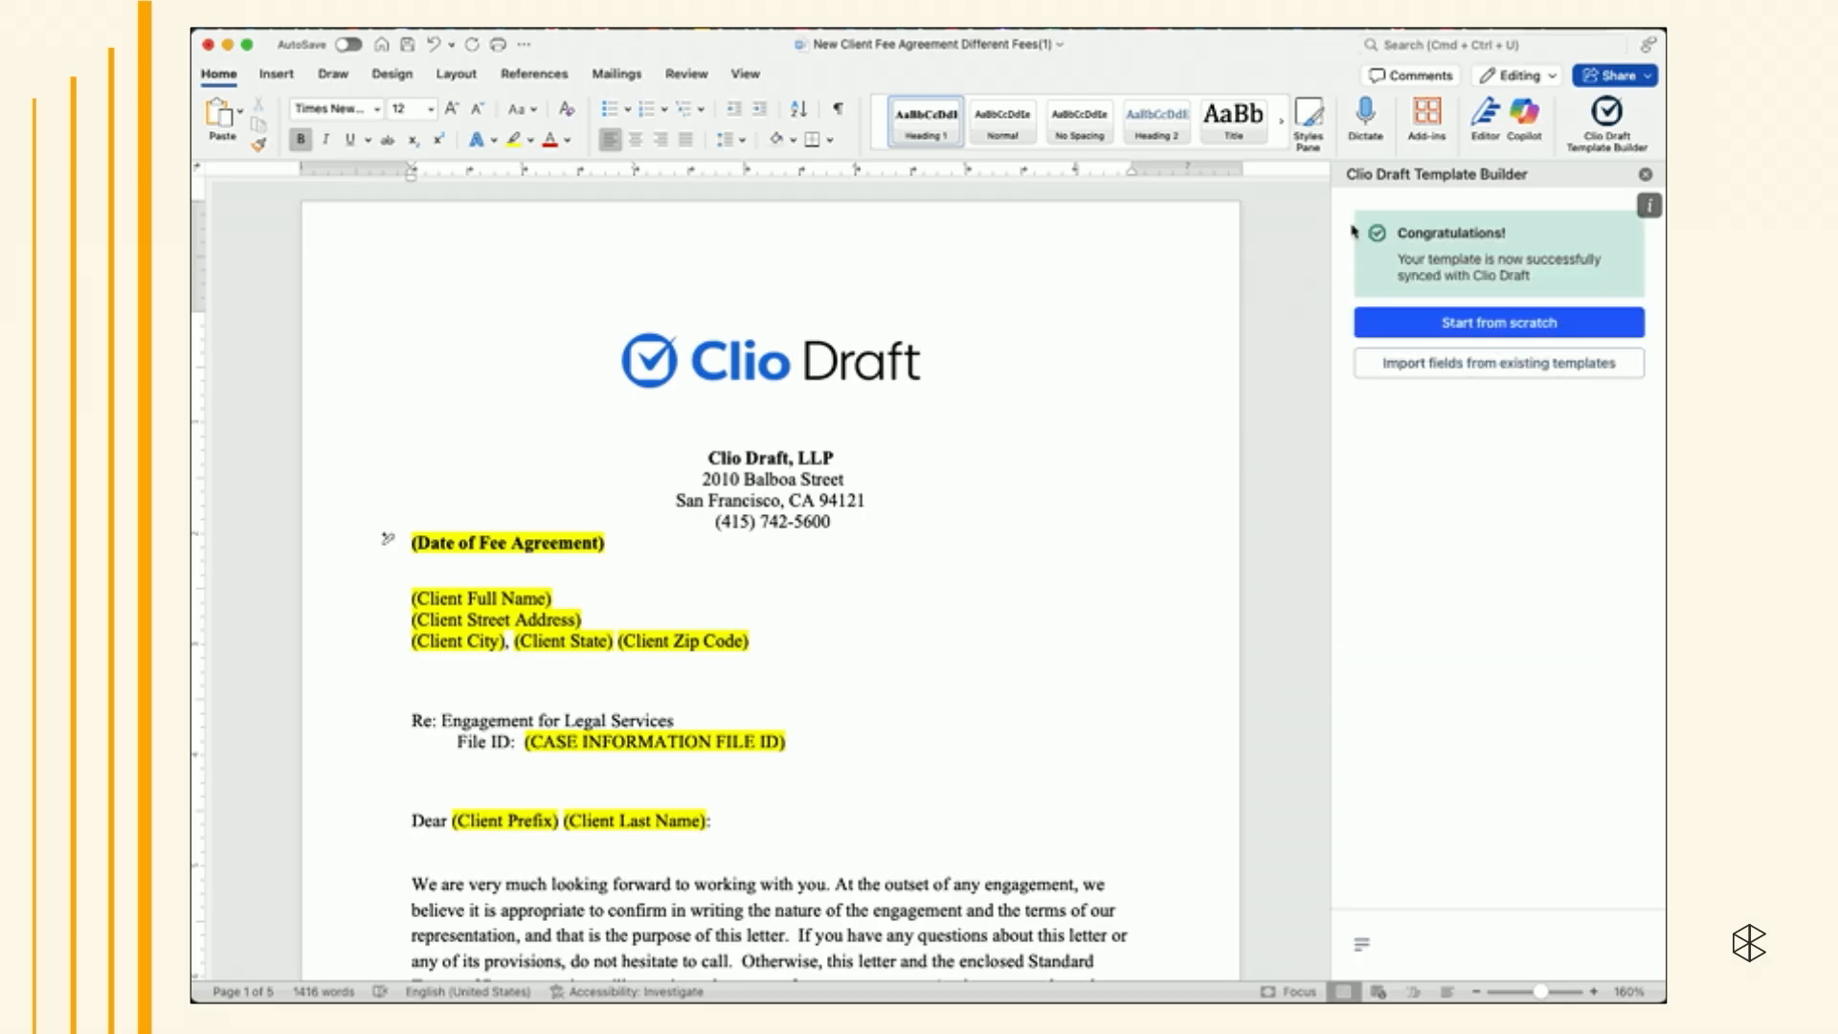
click(1447, 330)
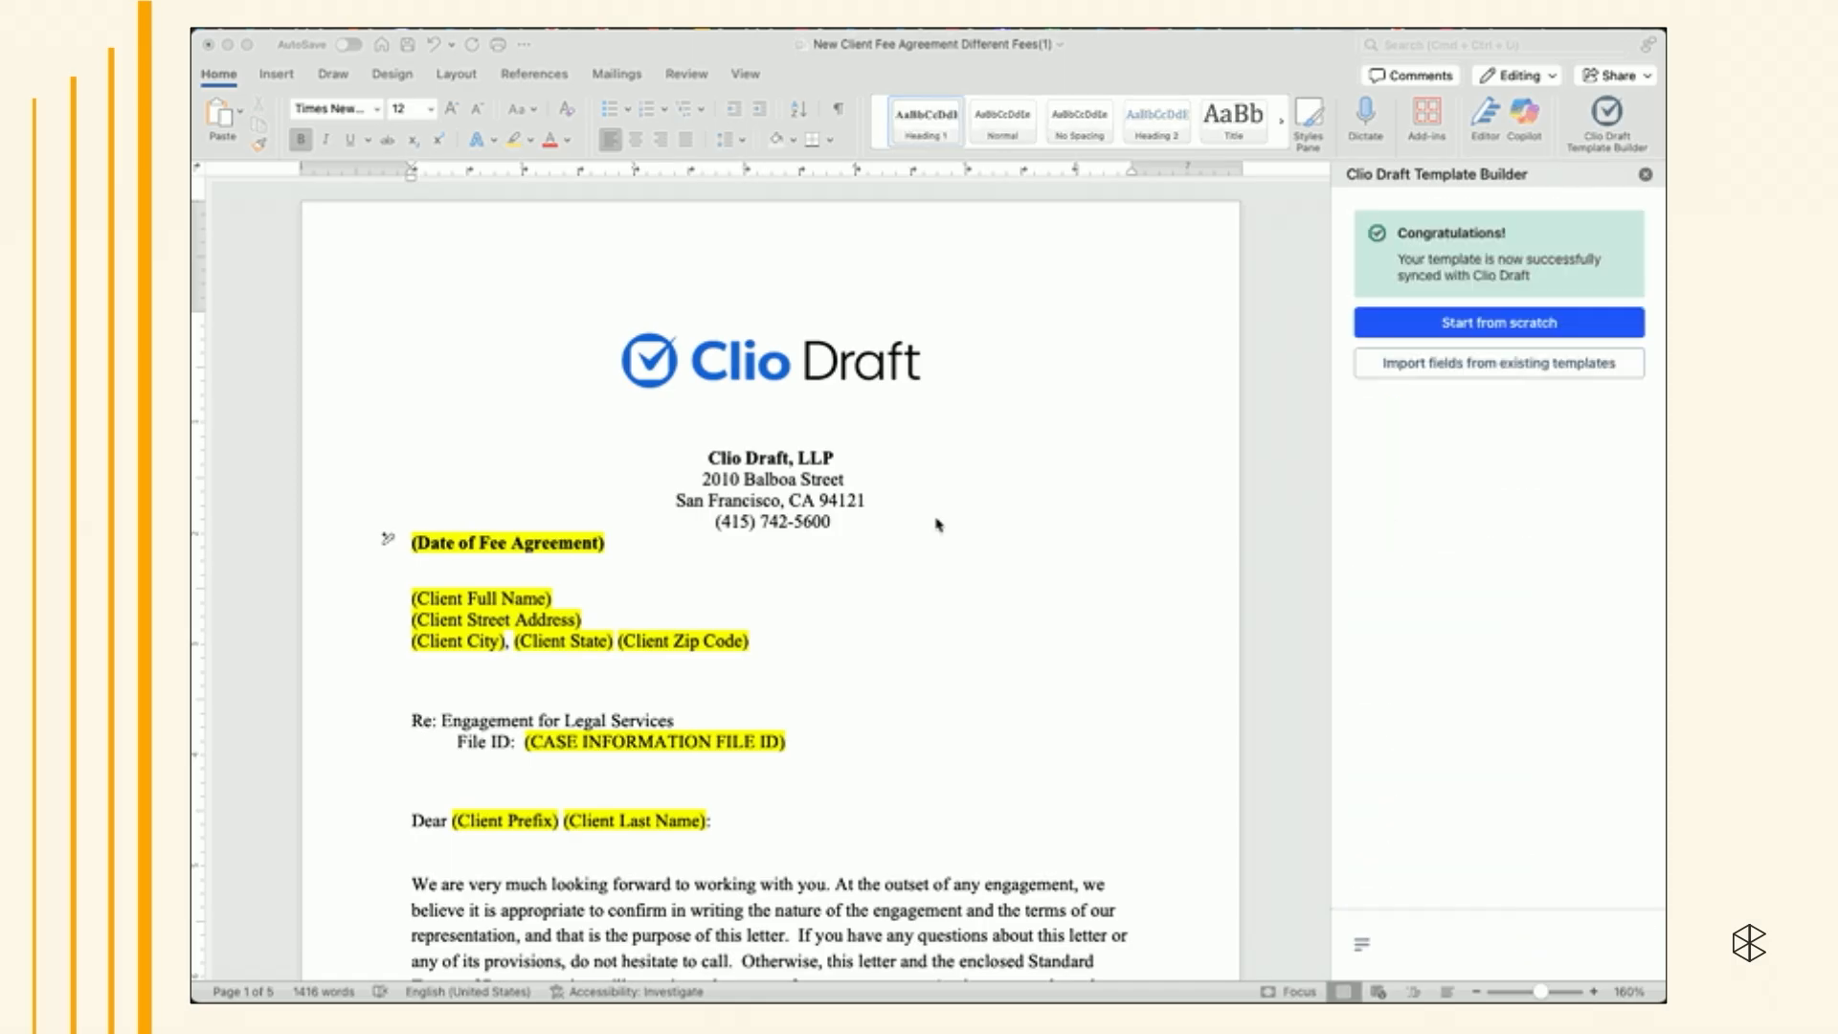
click(1404, 370)
click(1445, 383)
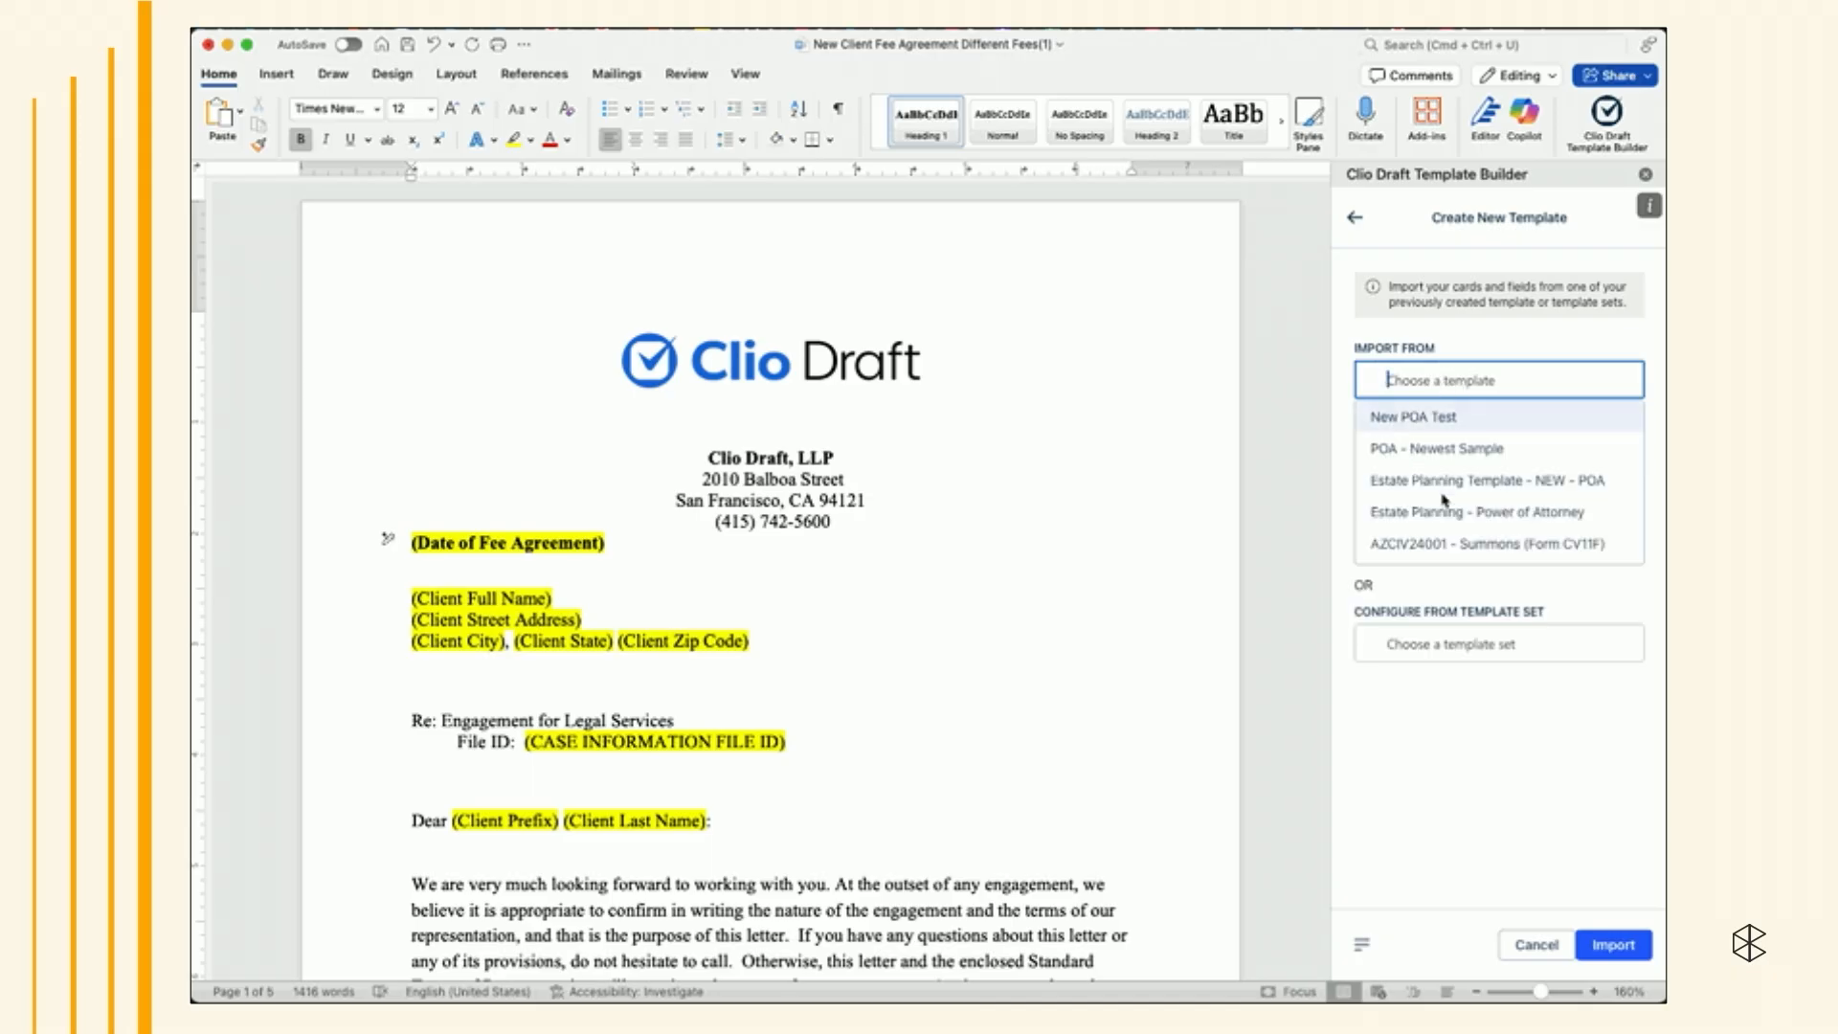
click(1435, 647)
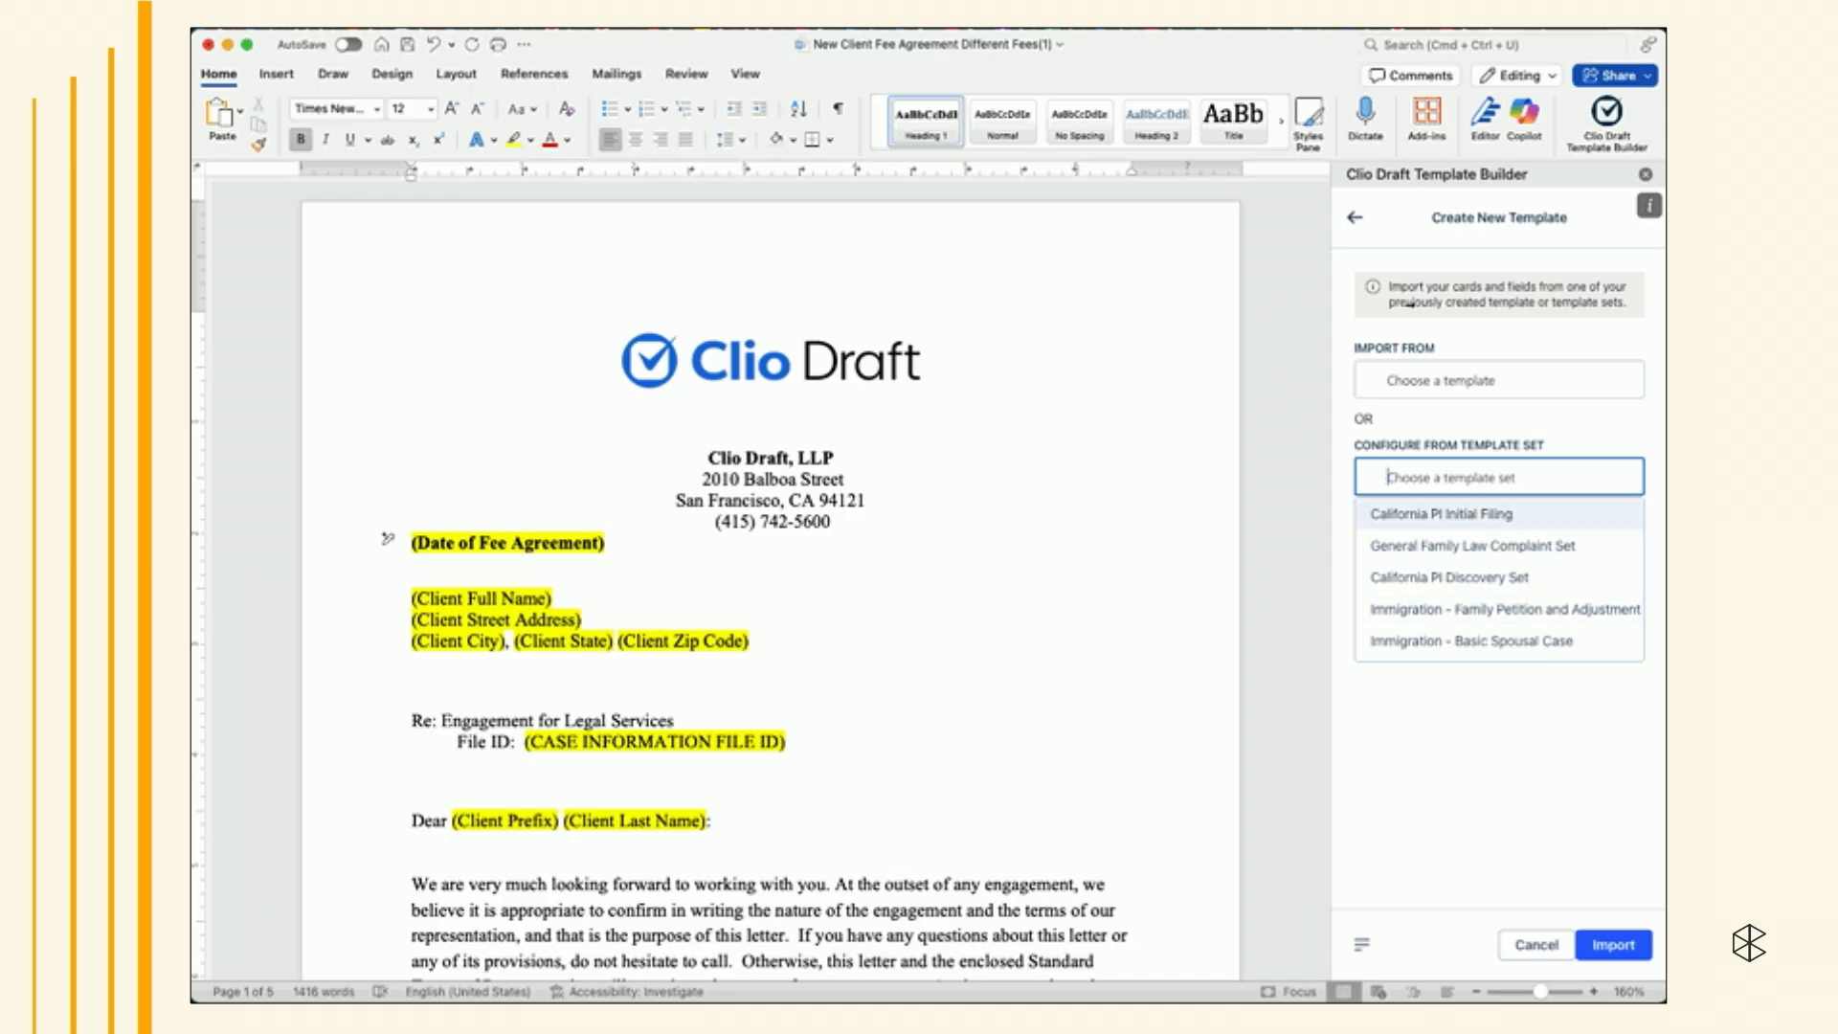
click(1353, 220)
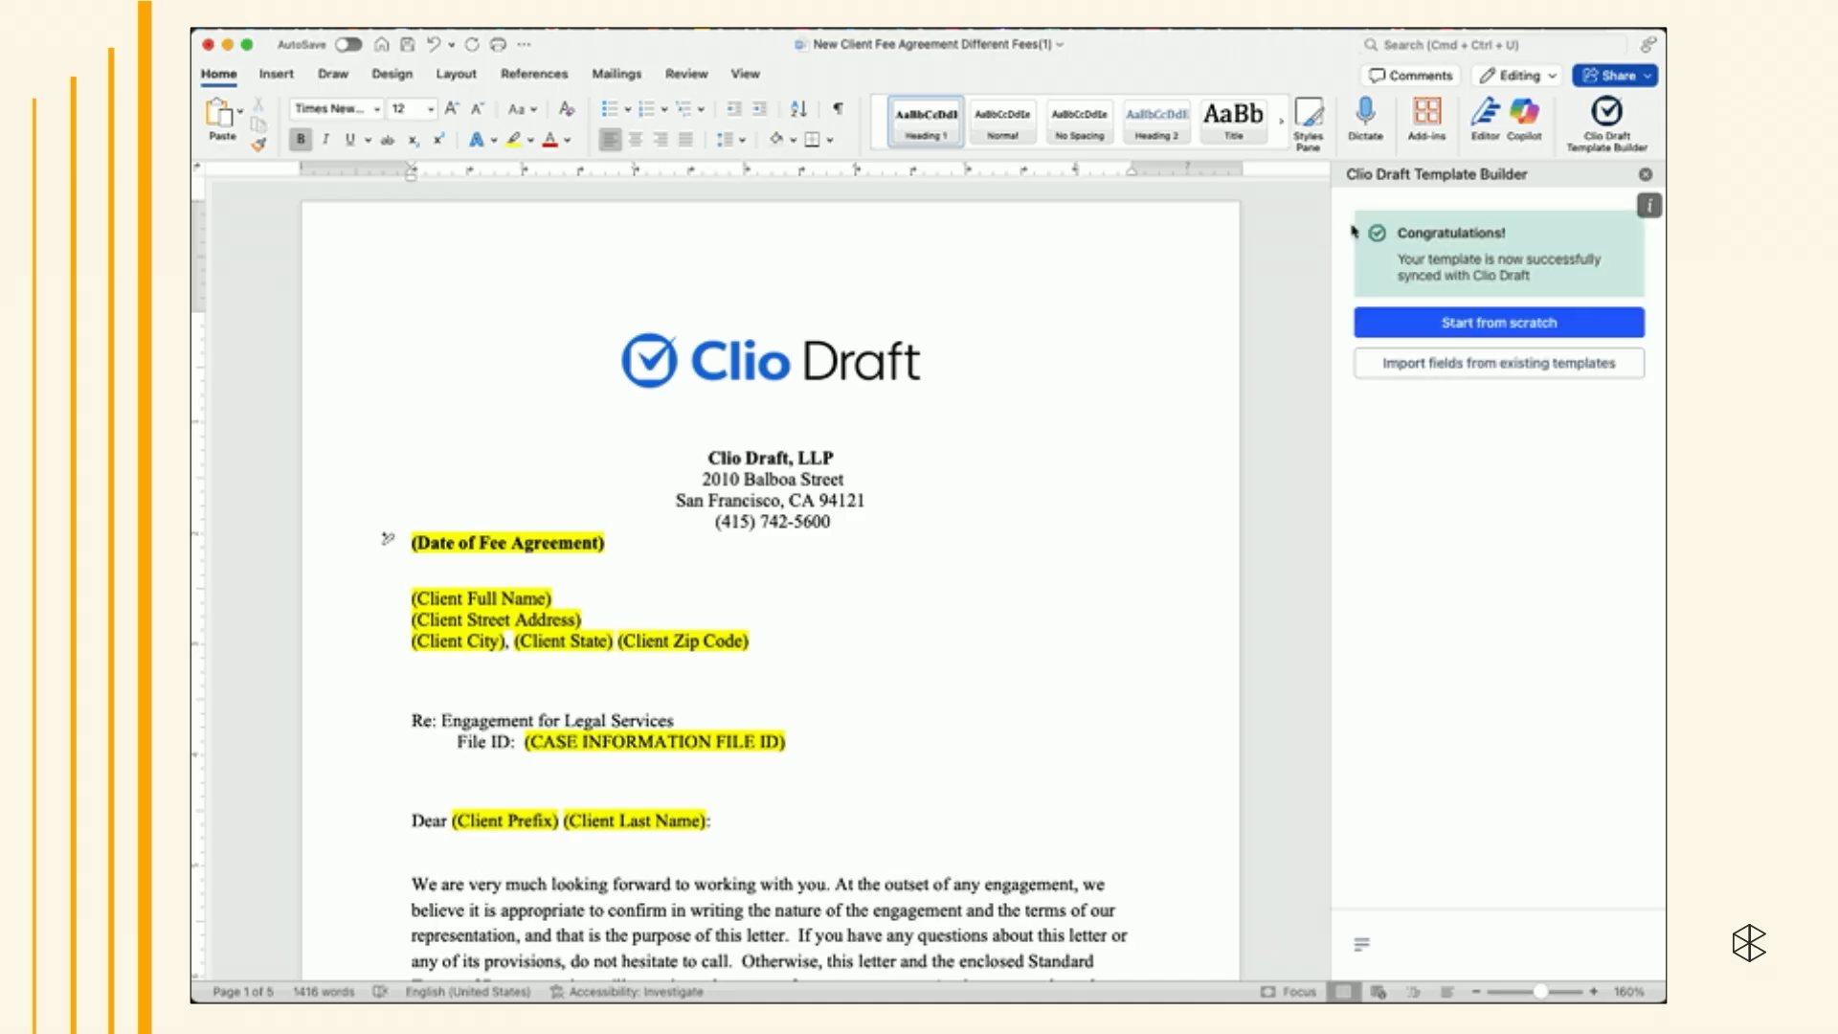
- Start the template from scratch and add a new Role card labeled Client
click(1445, 324)
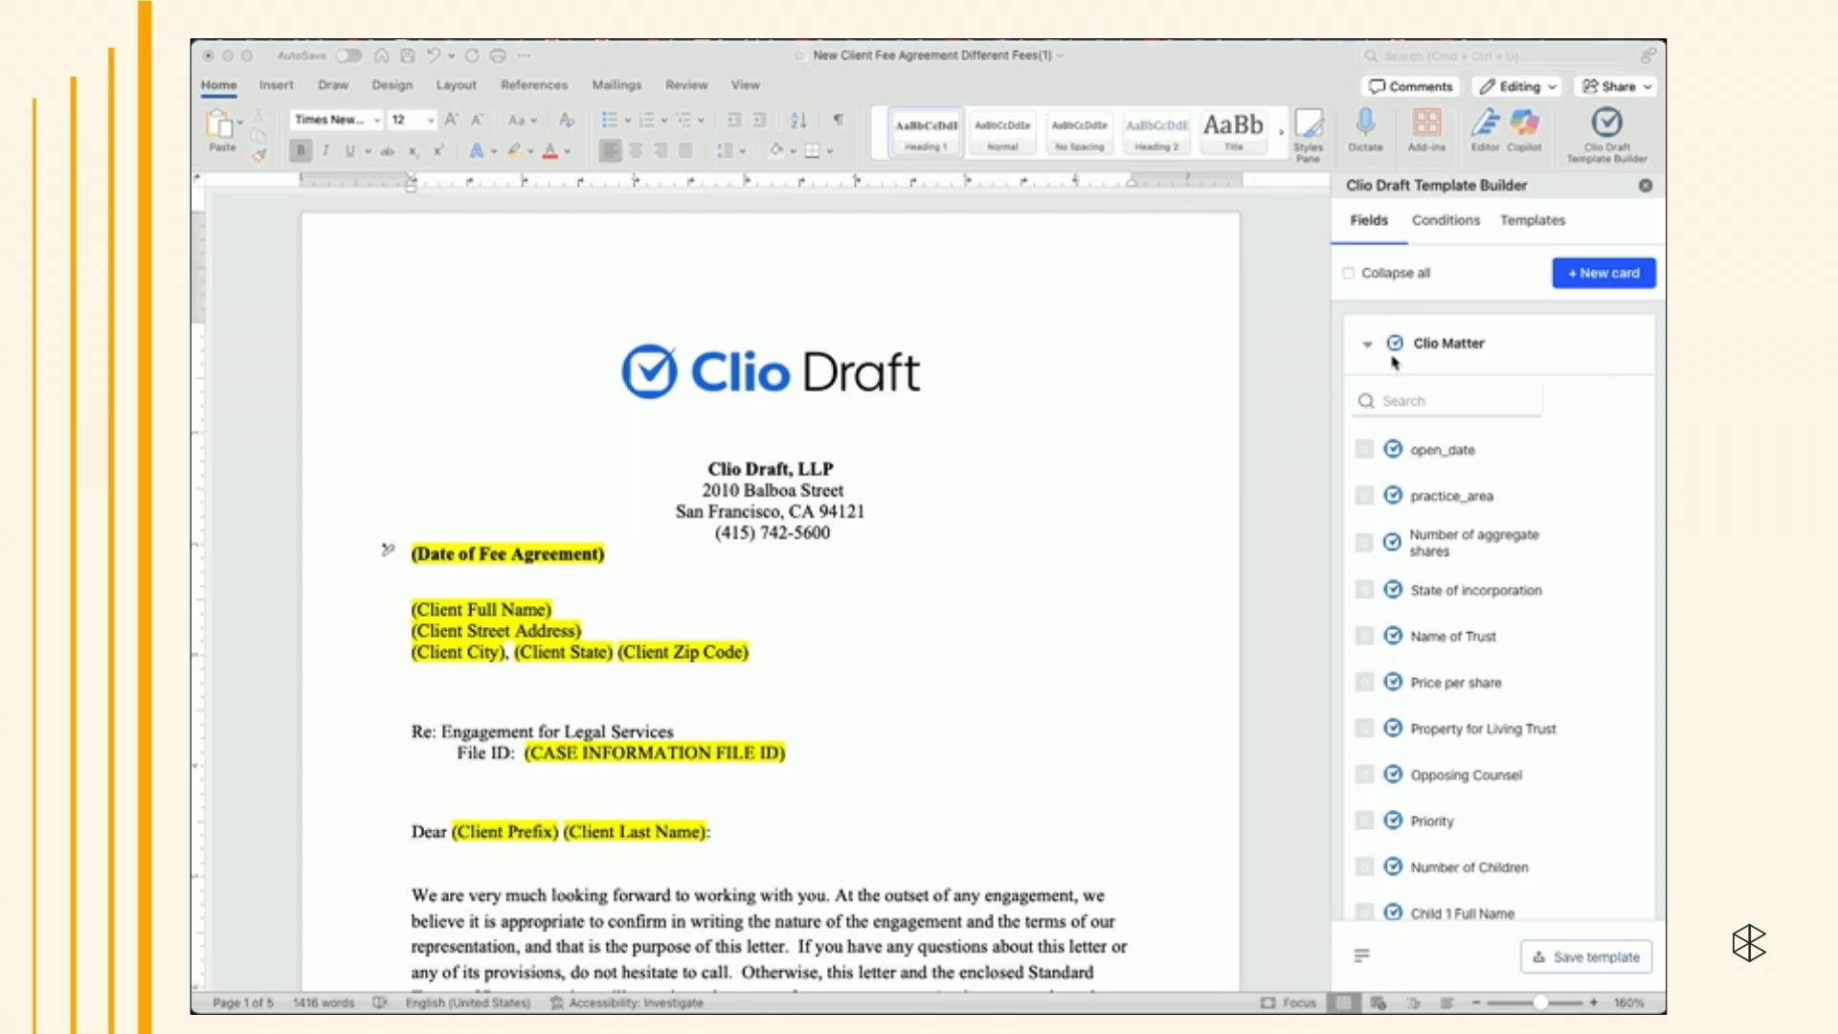
click(1586, 275)
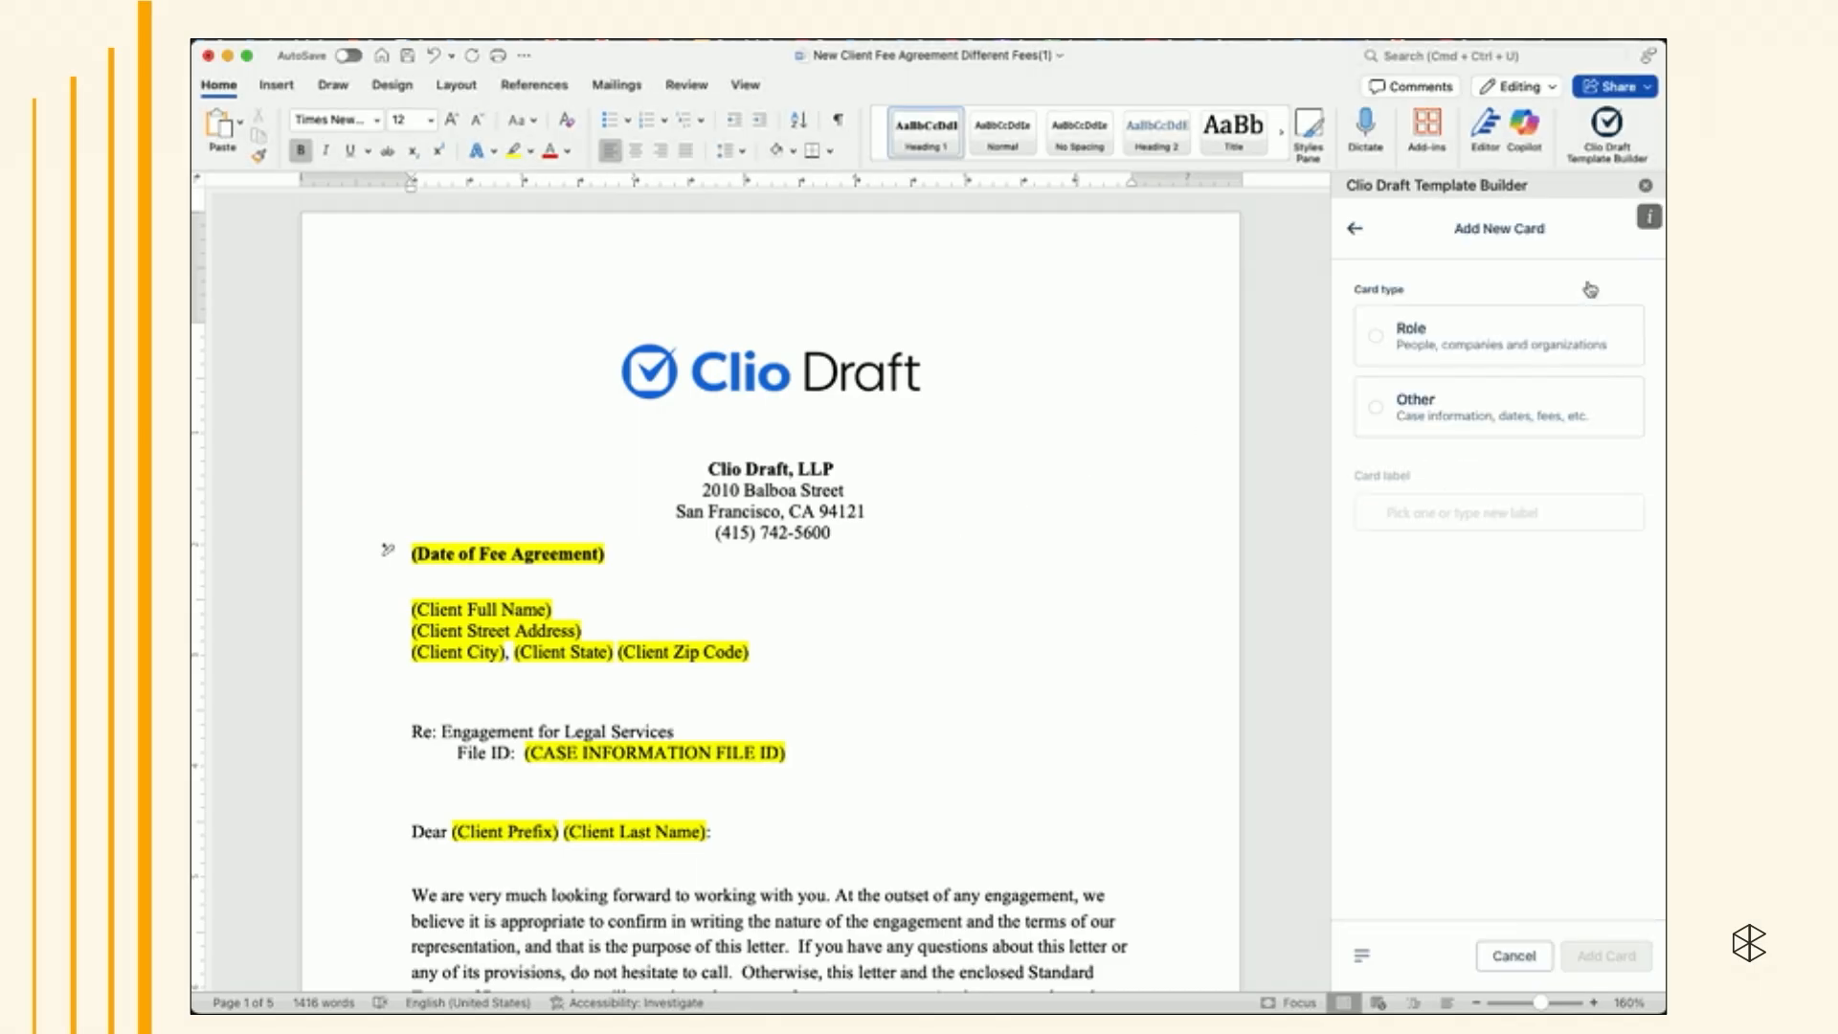
click(1441, 334)
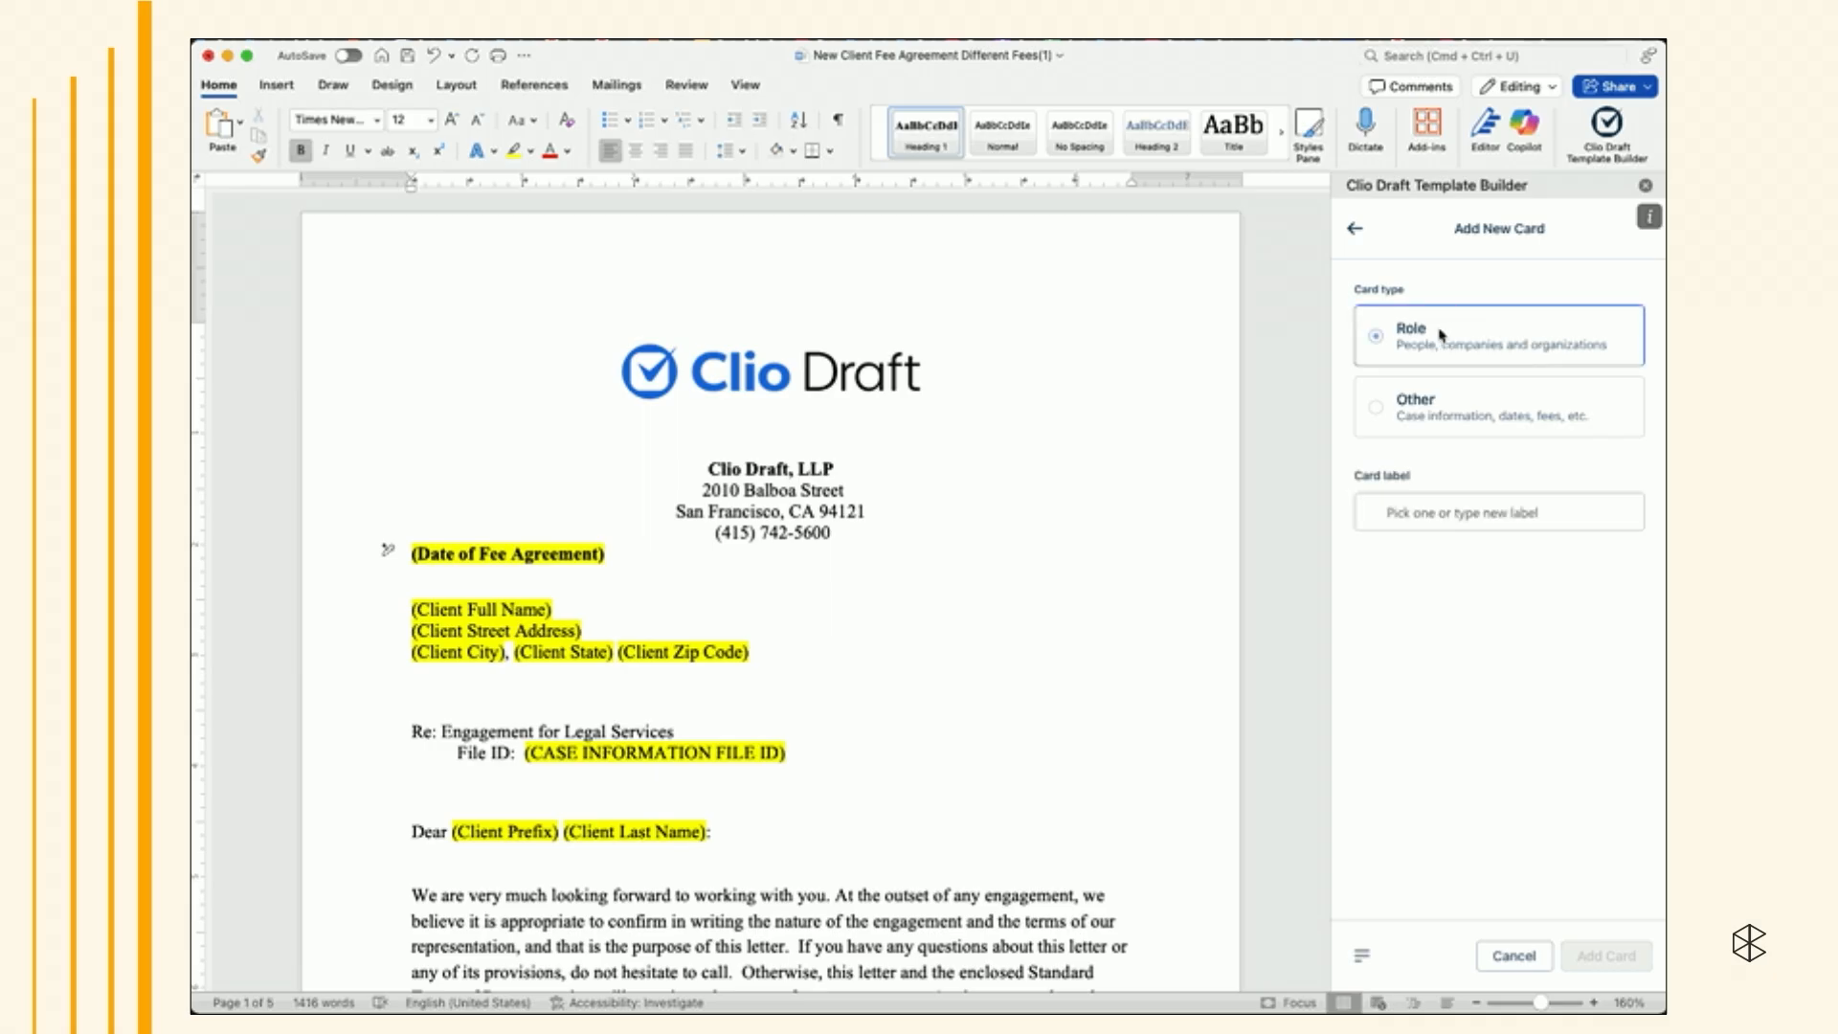
click(1423, 515)
text(Client)
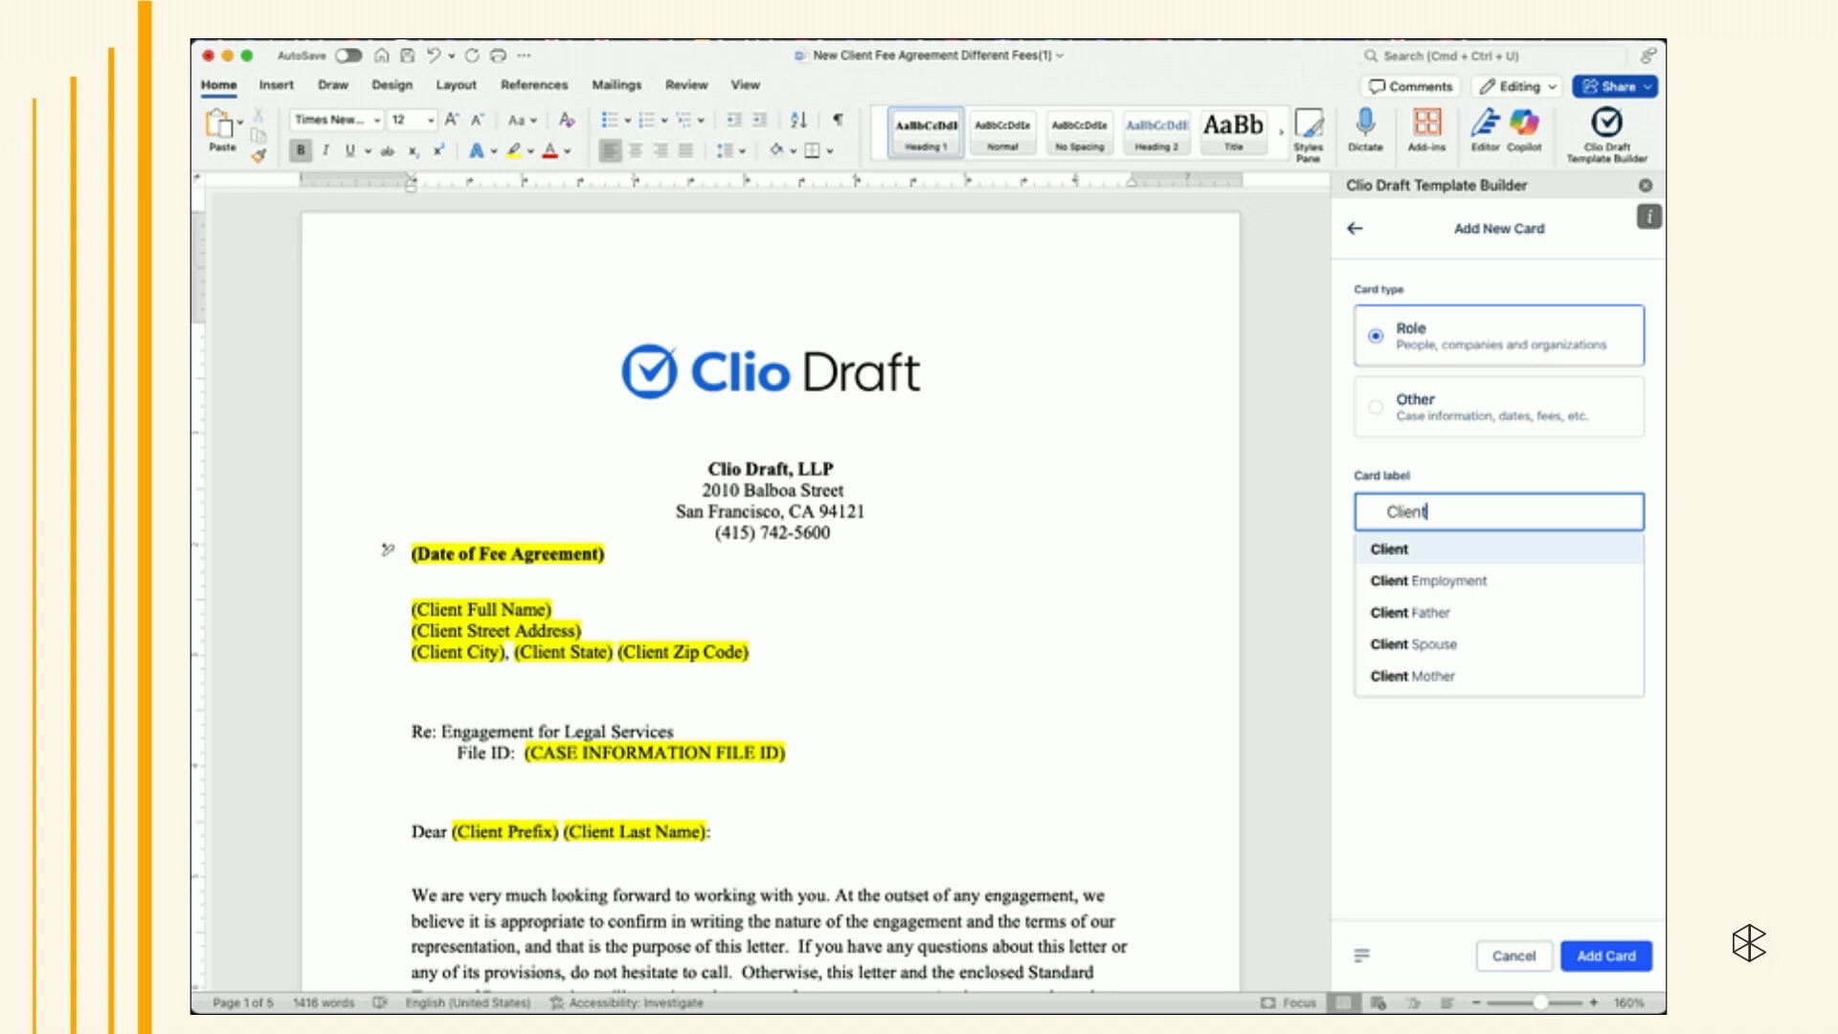
click(1421, 549)
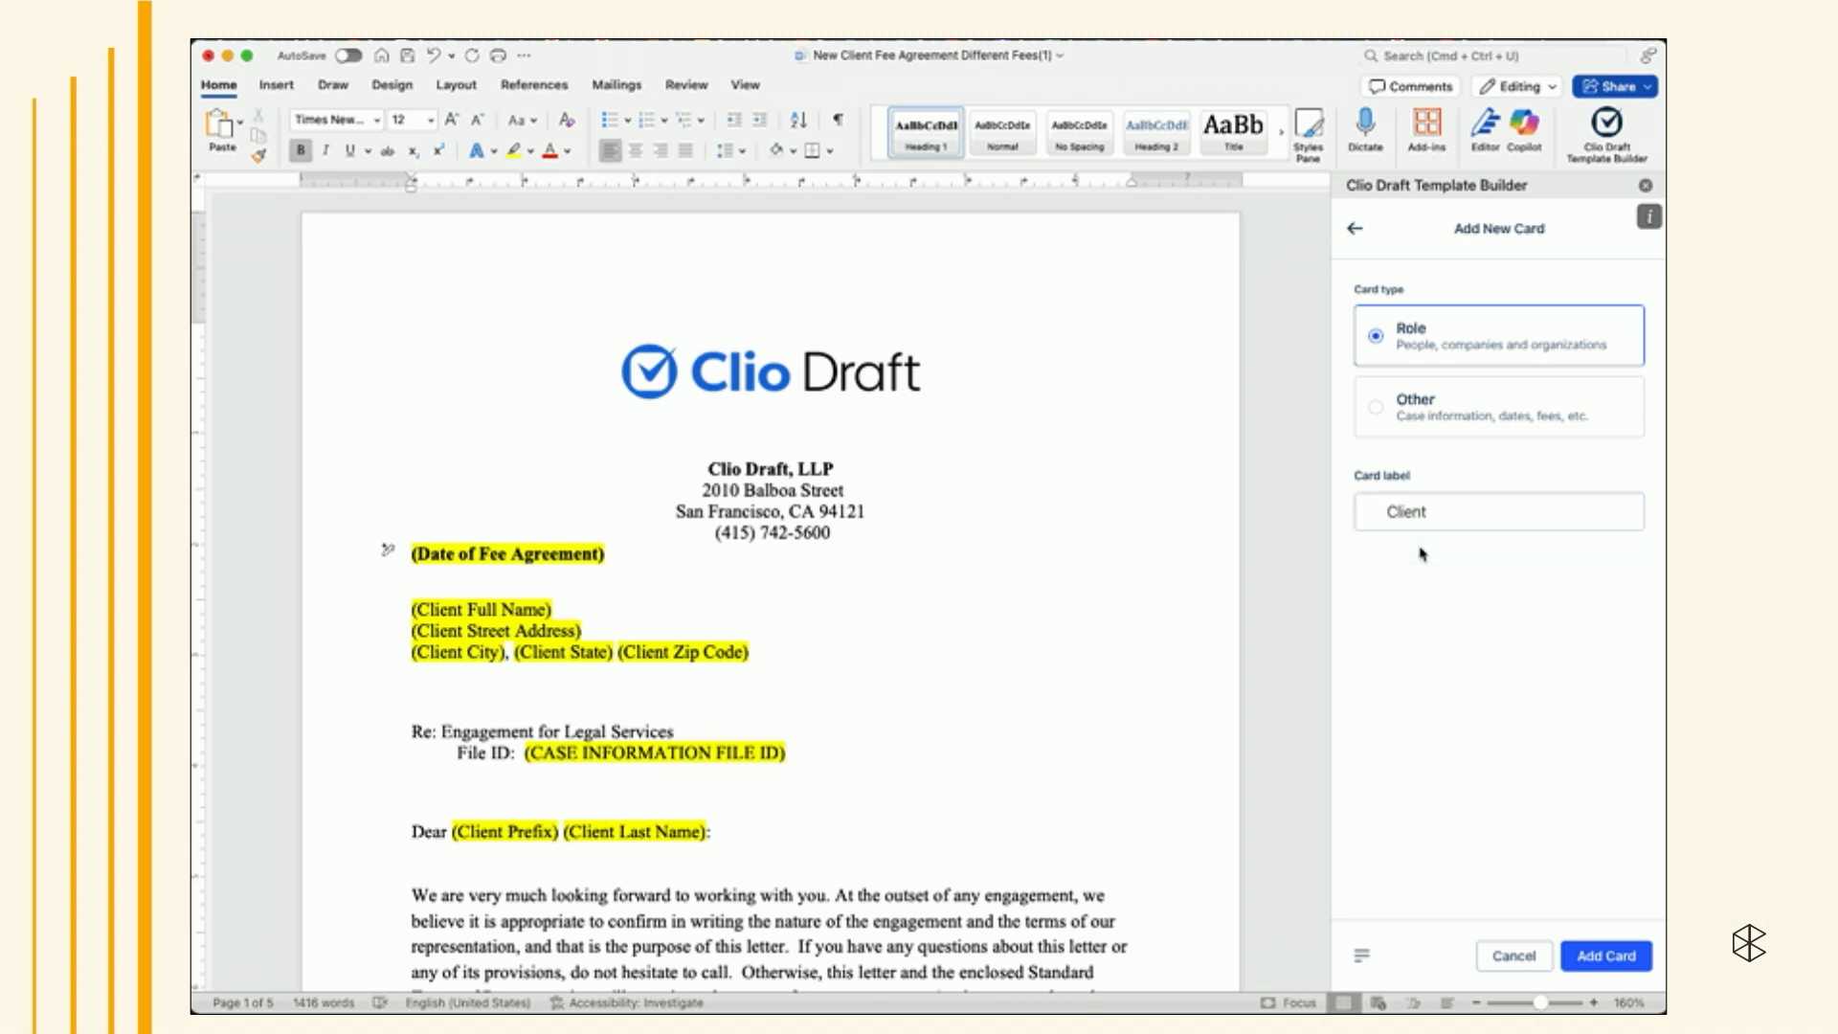
click(1606, 956)
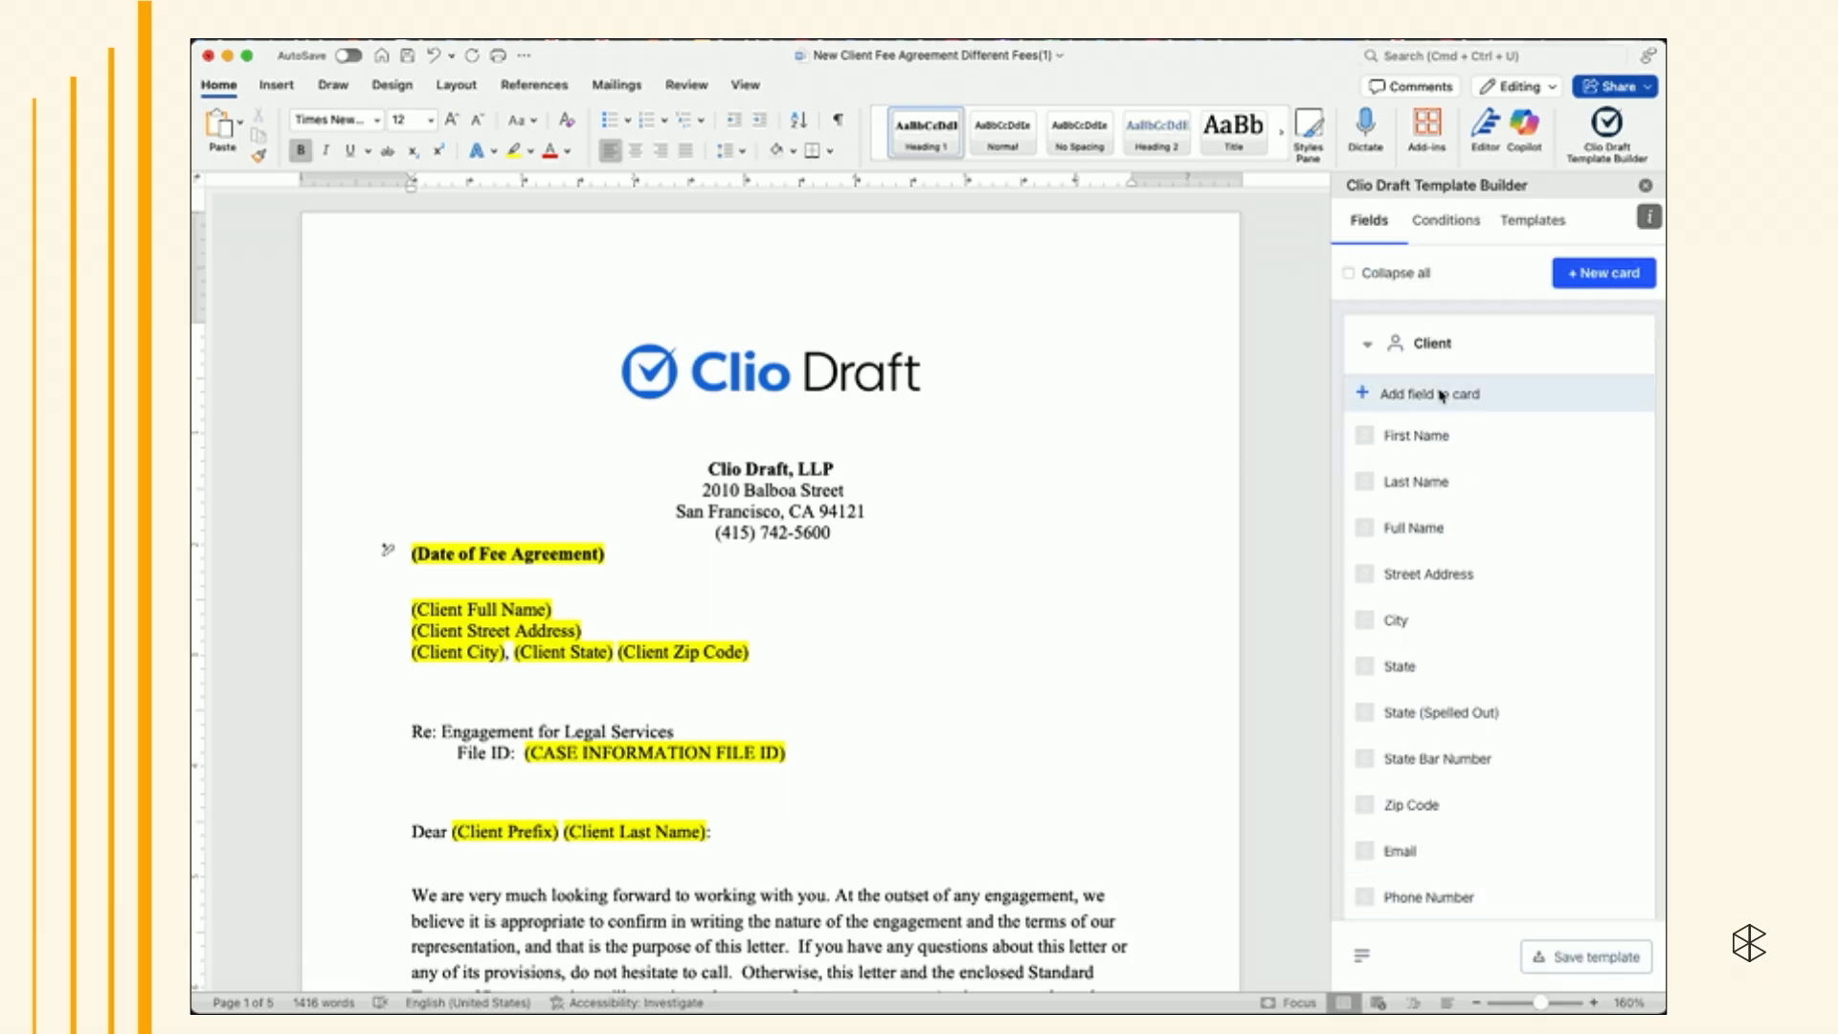
click(1349, 272)
click(1349, 274)
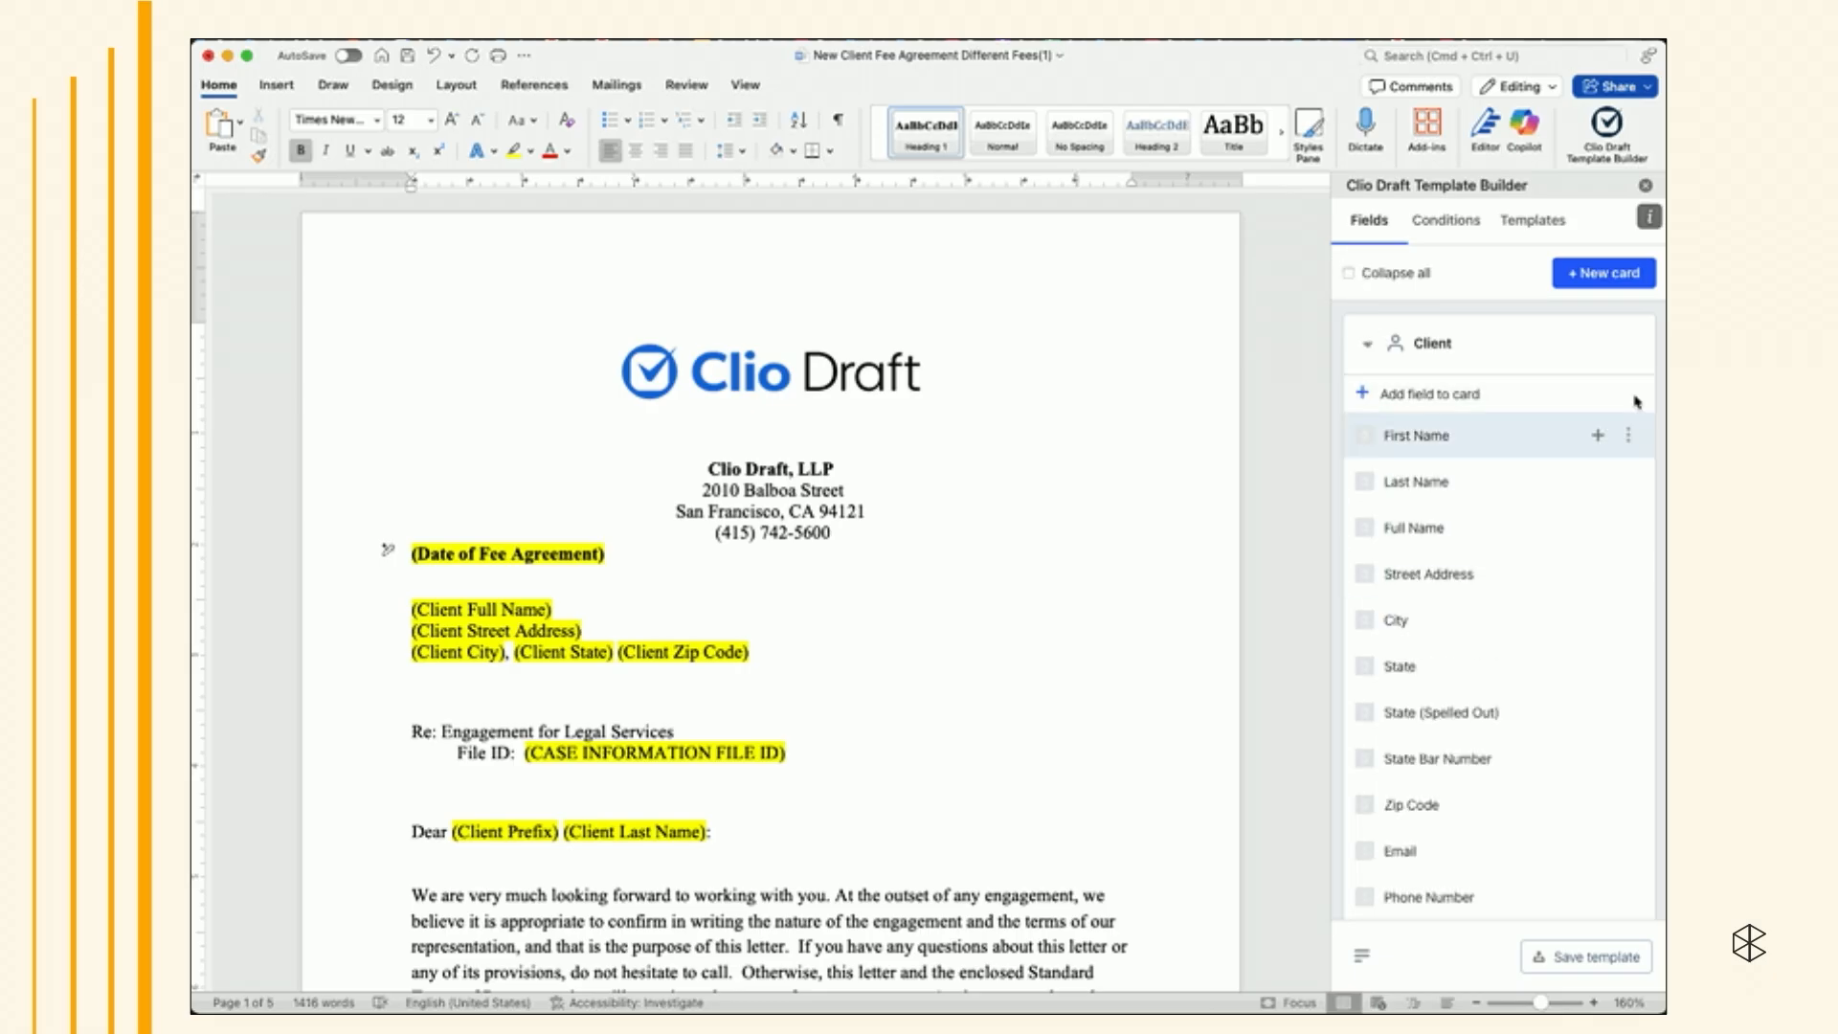
key(super+Tab)
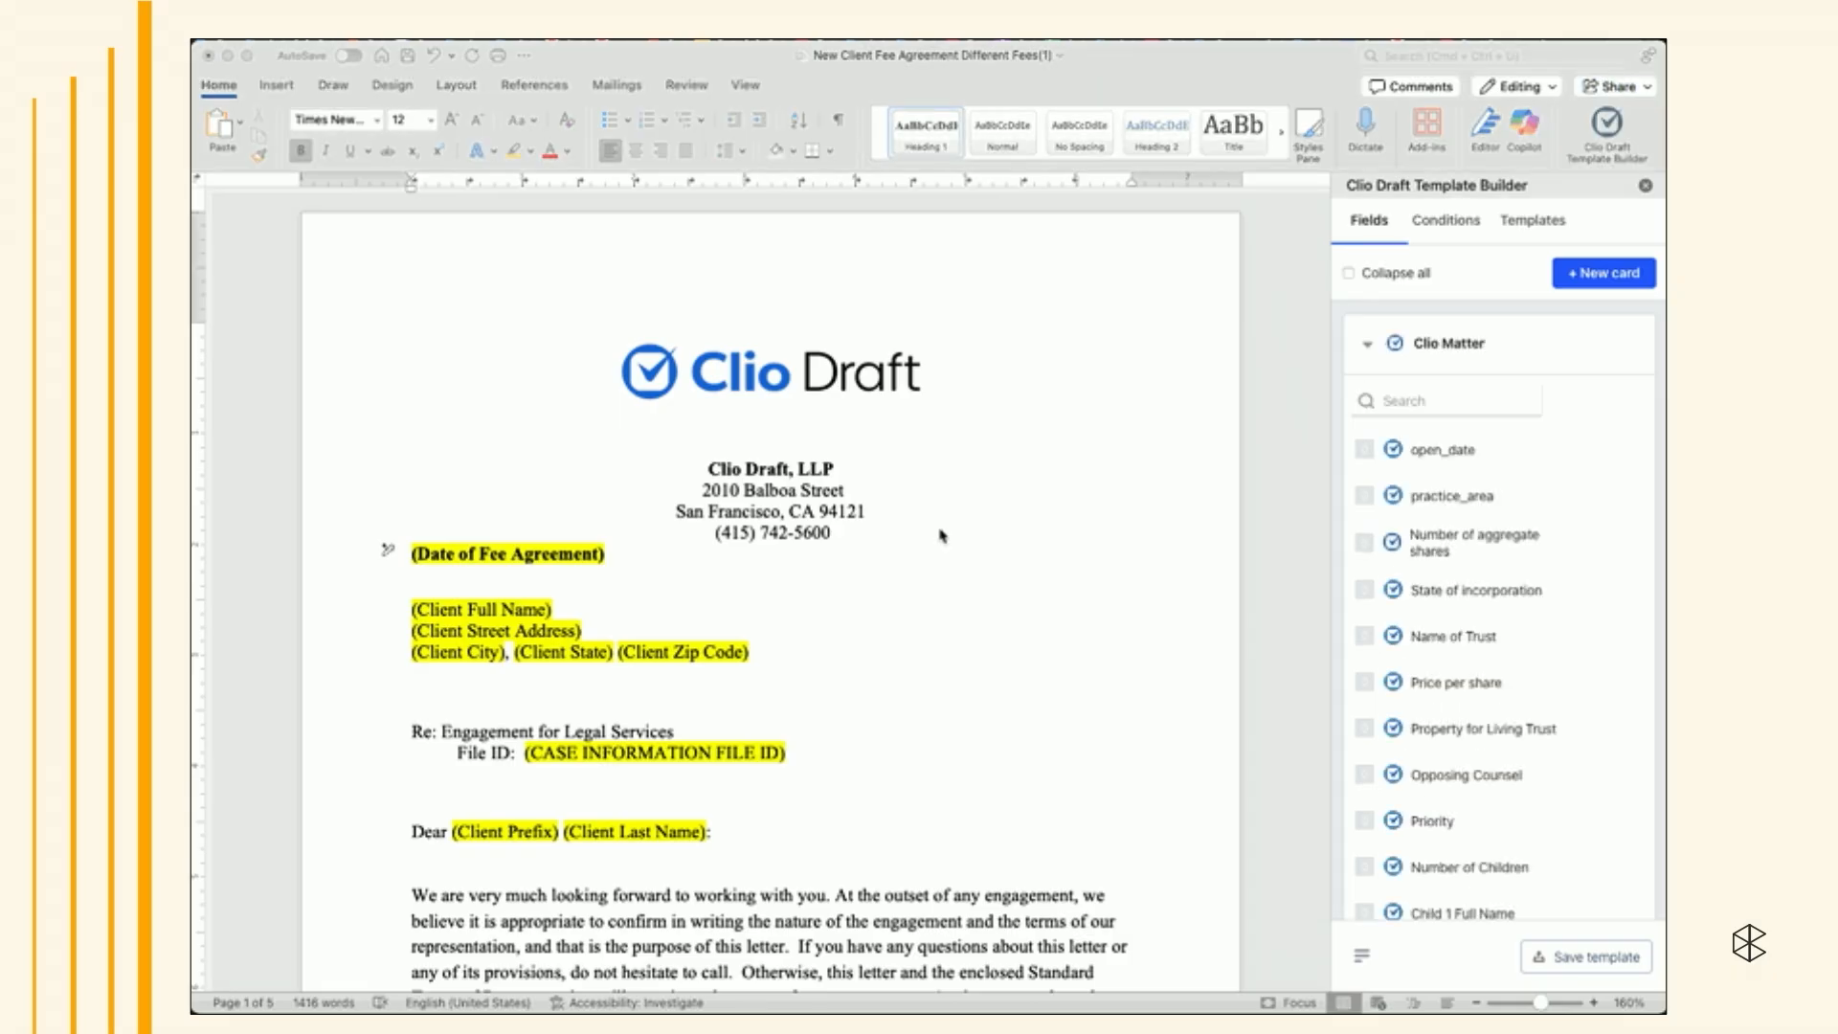
click(1587, 278)
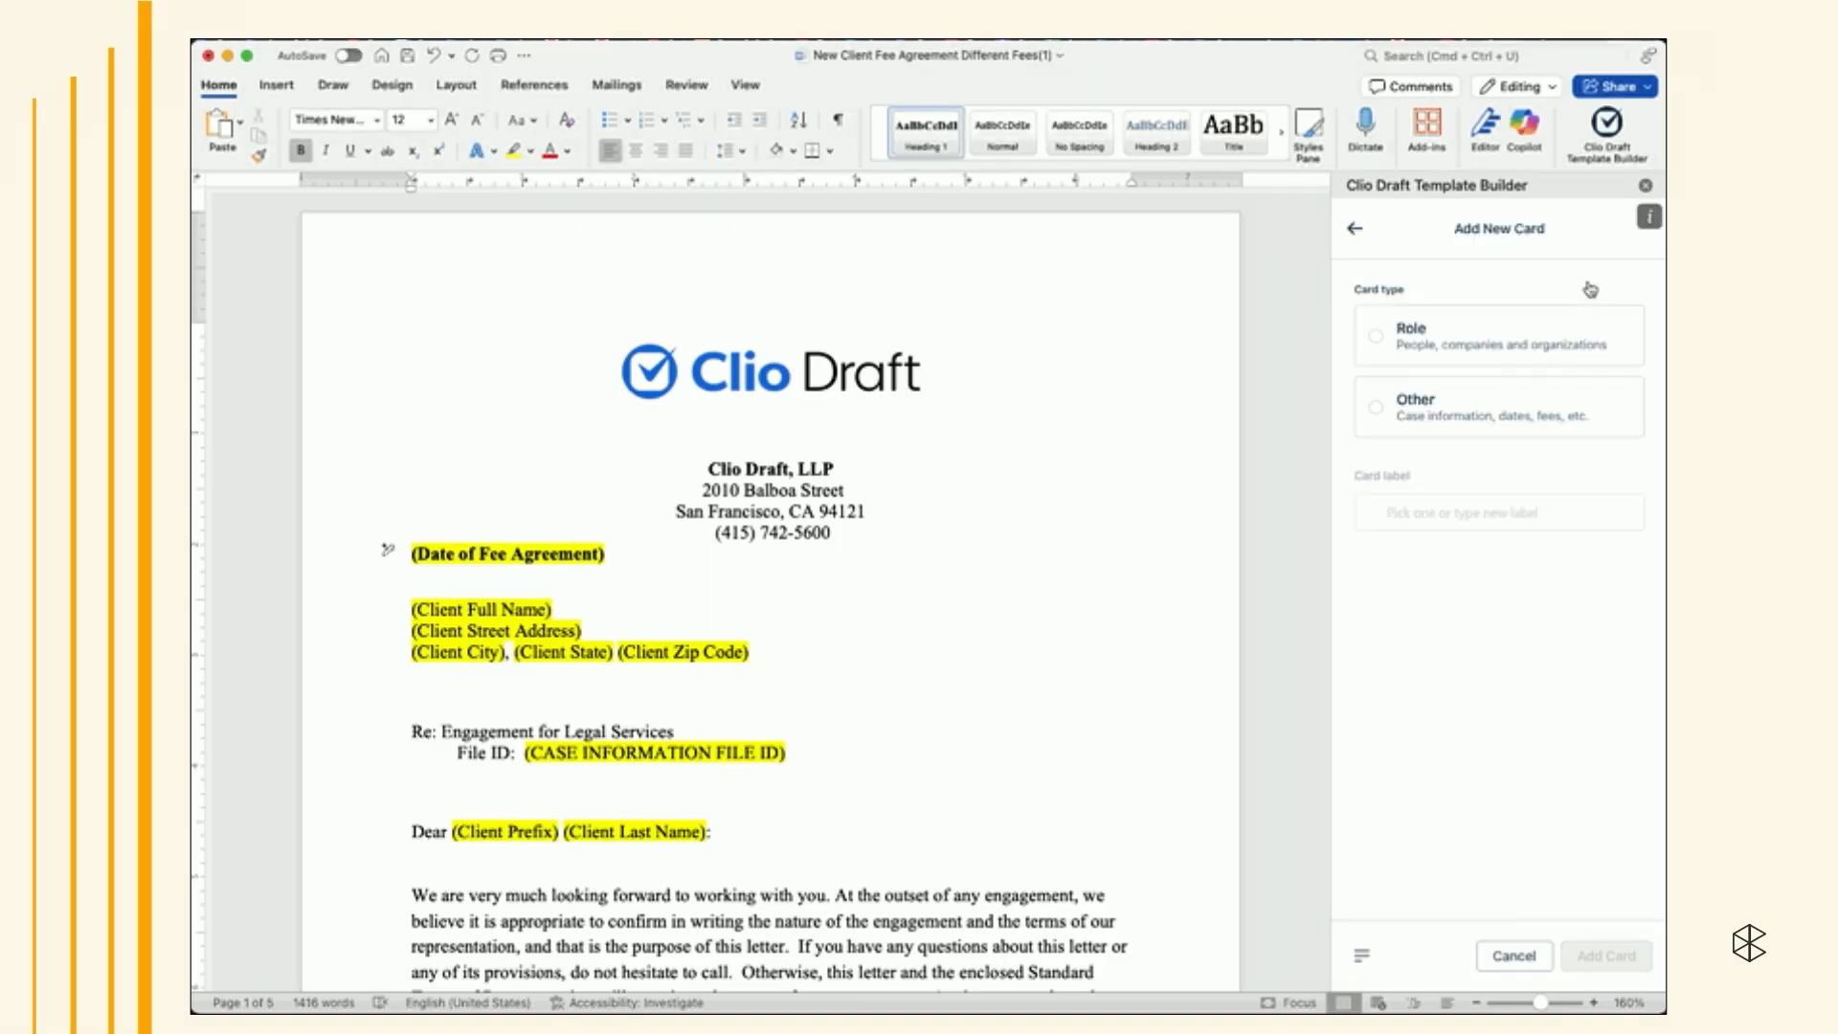
click(1441, 335)
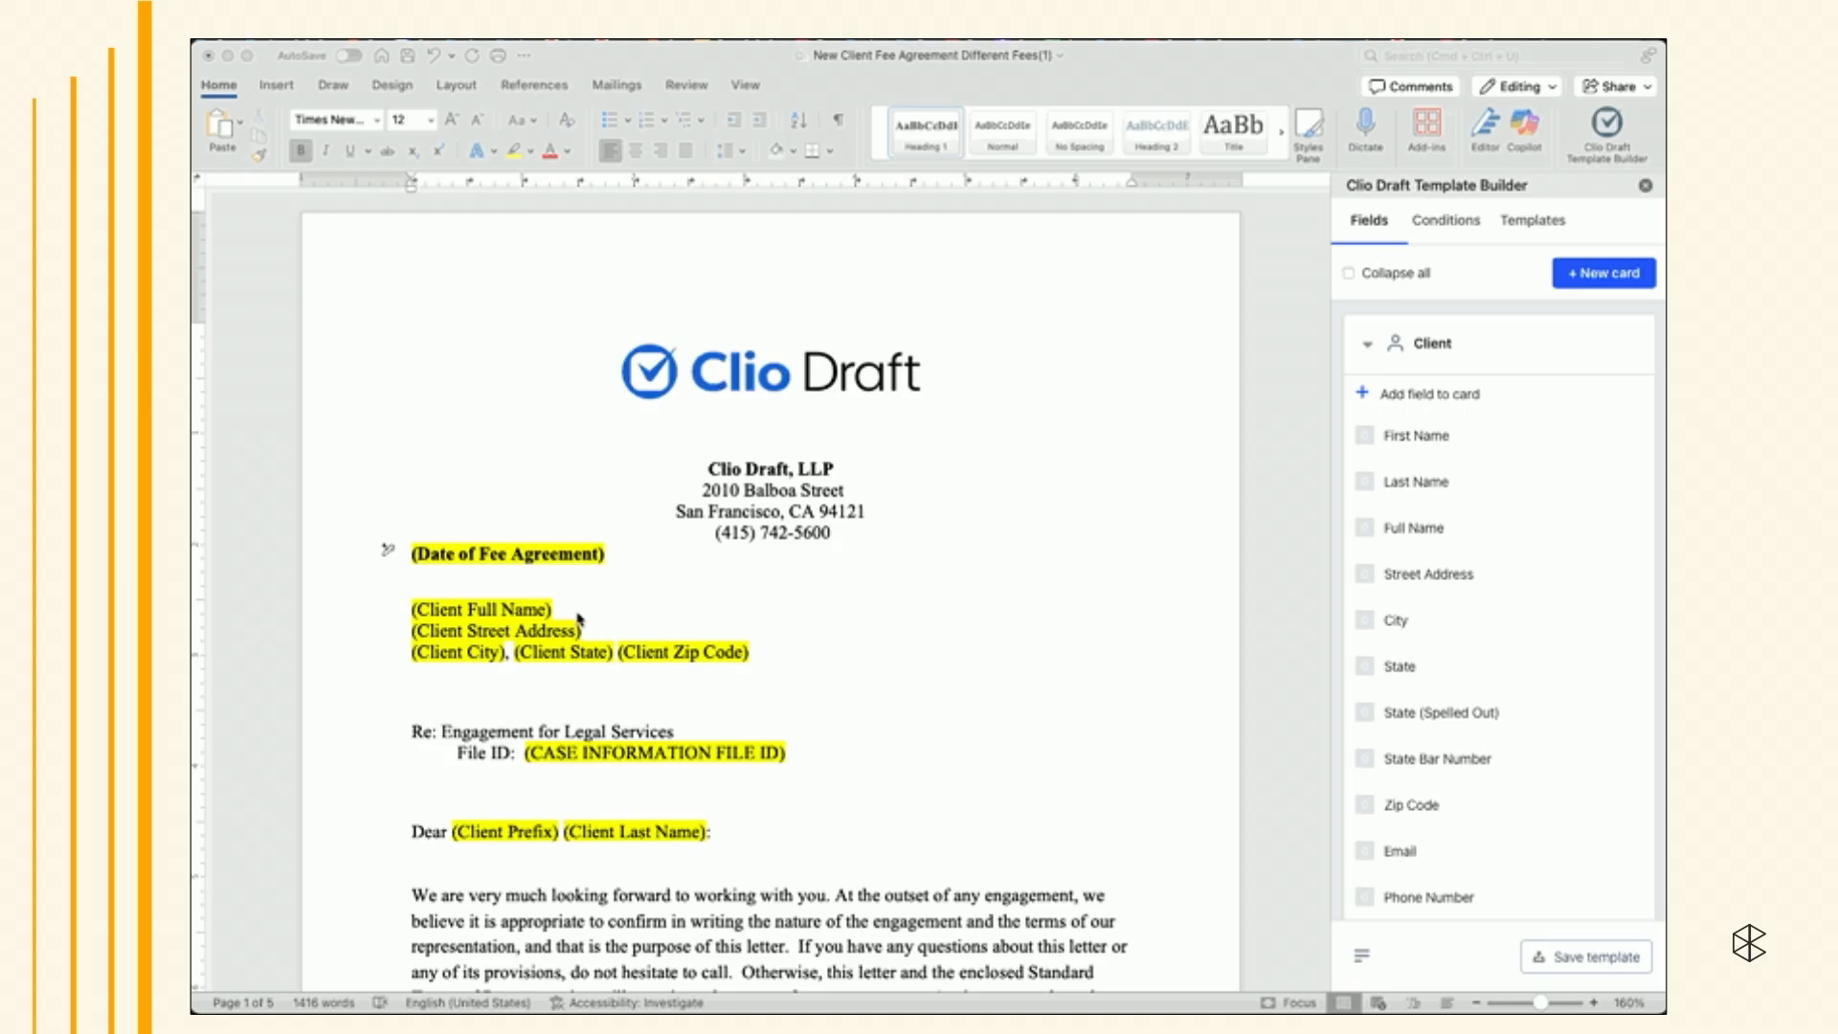
- Replace the (Client Full Name) placeholder with the Client card's Full Name field
click(555, 611)
drag(555, 610, 409, 610)
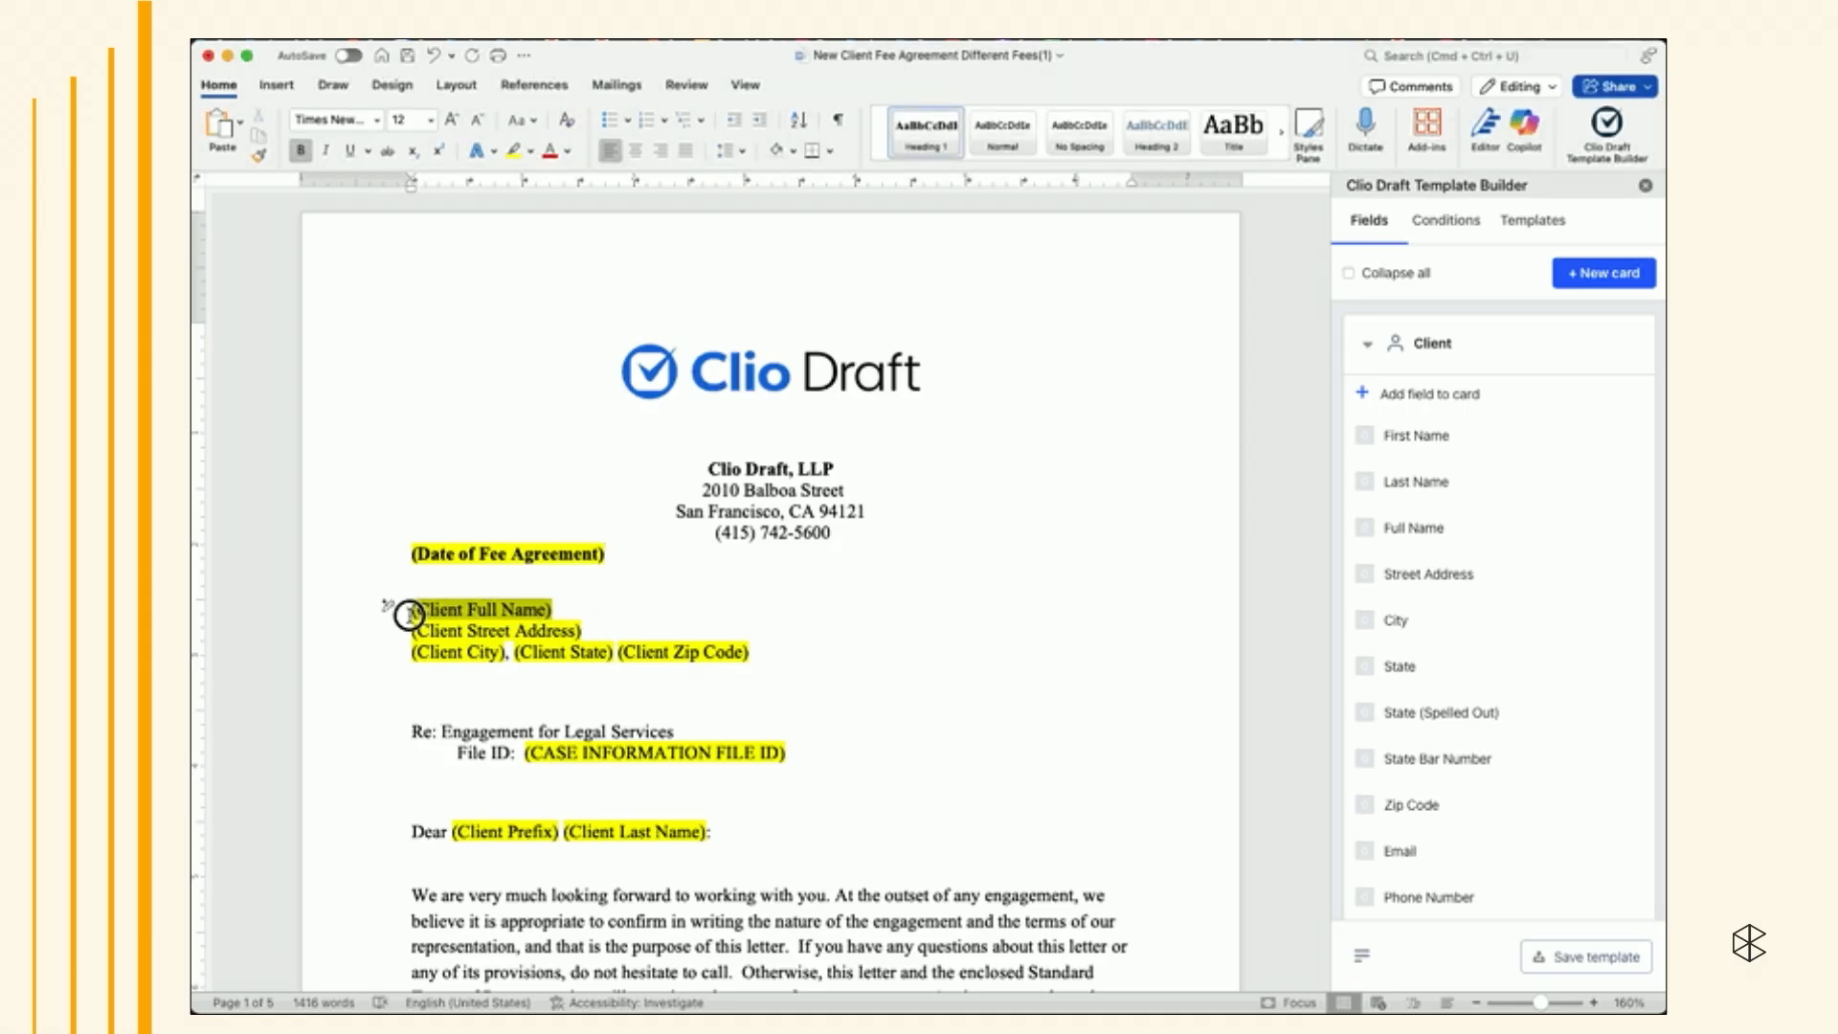
mouse_move(1440, 547)
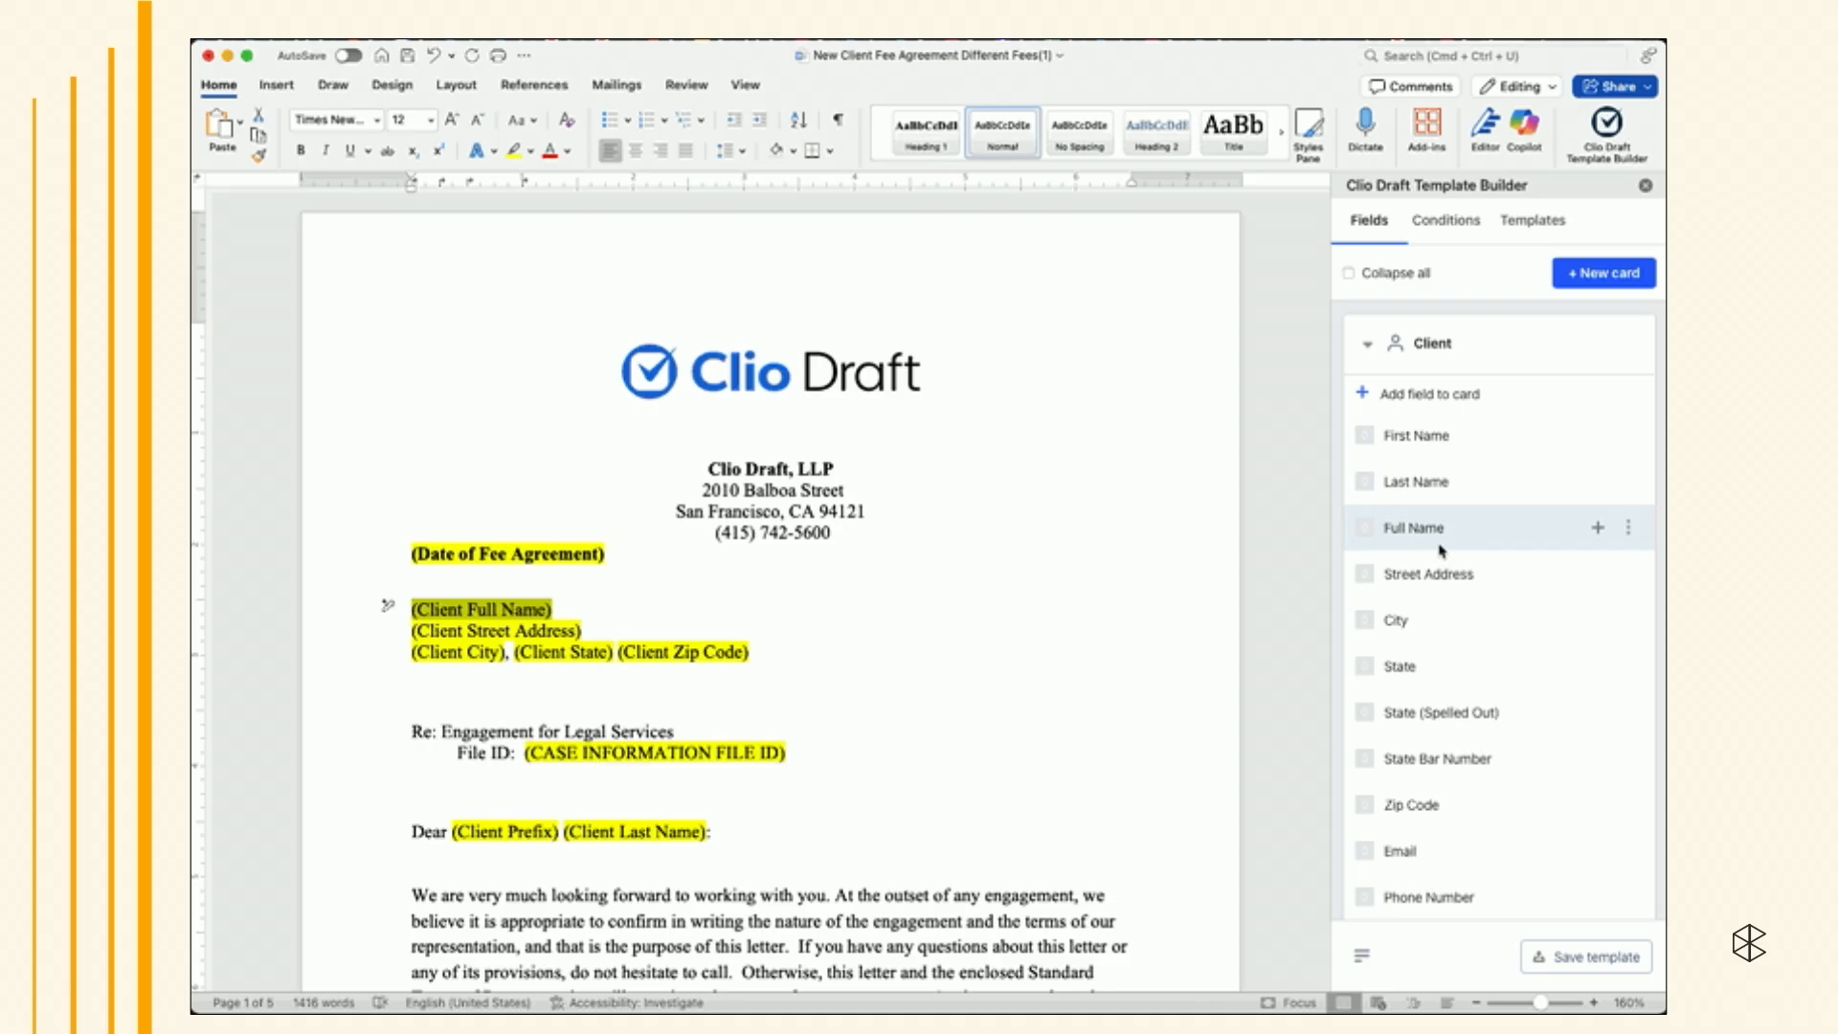
click(1597, 529)
- Replace the (Client Street Address) placeholder with the Client card's Street Address field
scroll(1046, 595, down, 3)
click(537, 382)
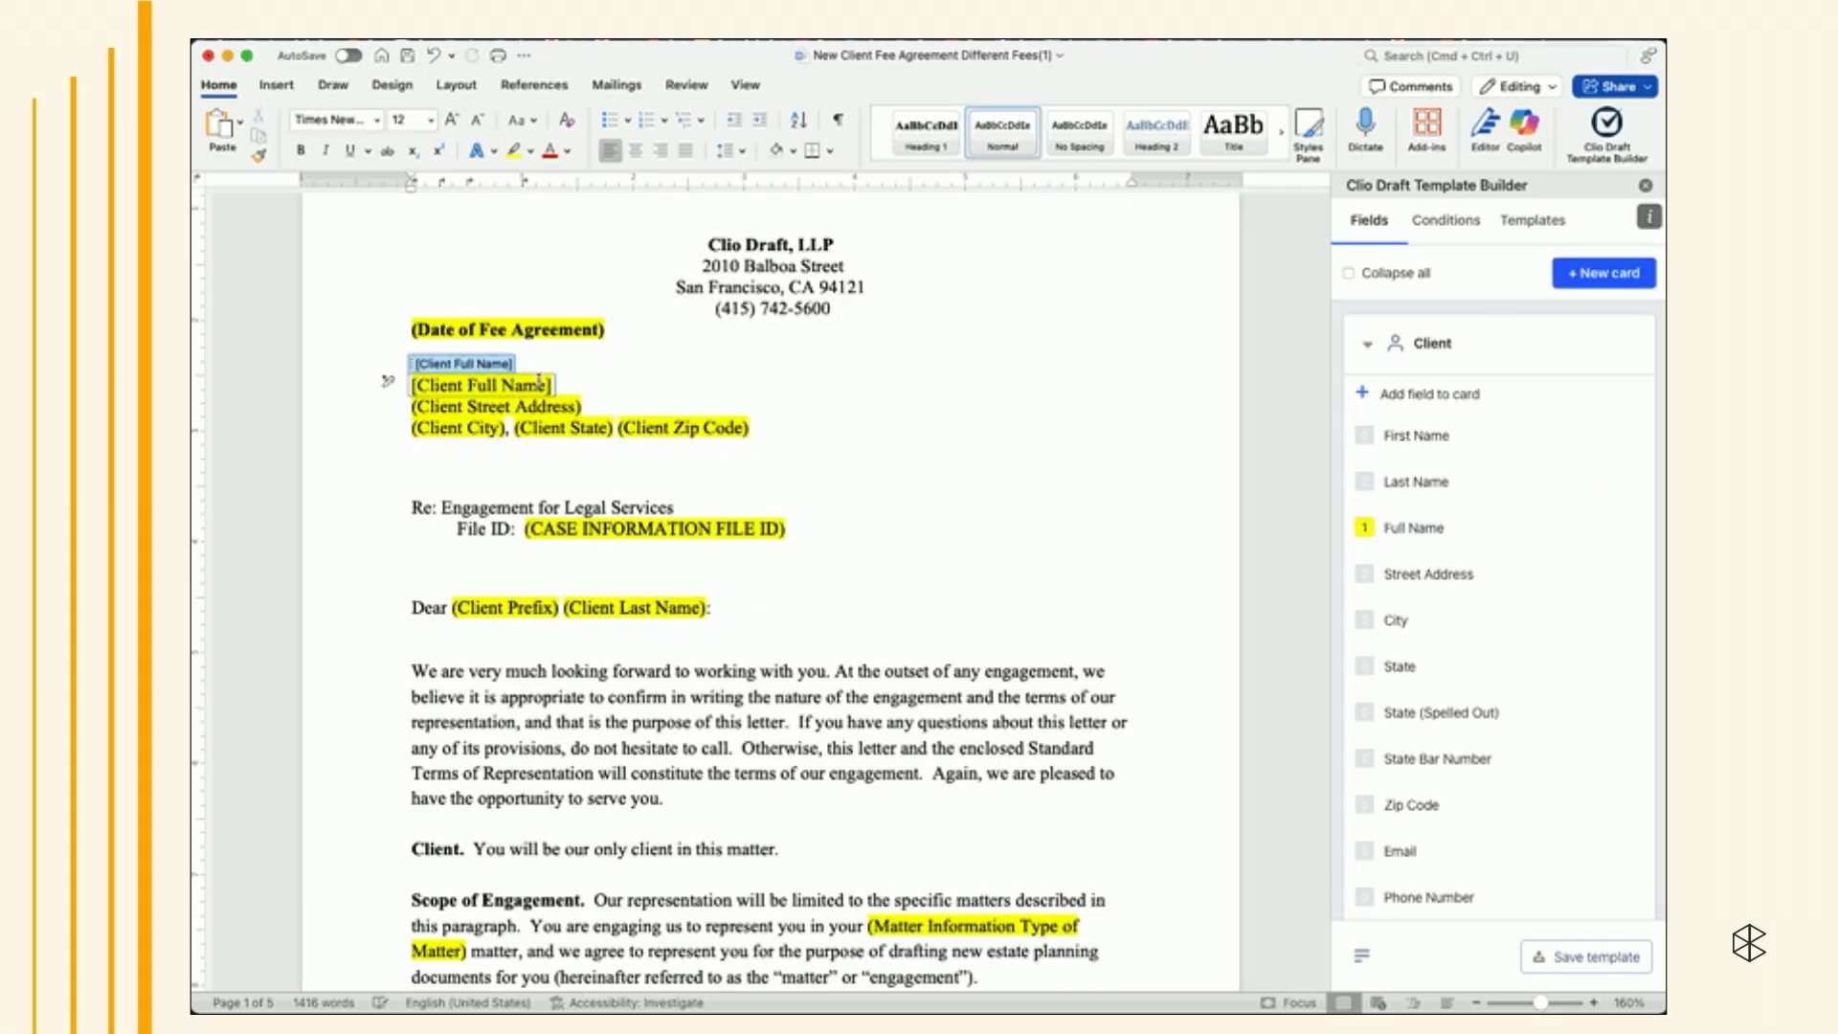
click(591, 403)
drag(592, 403, 411, 406)
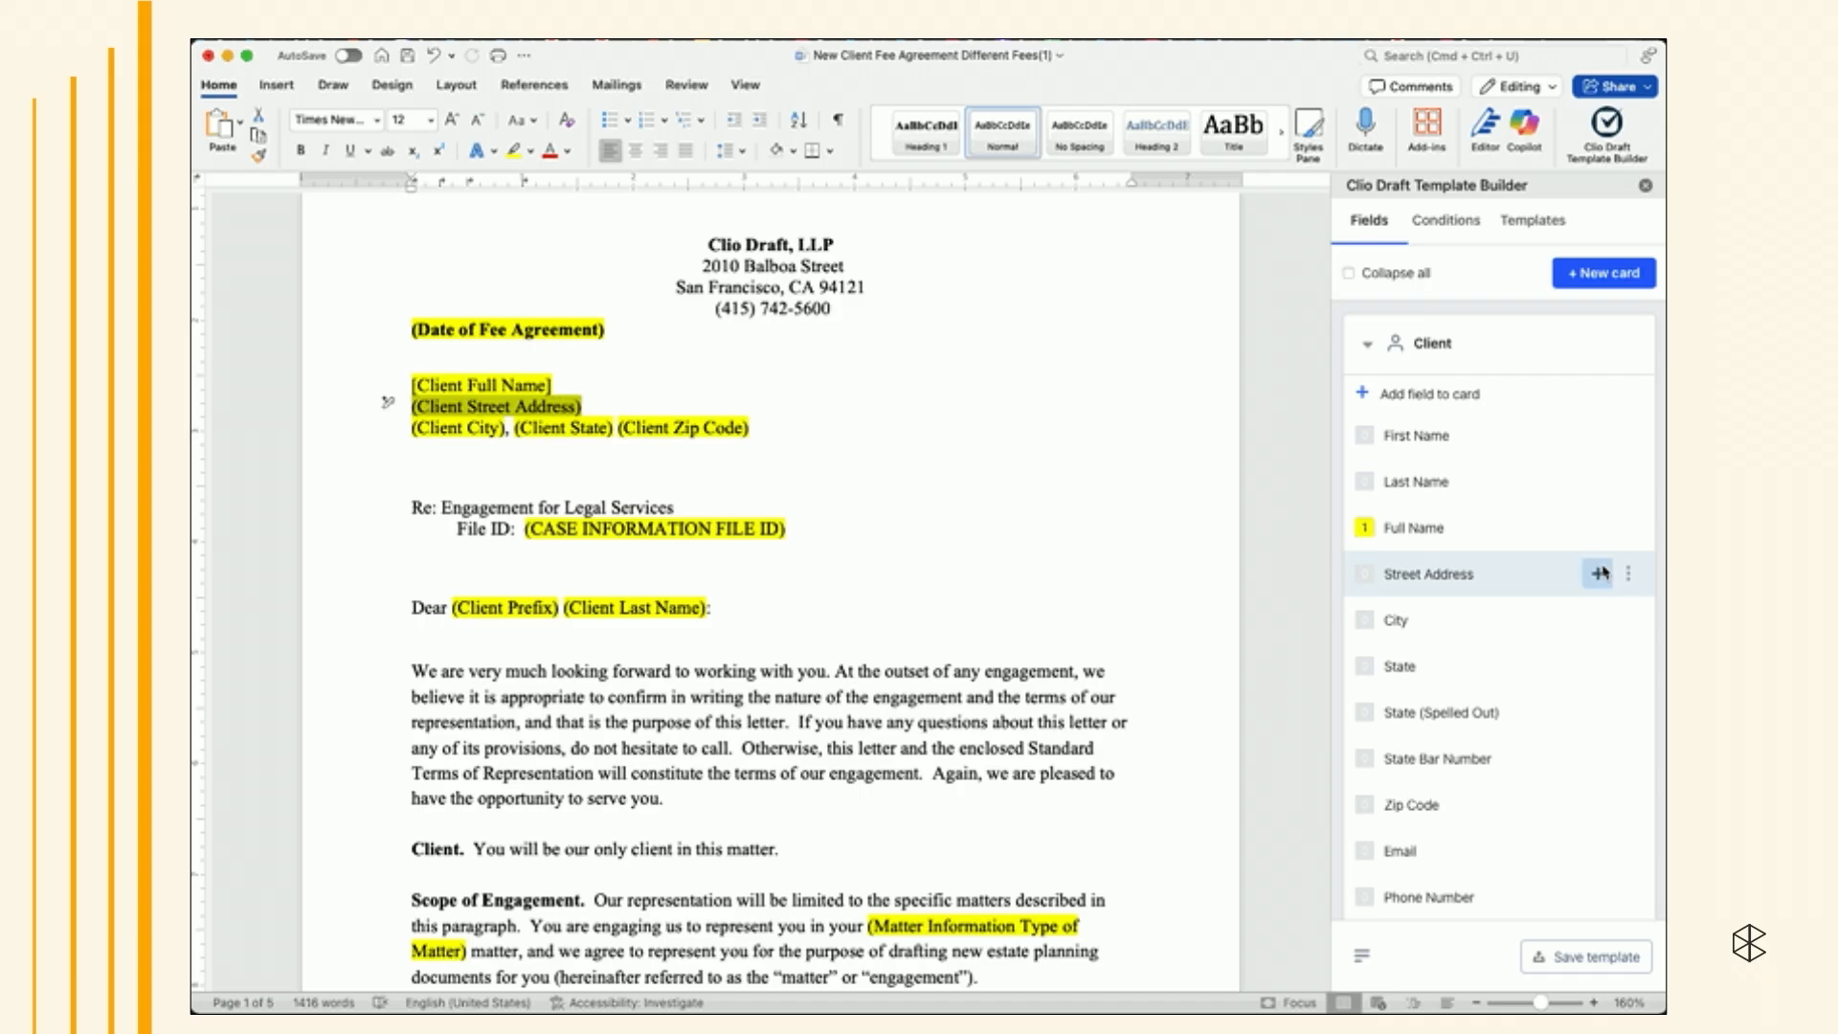
click(1598, 574)
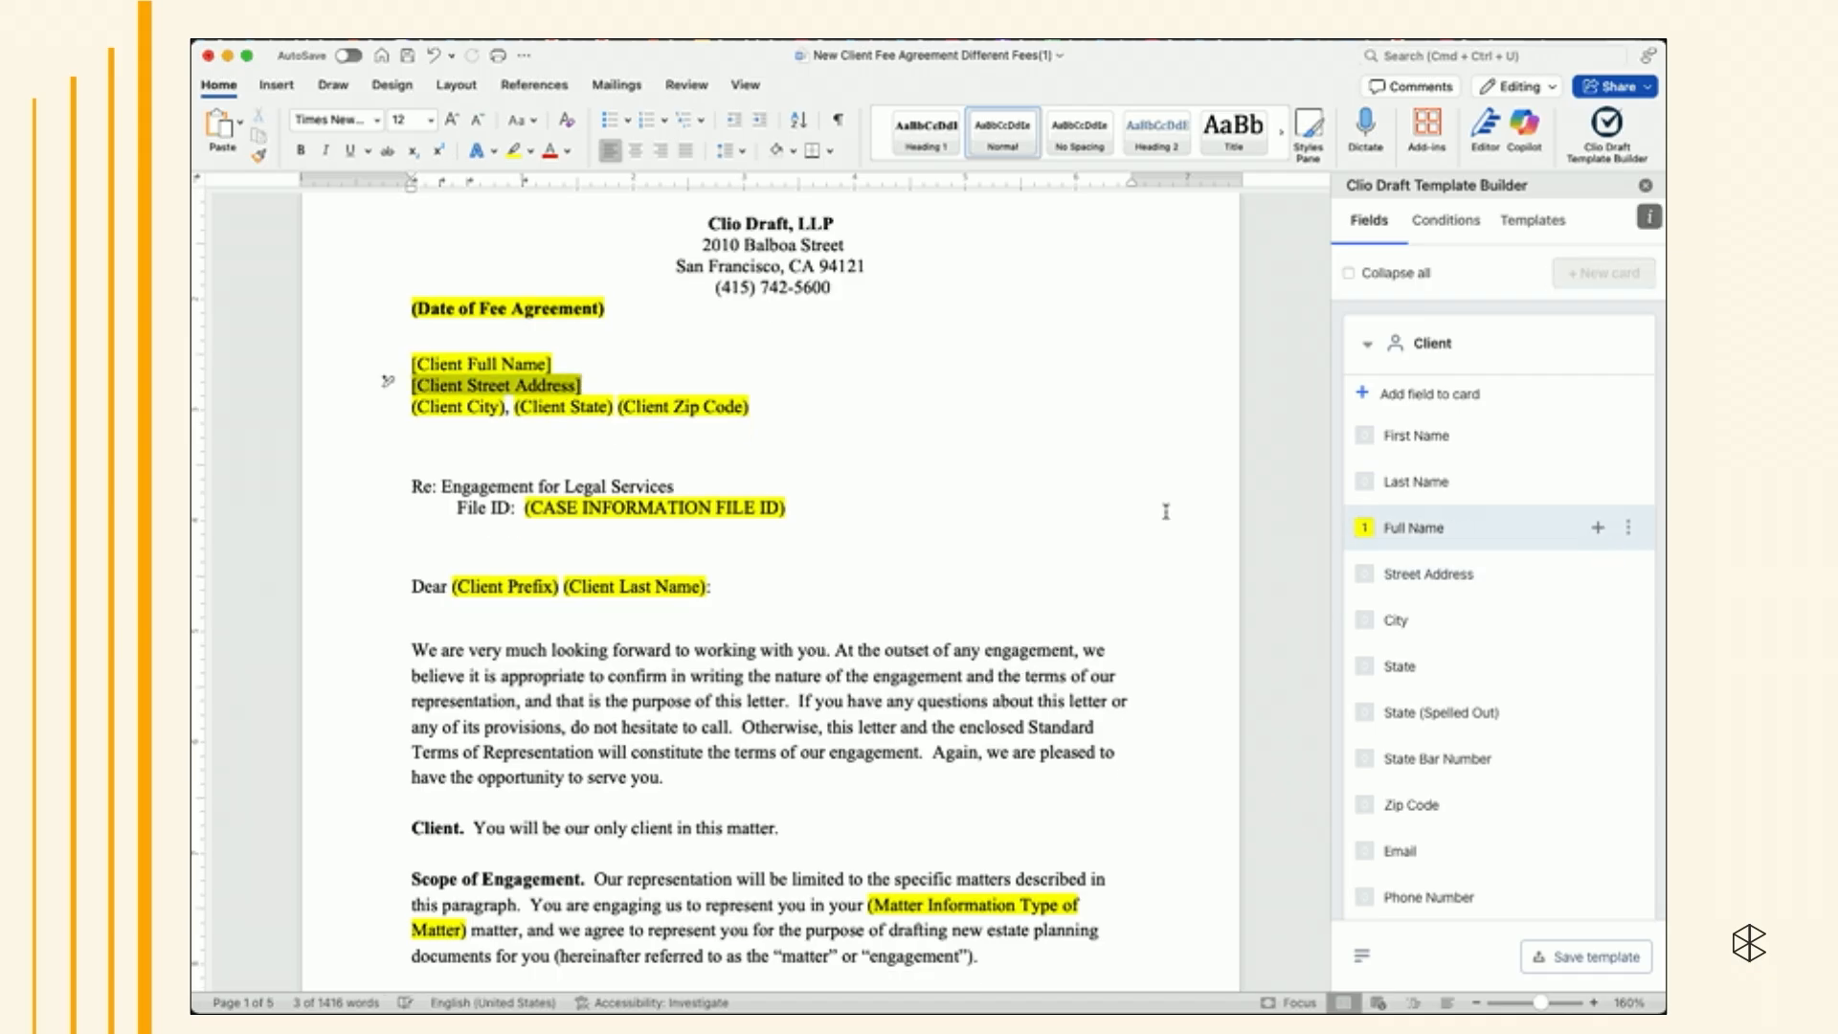
click(508, 435)
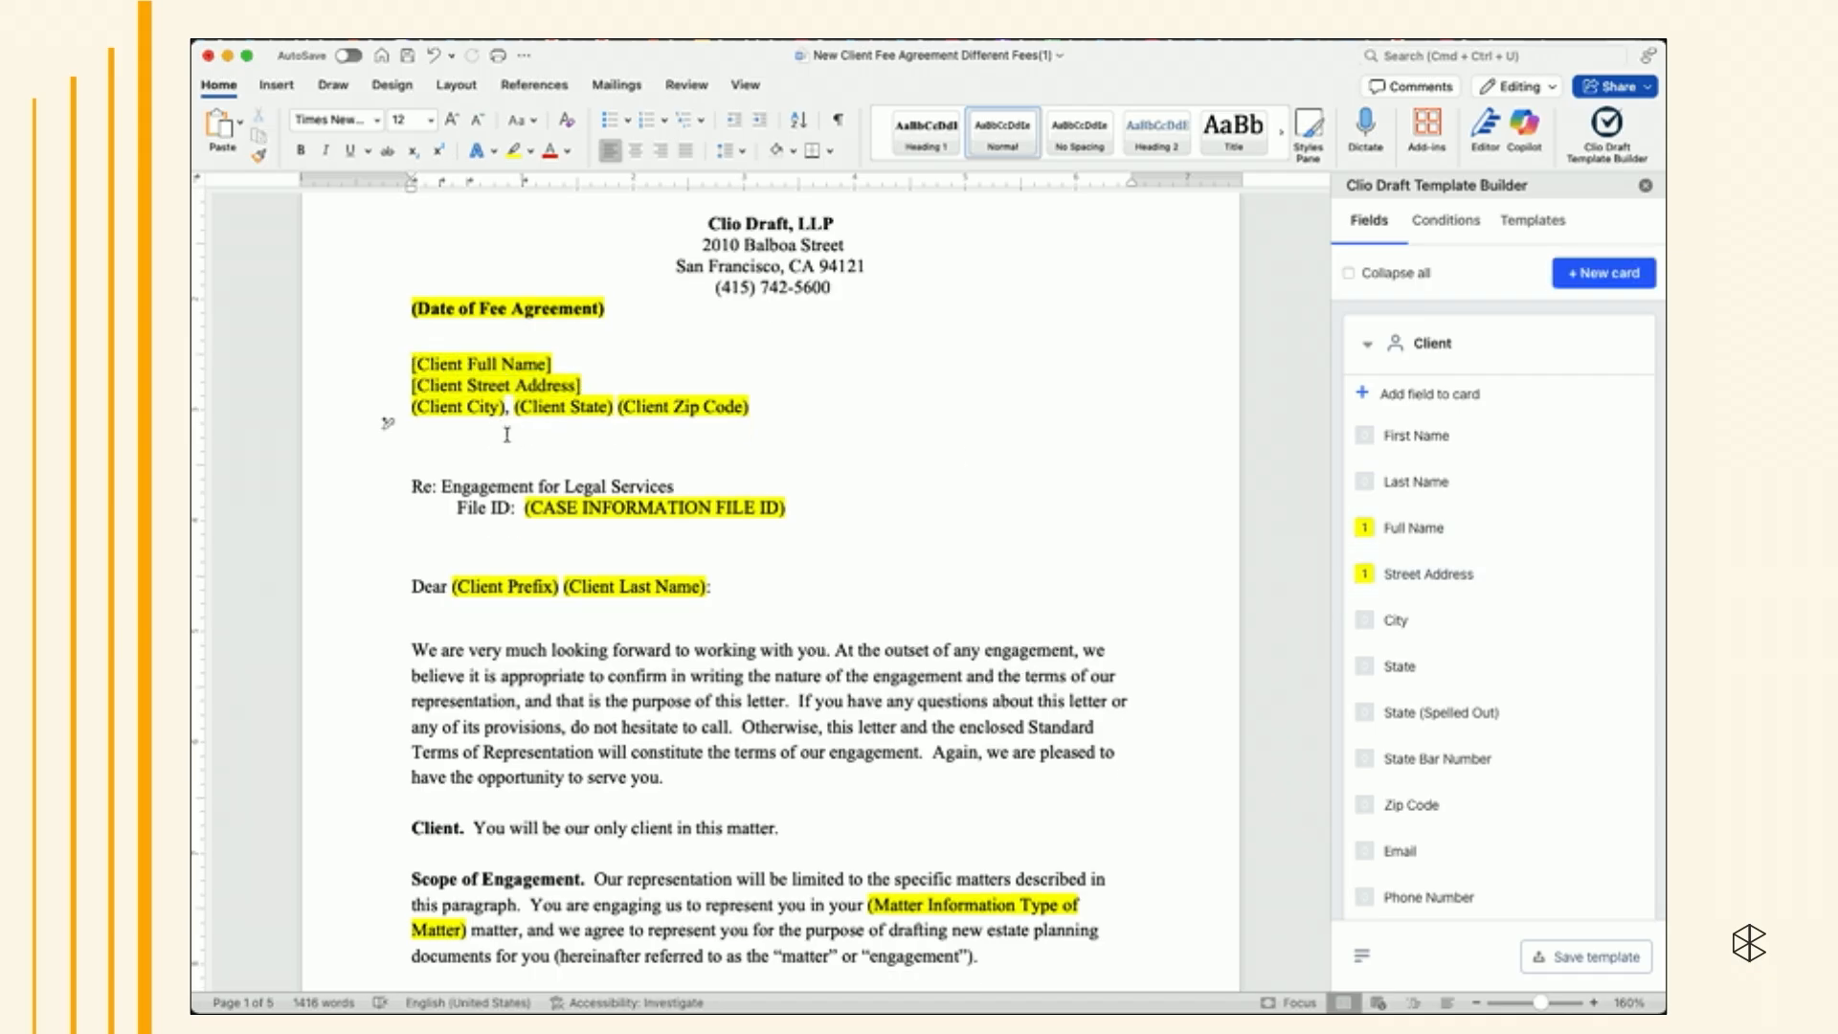
- Replace the (Client City) placeholder with the Client card's City field
click(409, 409)
drag(409, 409, 507, 407)
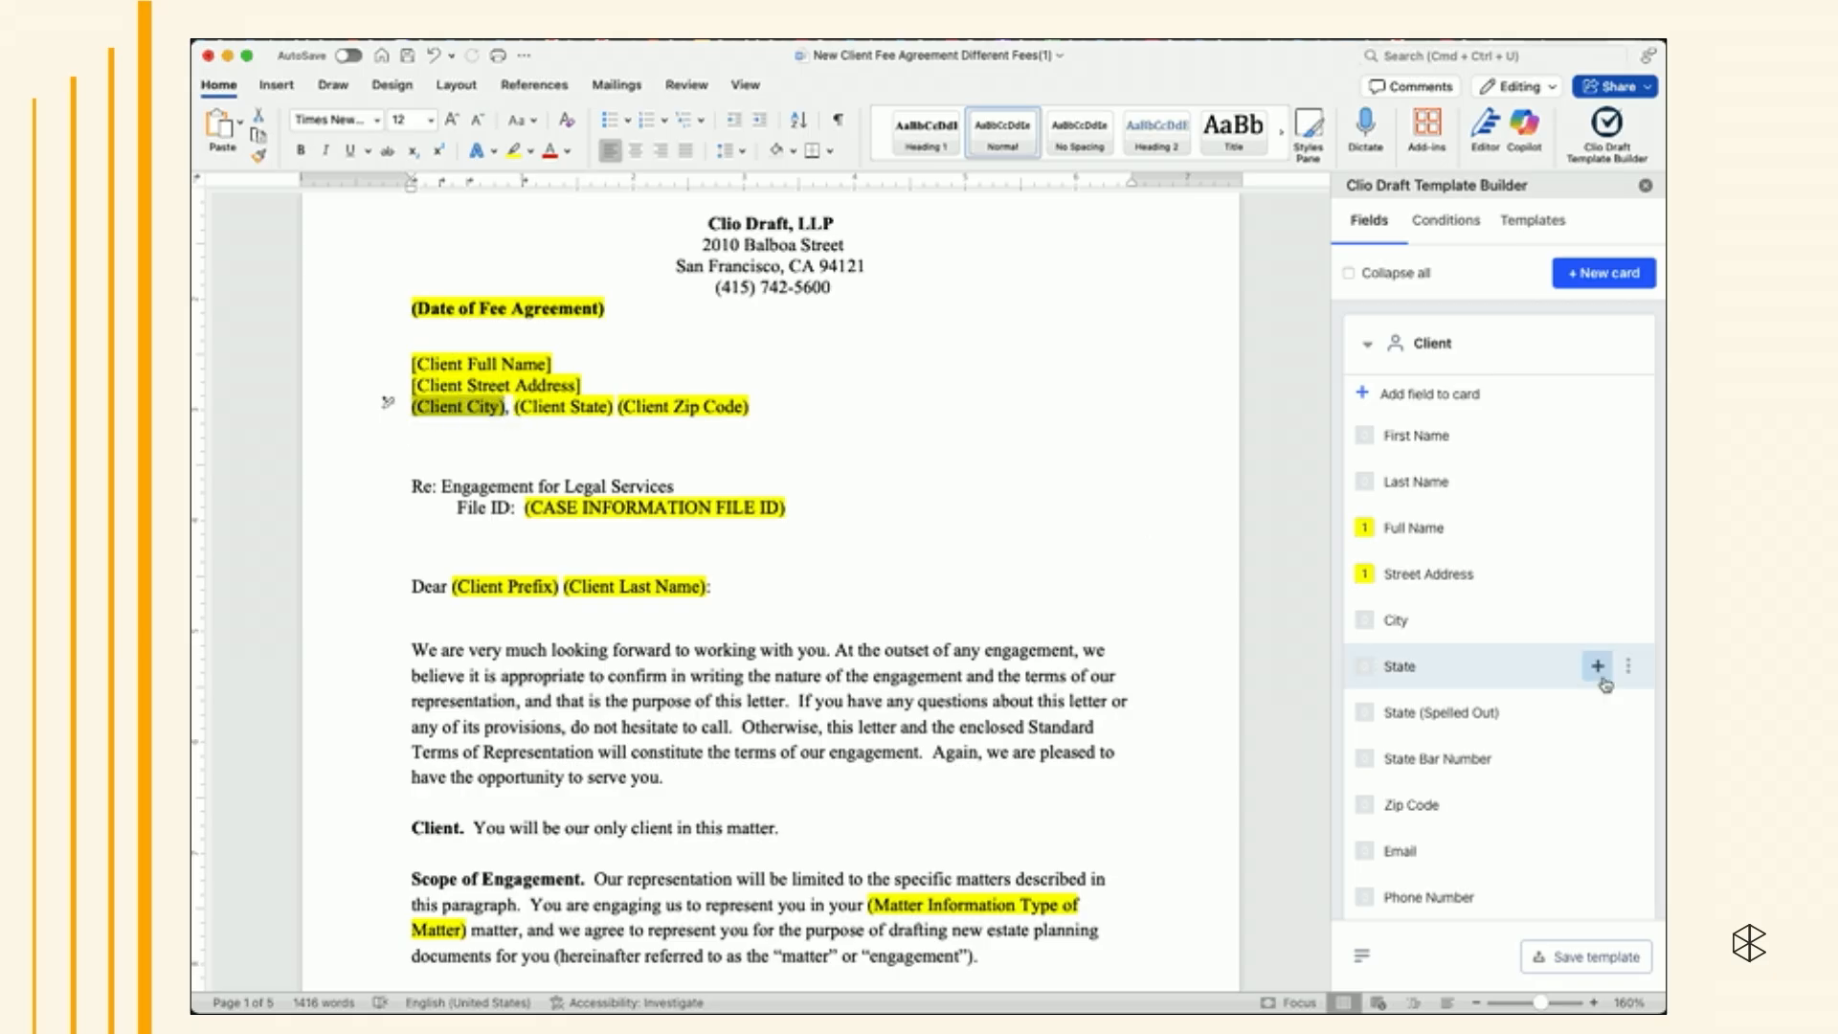
mouse_move(1599, 620)
click(1598, 620)
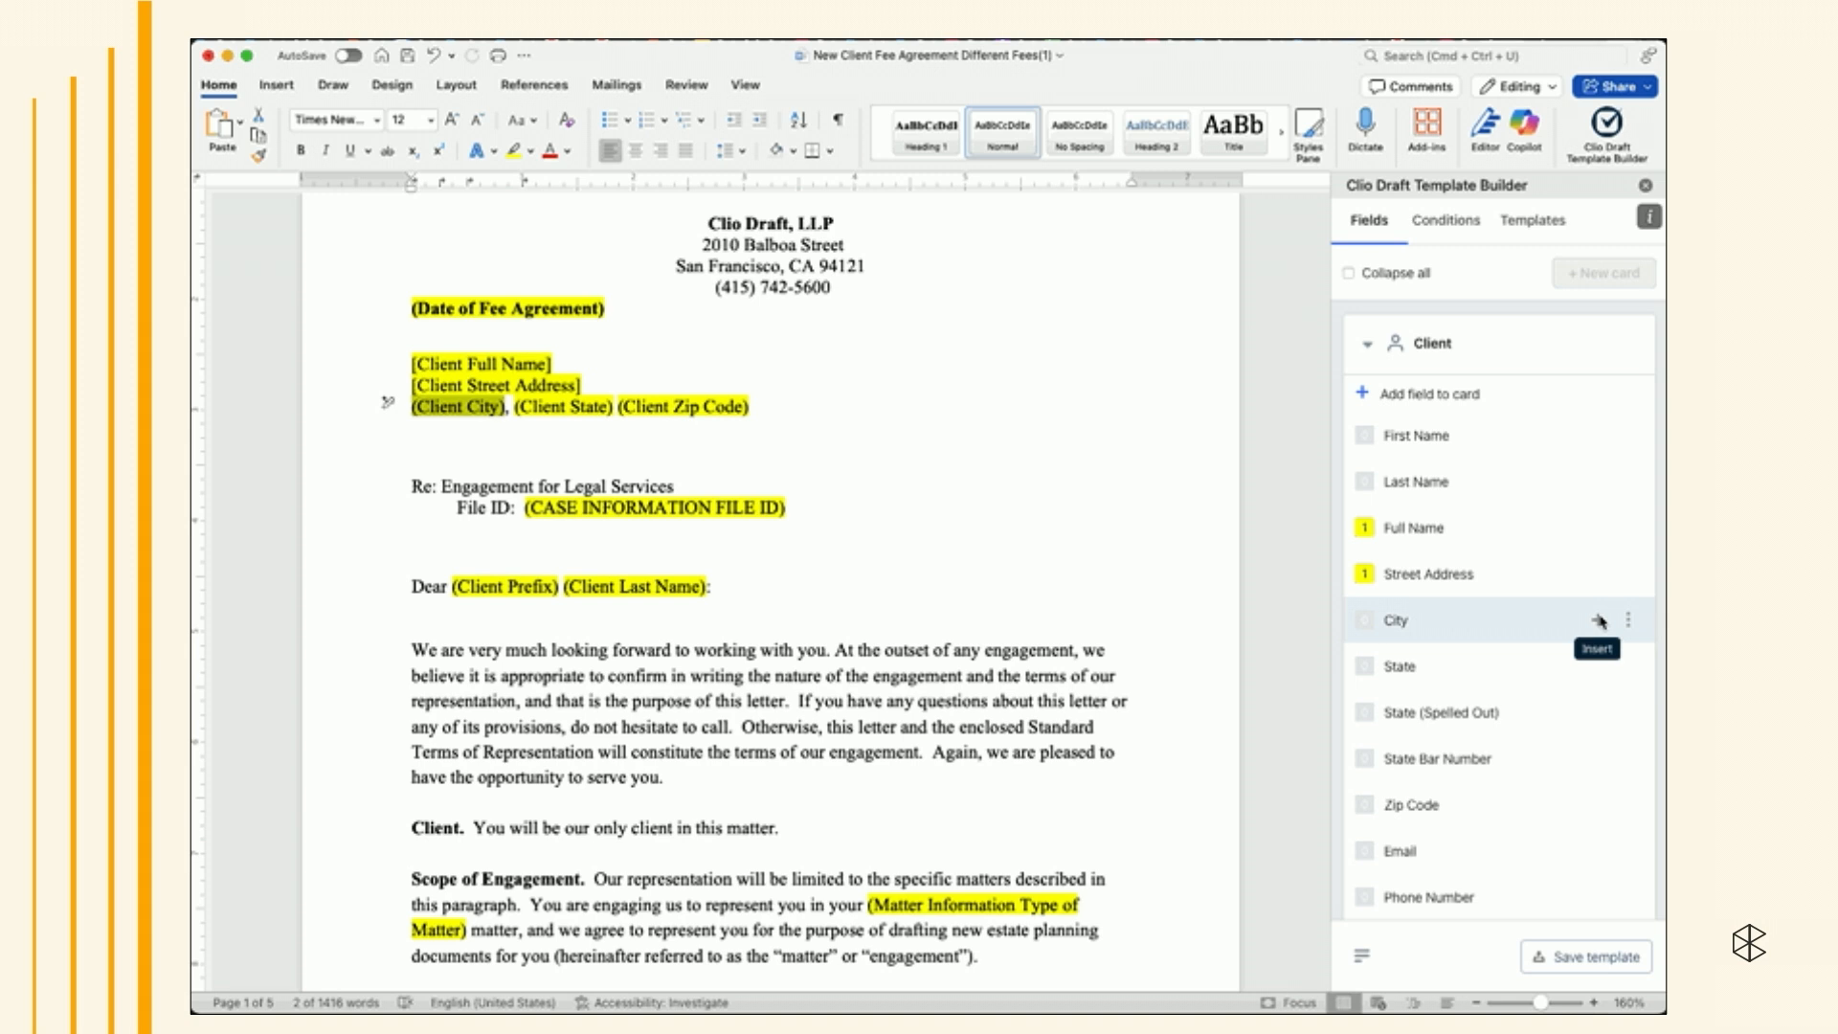
scroll(1277, 555, down, 1)
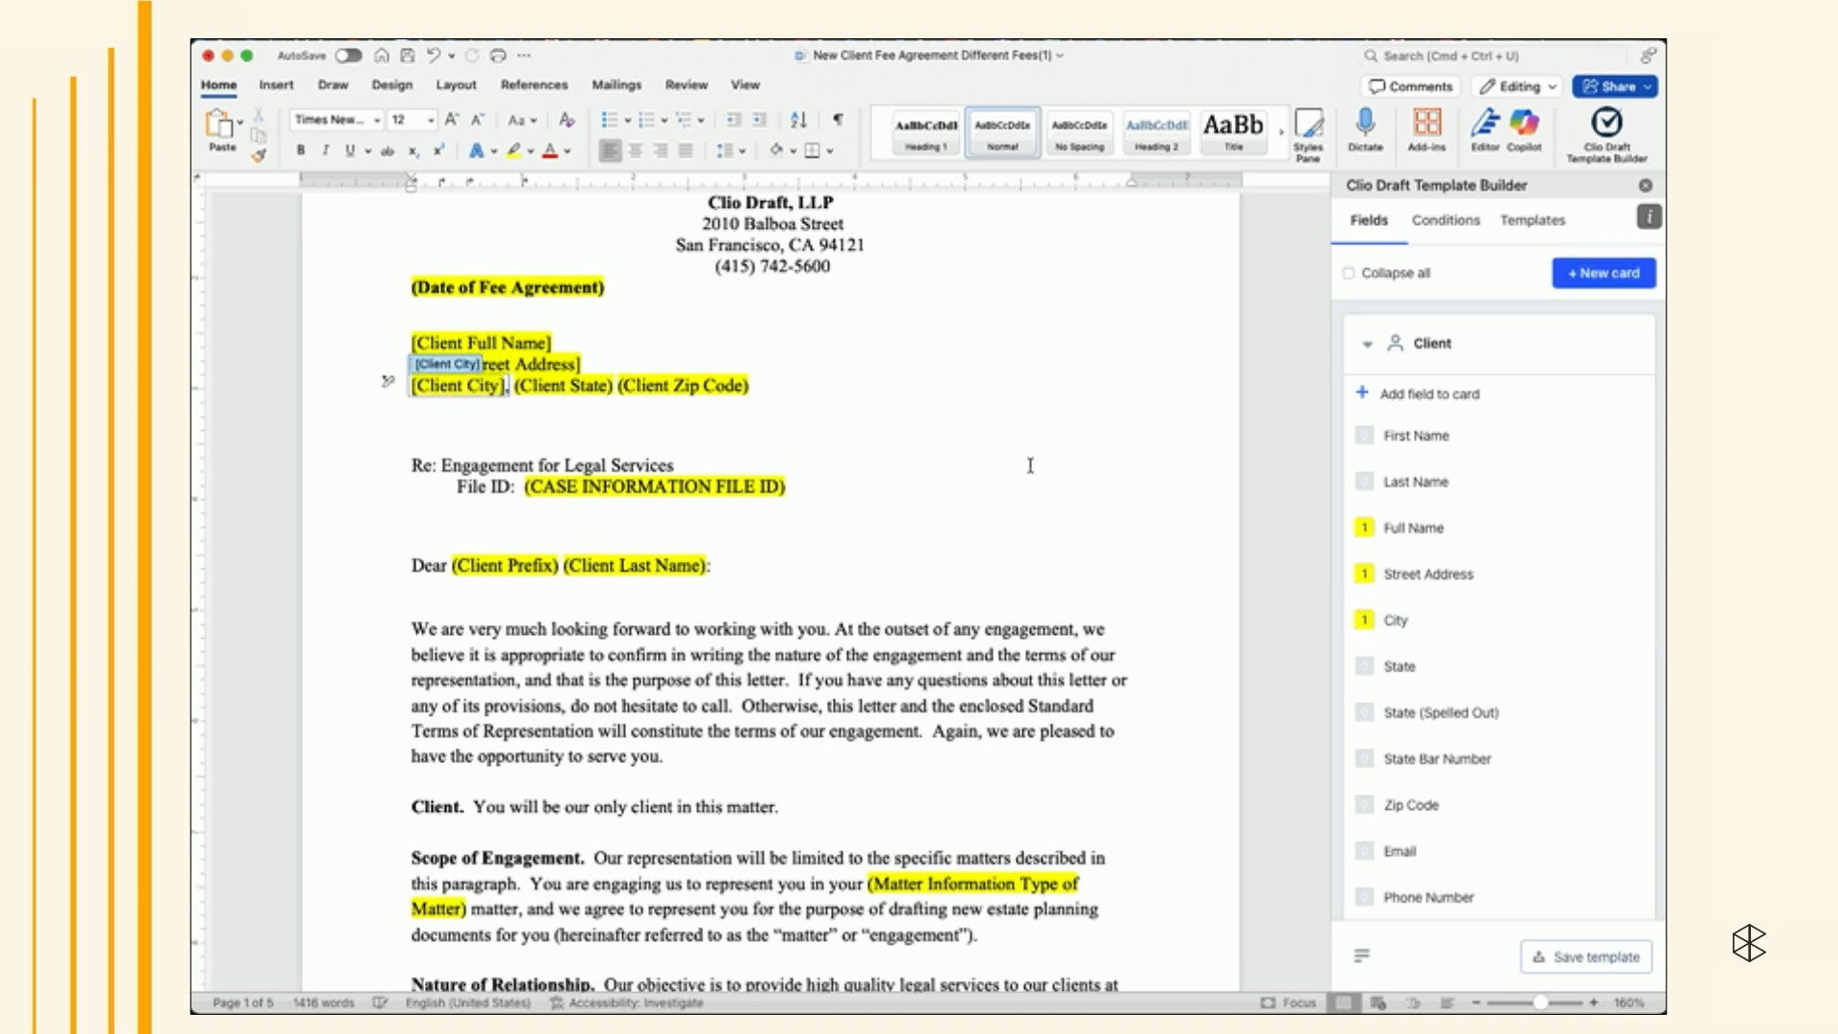
- Replace the (Client State) and (Client Zip Code) placeholders with the Client card's State and Zip Code fields
click(610, 412)
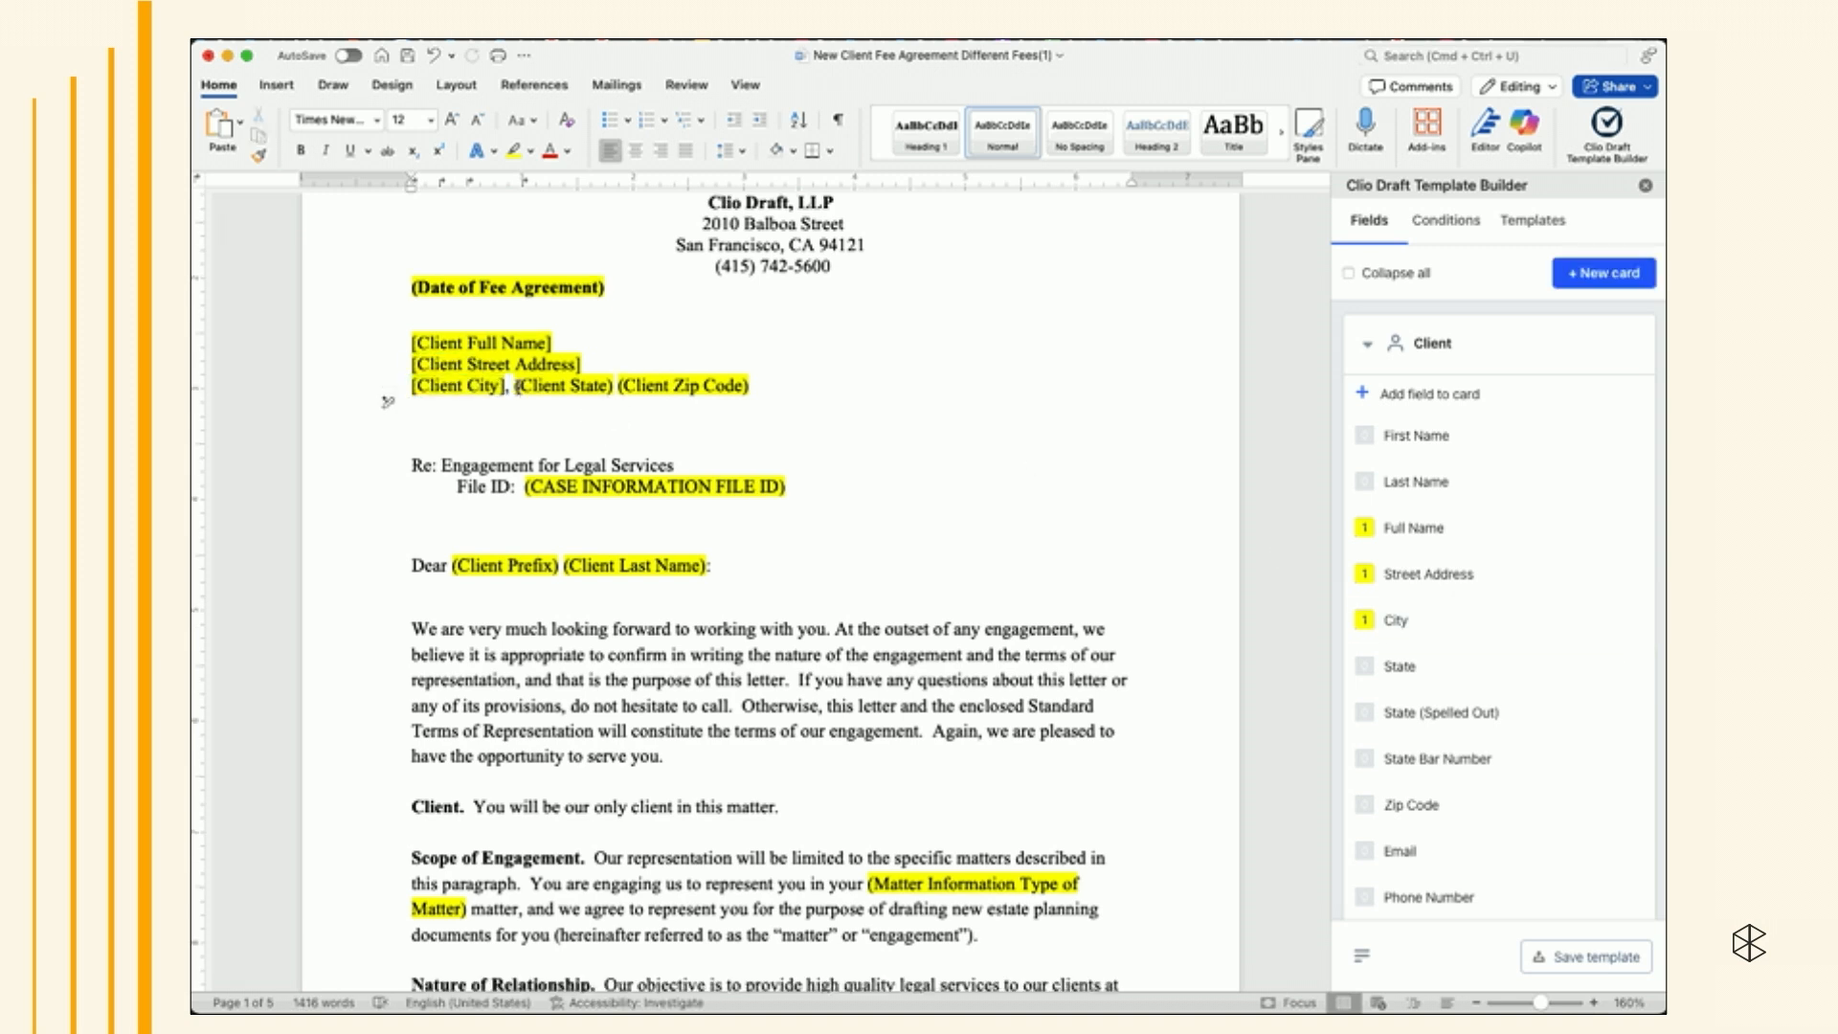
drag(515, 384, 616, 385)
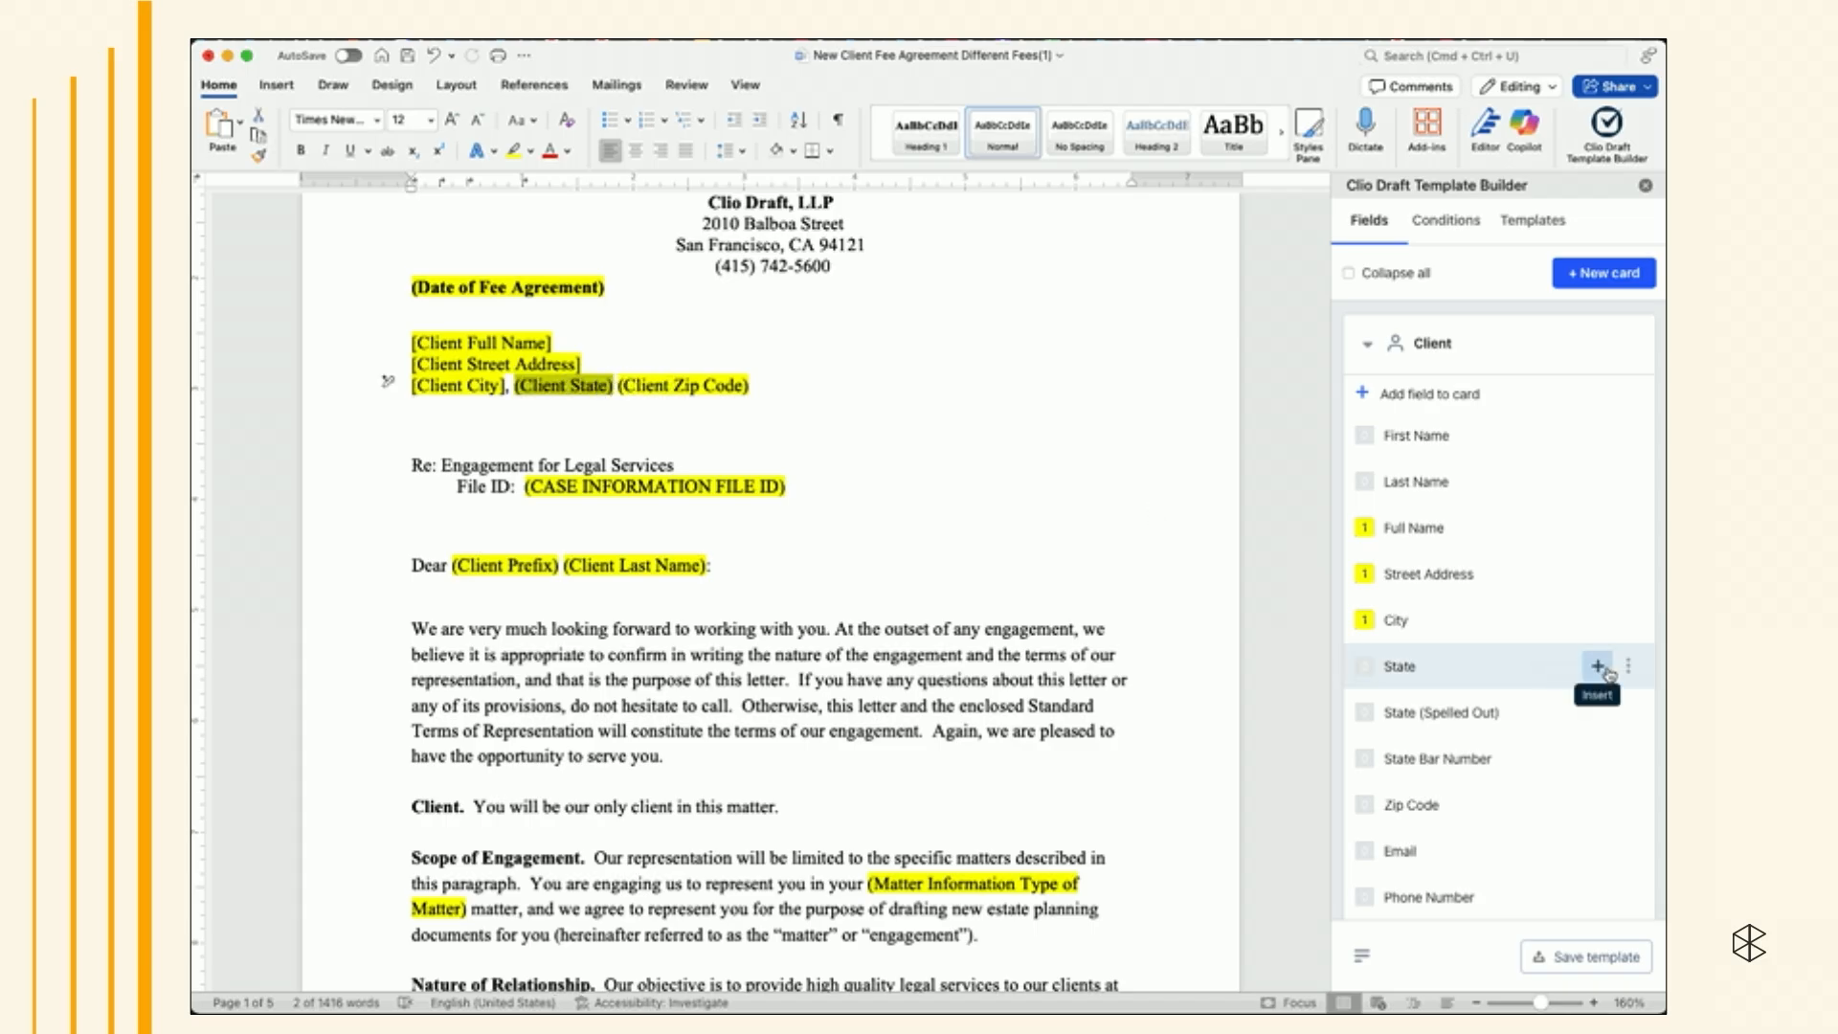
click(1598, 670)
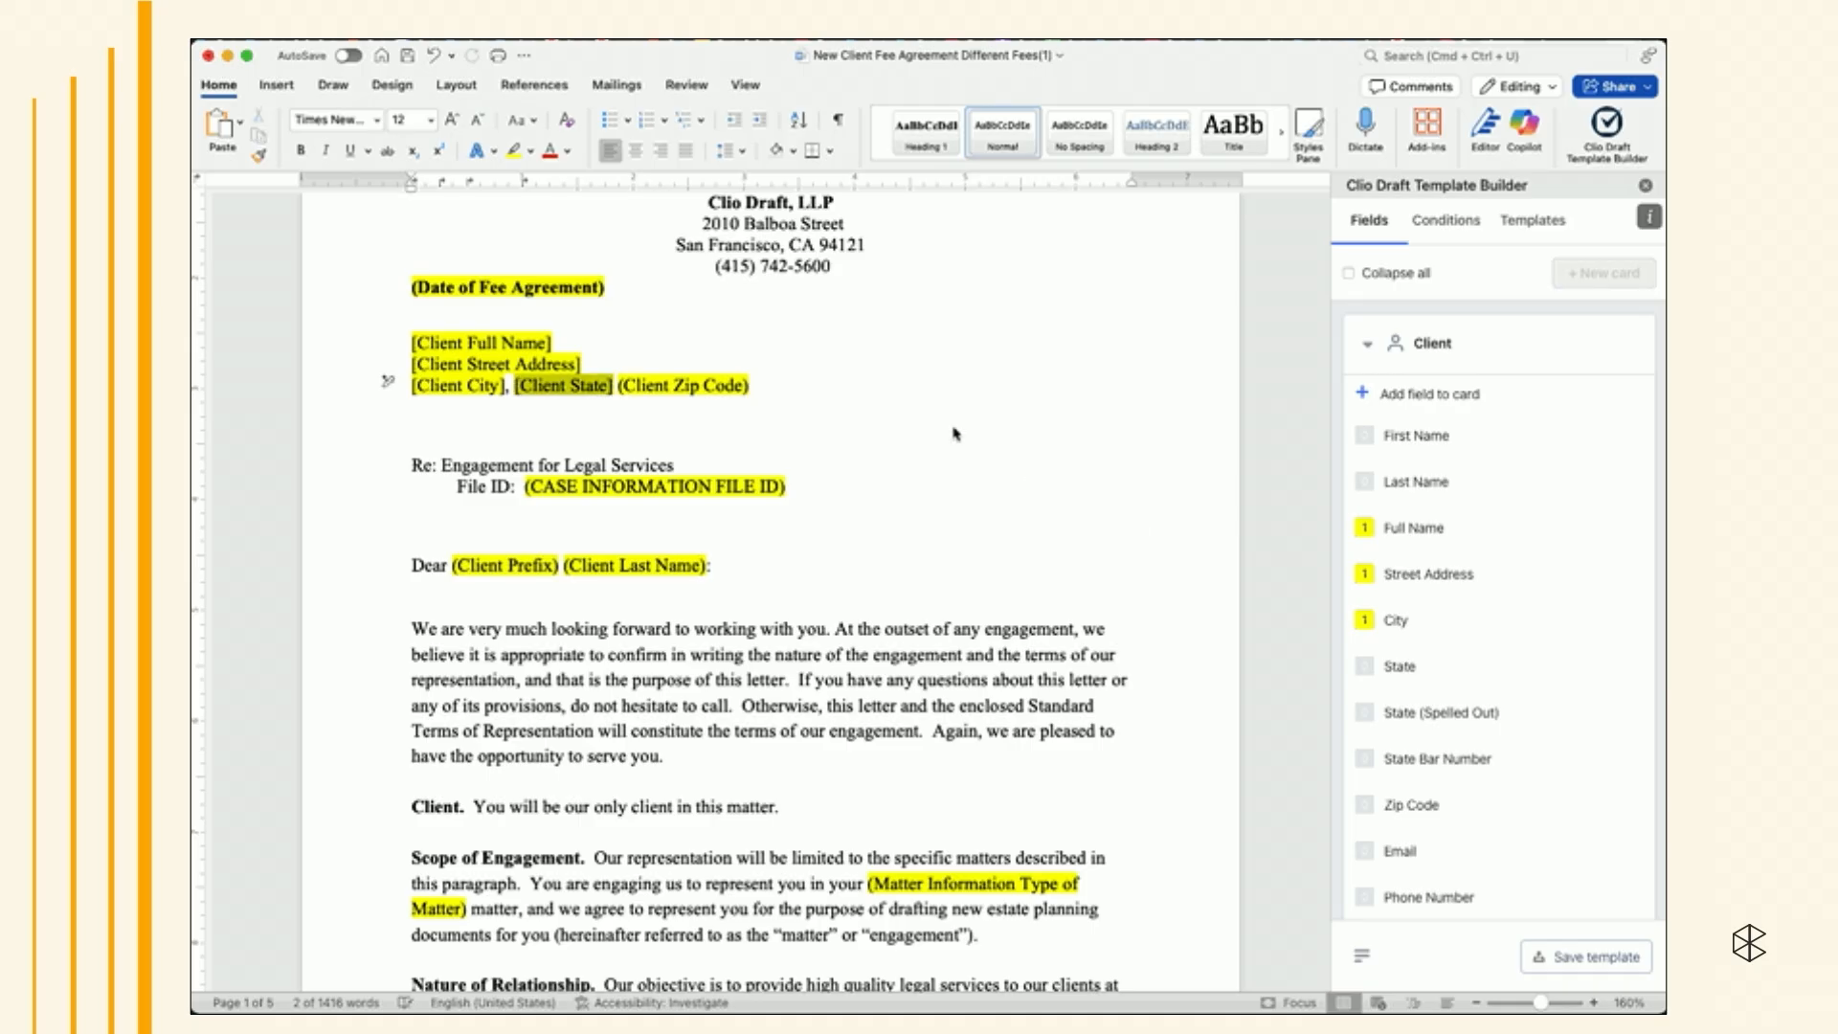
drag(757, 386, 616, 390)
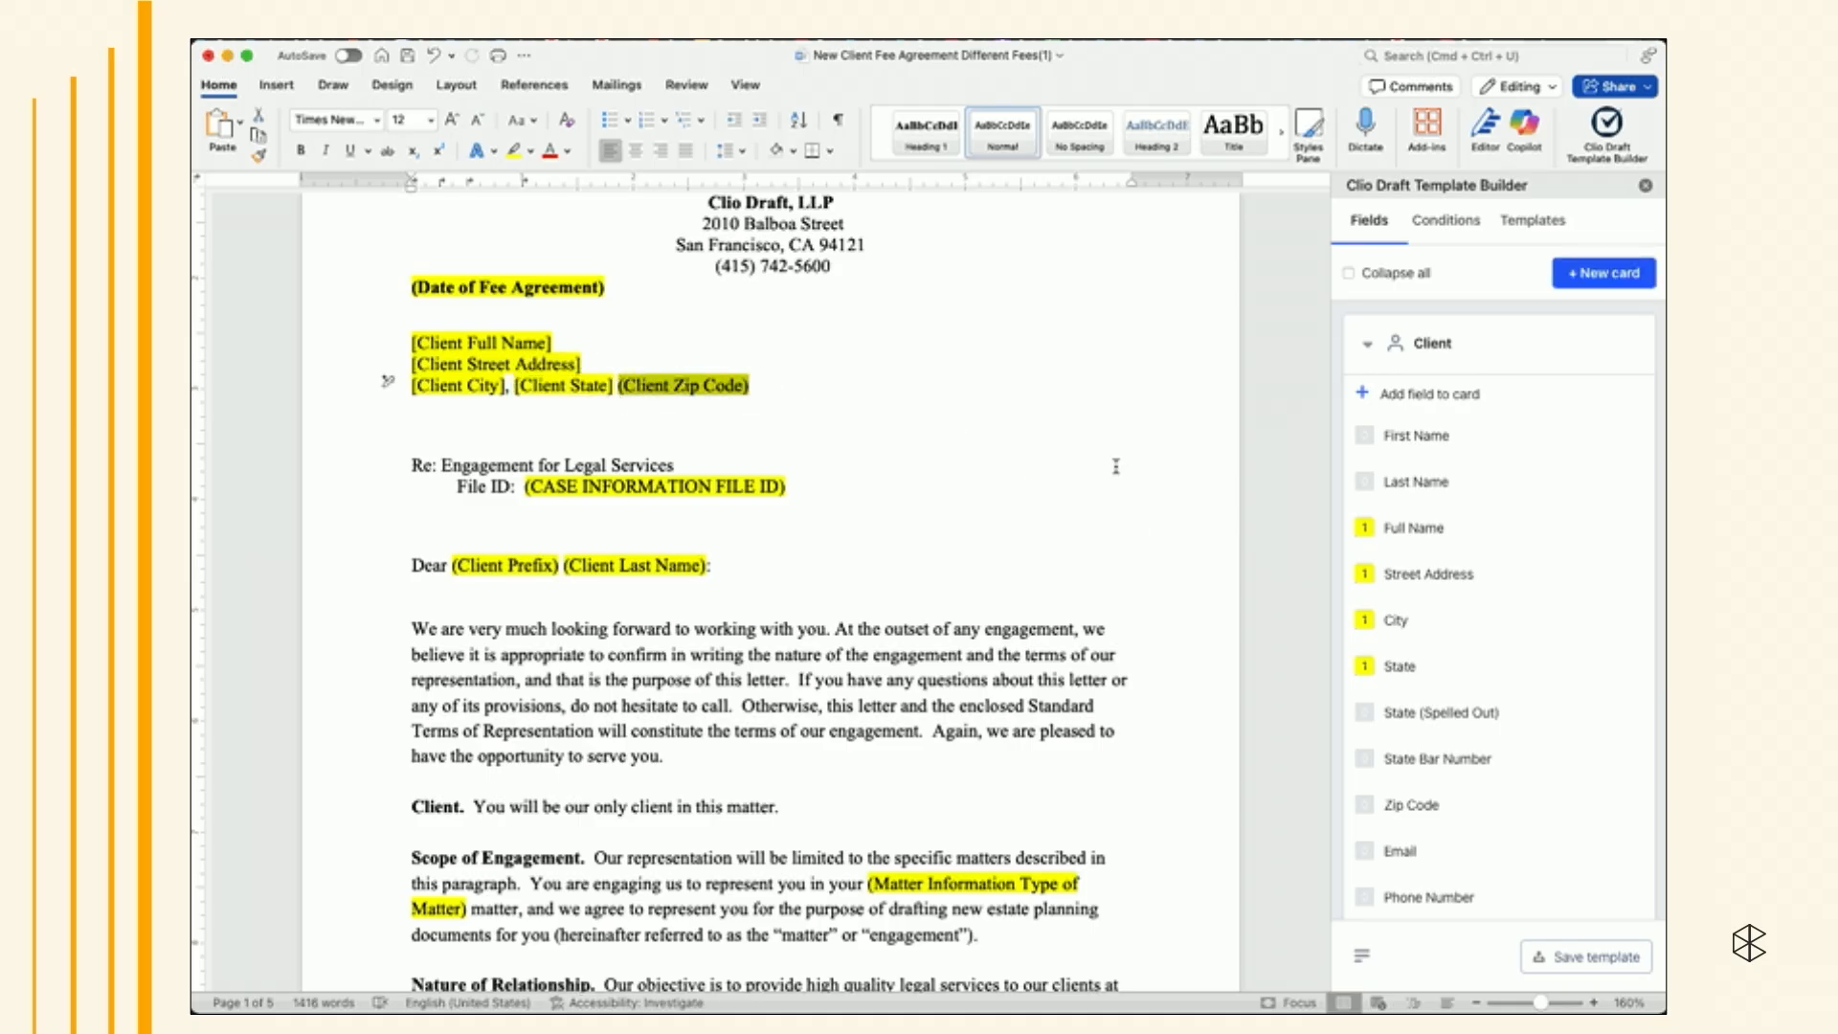
click(1599, 805)
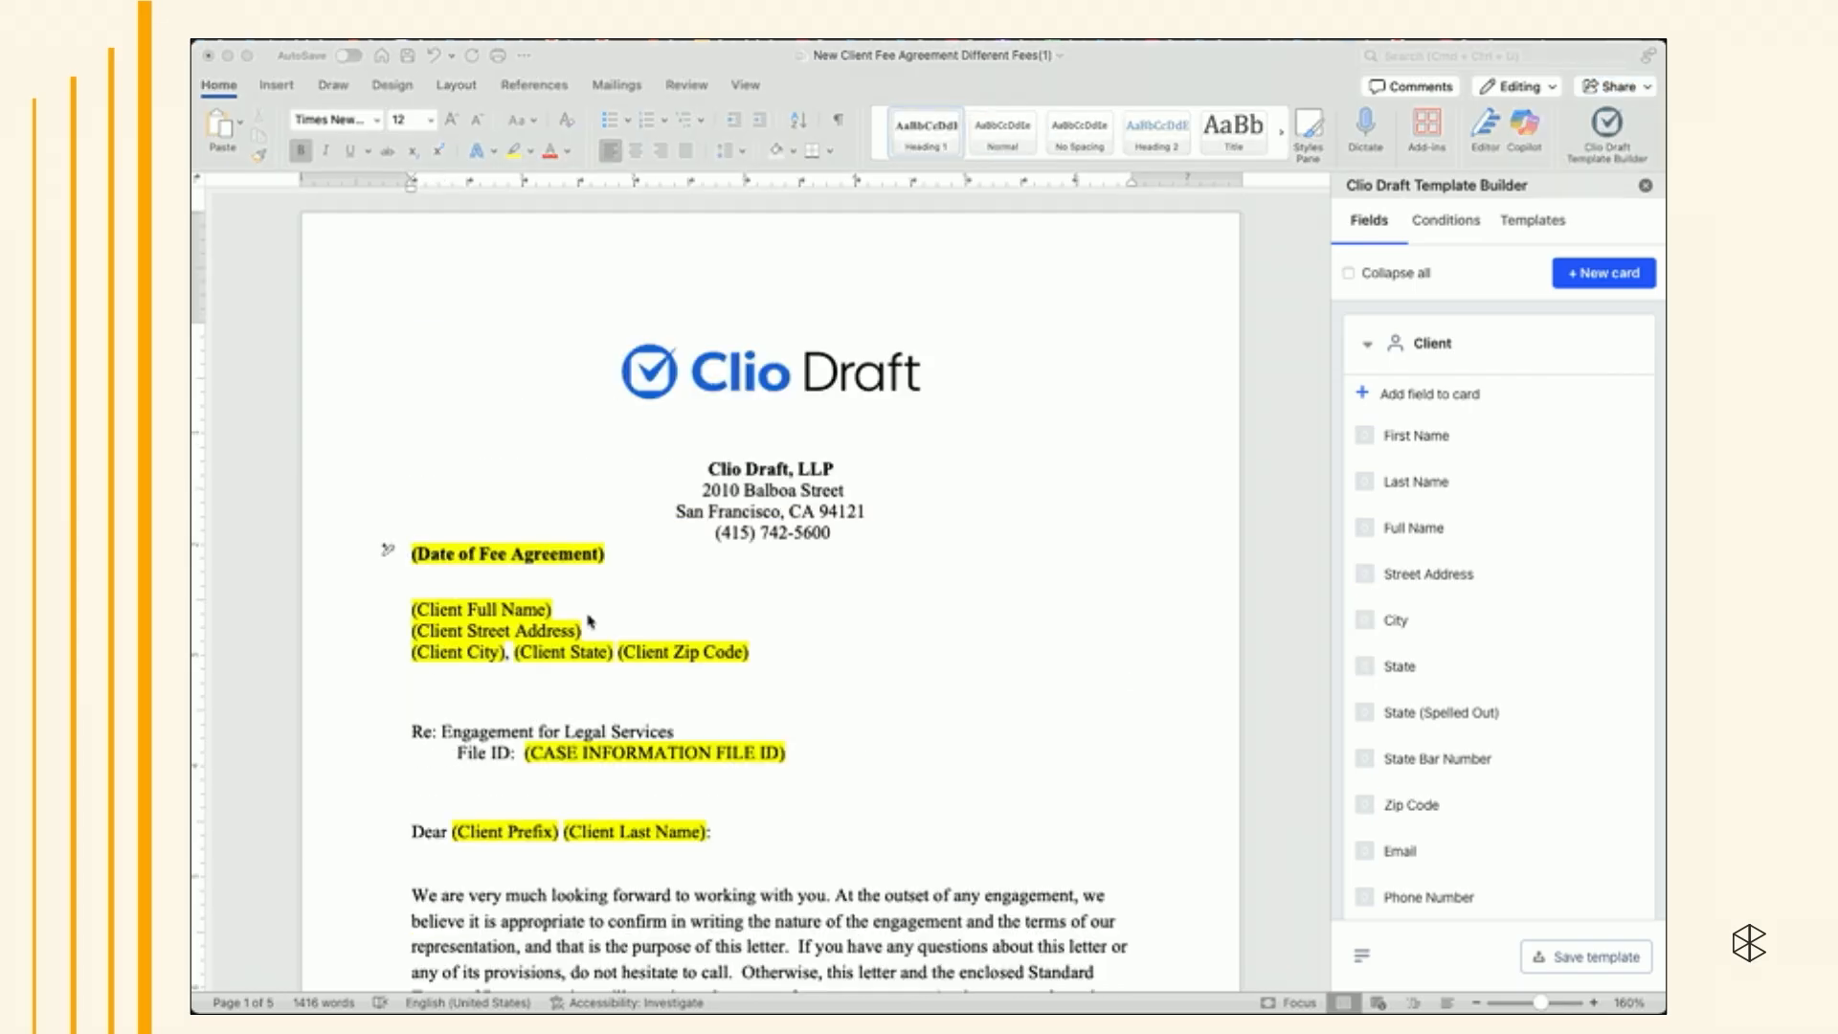
click(577, 620)
drag(555, 609, 404, 609)
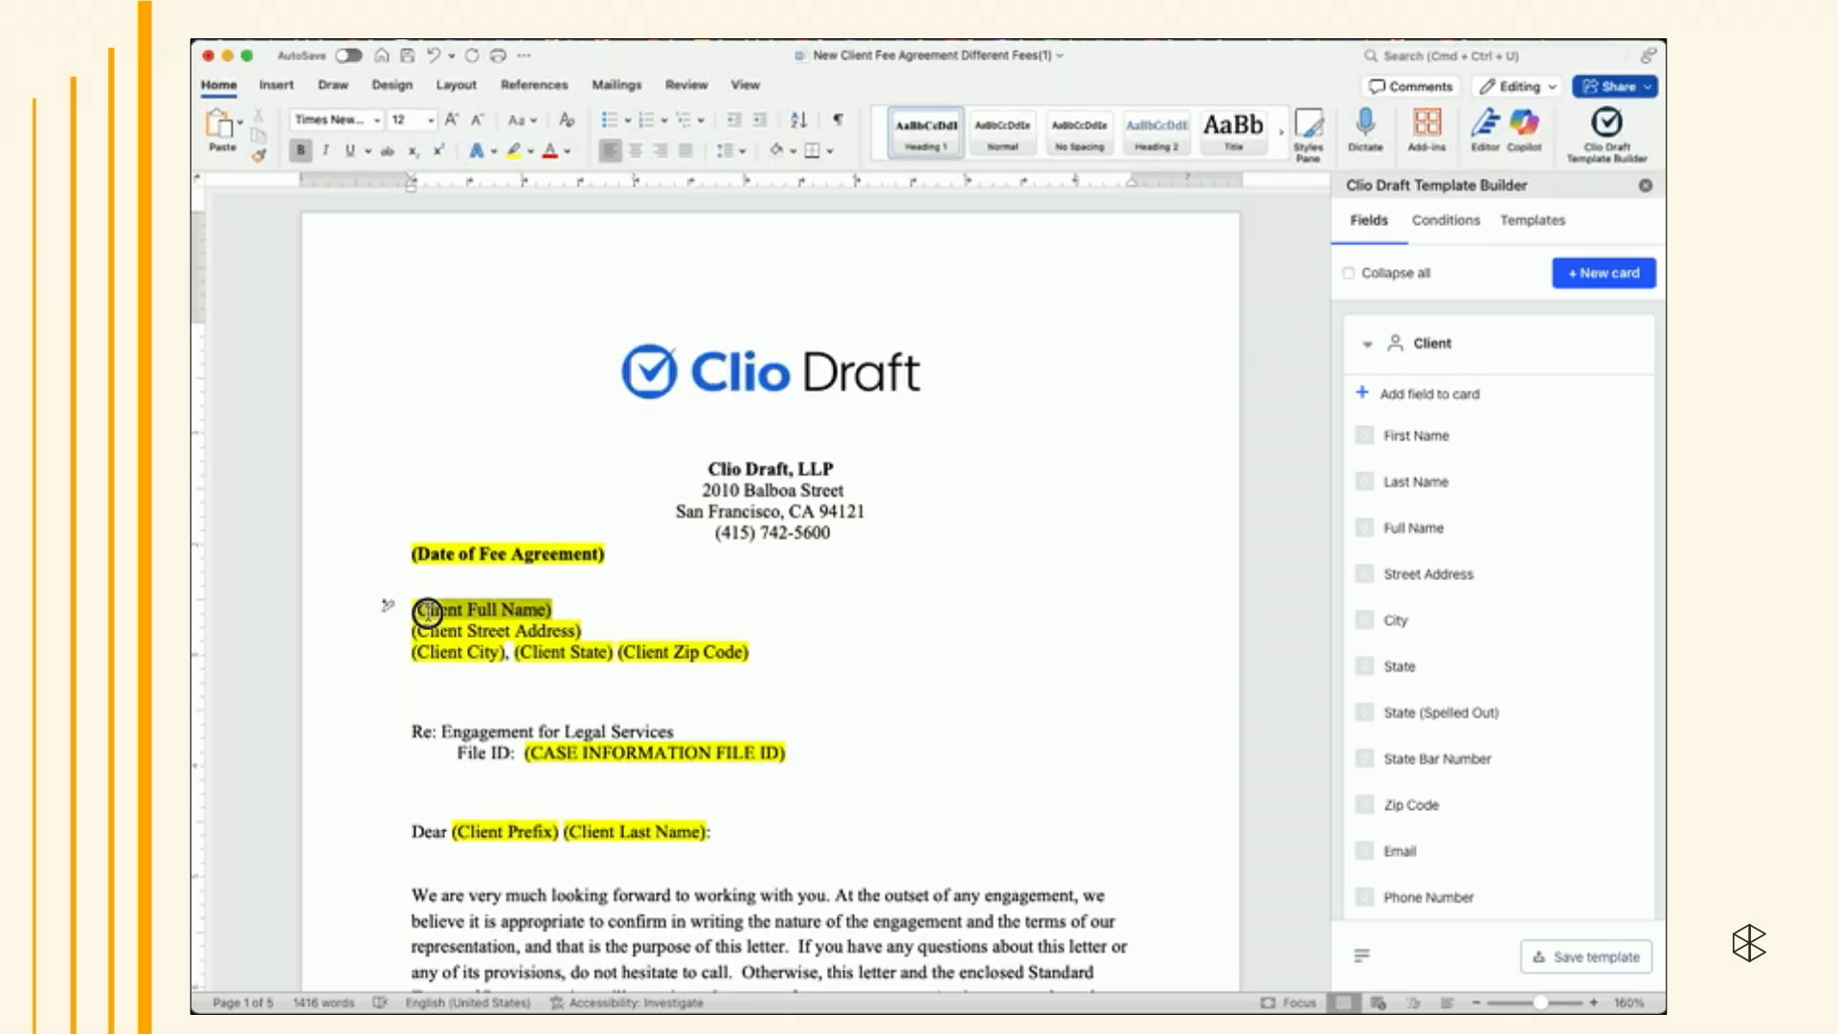
mouse_move(1442, 551)
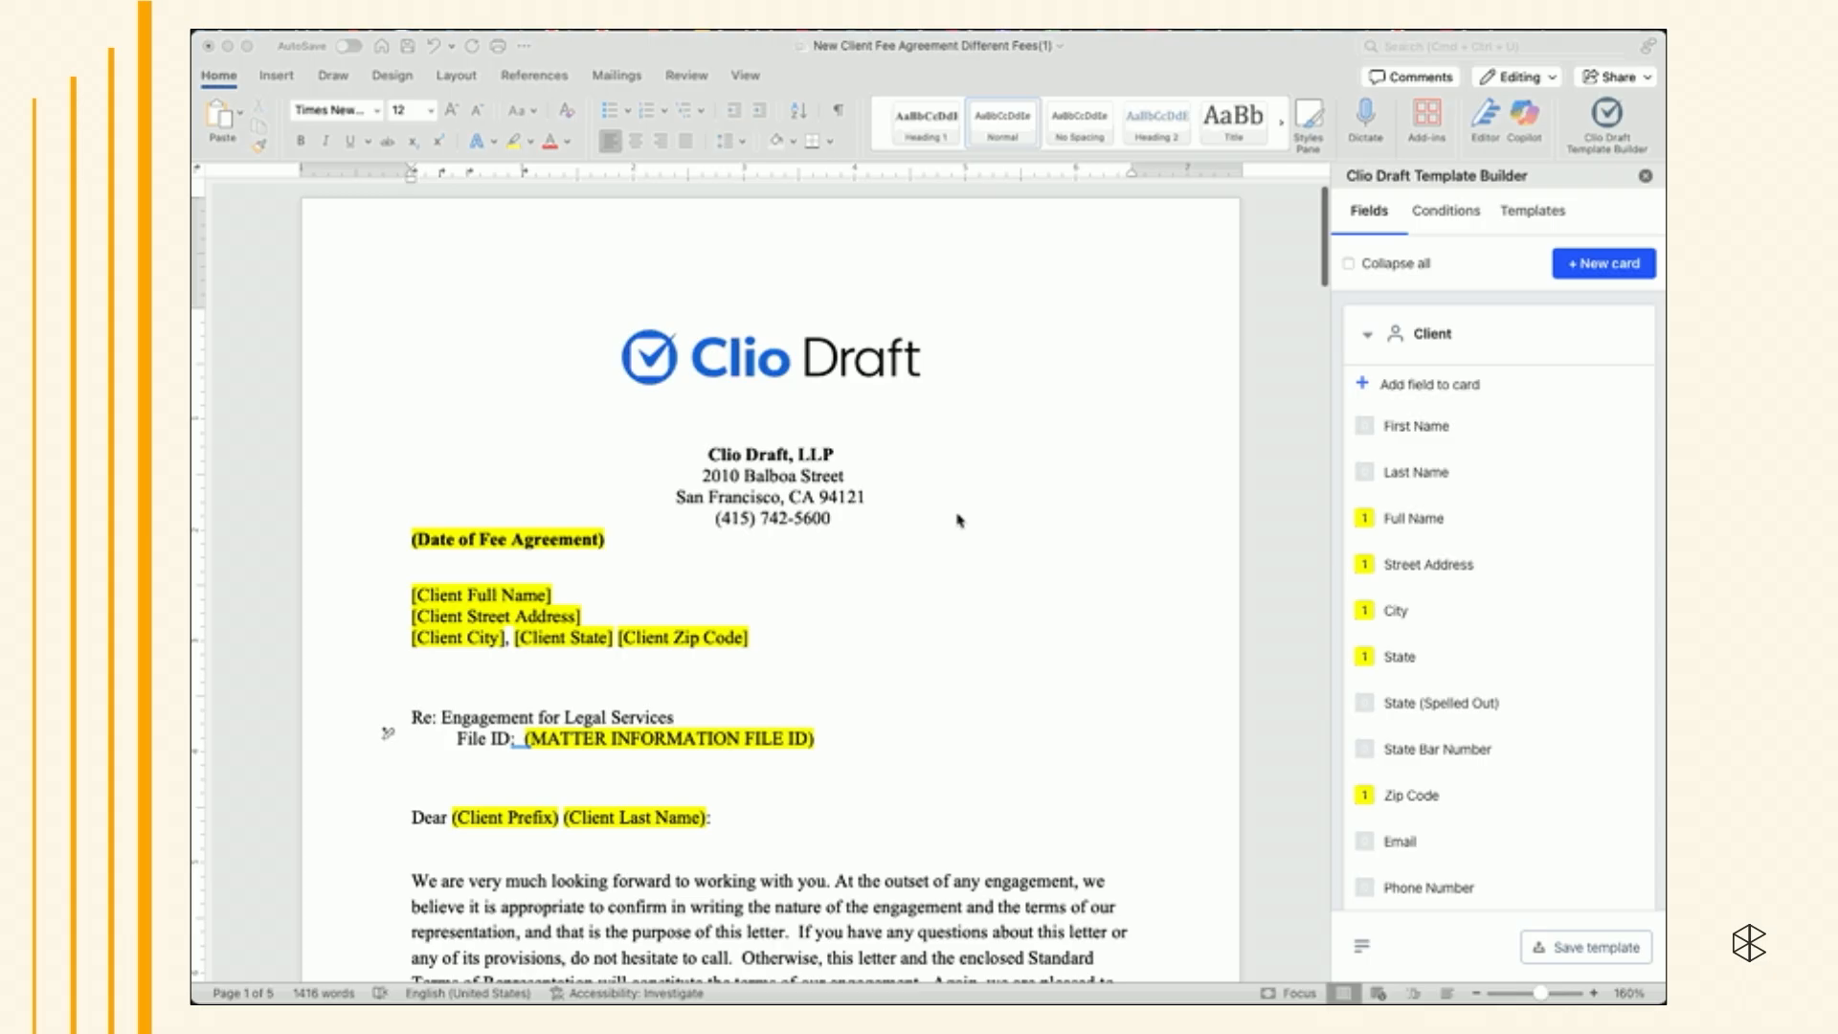
- Add a new Other card labeled Matter Information
scroll(959, 520, down, 5)
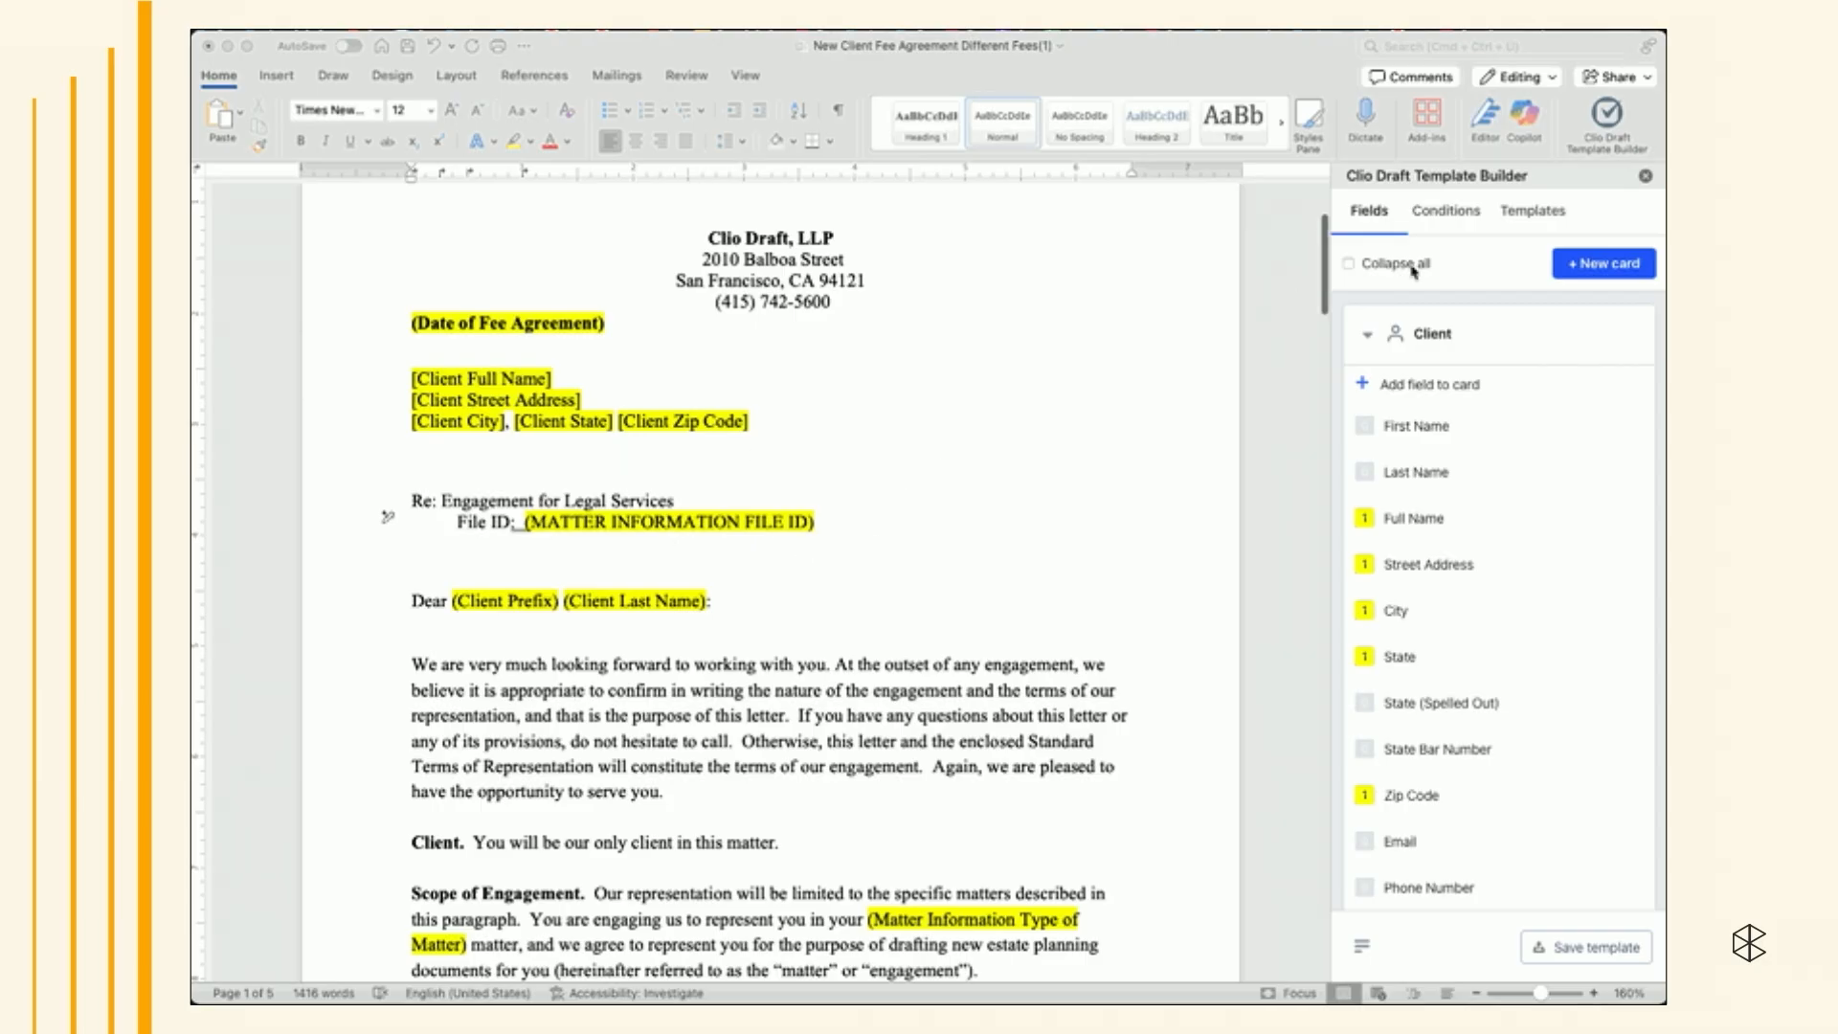
click(1593, 268)
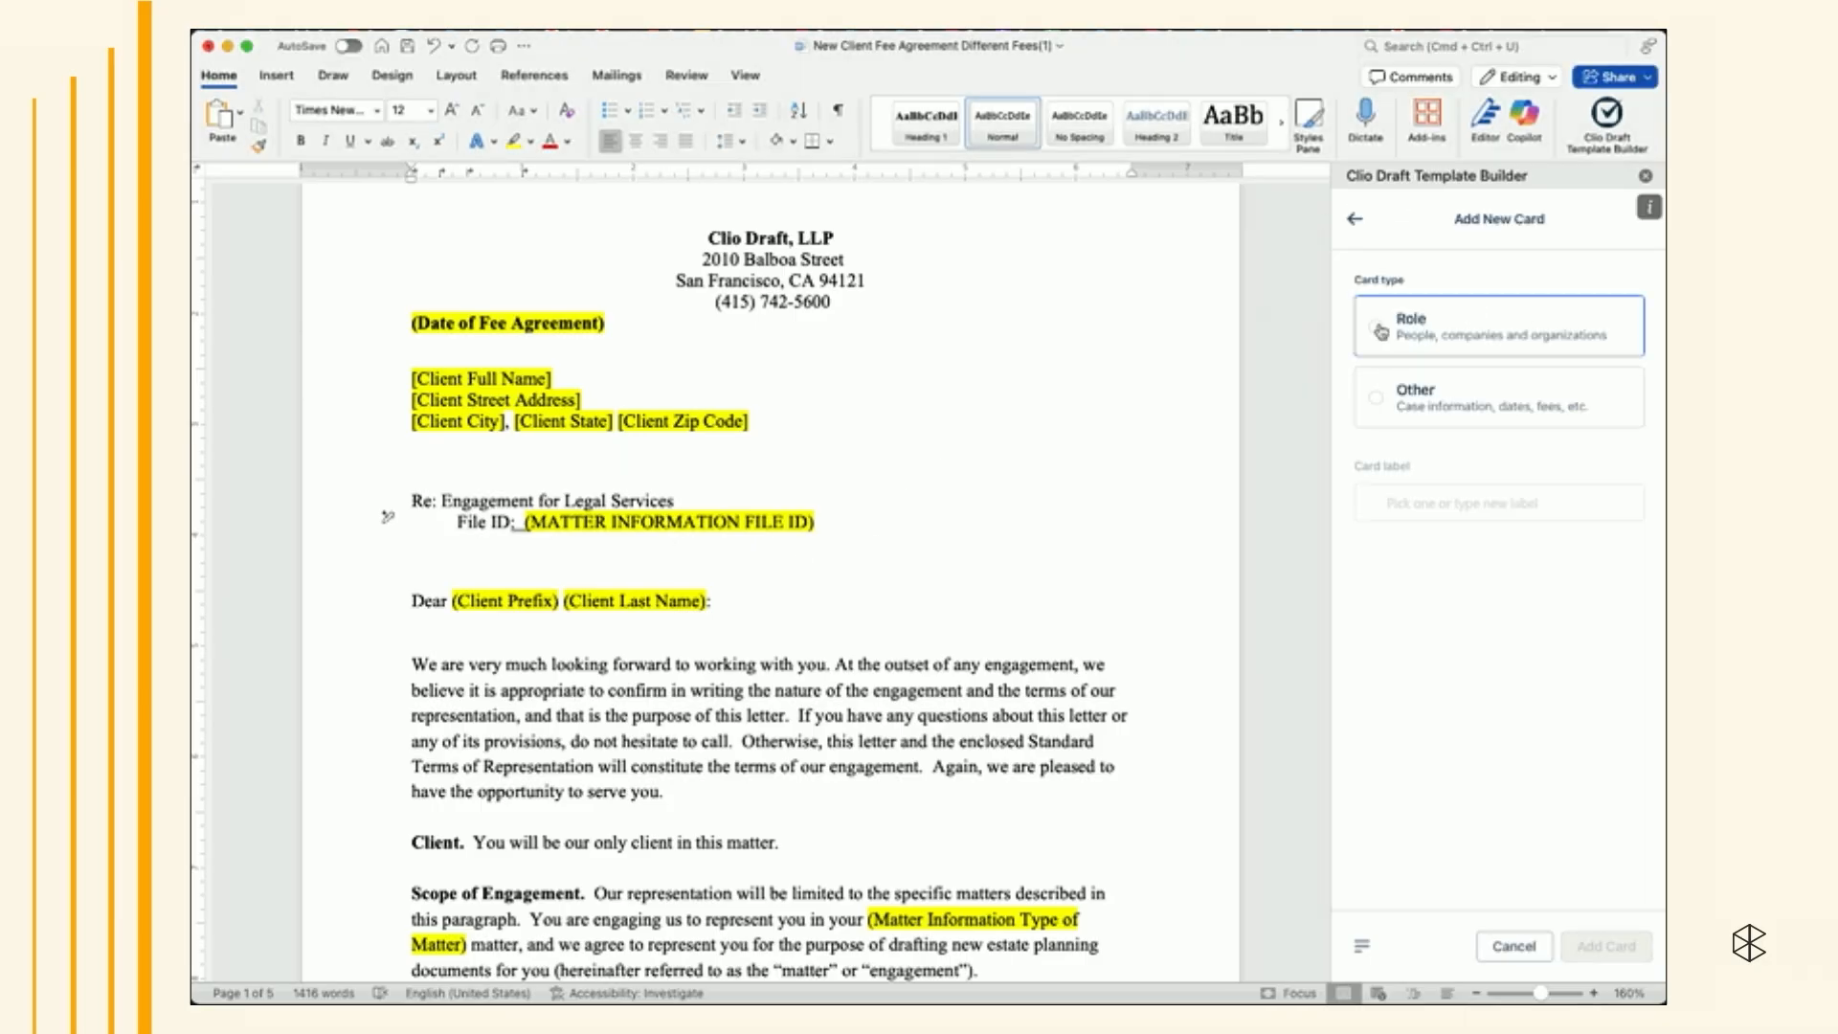
click(1376, 398)
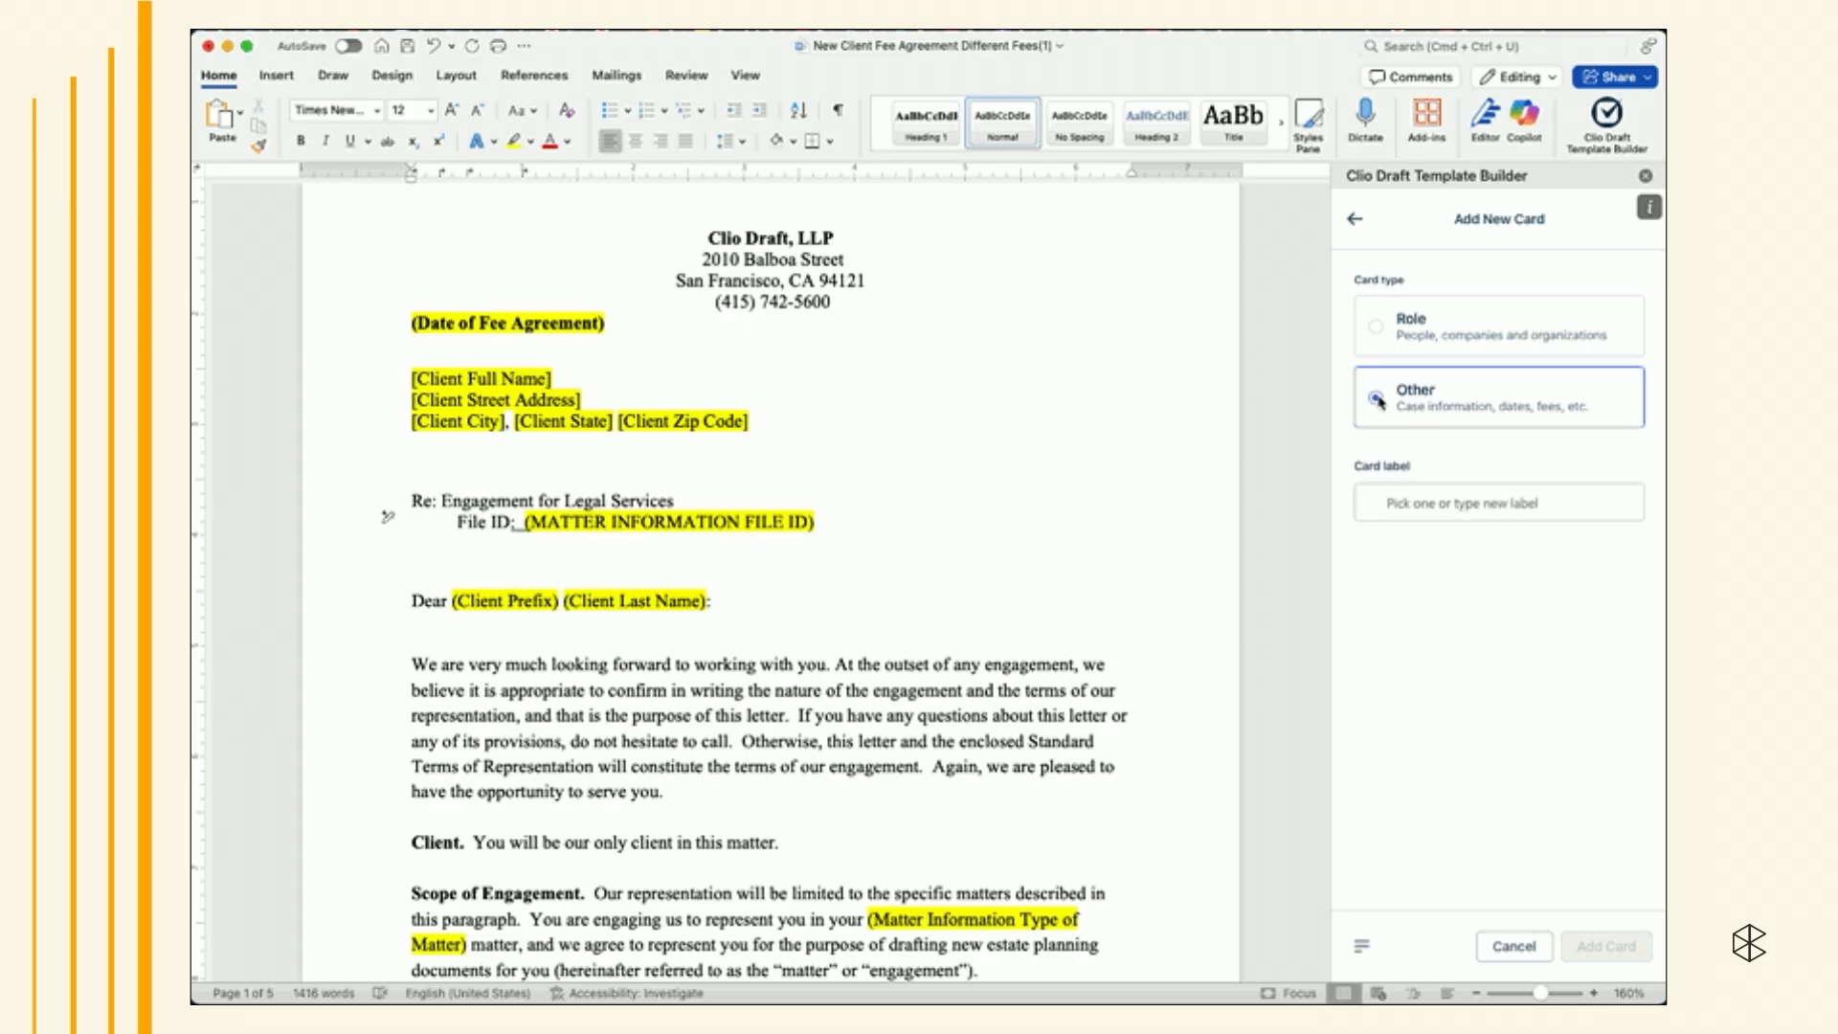
click(1417, 505)
text(Ma)
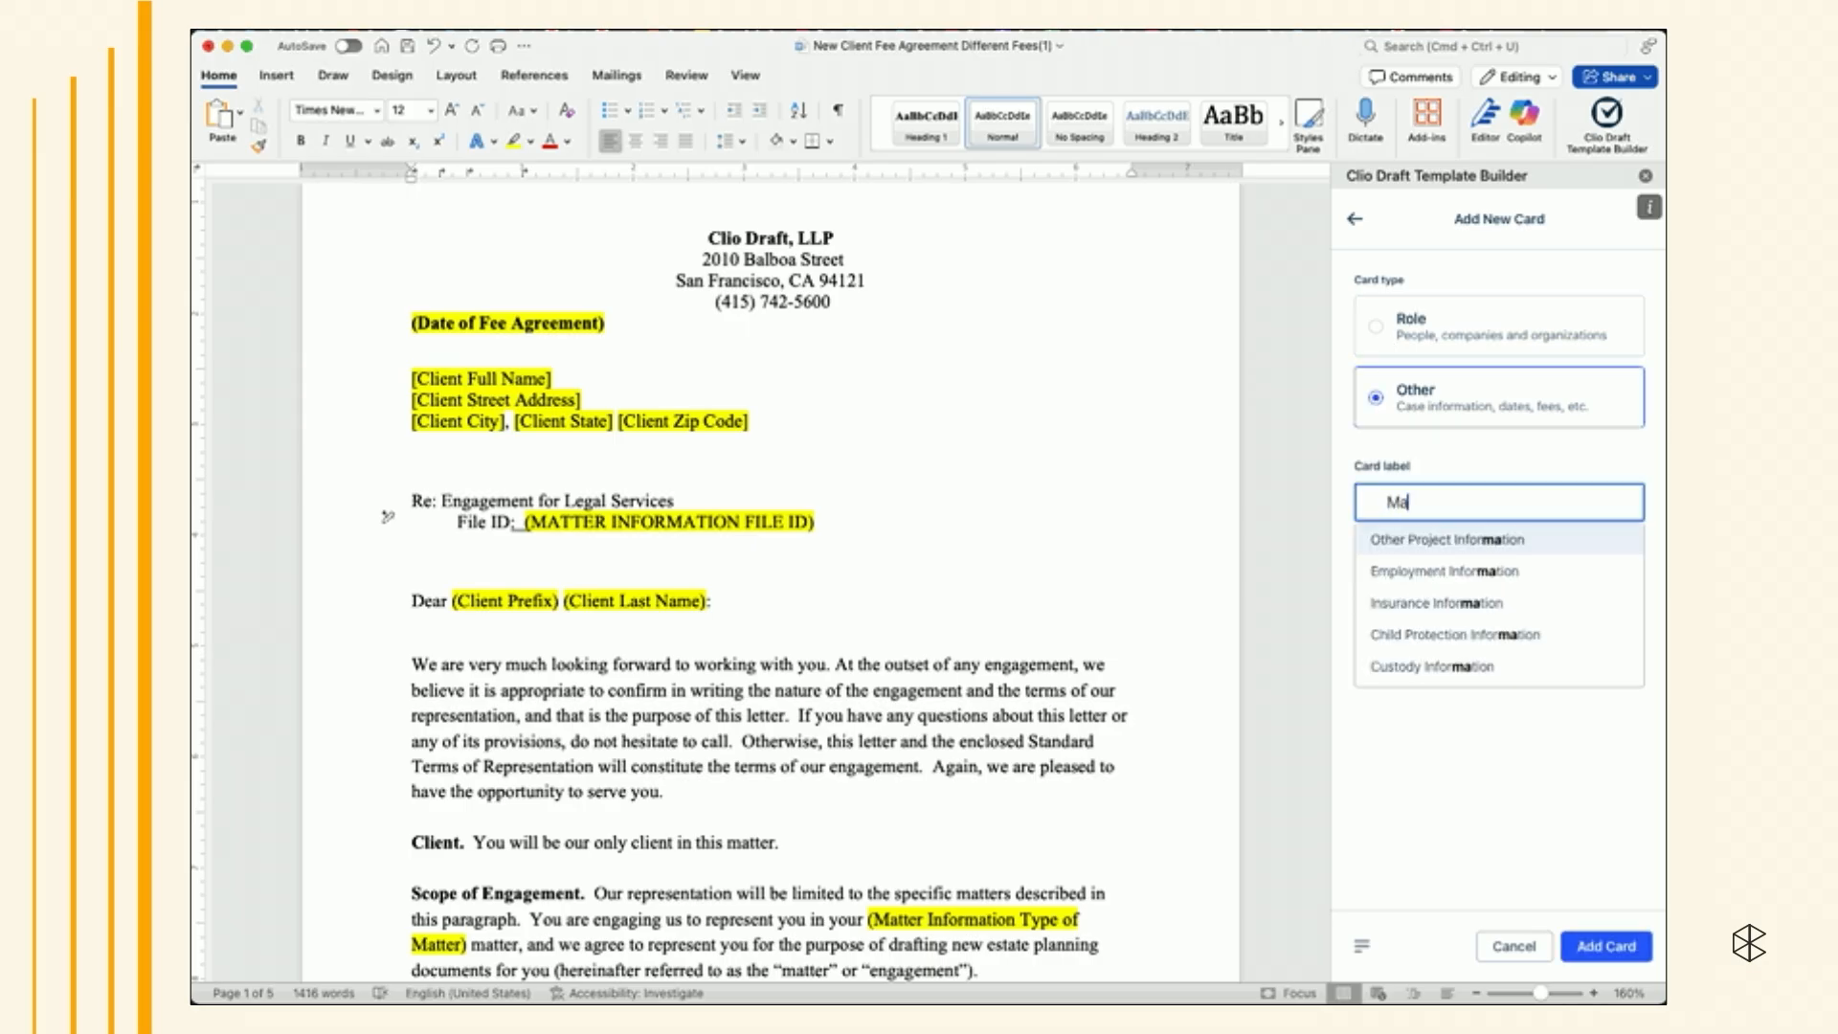
text(tter Information)
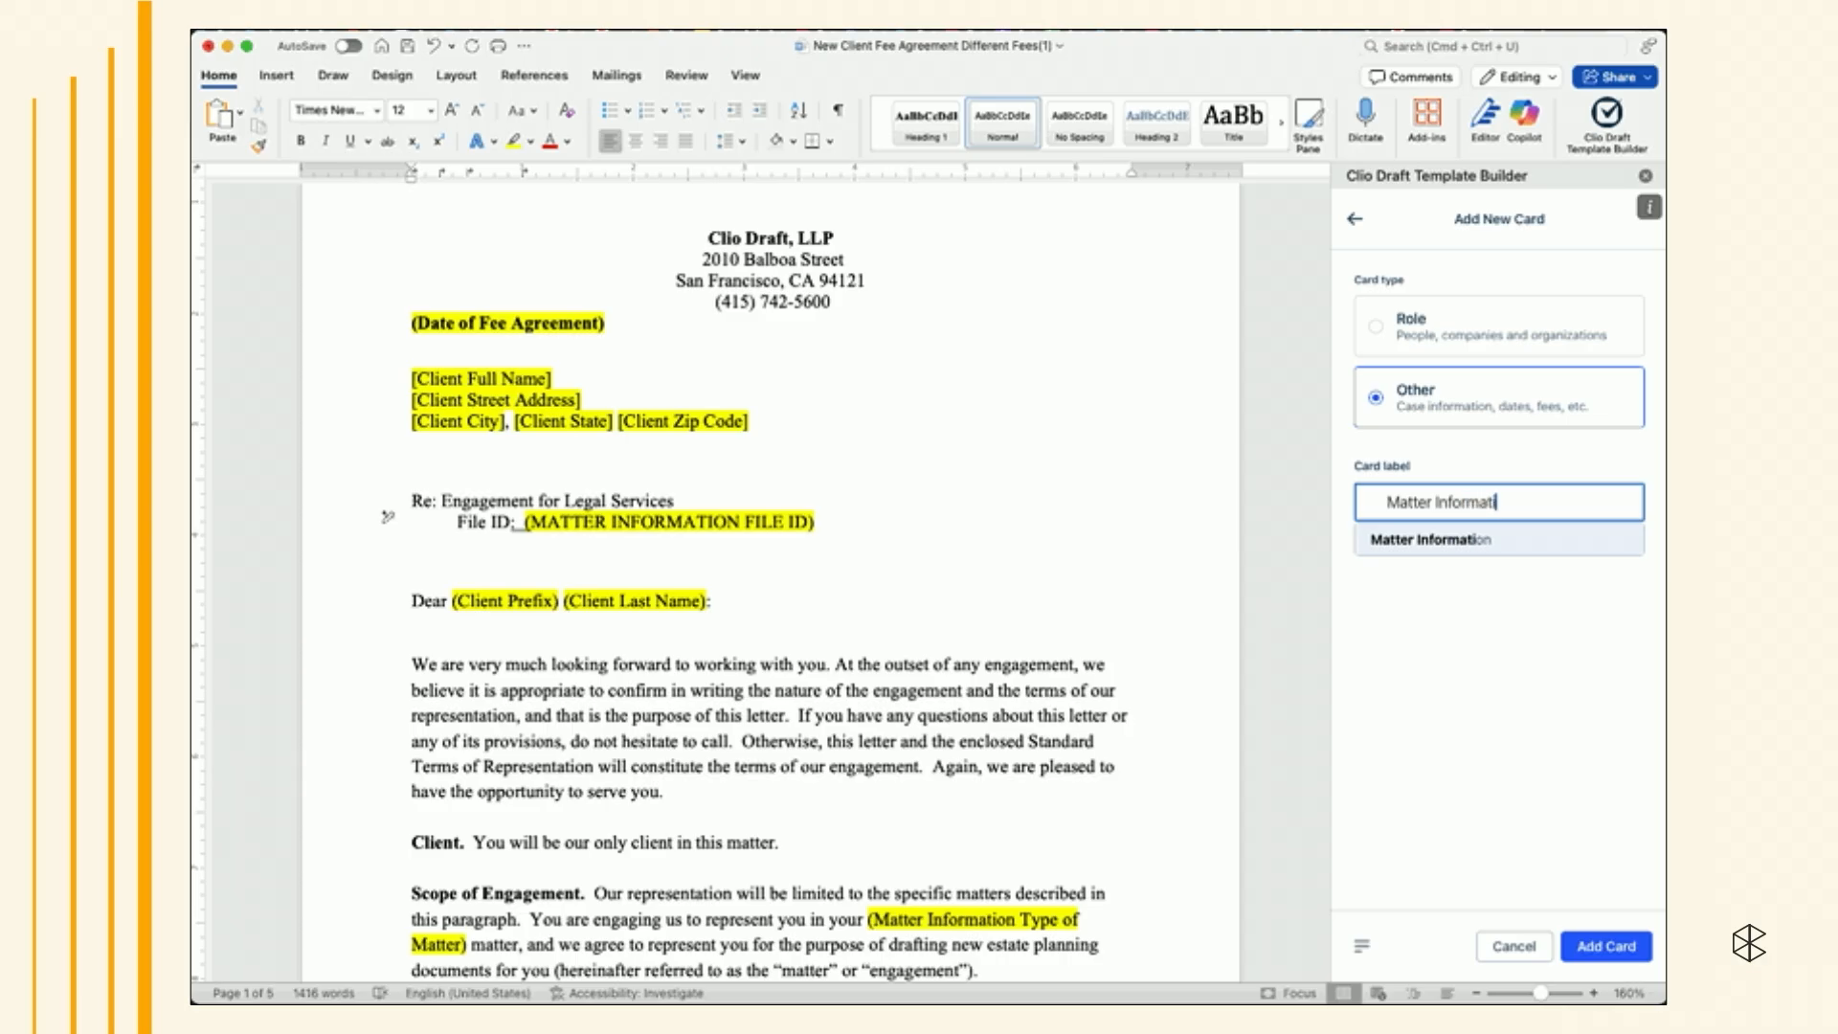
click(1479, 540)
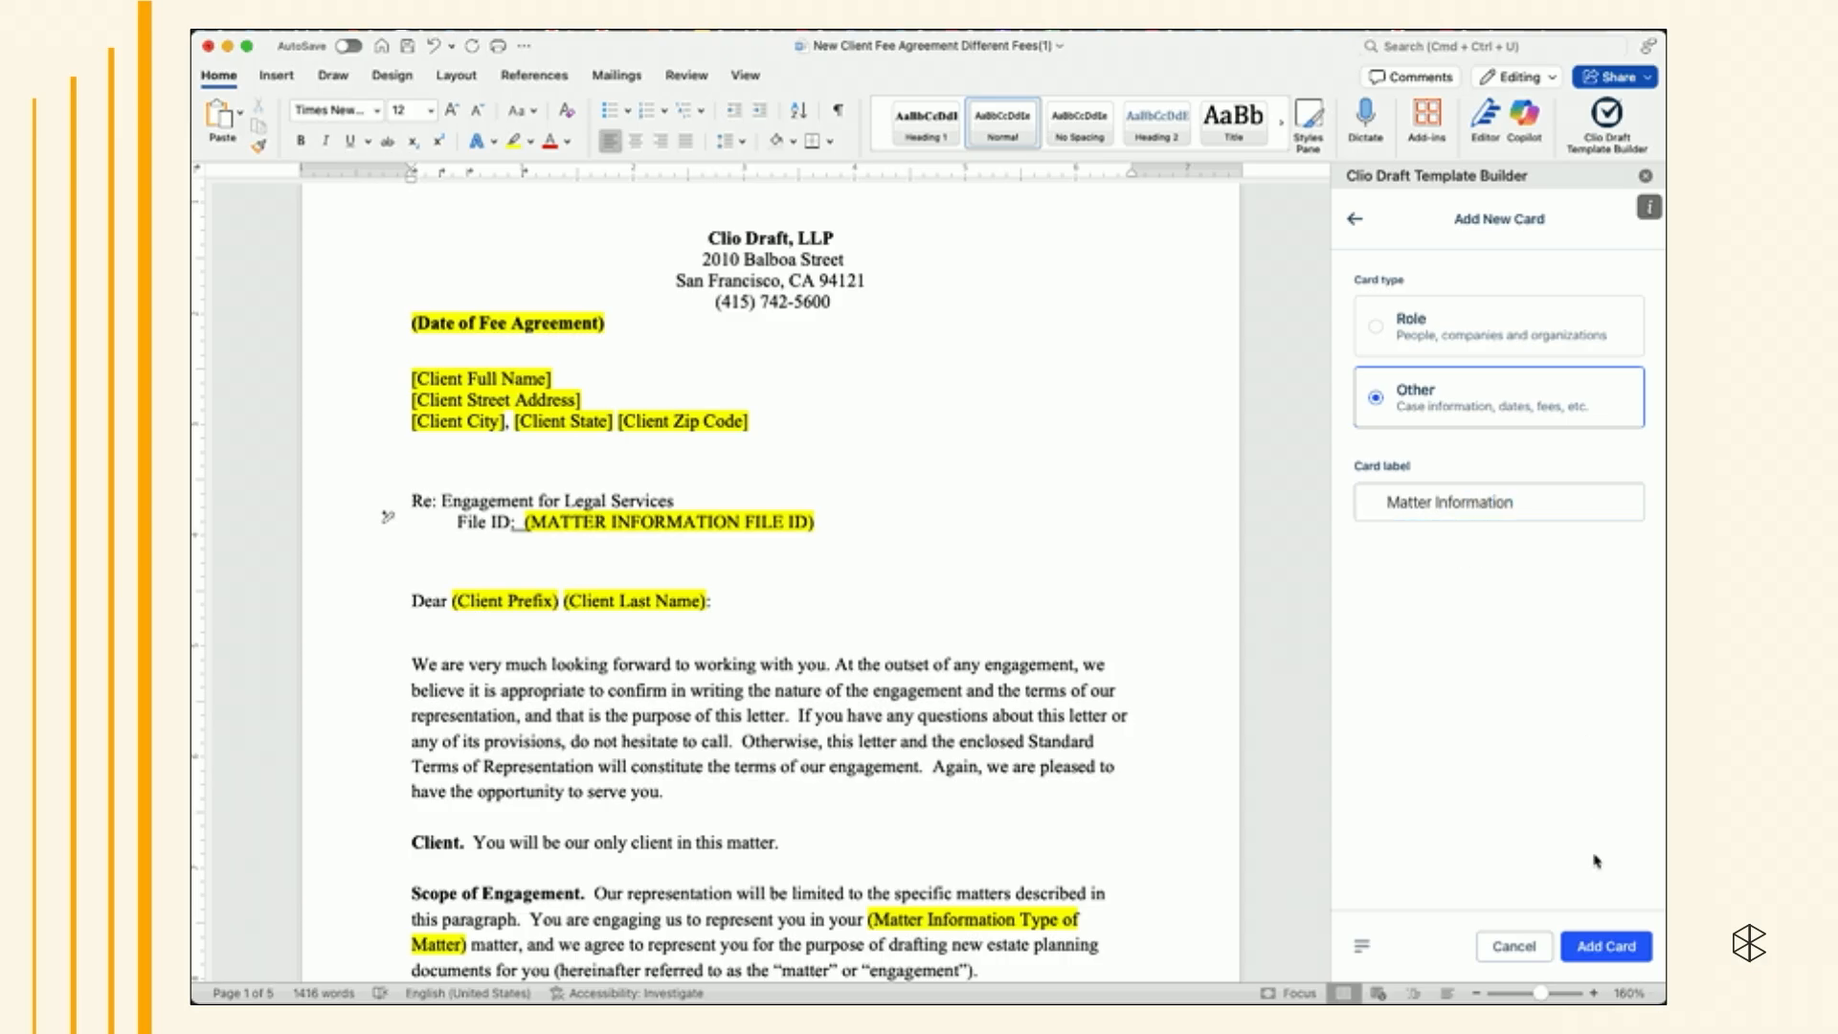
click(1599, 948)
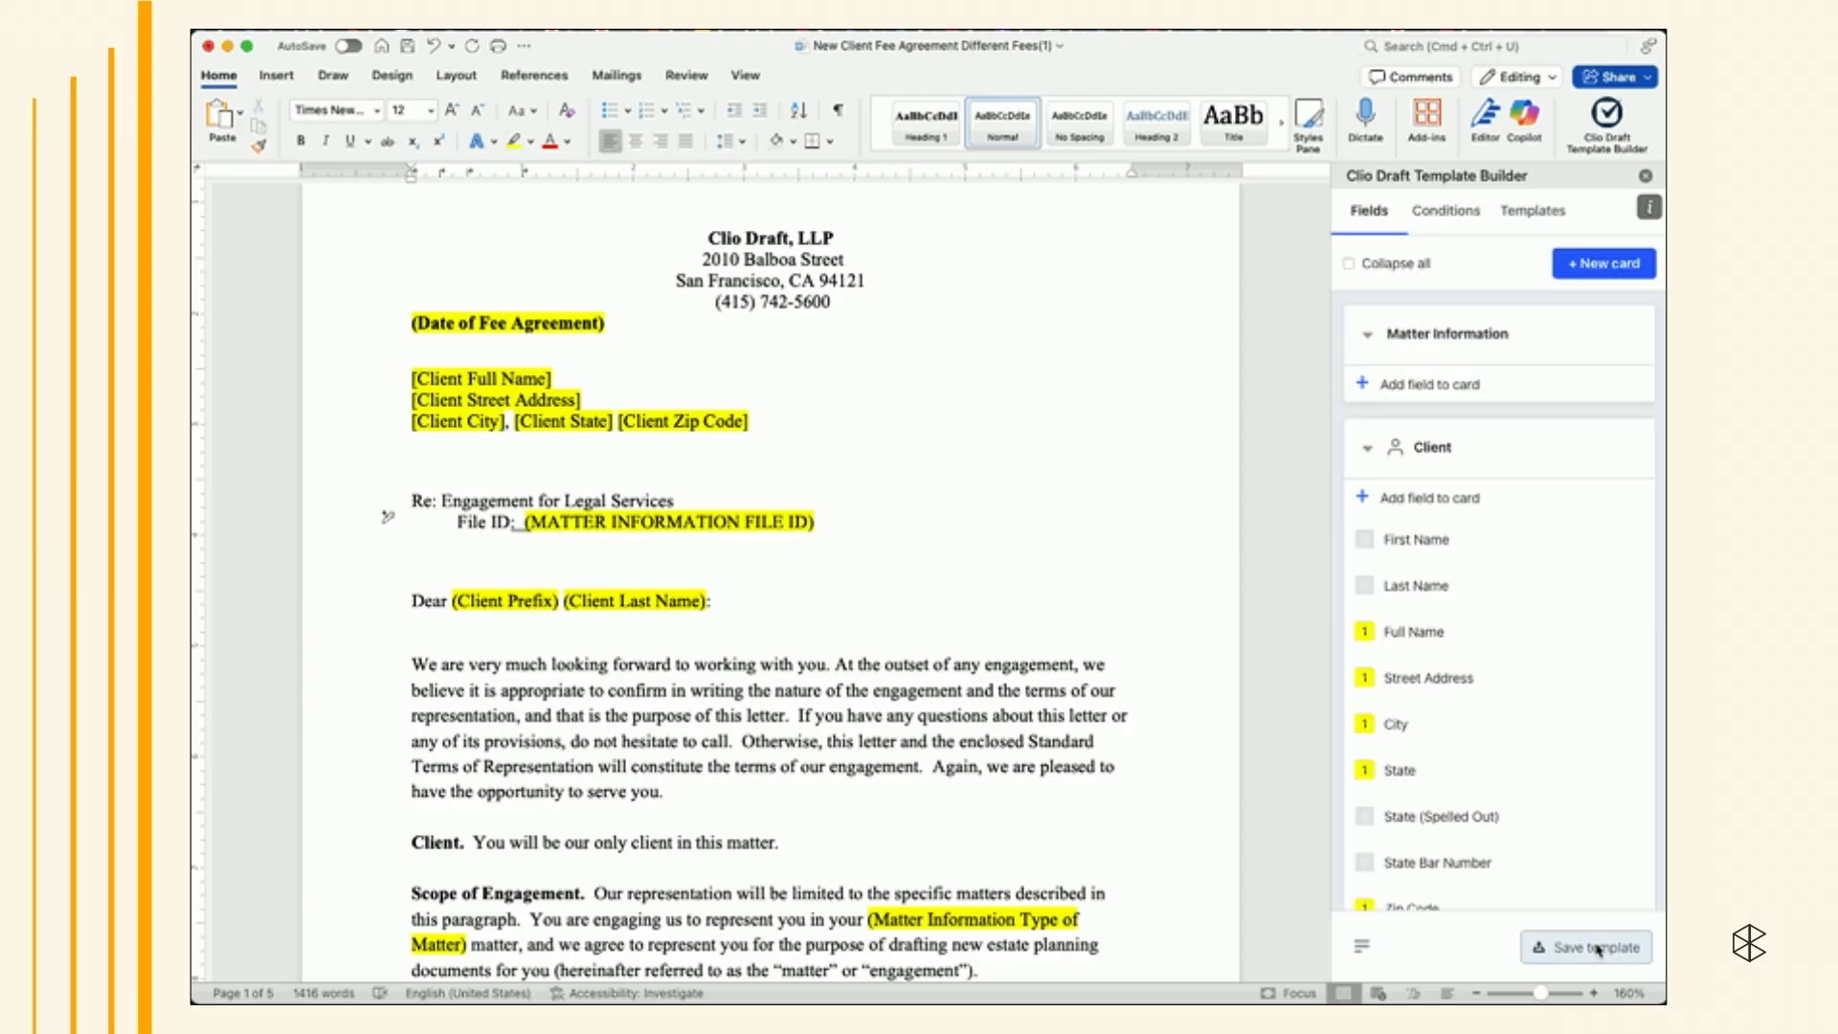
- Add a Short text field named File ID with the hint "Enter like: 123456" to the Matter Information card
click(1456, 388)
click(1458, 380)
text(File ID)
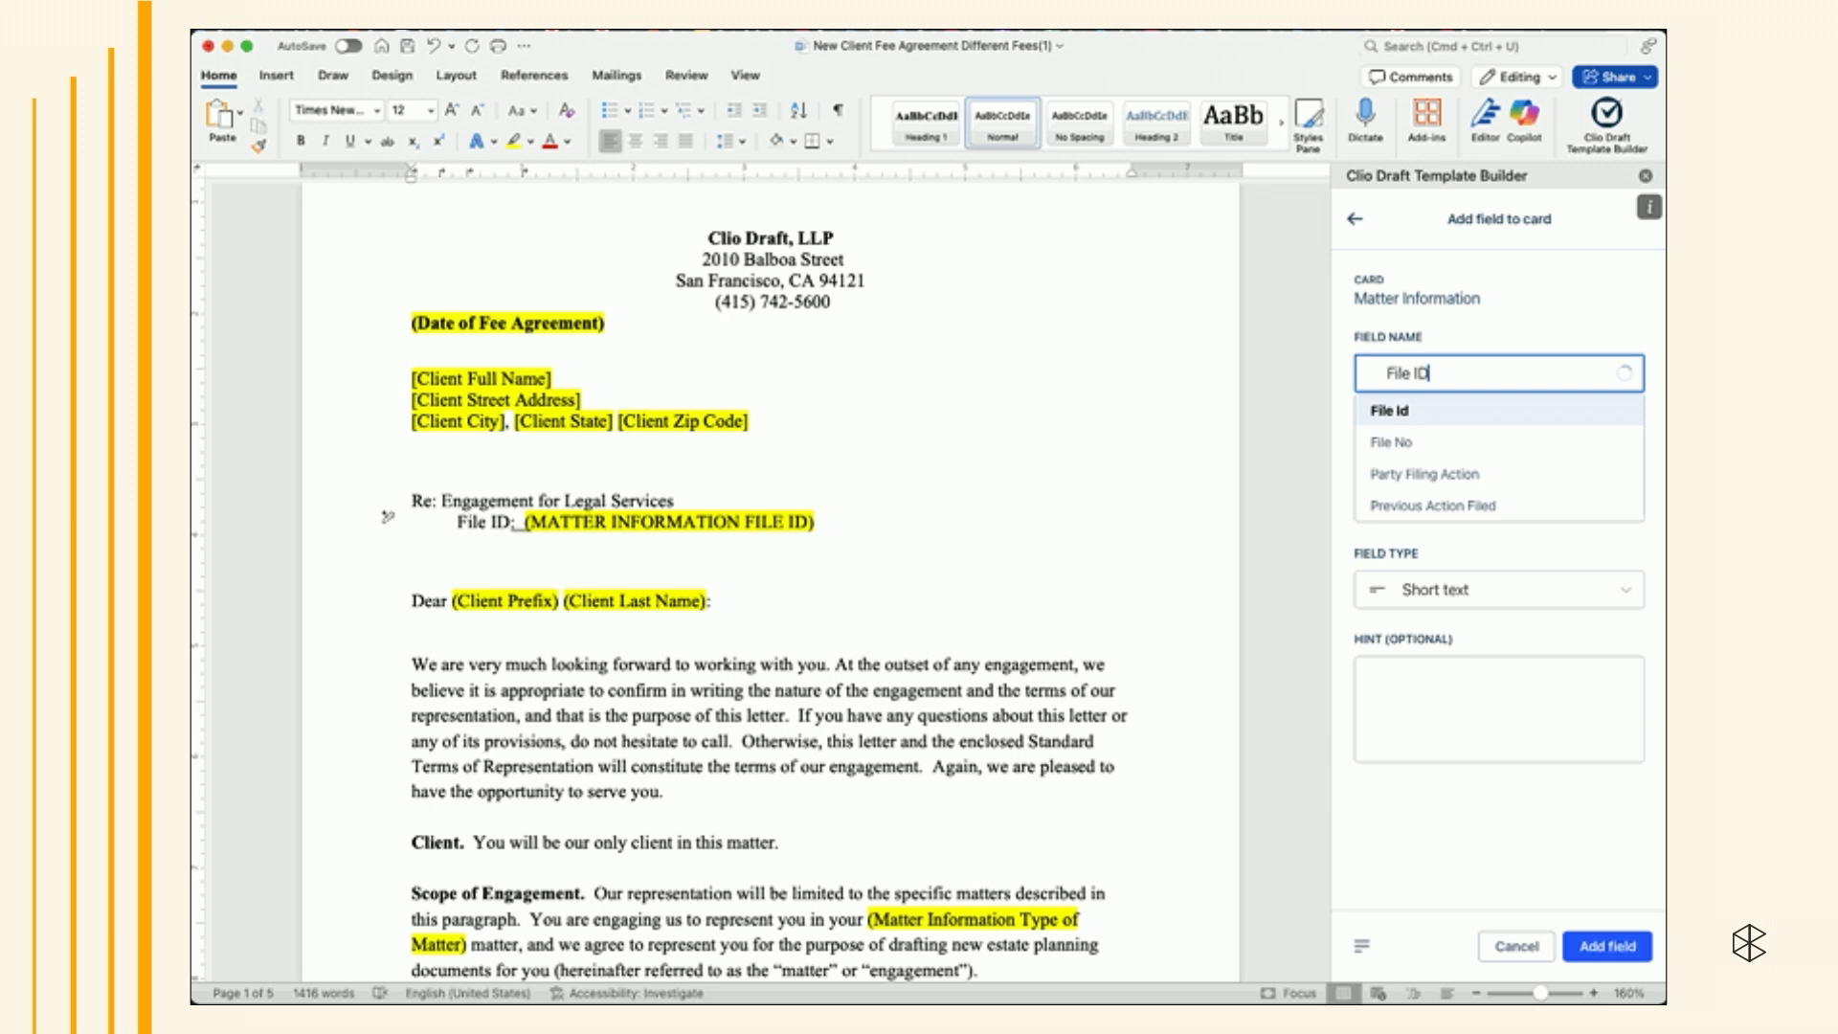
click(1524, 321)
click(1448, 566)
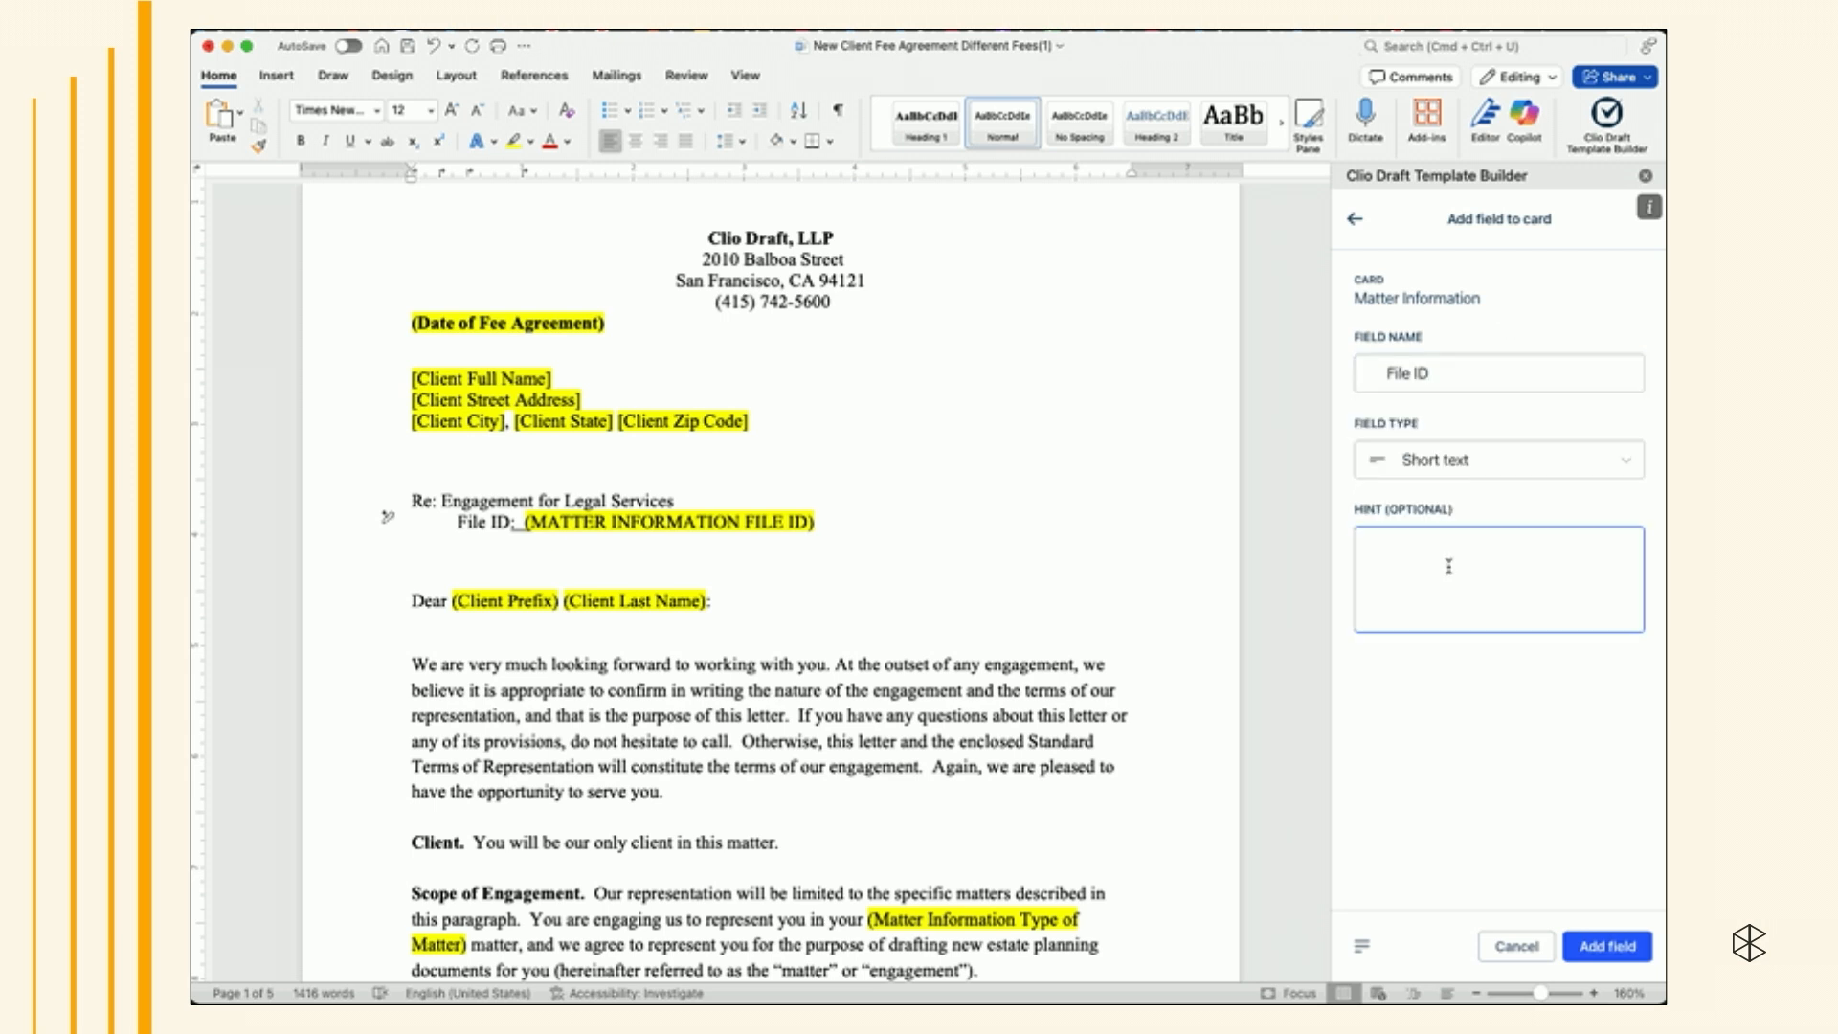
text(Enter)
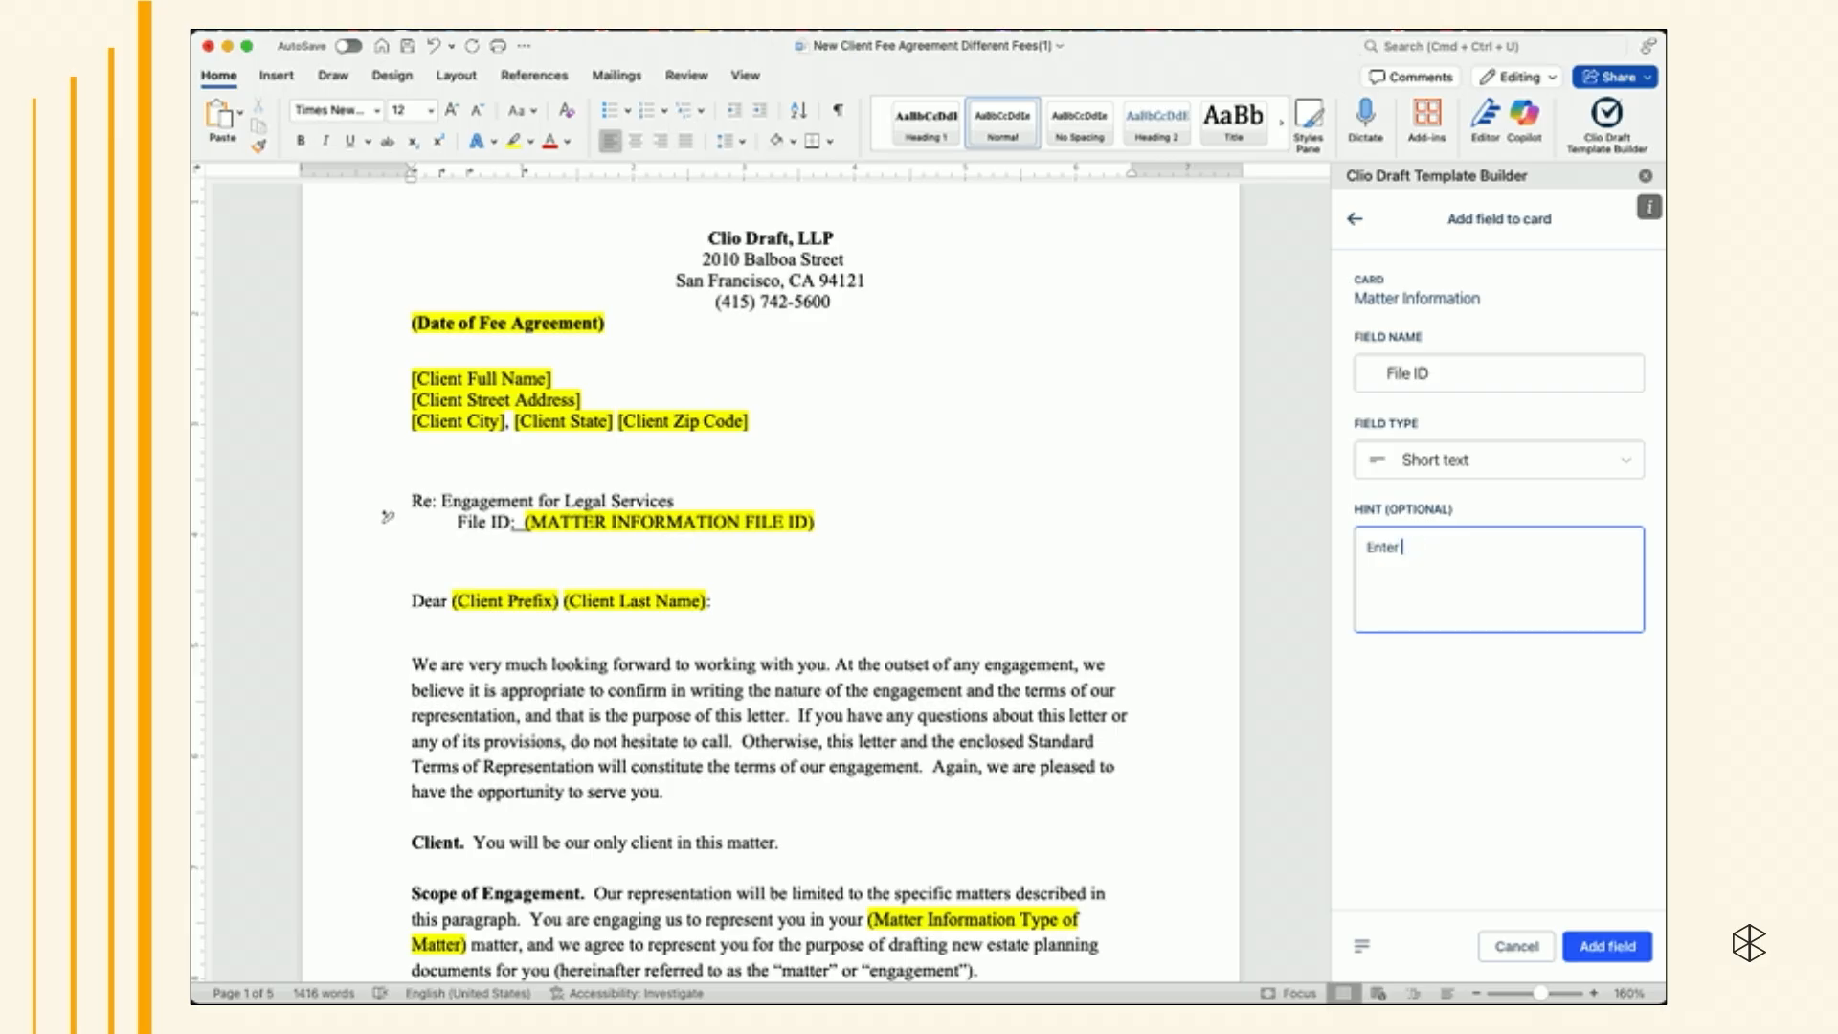
text( like: 123456)
click(1609, 946)
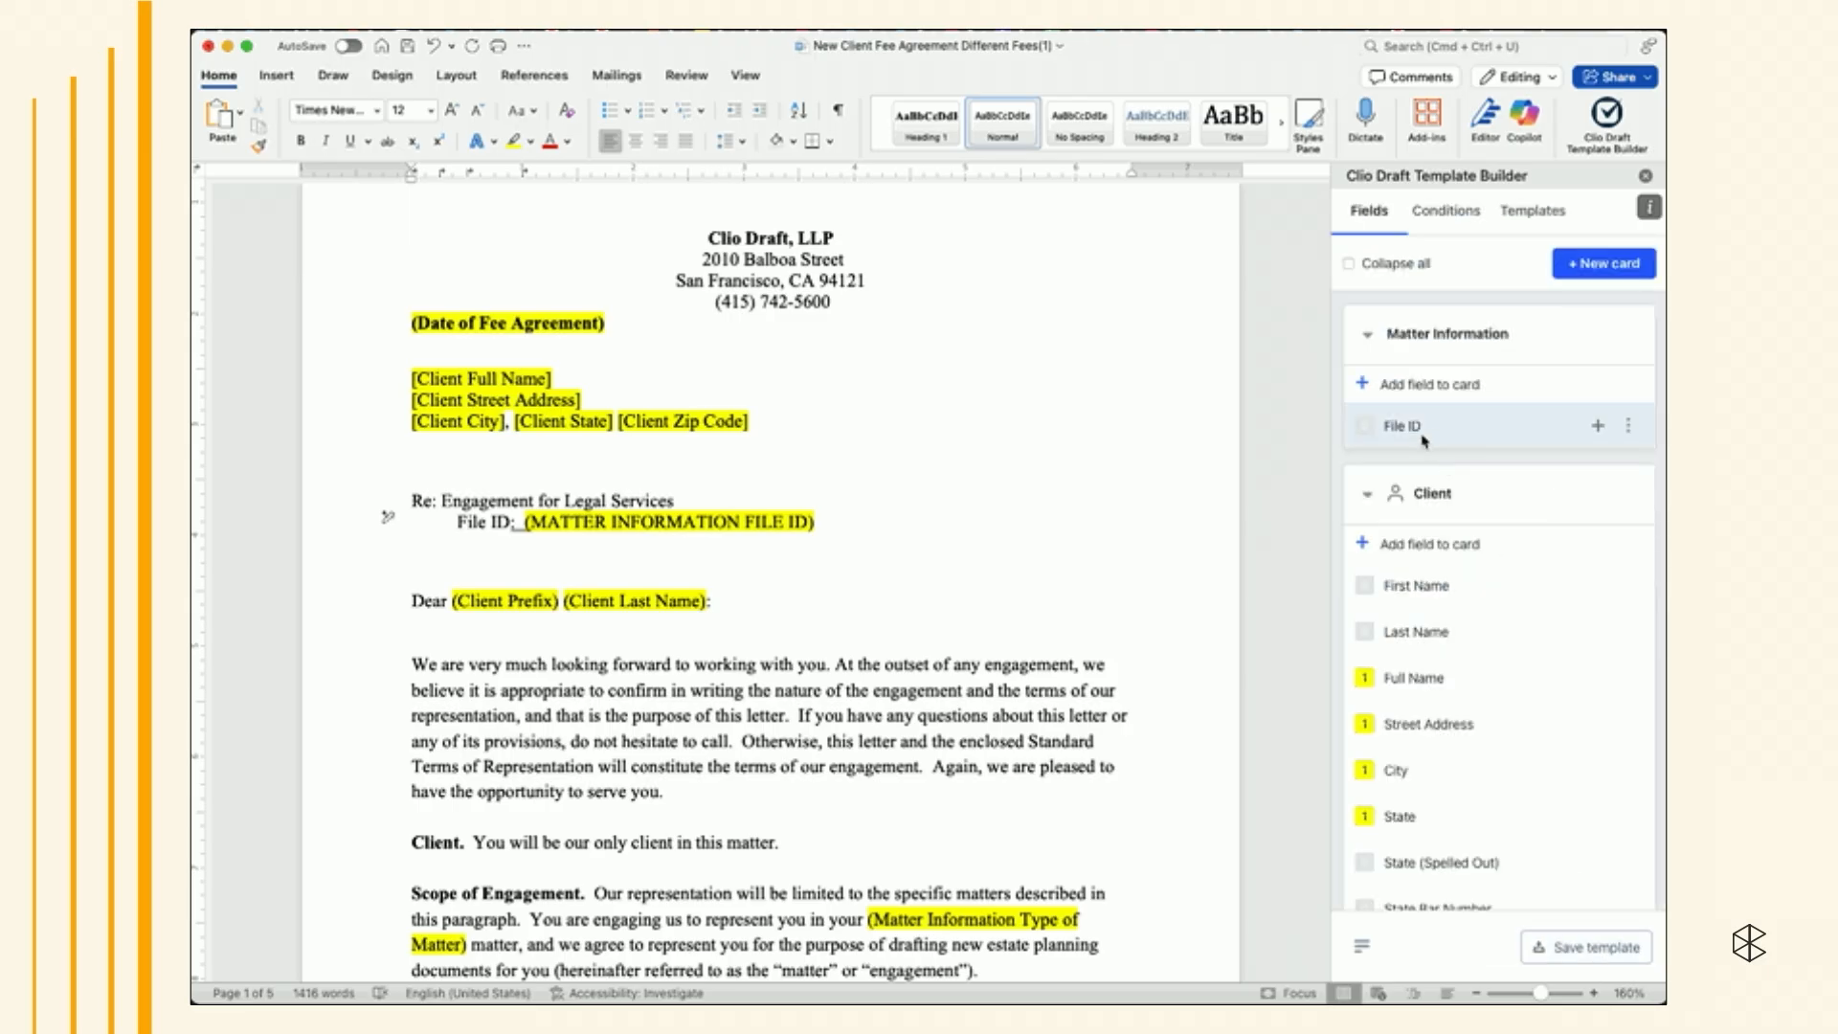
- Replace the (MATTER INFORMATION FILE ID) placeholder with the Matter Information card's File ID field
drag(819, 521, 525, 521)
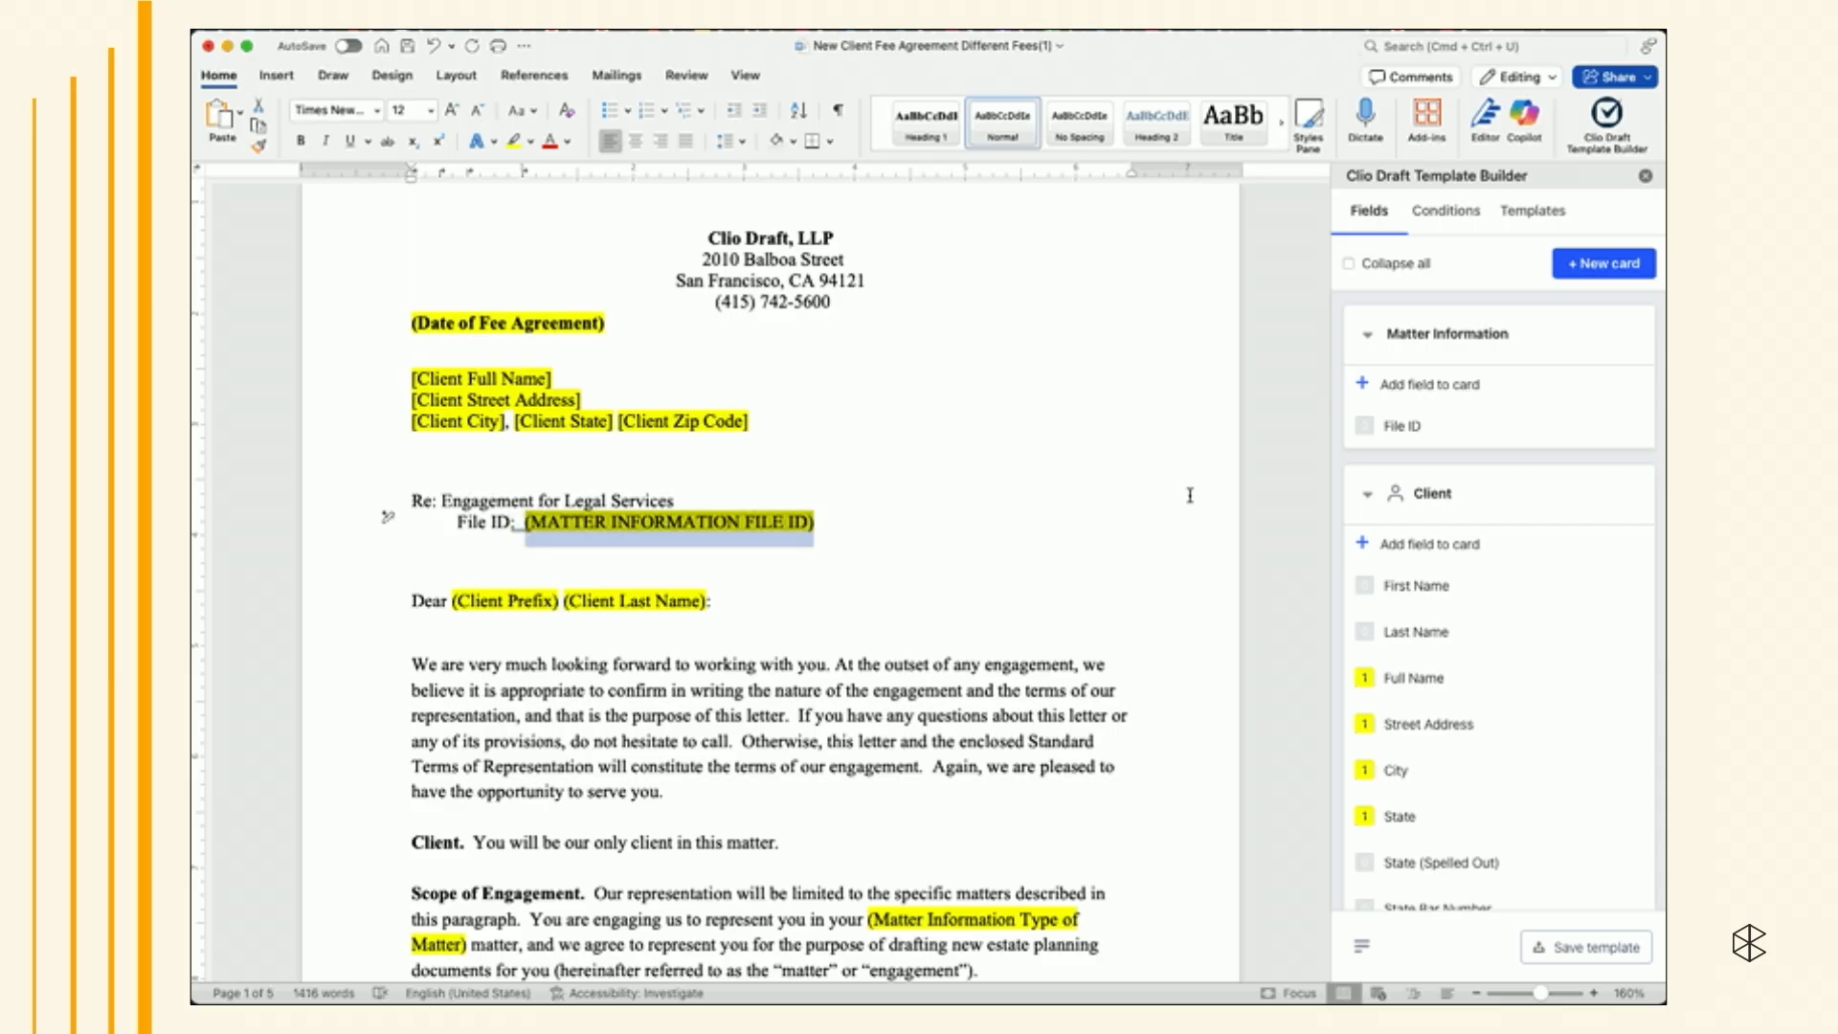
click(1597, 427)
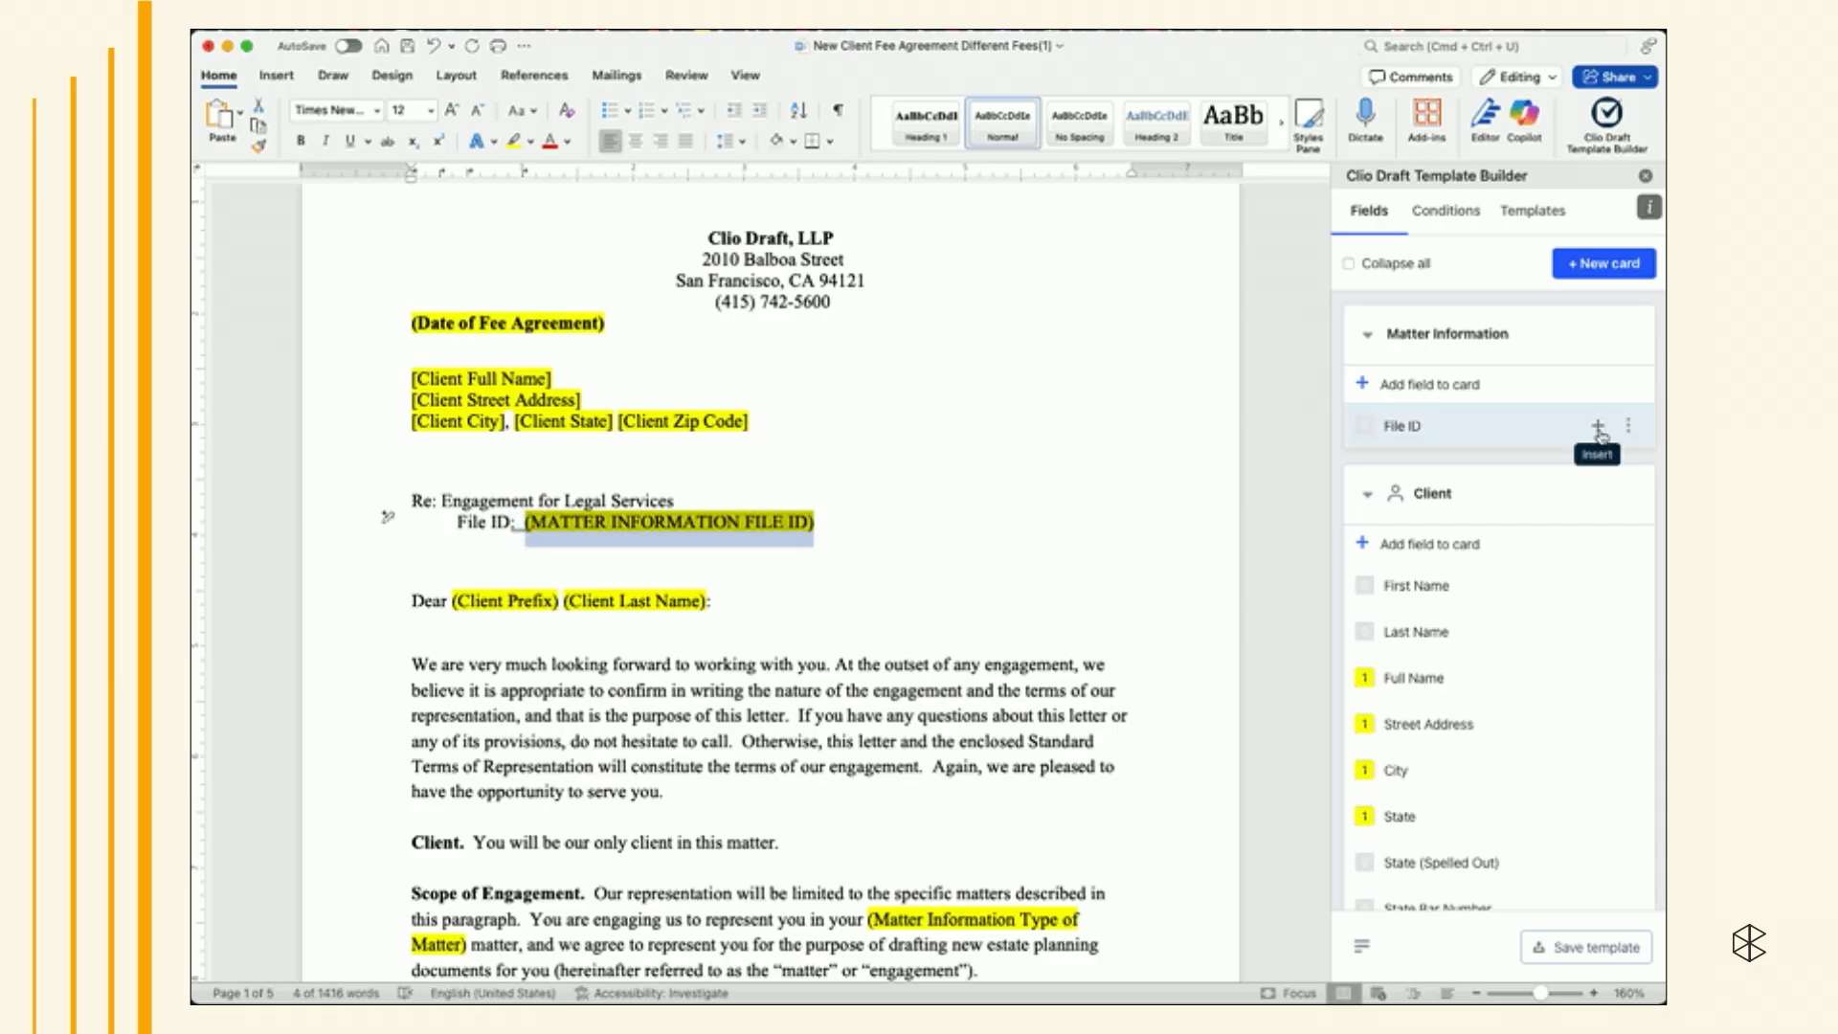
scroll(1231, 387, down, 3)
click(1231, 385)
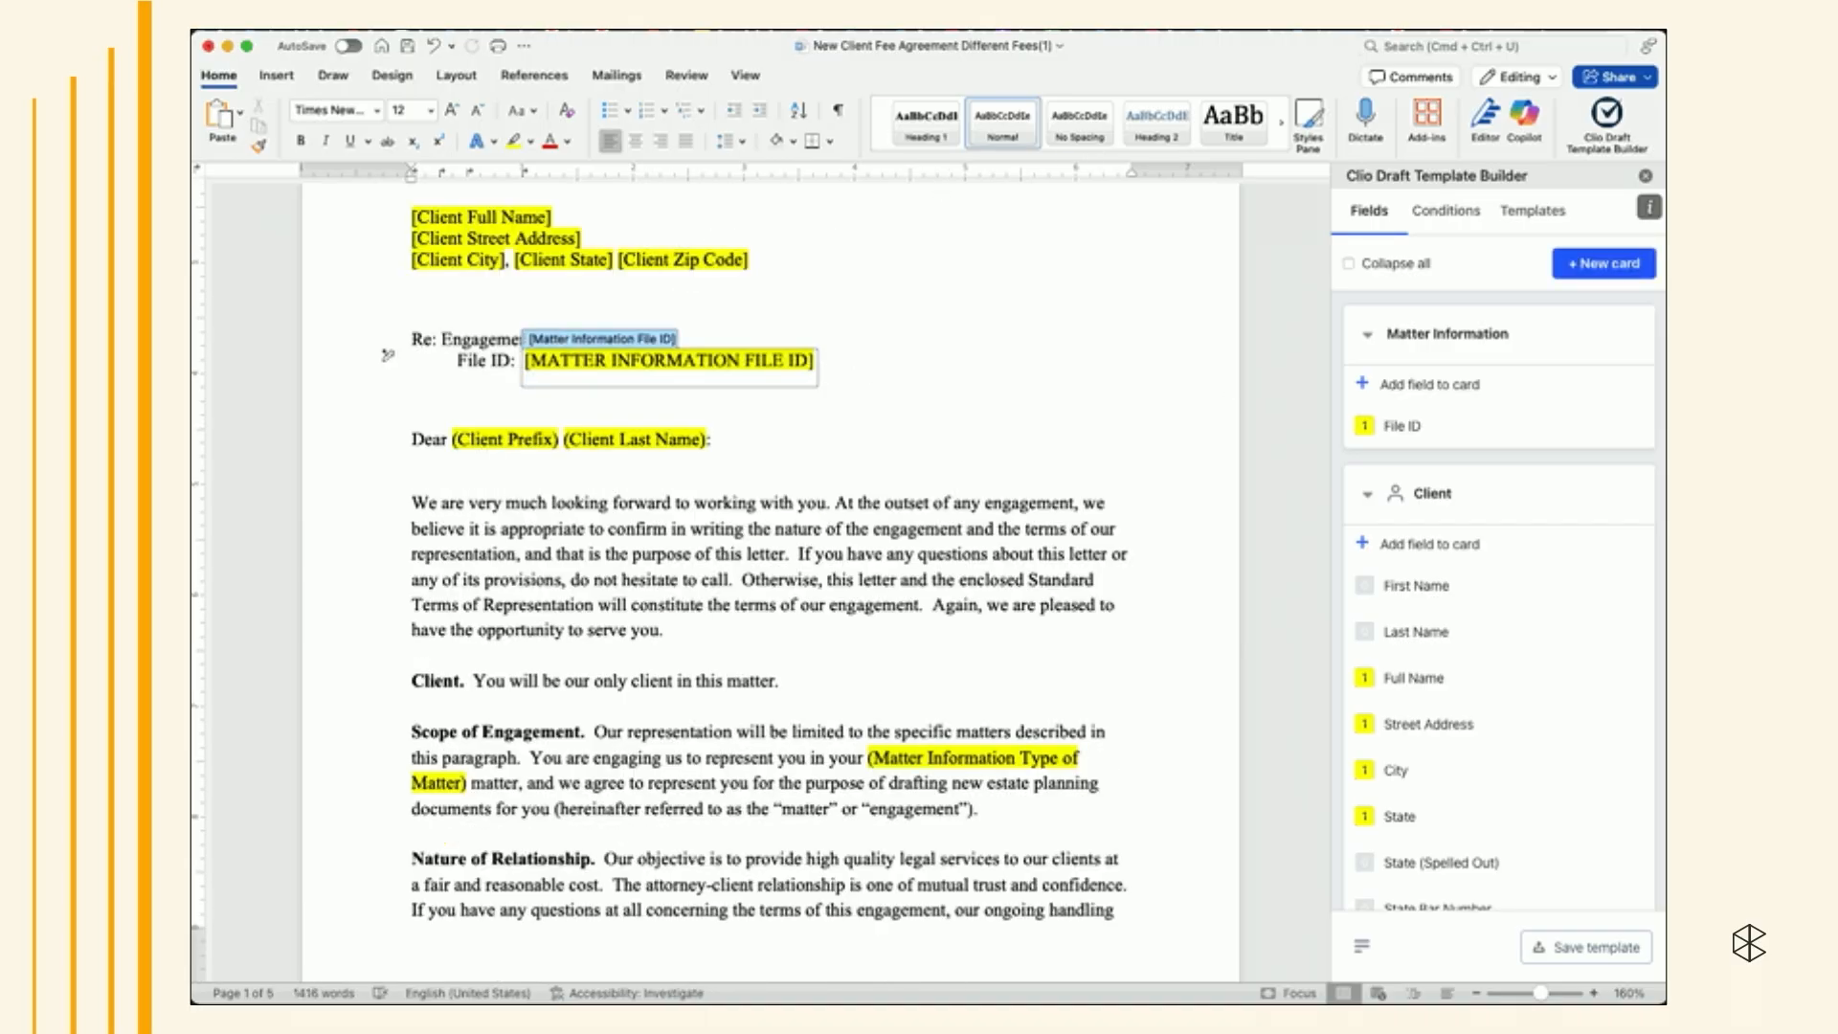
key(super+Tab)
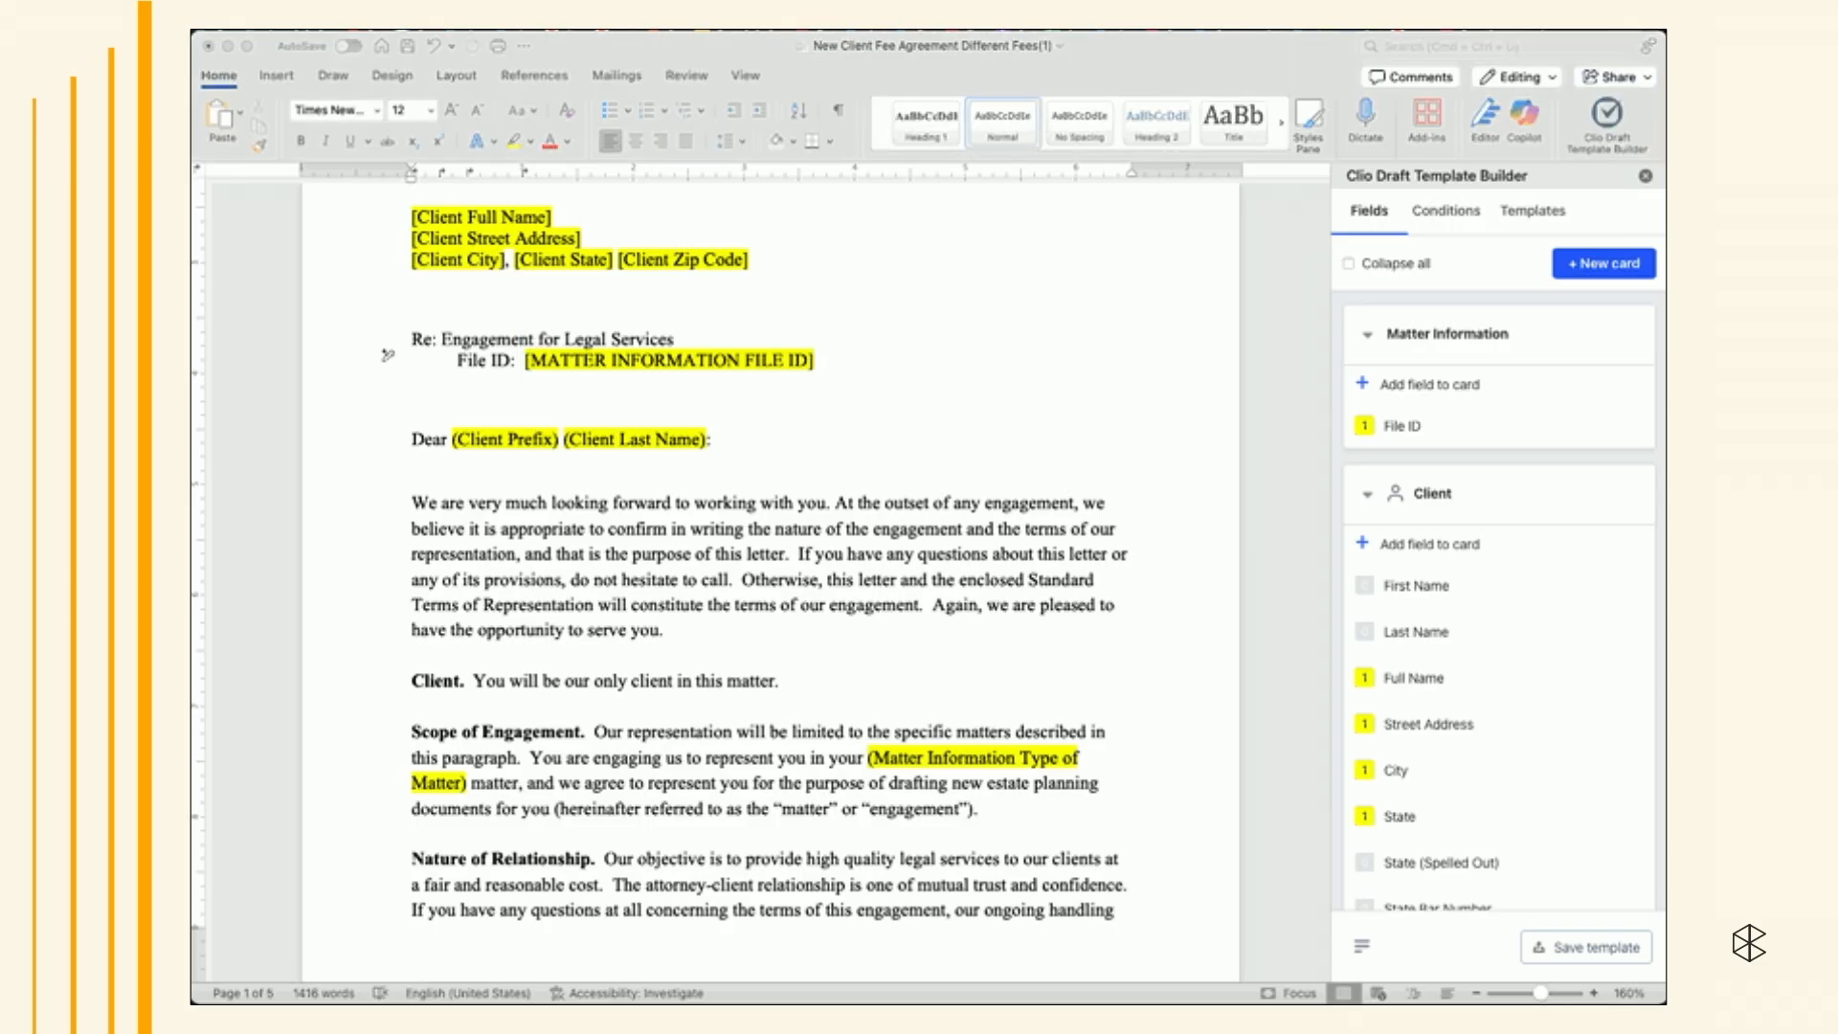
scroll(957, 518, down, 3)
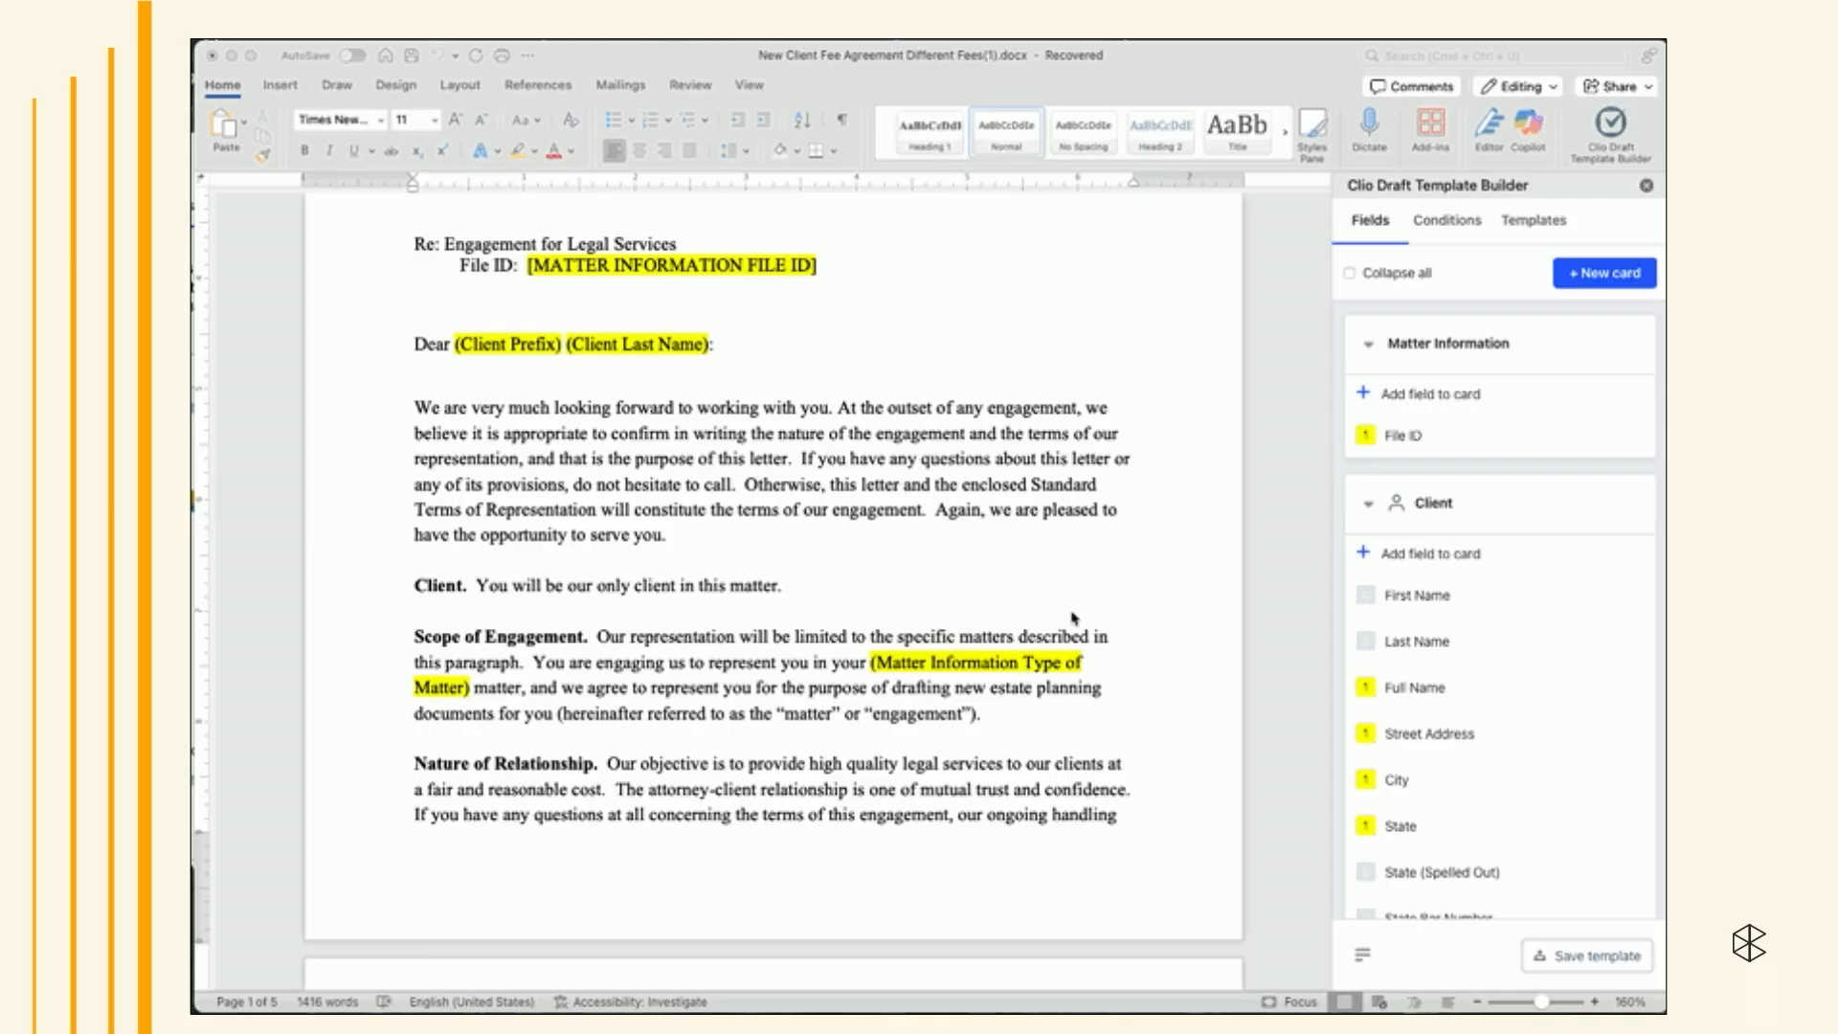
- Add a new Other card labeled Services
click(1571, 279)
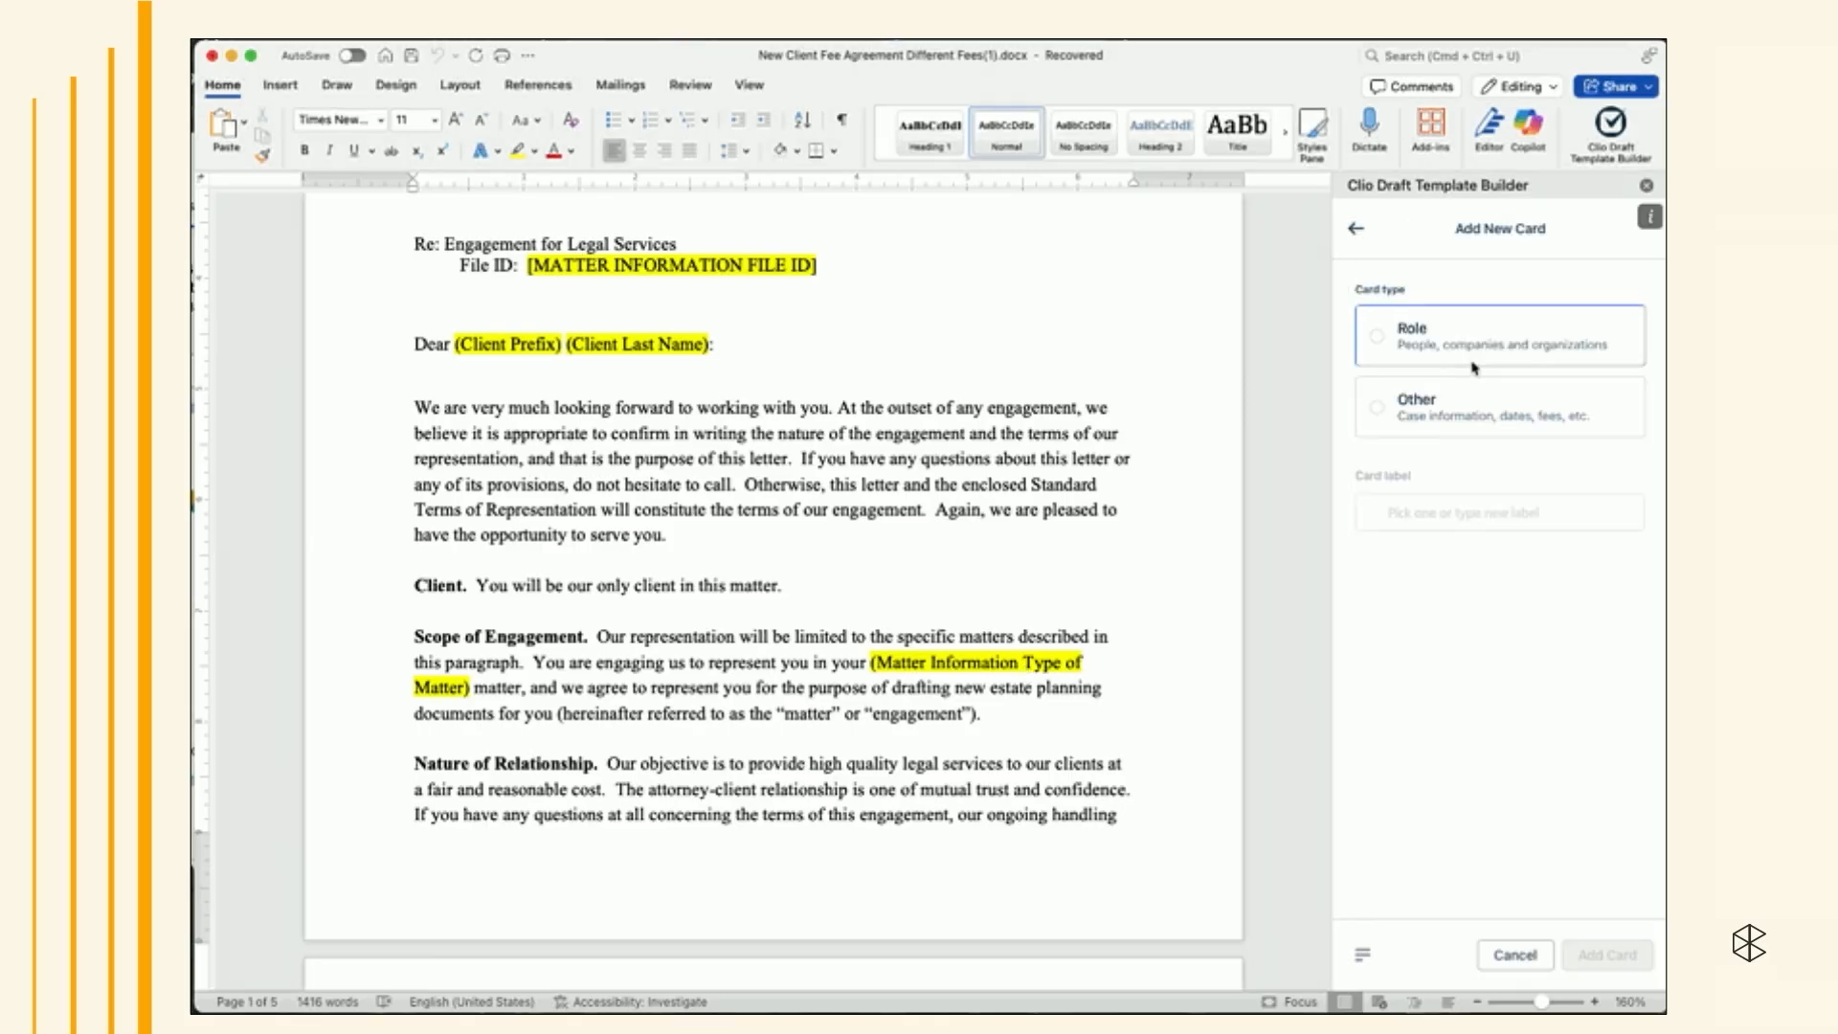
click(1448, 408)
click(1411, 513)
text(Services)
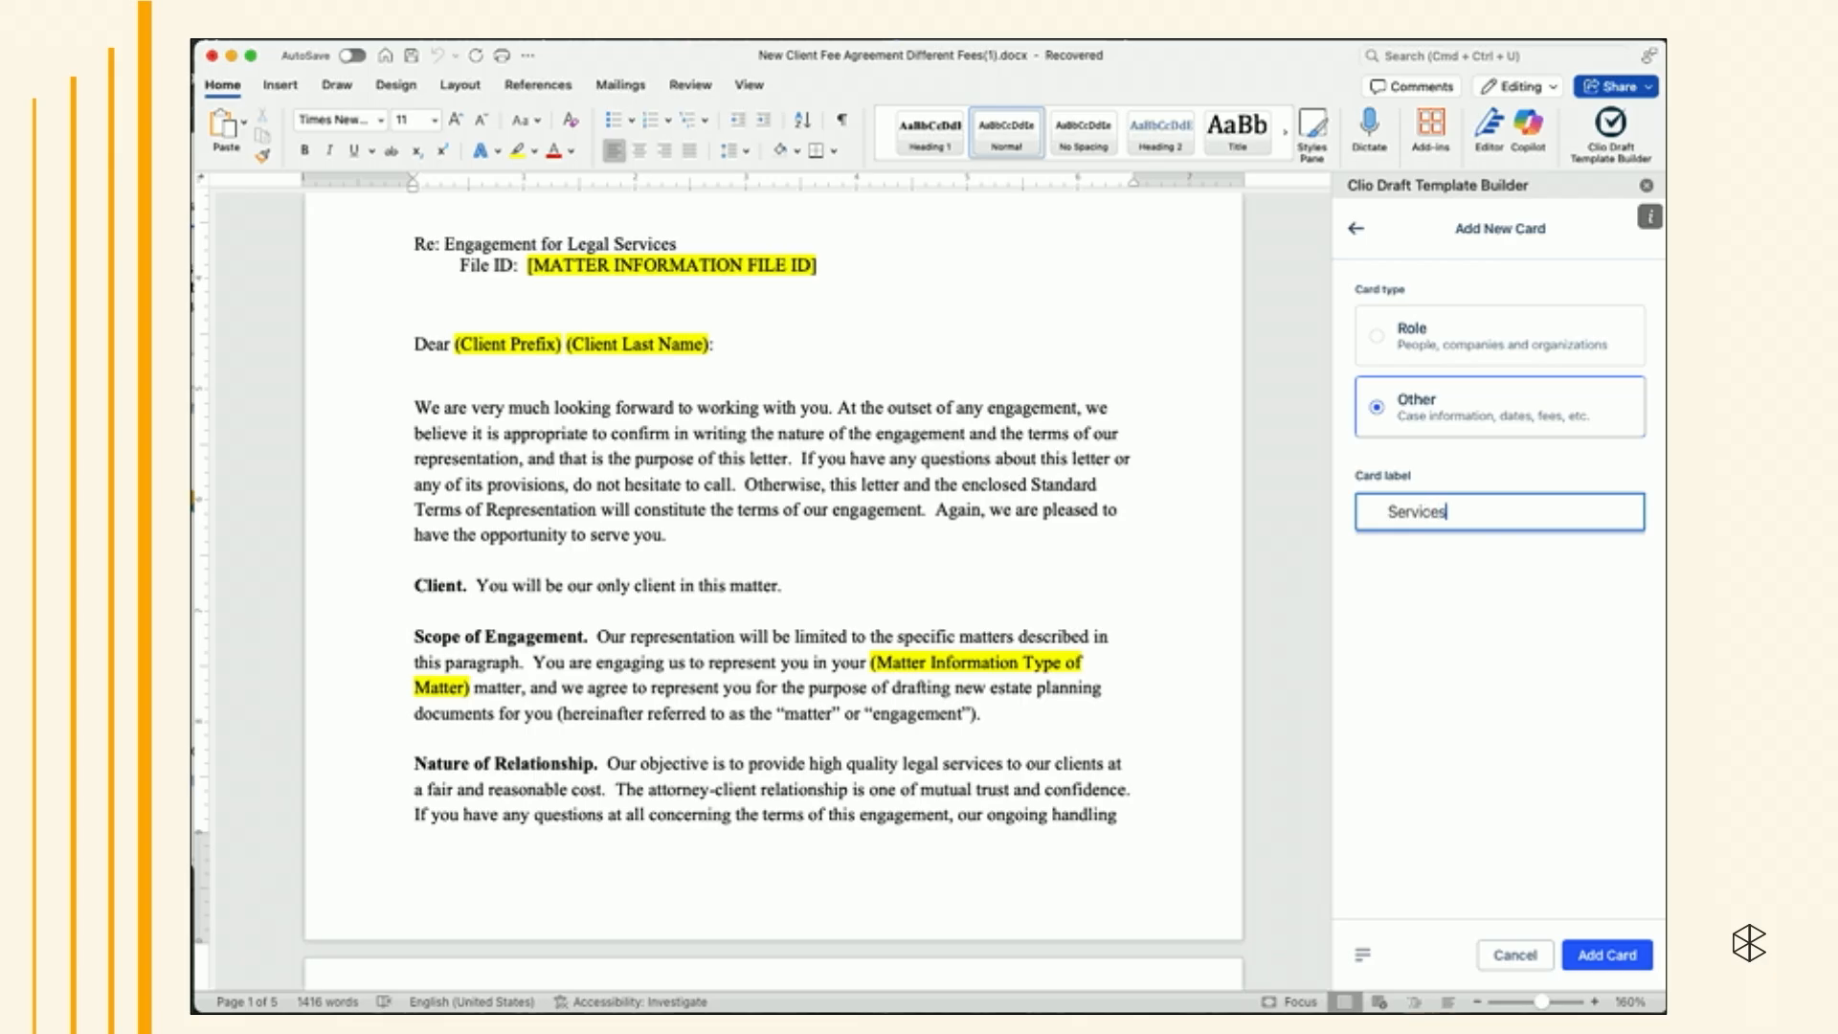
click(1607, 954)
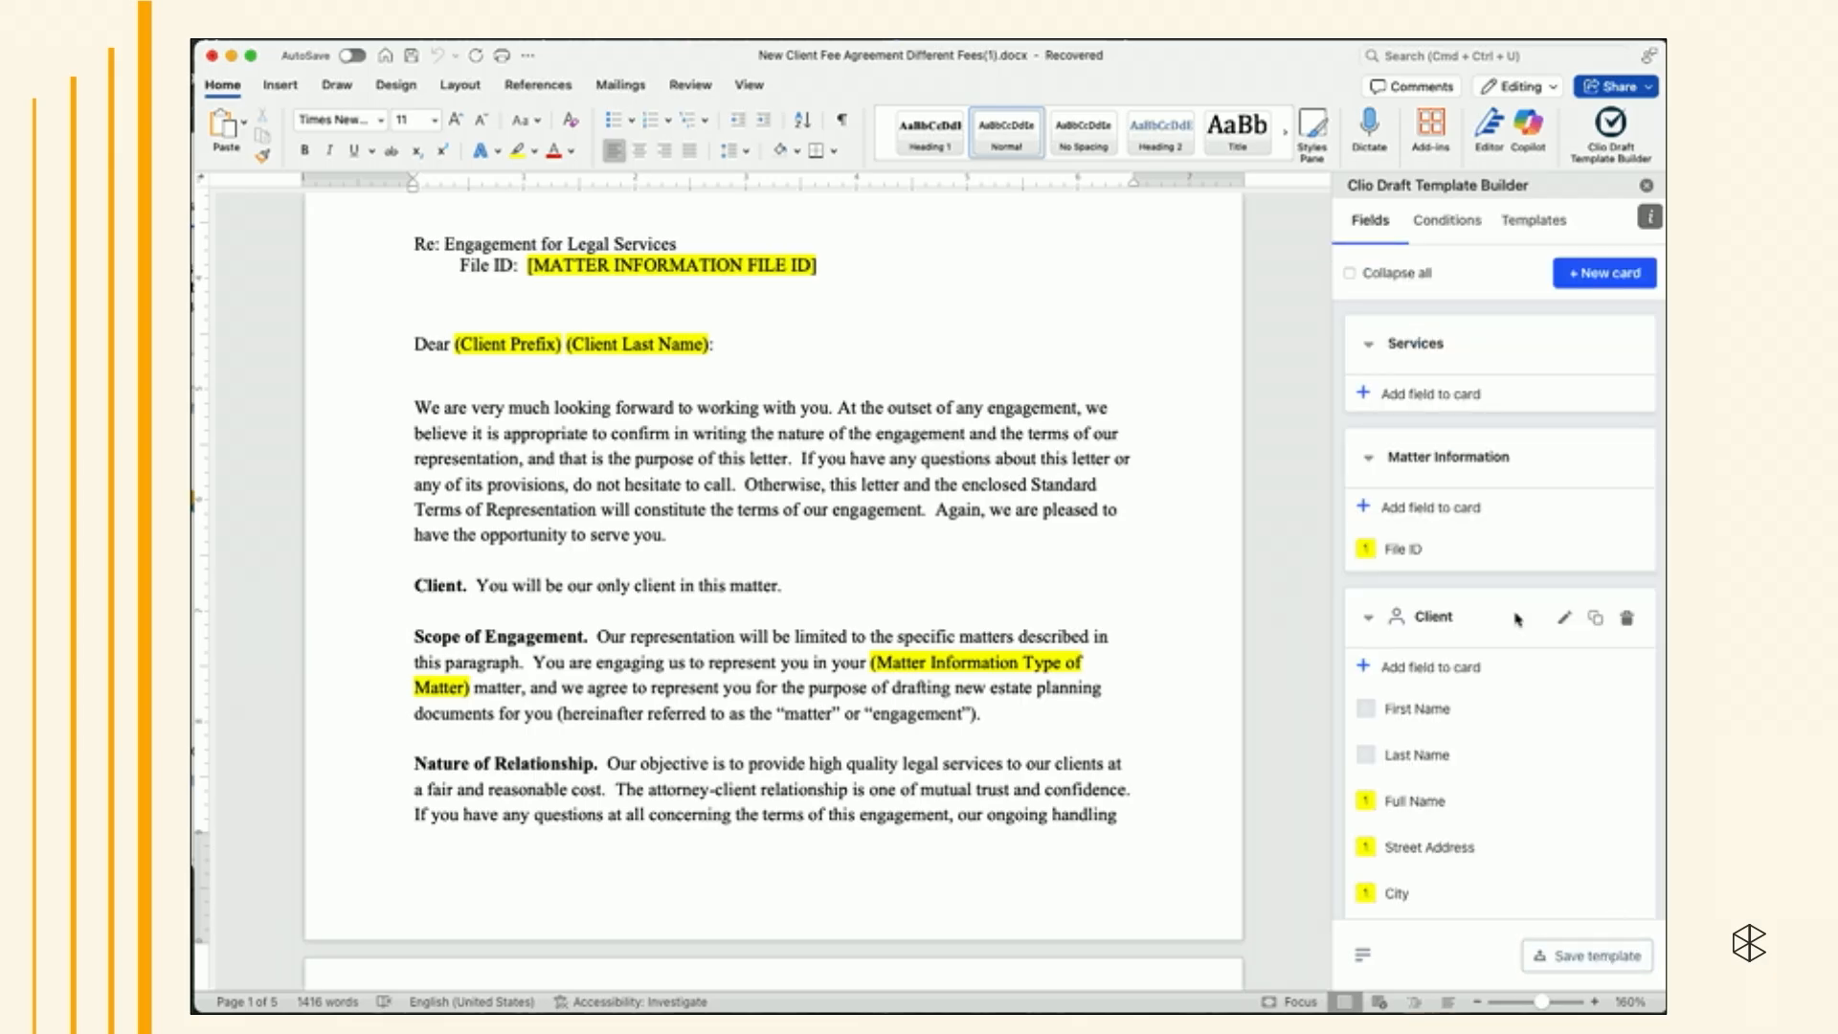
- Start adding a field named Type of Matter to the Services card and set its type to Single-select
click(1459, 393)
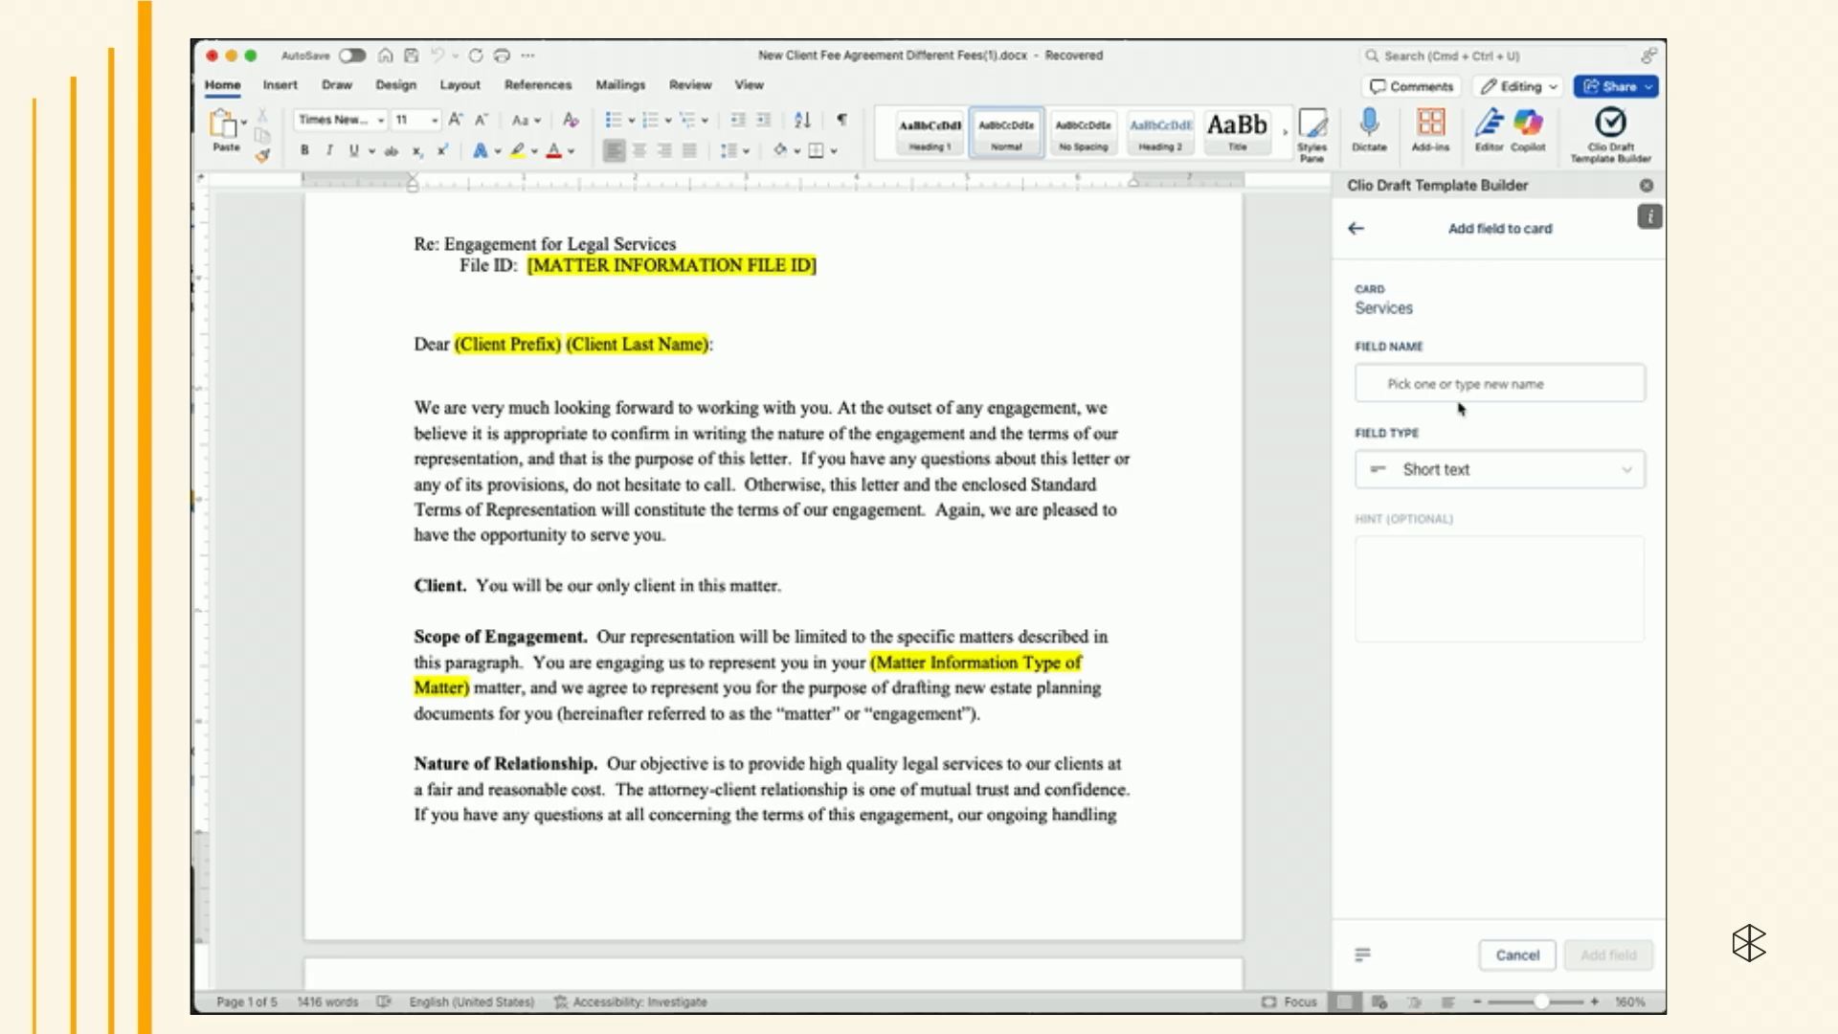
click(1461, 383)
text(Type of Matter)
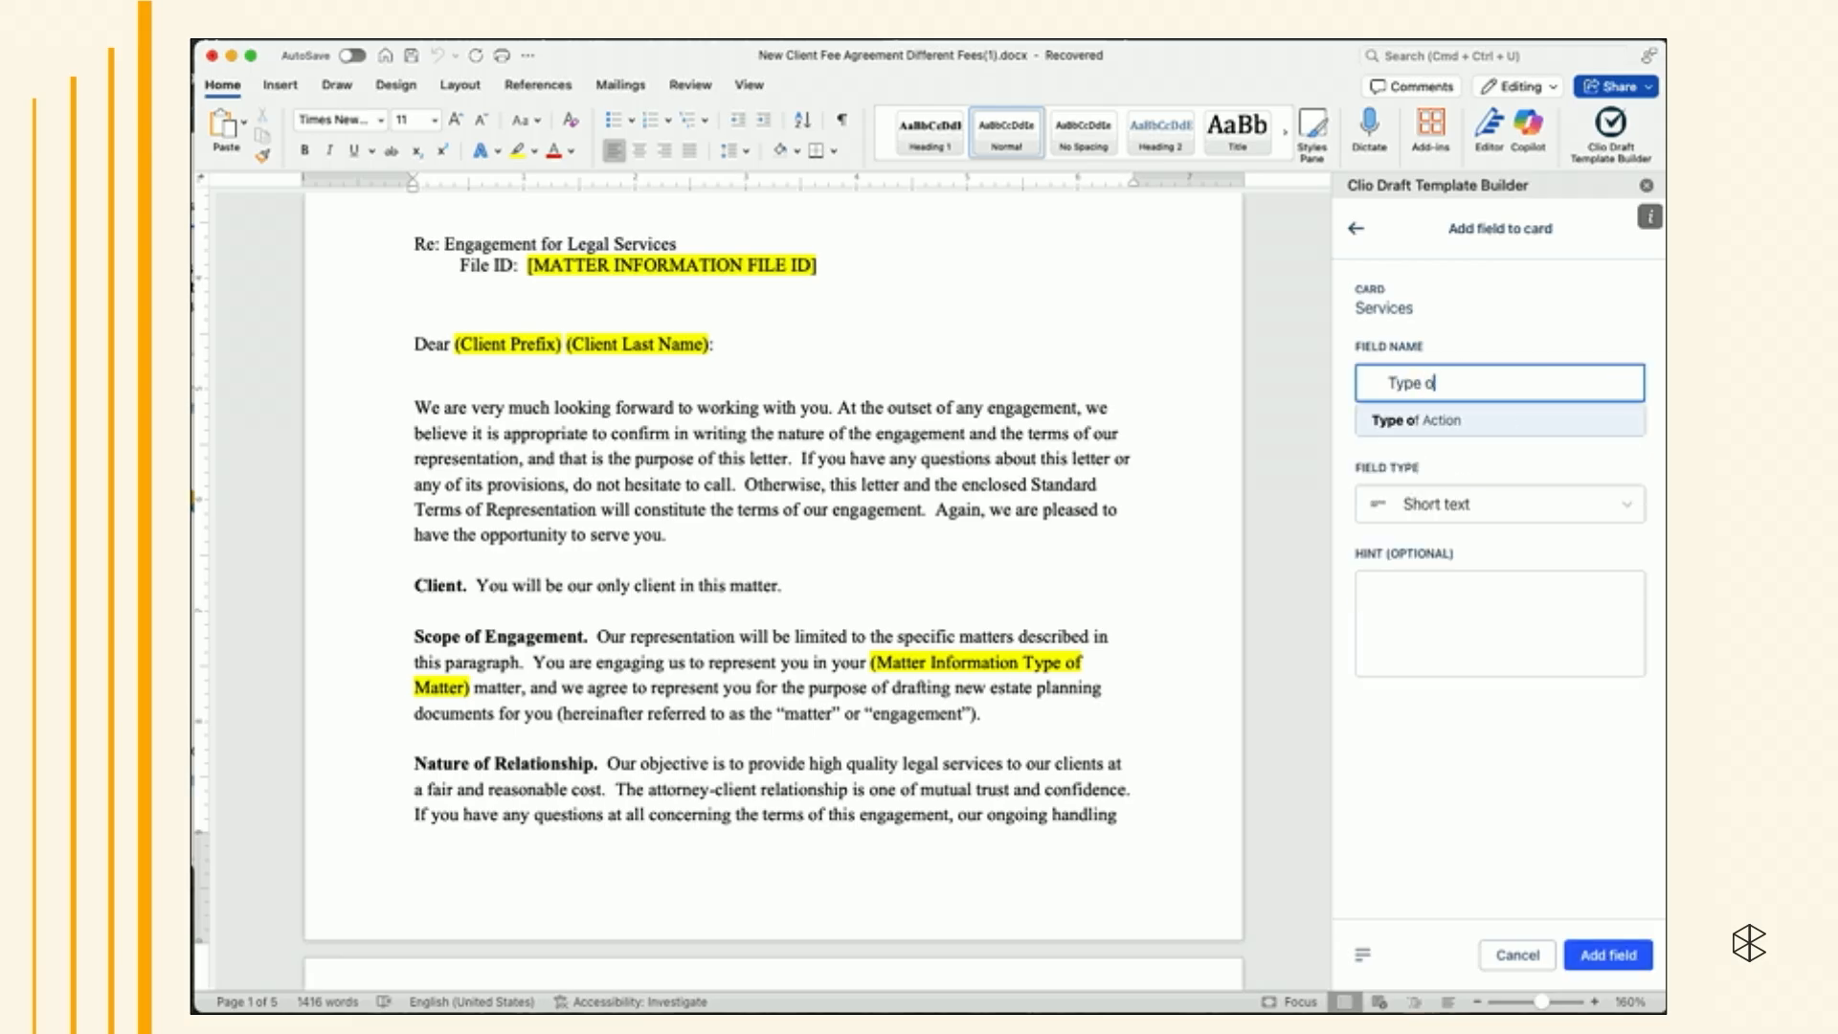
click(1530, 330)
click(1485, 565)
click(1511, 460)
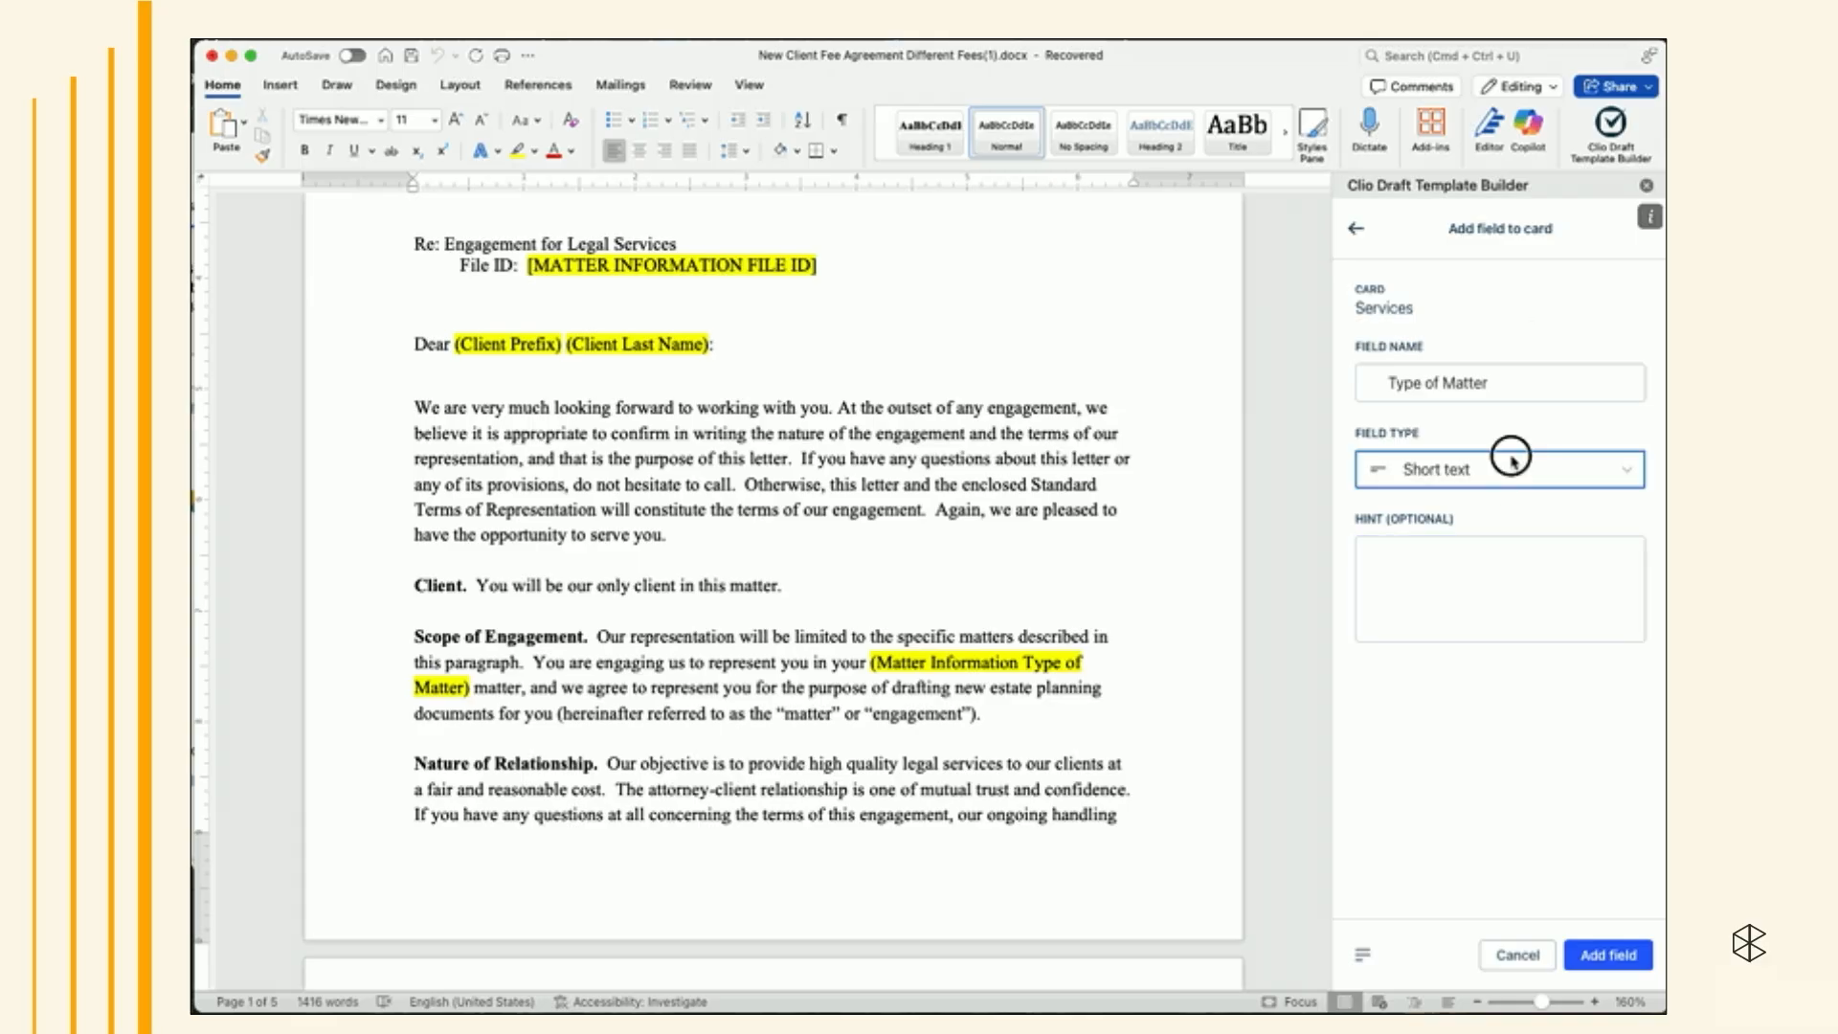
click(1464, 570)
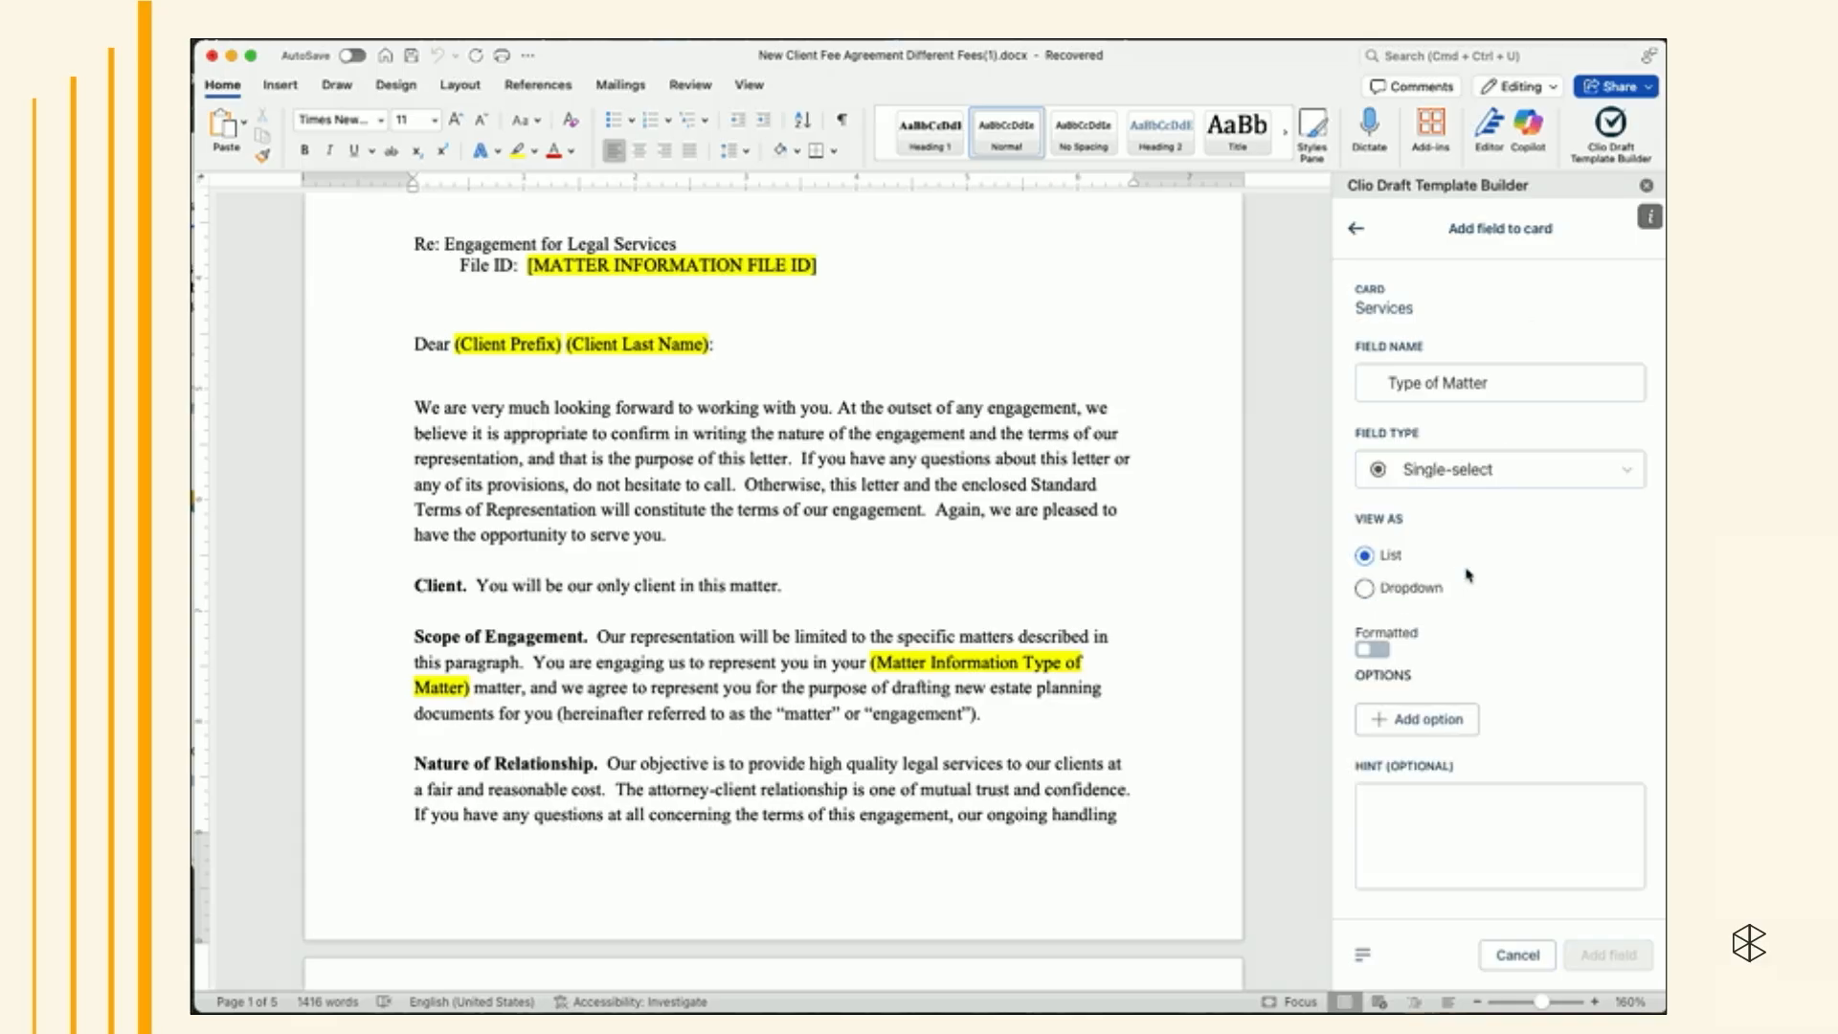
- Add a first option labeled "Family Law - Divorce" with merge text "divorce" to the Type of Matter field
scroll(1464, 579, down, 3)
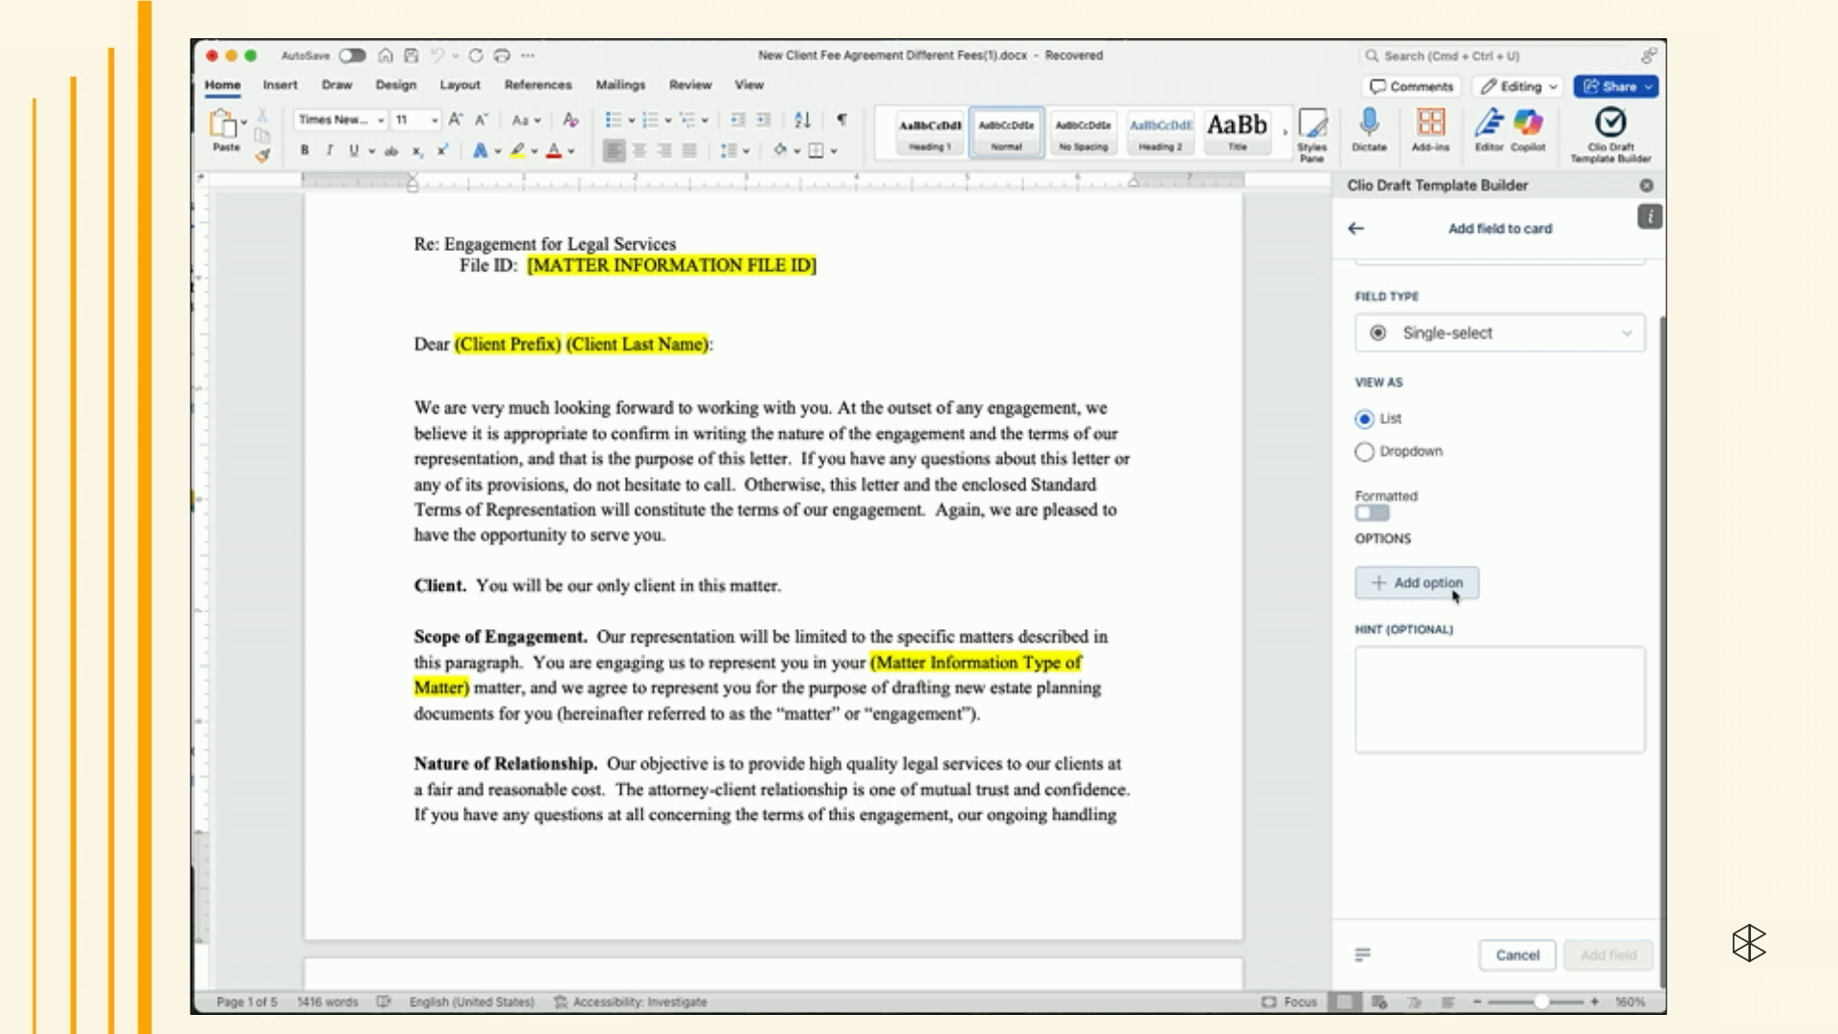
click(1452, 590)
click(1449, 617)
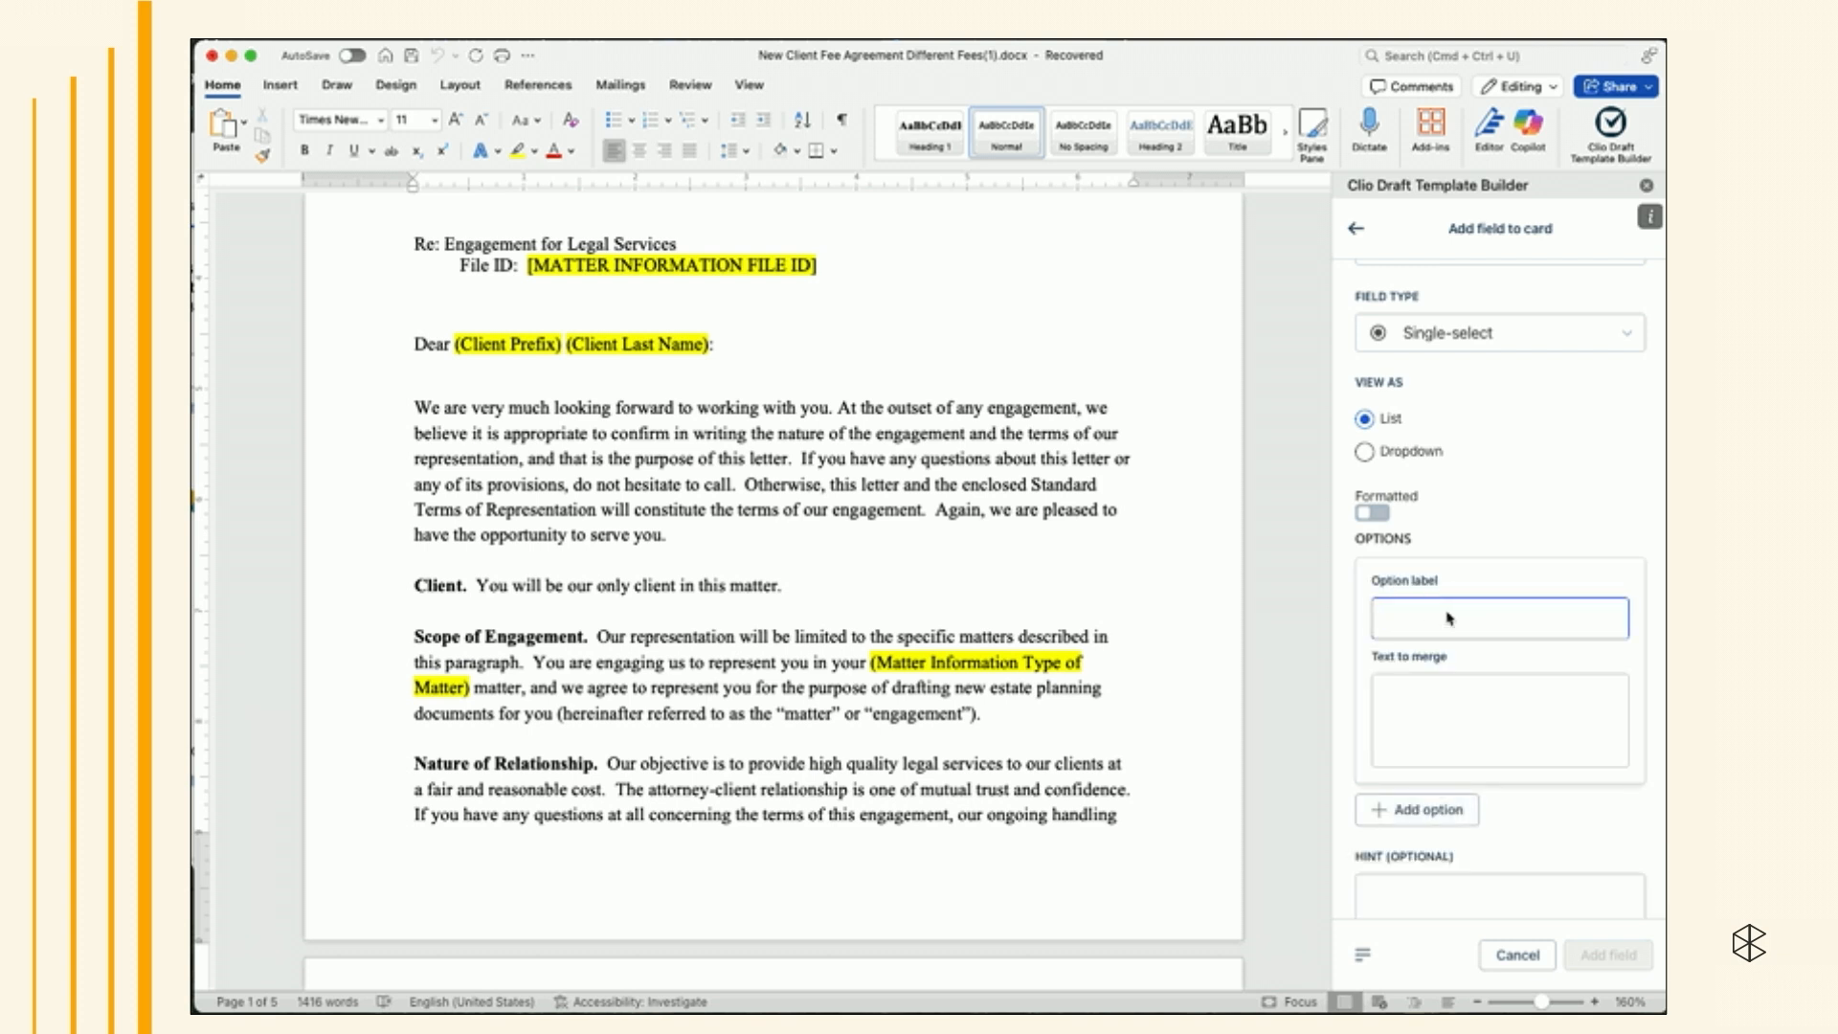
text(Family Law - Divorc)
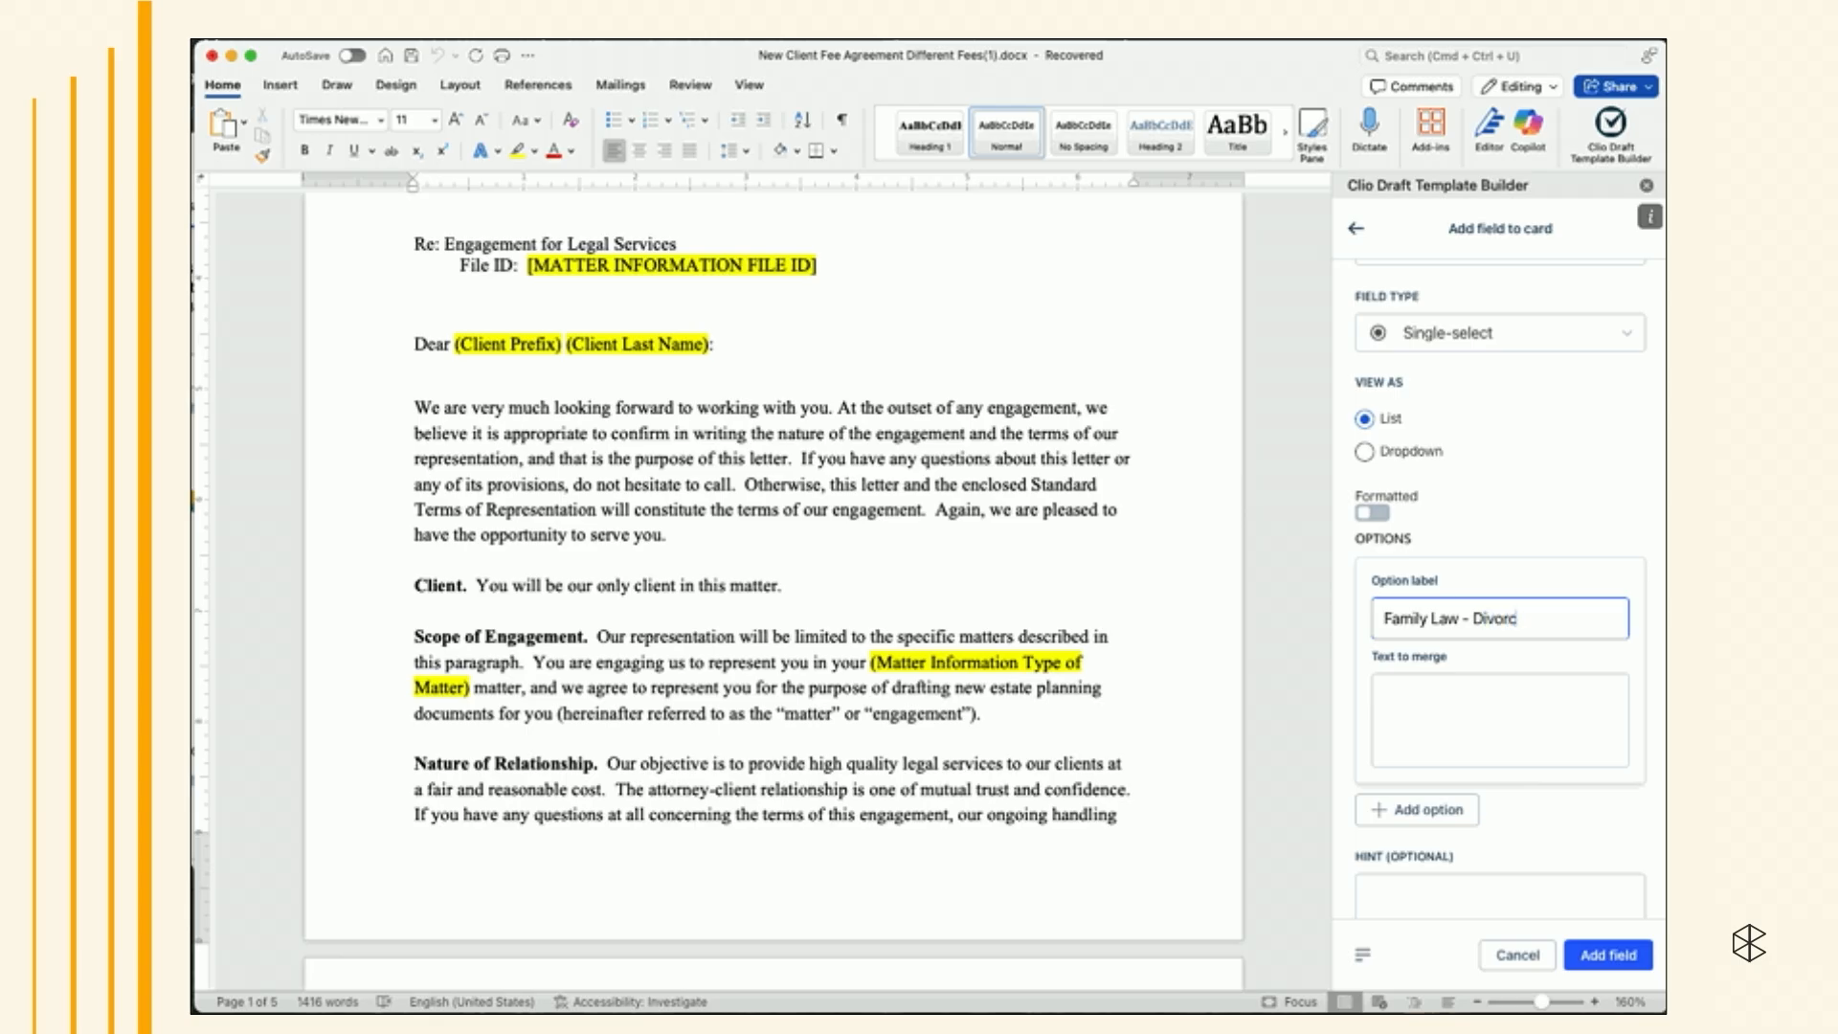
text(e)
click(1416, 708)
text(divorce)
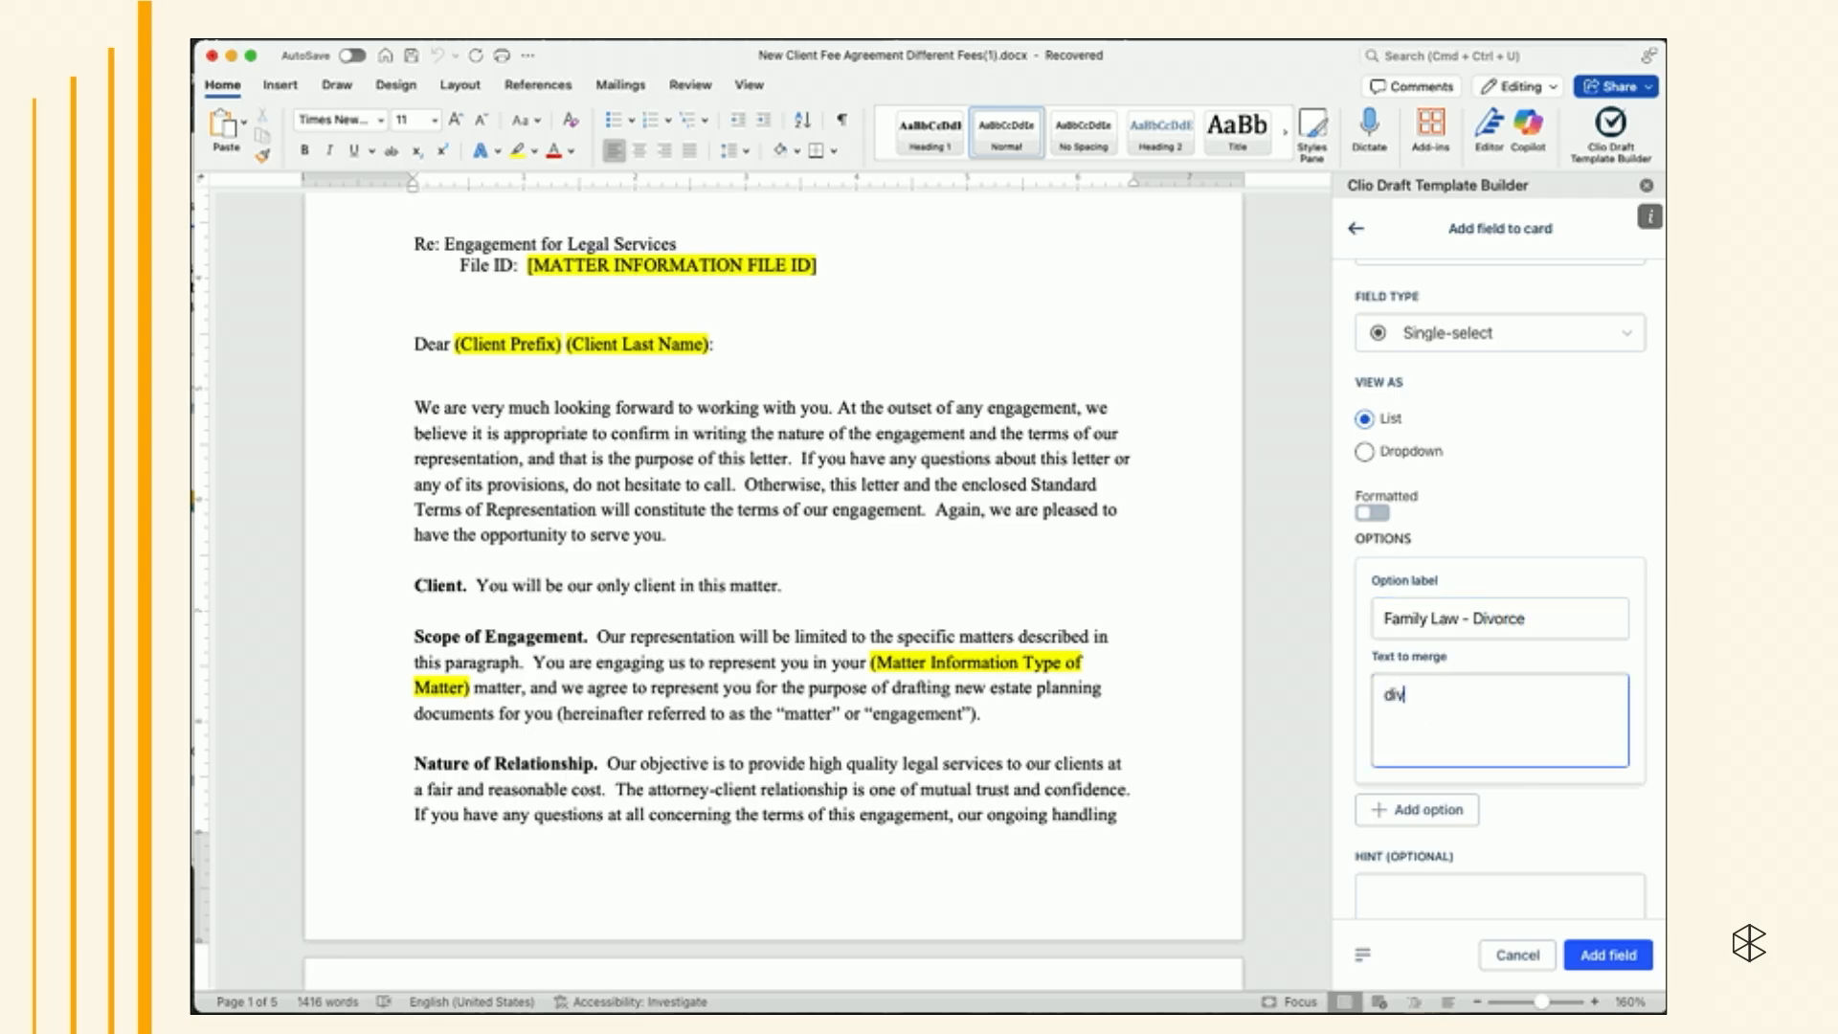
- Add a second option labeled "Estate Planning - basic estate plan" with merge text "estate planning"
scroll(1452, 709, down, 1)
scroll(1451, 709, down, 2)
click(1421, 689)
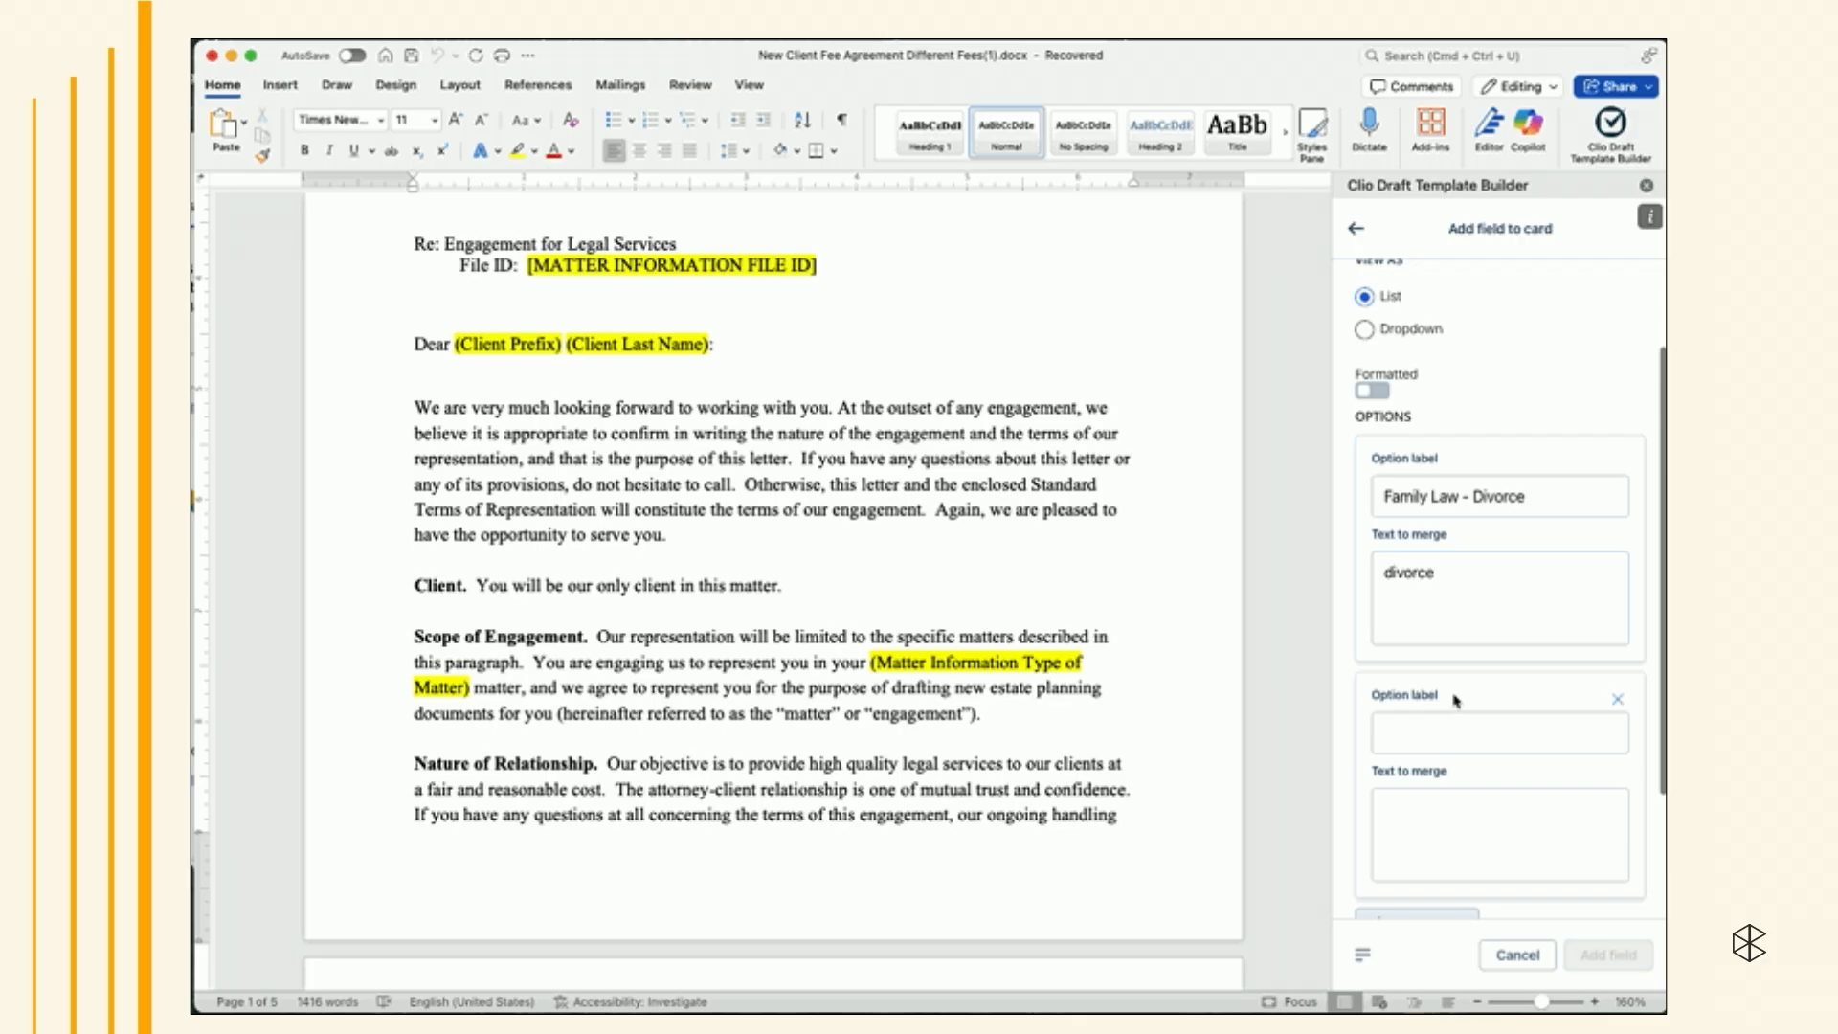
text(Estate Planning)
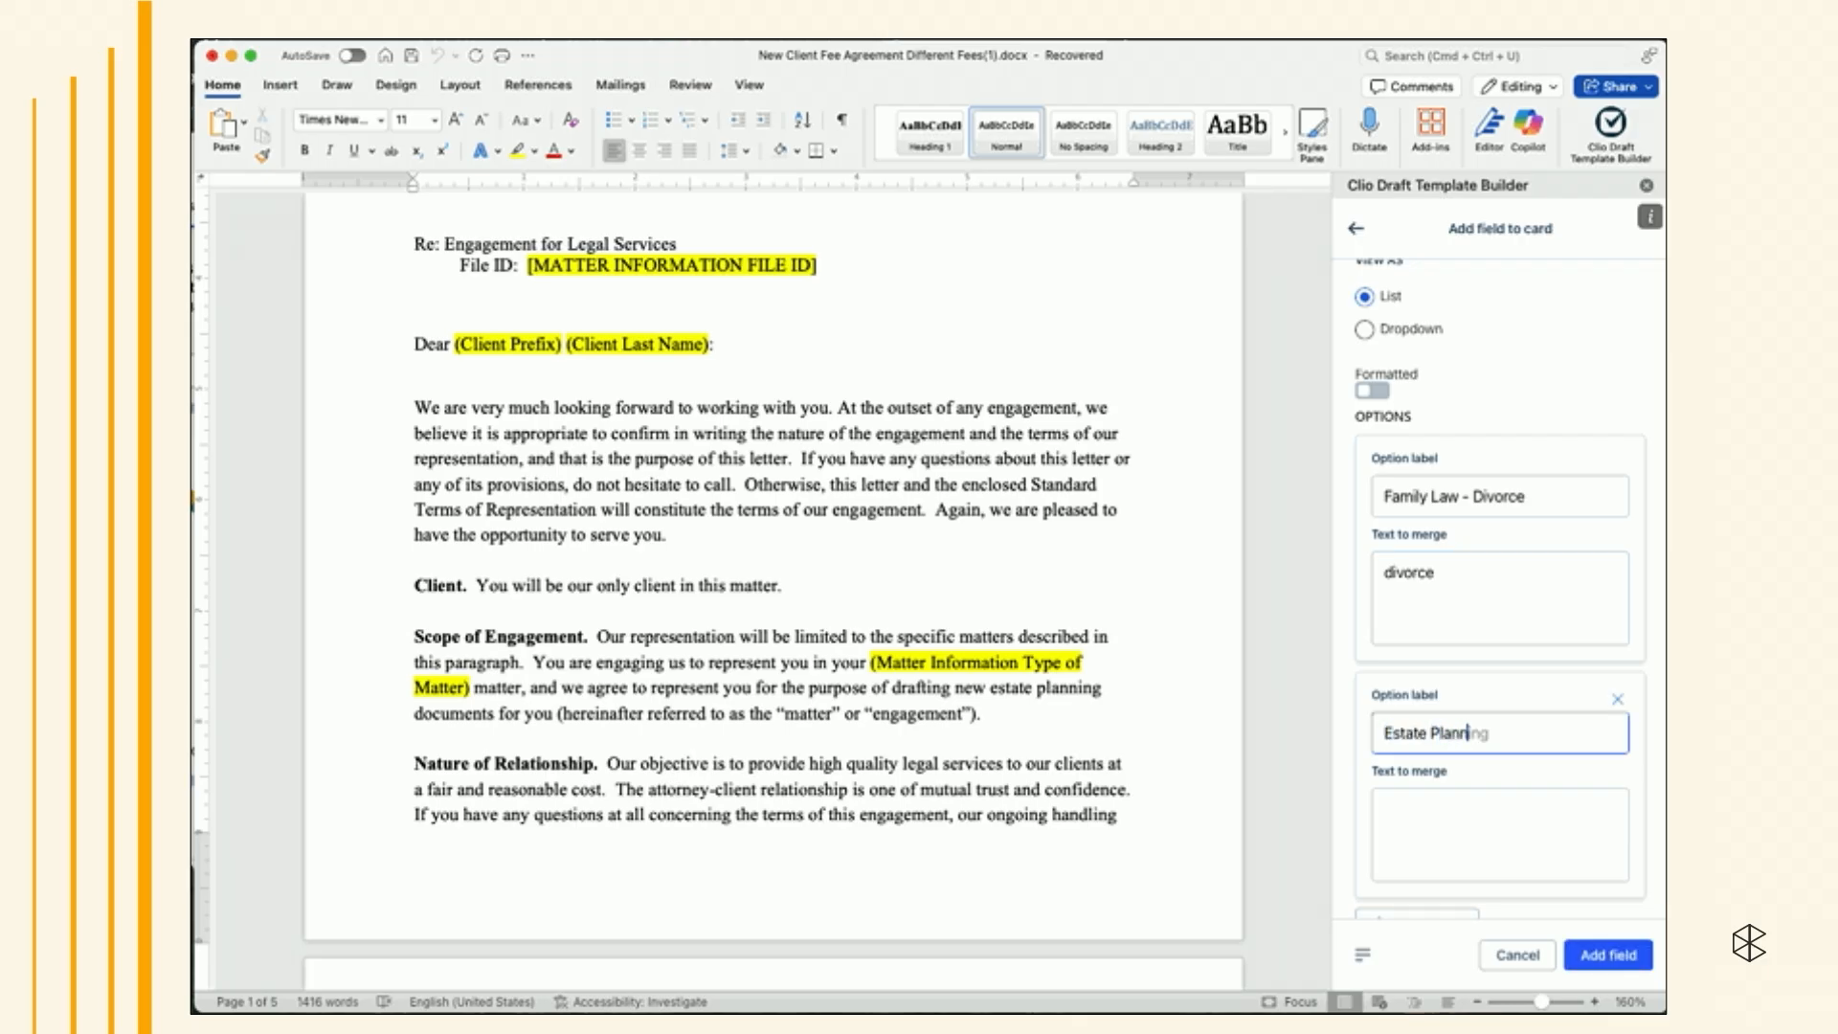
text( - basic estate plan)
click(1408, 802)
text(estate planning)
- Add a third option labeled "Hybrid - Divorce and Estate Planning" with merge text "divorce and estate planning", then save the field
scroll(1493, 728, down, 3)
click(1435, 773)
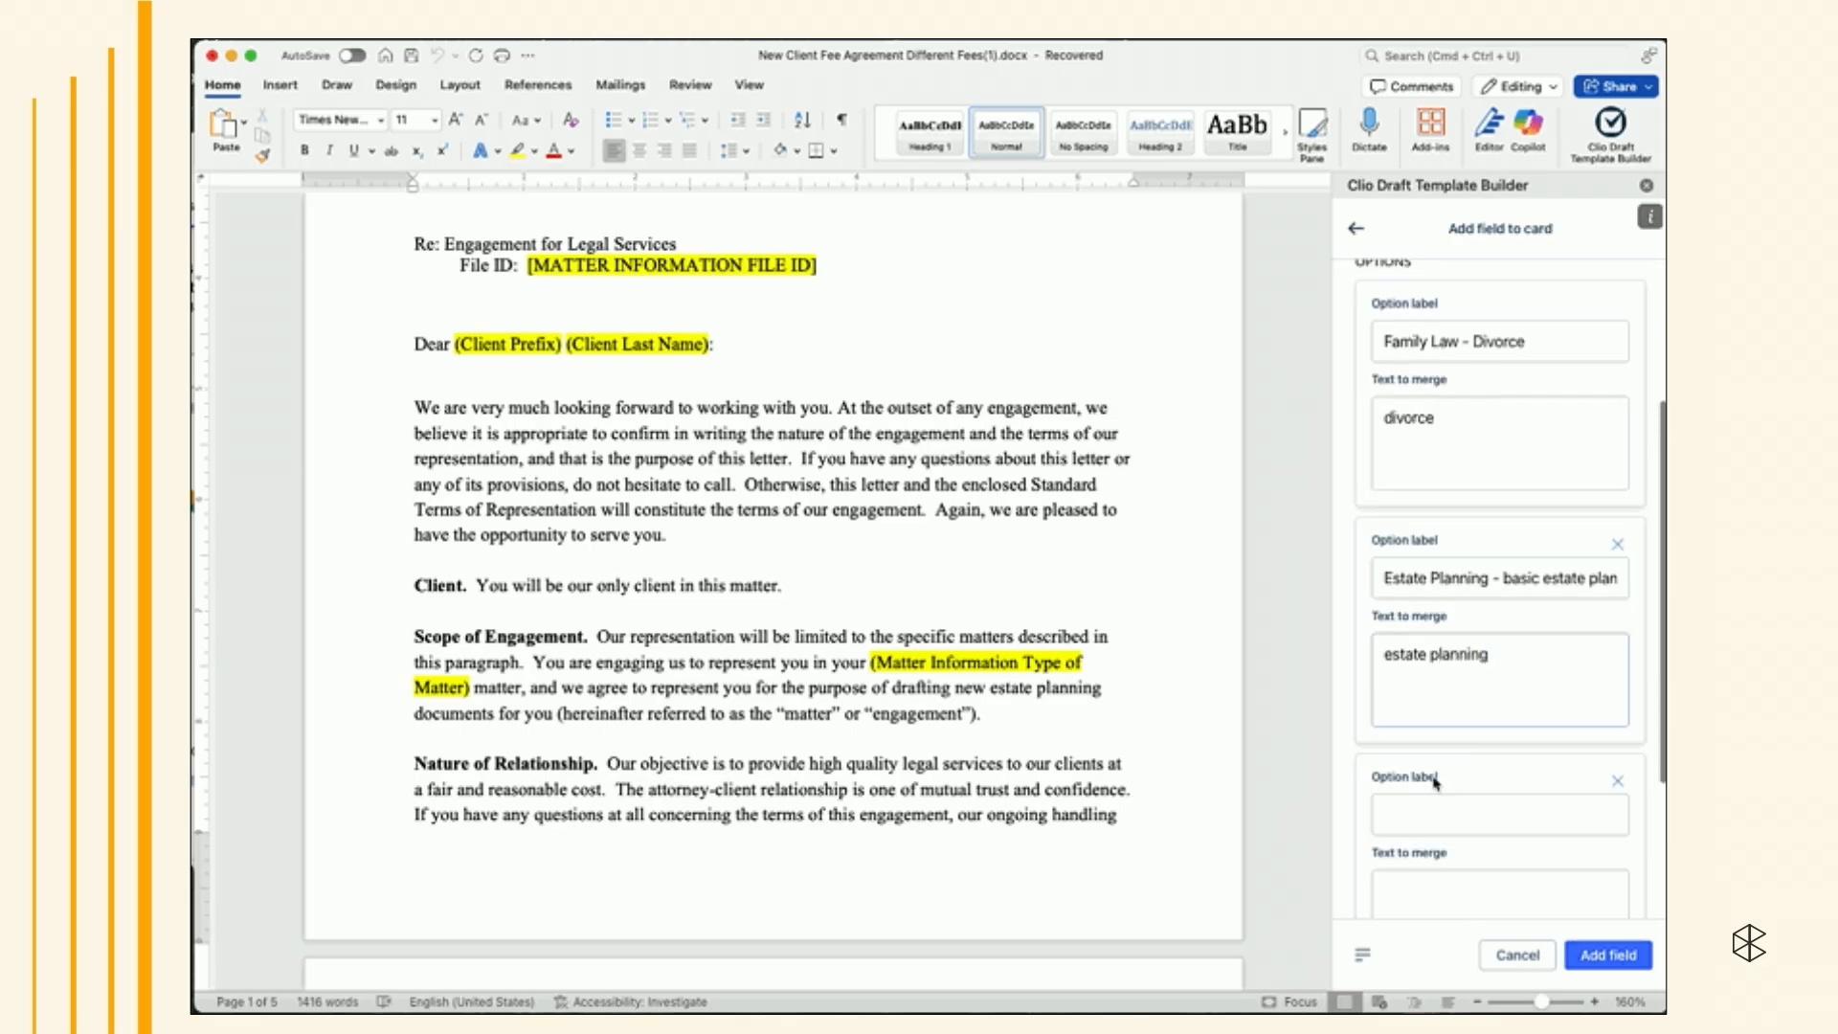
scroll(1435, 781, down, 2)
click(1435, 739)
text(Hy)
text(brid)
text( - Famil)
key(BackSpace)
key(BackSpace)
key(BackSpace)
key(BackSpace)
key(BackSpace)
text(Divorce and Estate Planning)
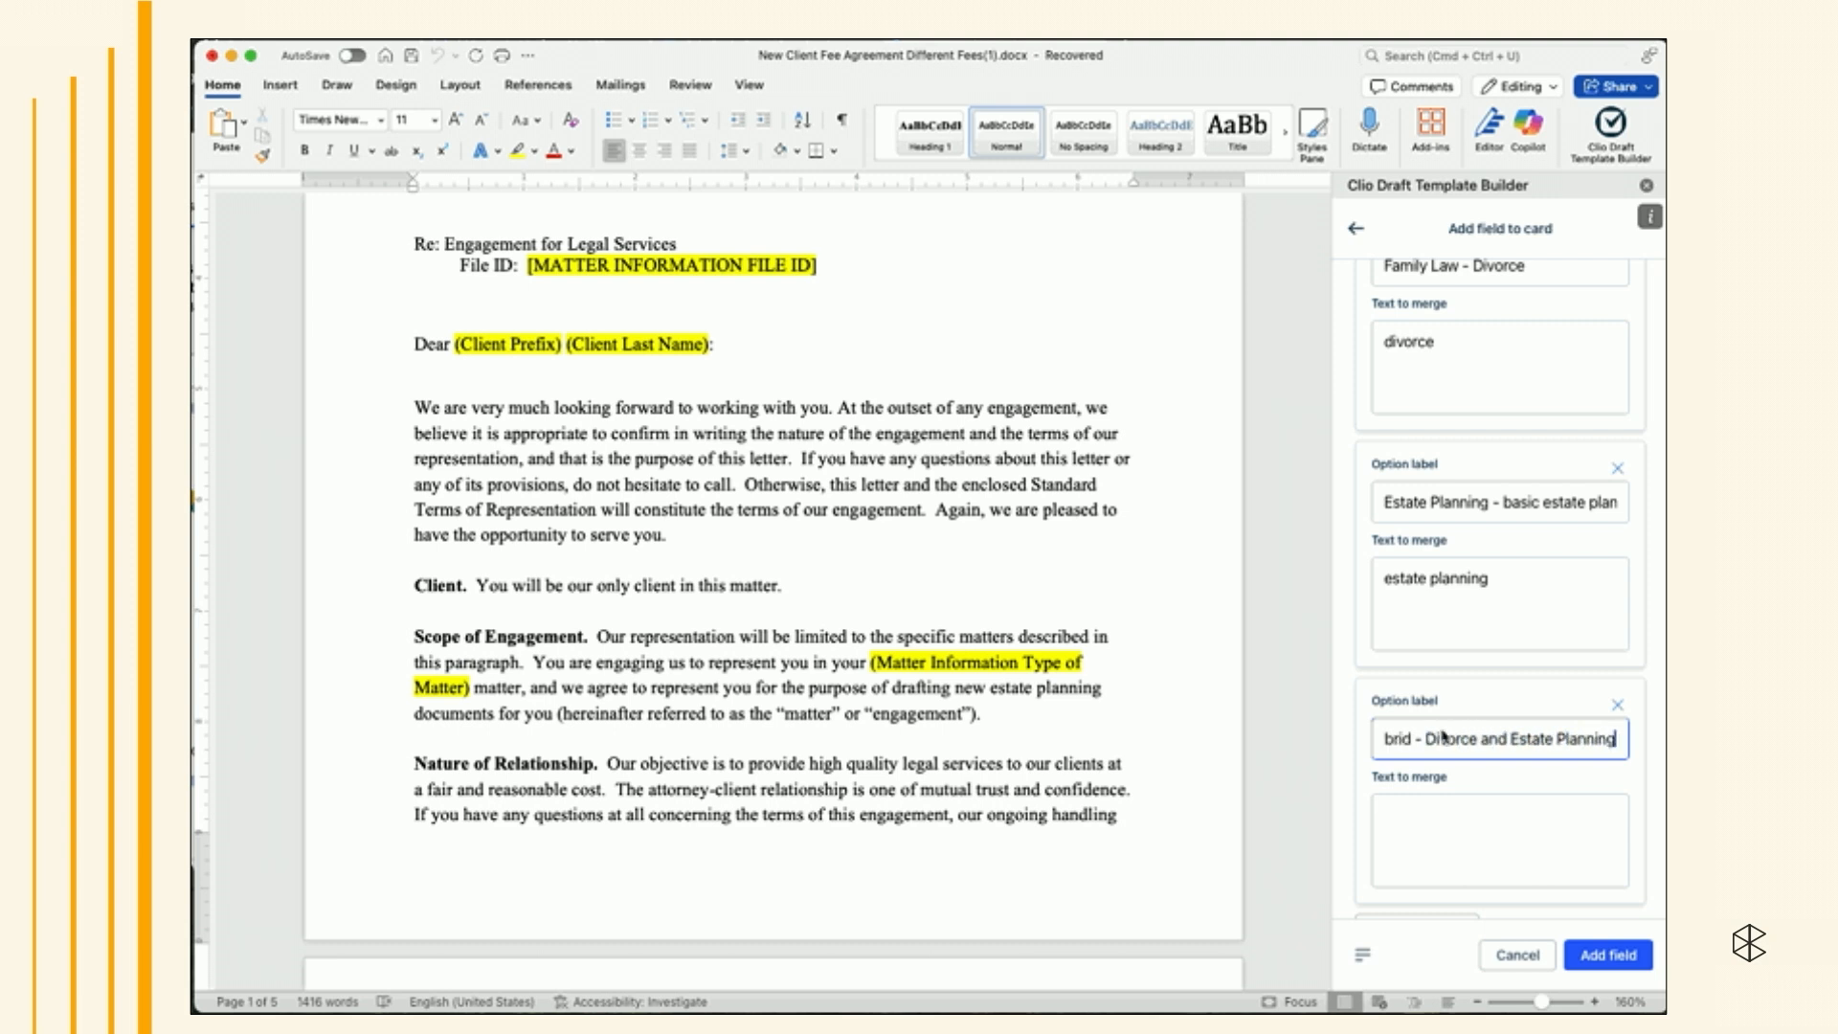
click(1491, 820)
text(d)
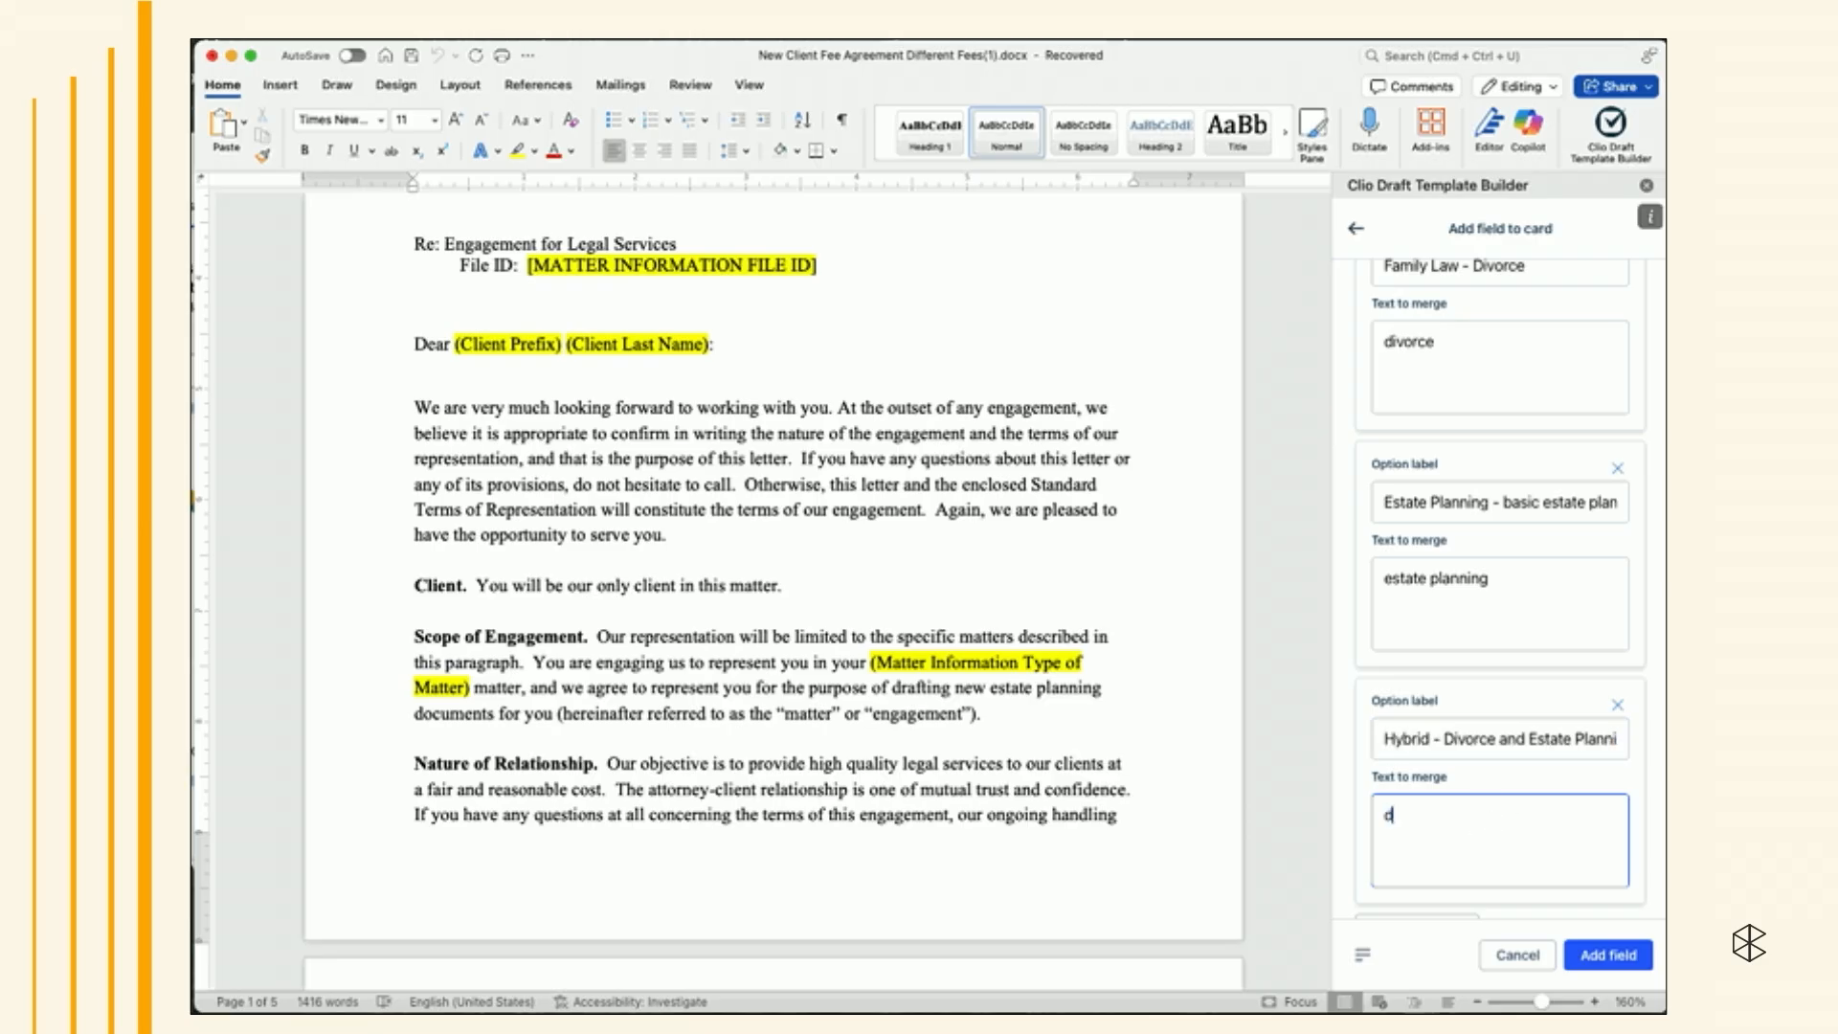
text(ivorce and estate planning)
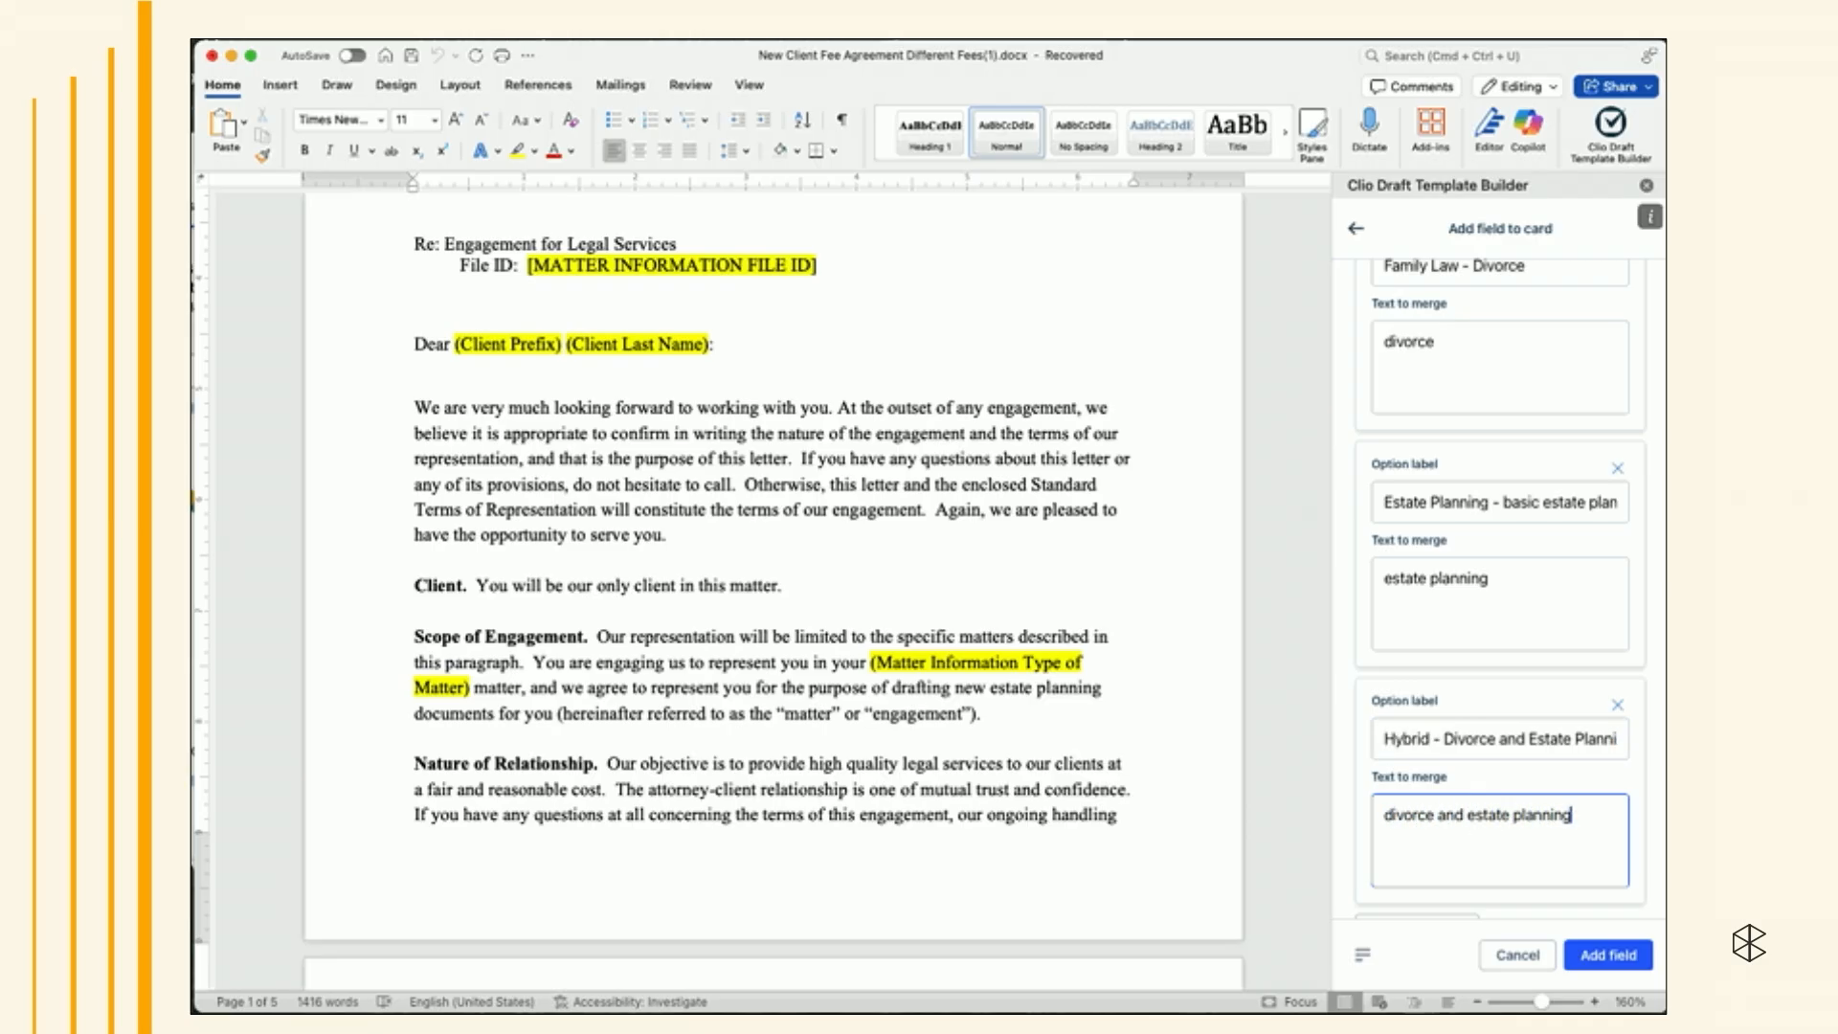
click(1606, 954)
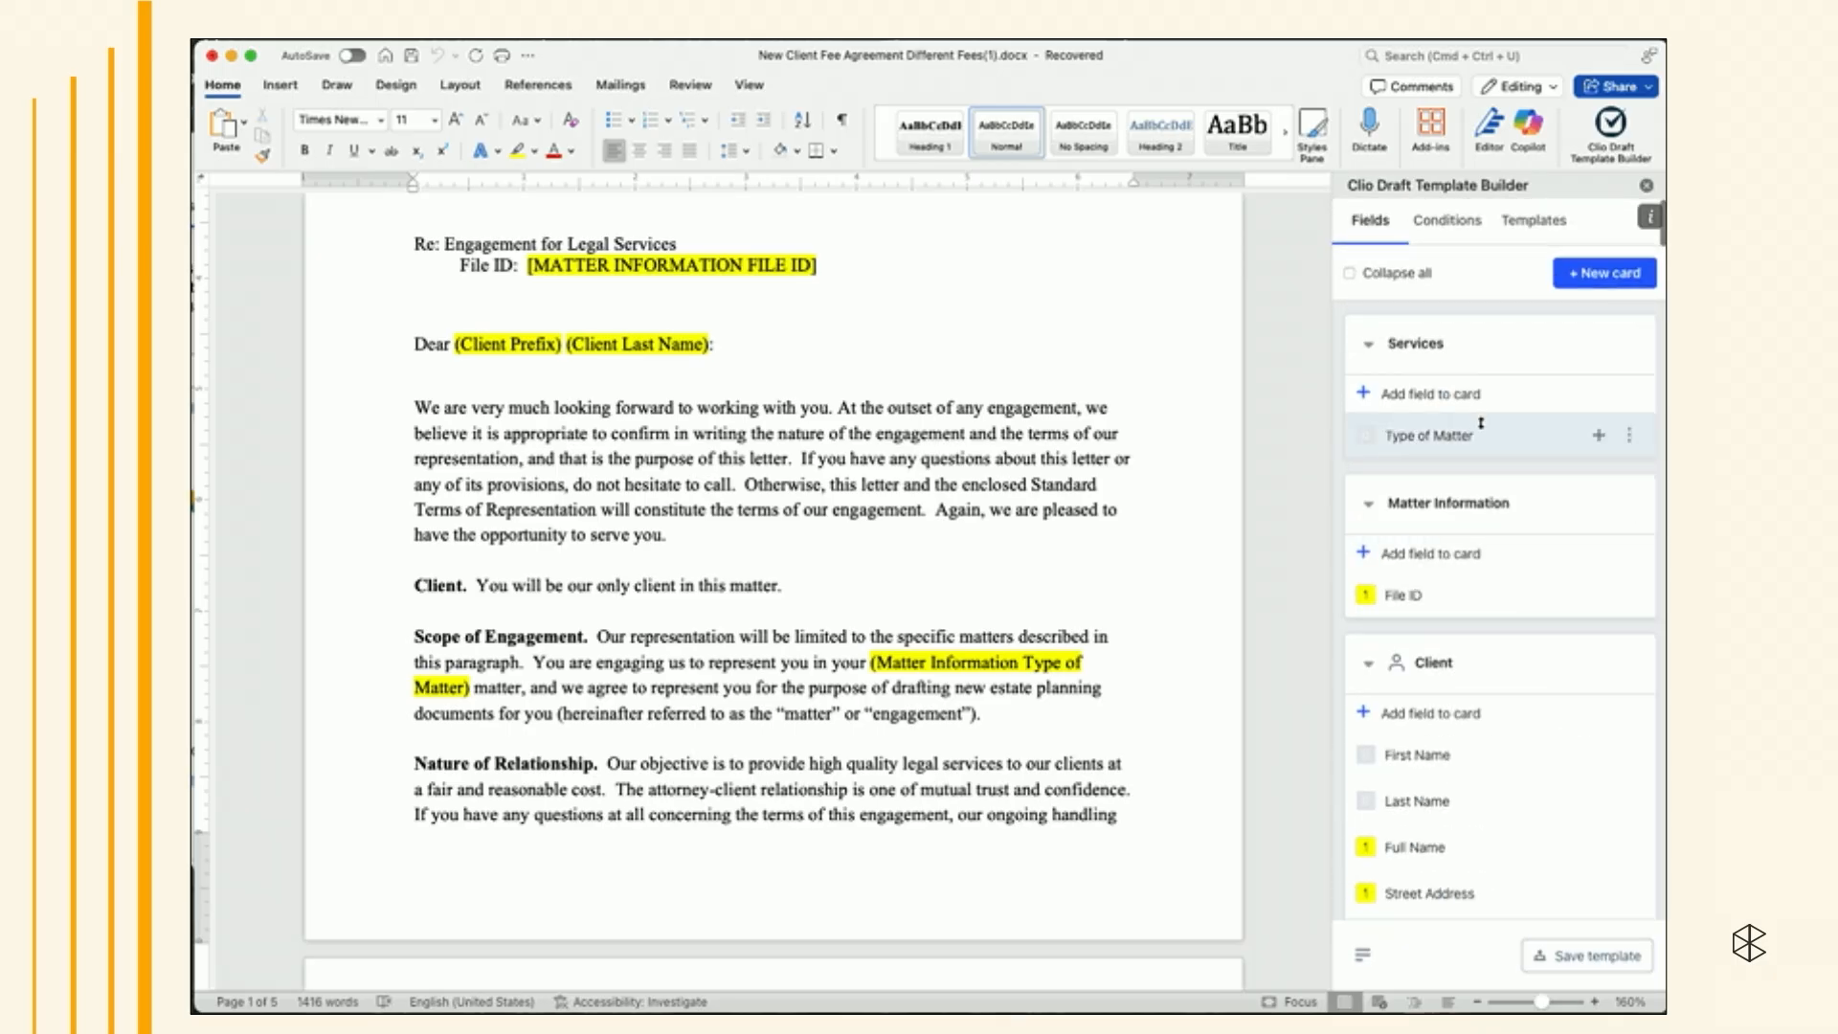
- Replace the (Matter Information Type of Matter) placeholder with the Services card's Type of Matter field
click(902, 660)
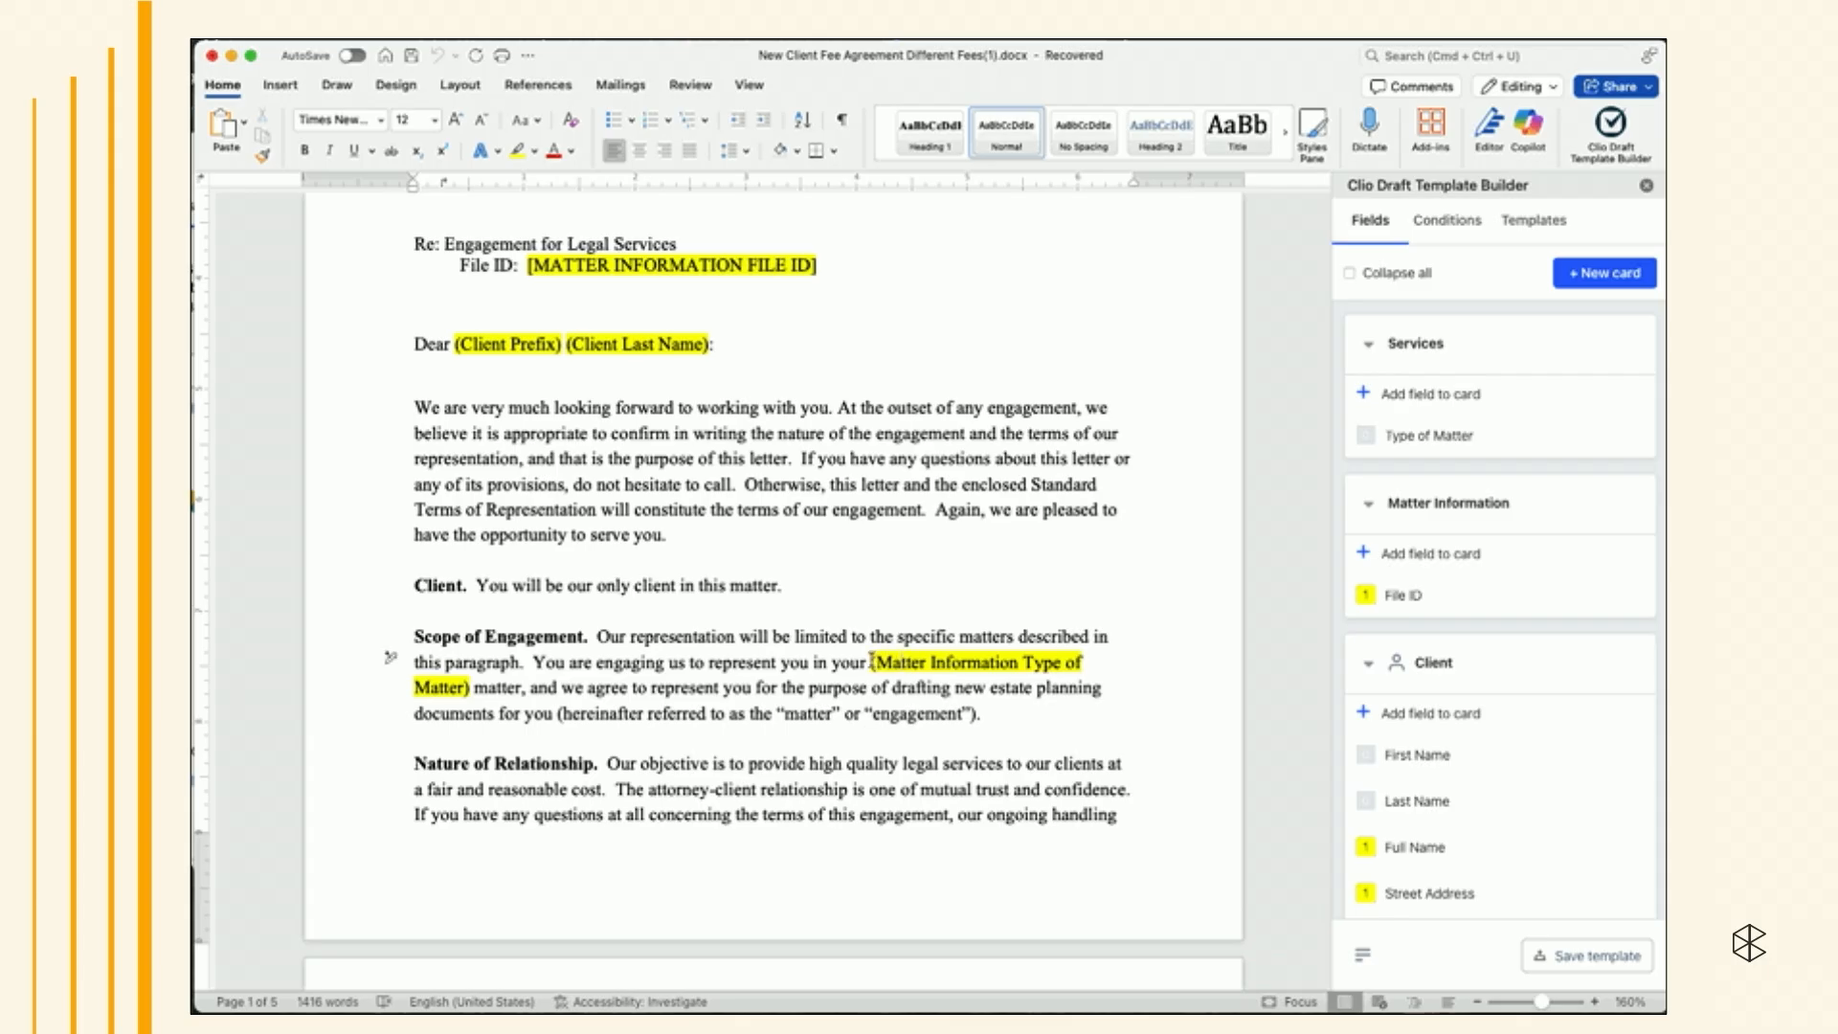
drag(871, 661, 469, 691)
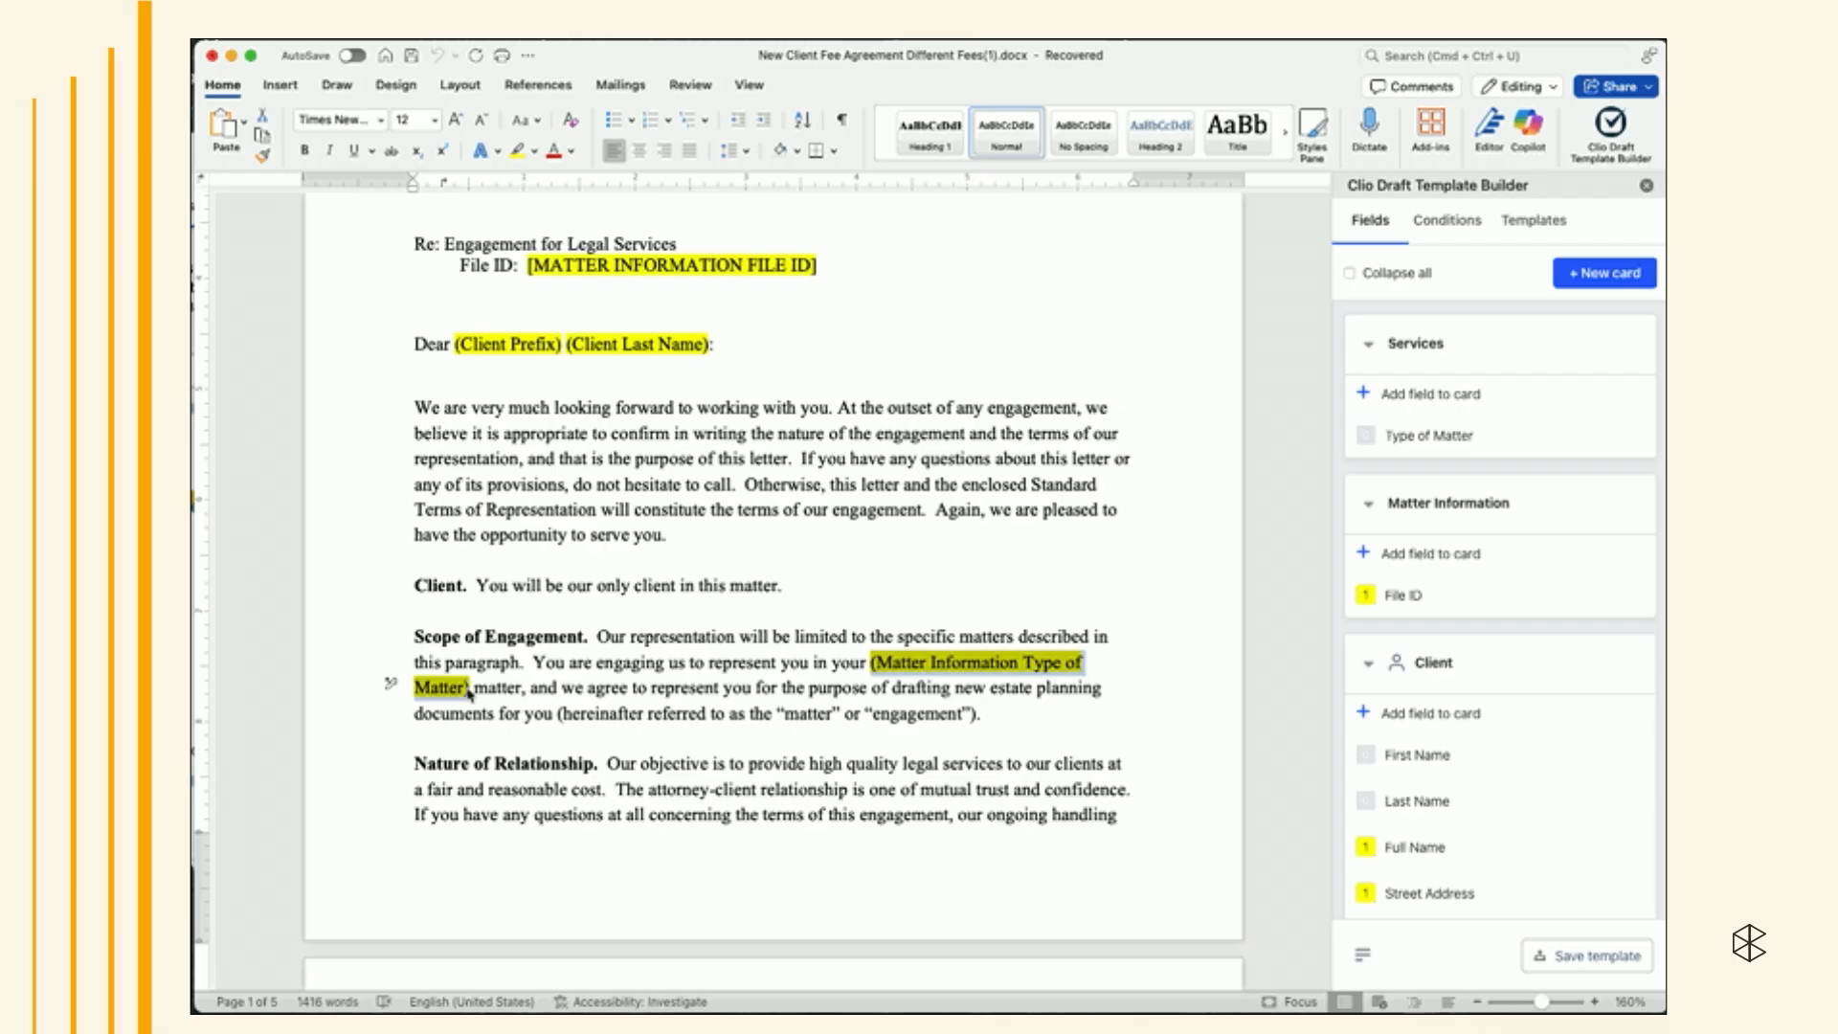
click(1598, 435)
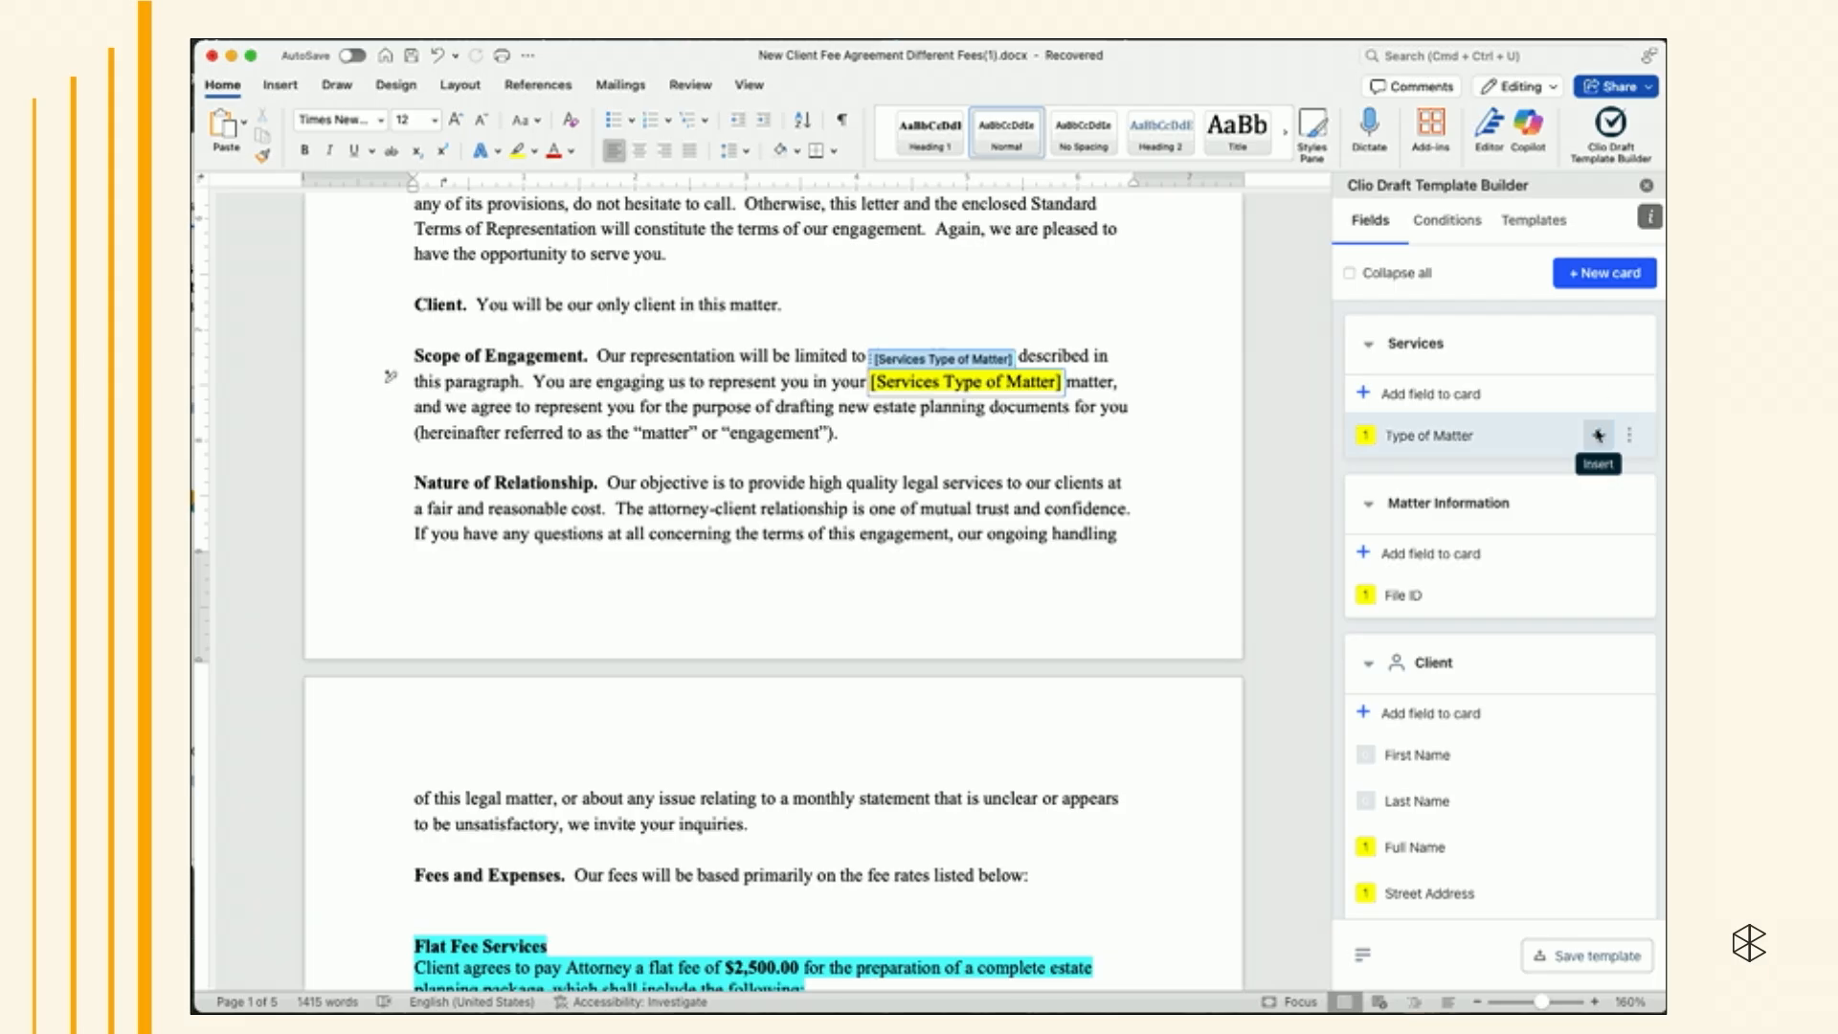
- Add a new Other card labeled Services to the template builder
key(super+Tab)
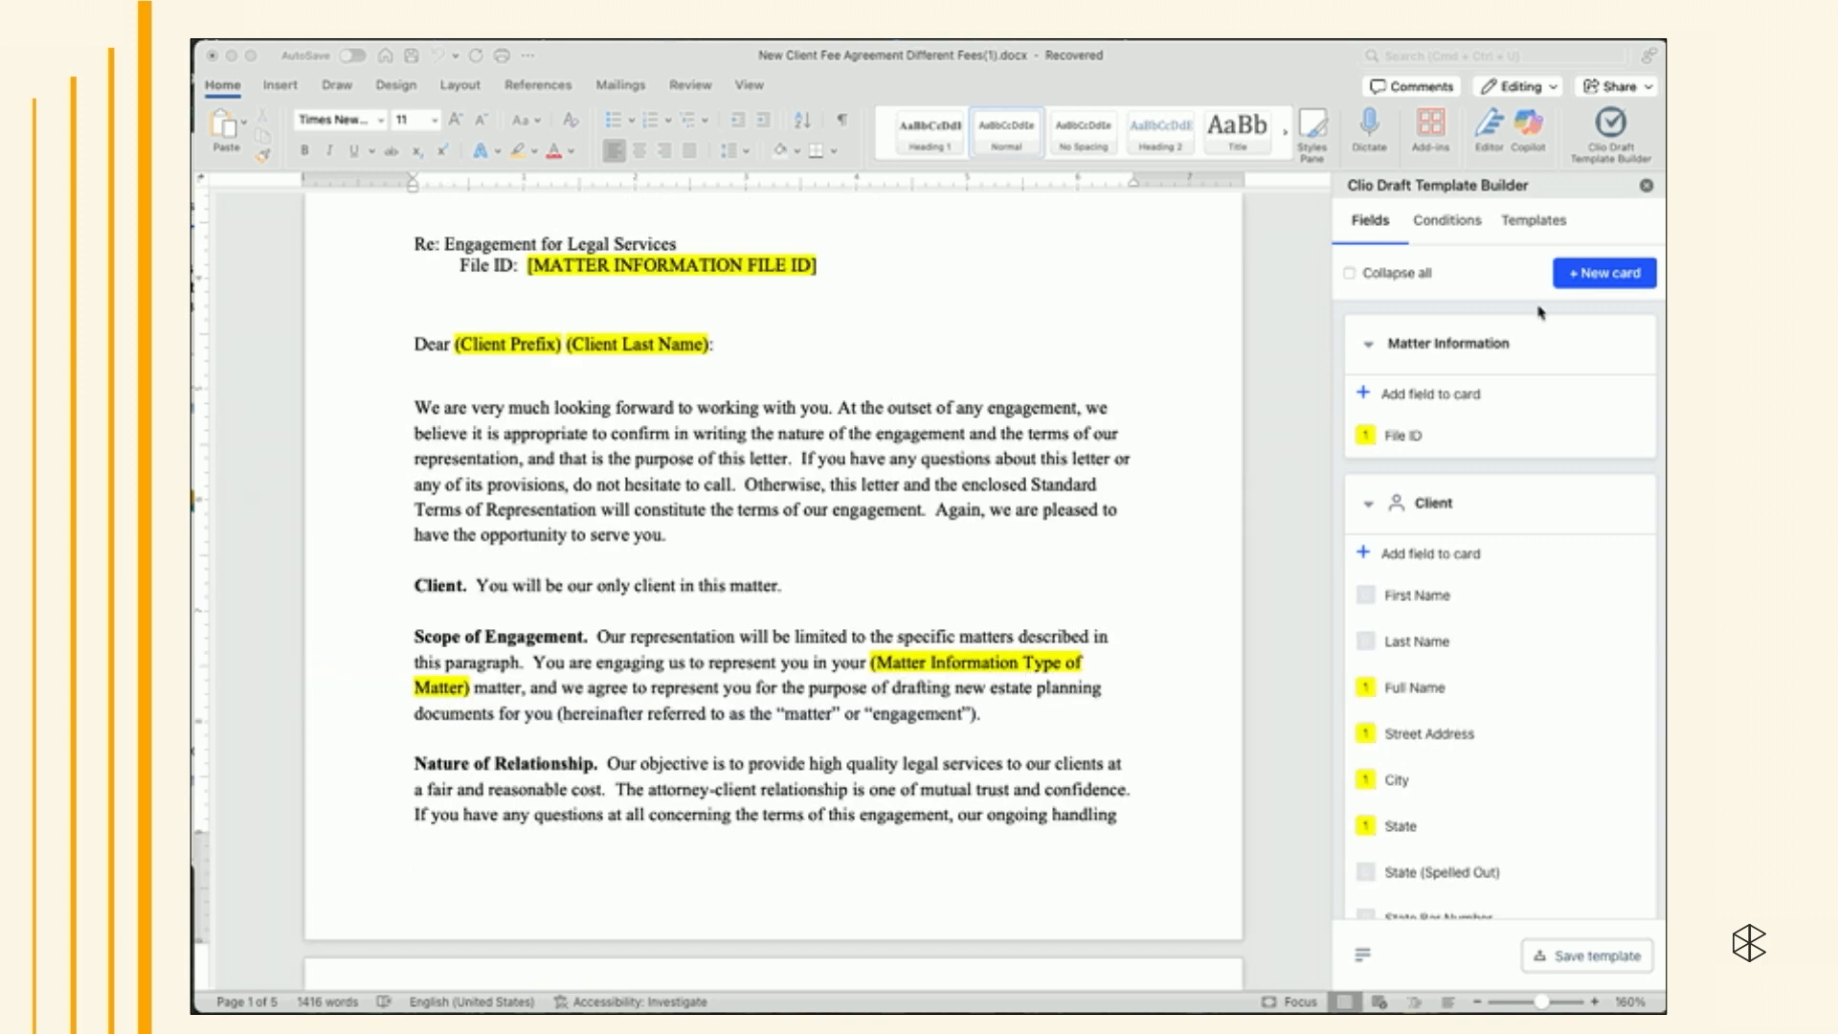
click(1569, 275)
click(1450, 403)
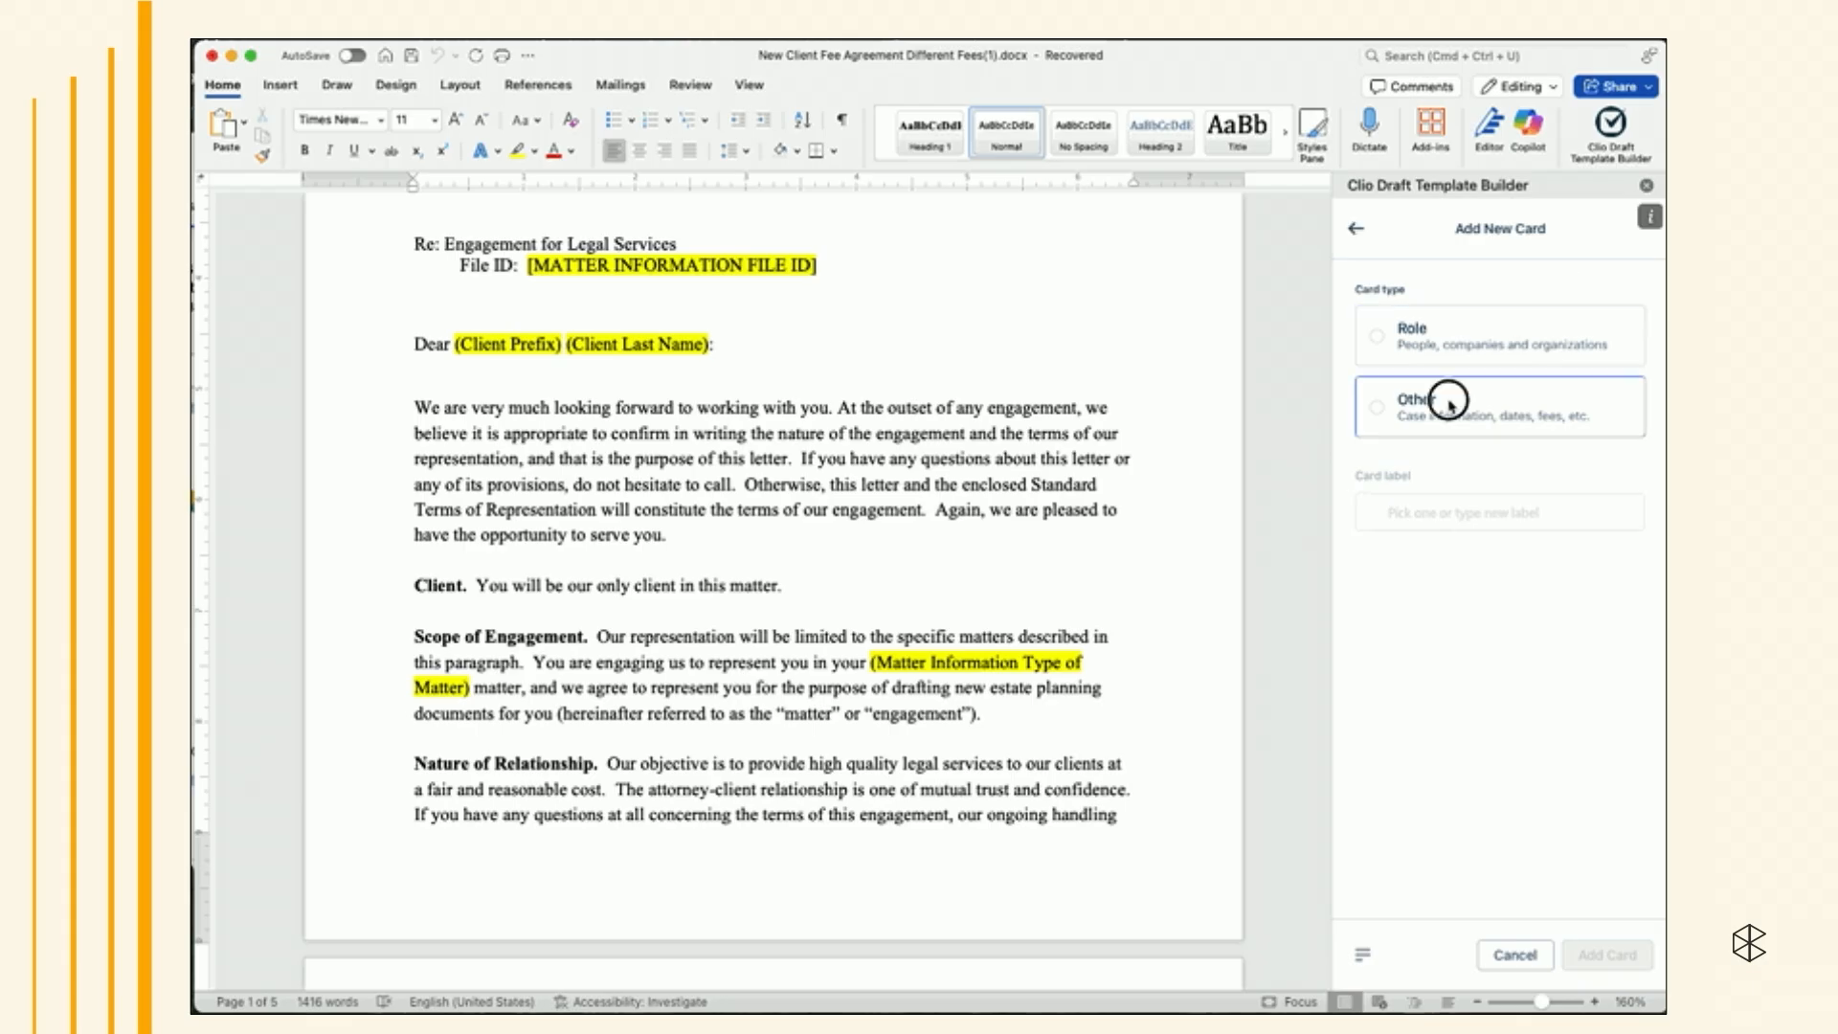
click(1414, 510)
text(Ser)
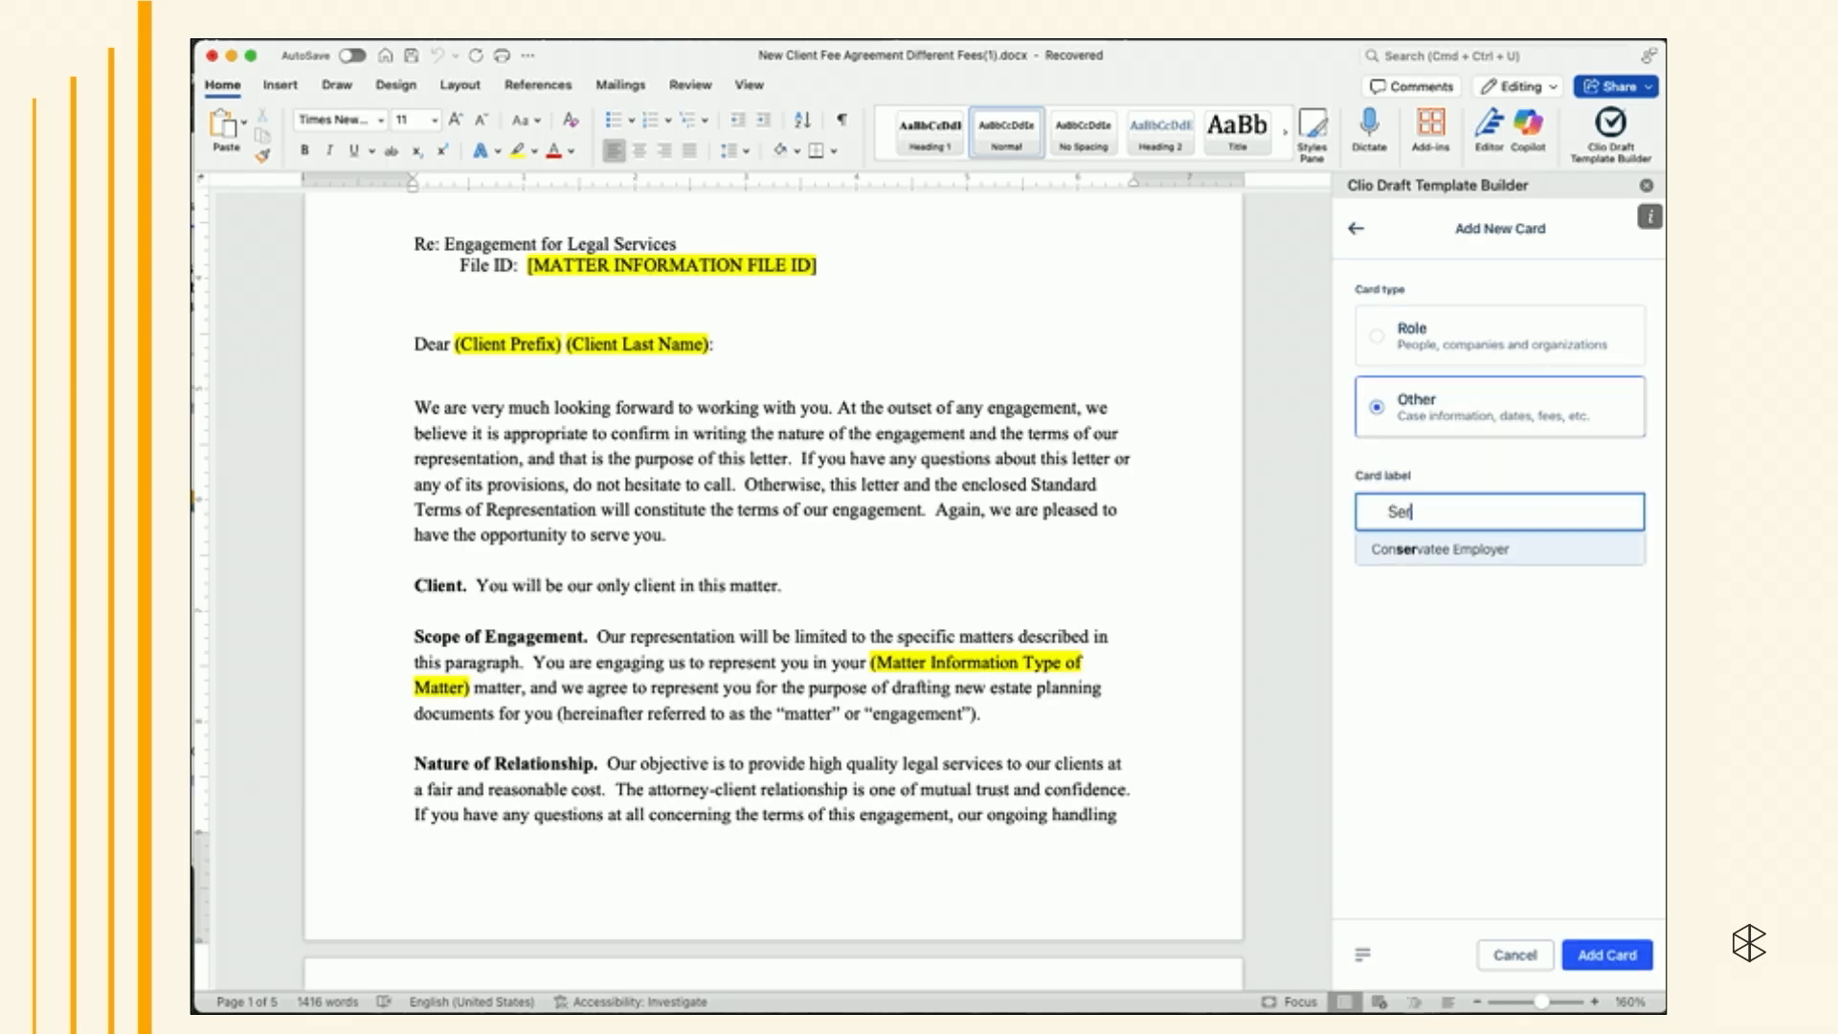
text(vices)
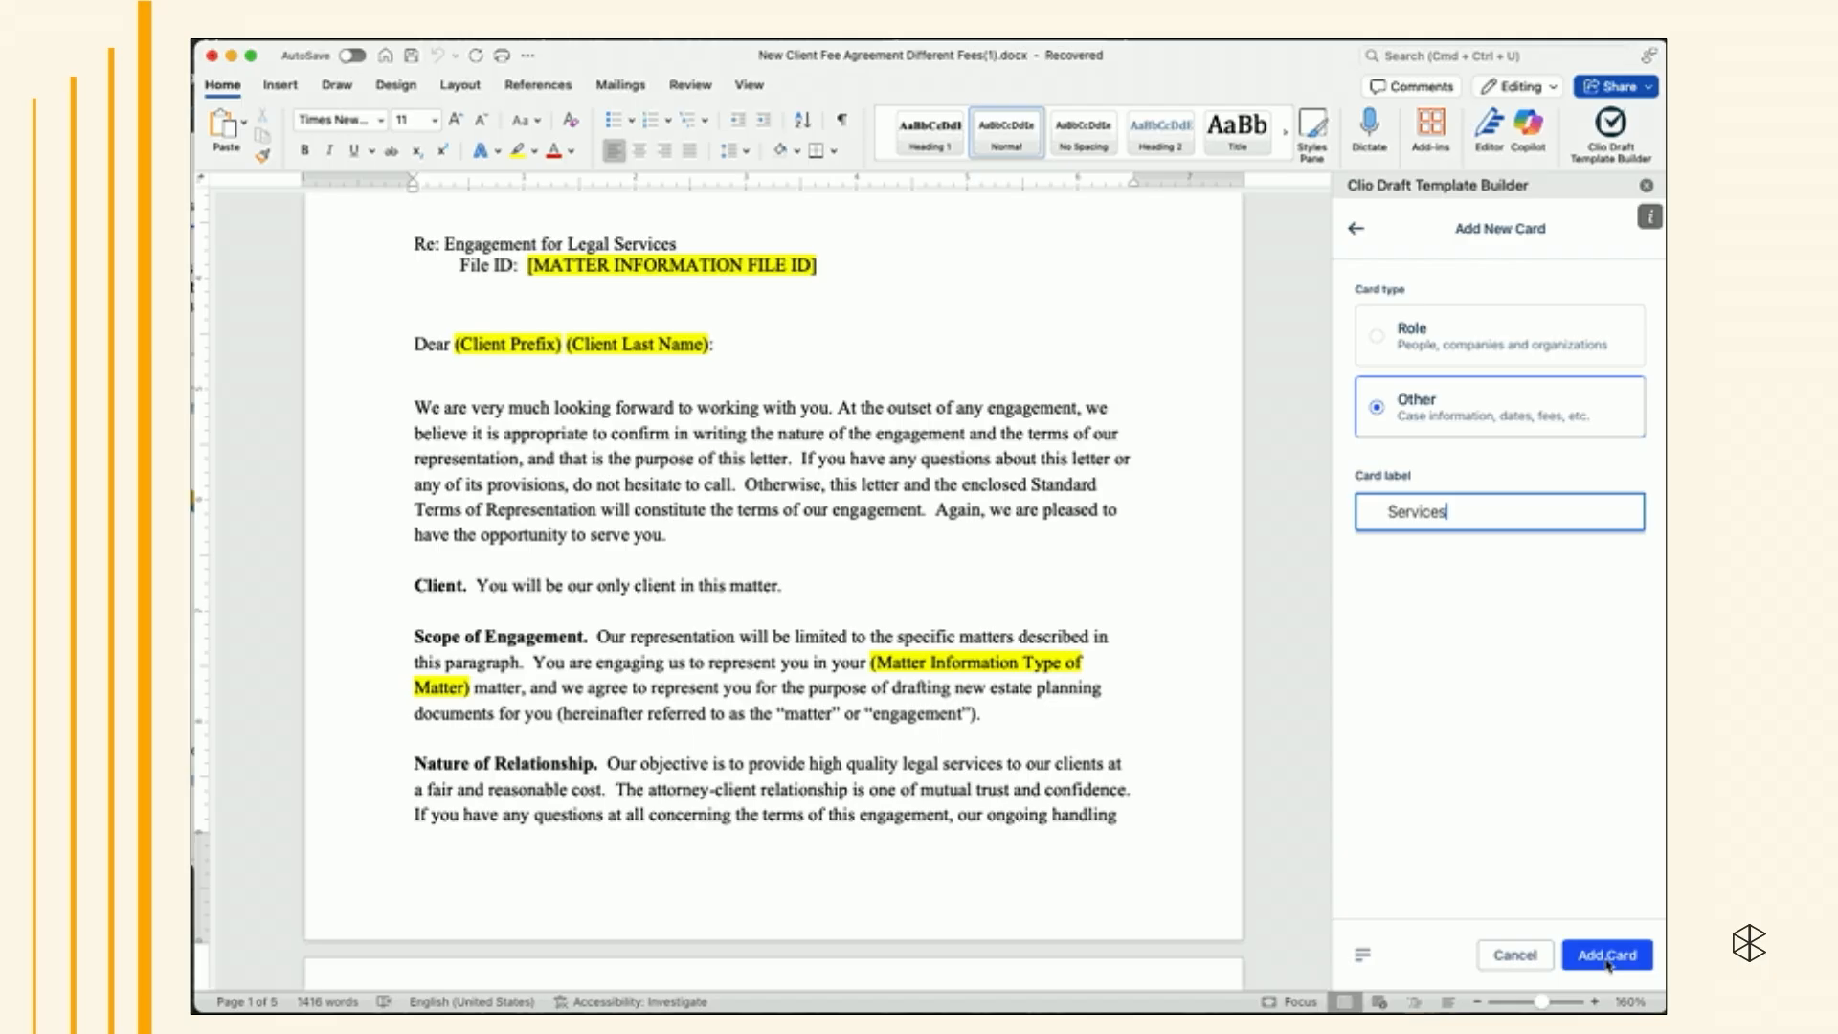
click(1607, 956)
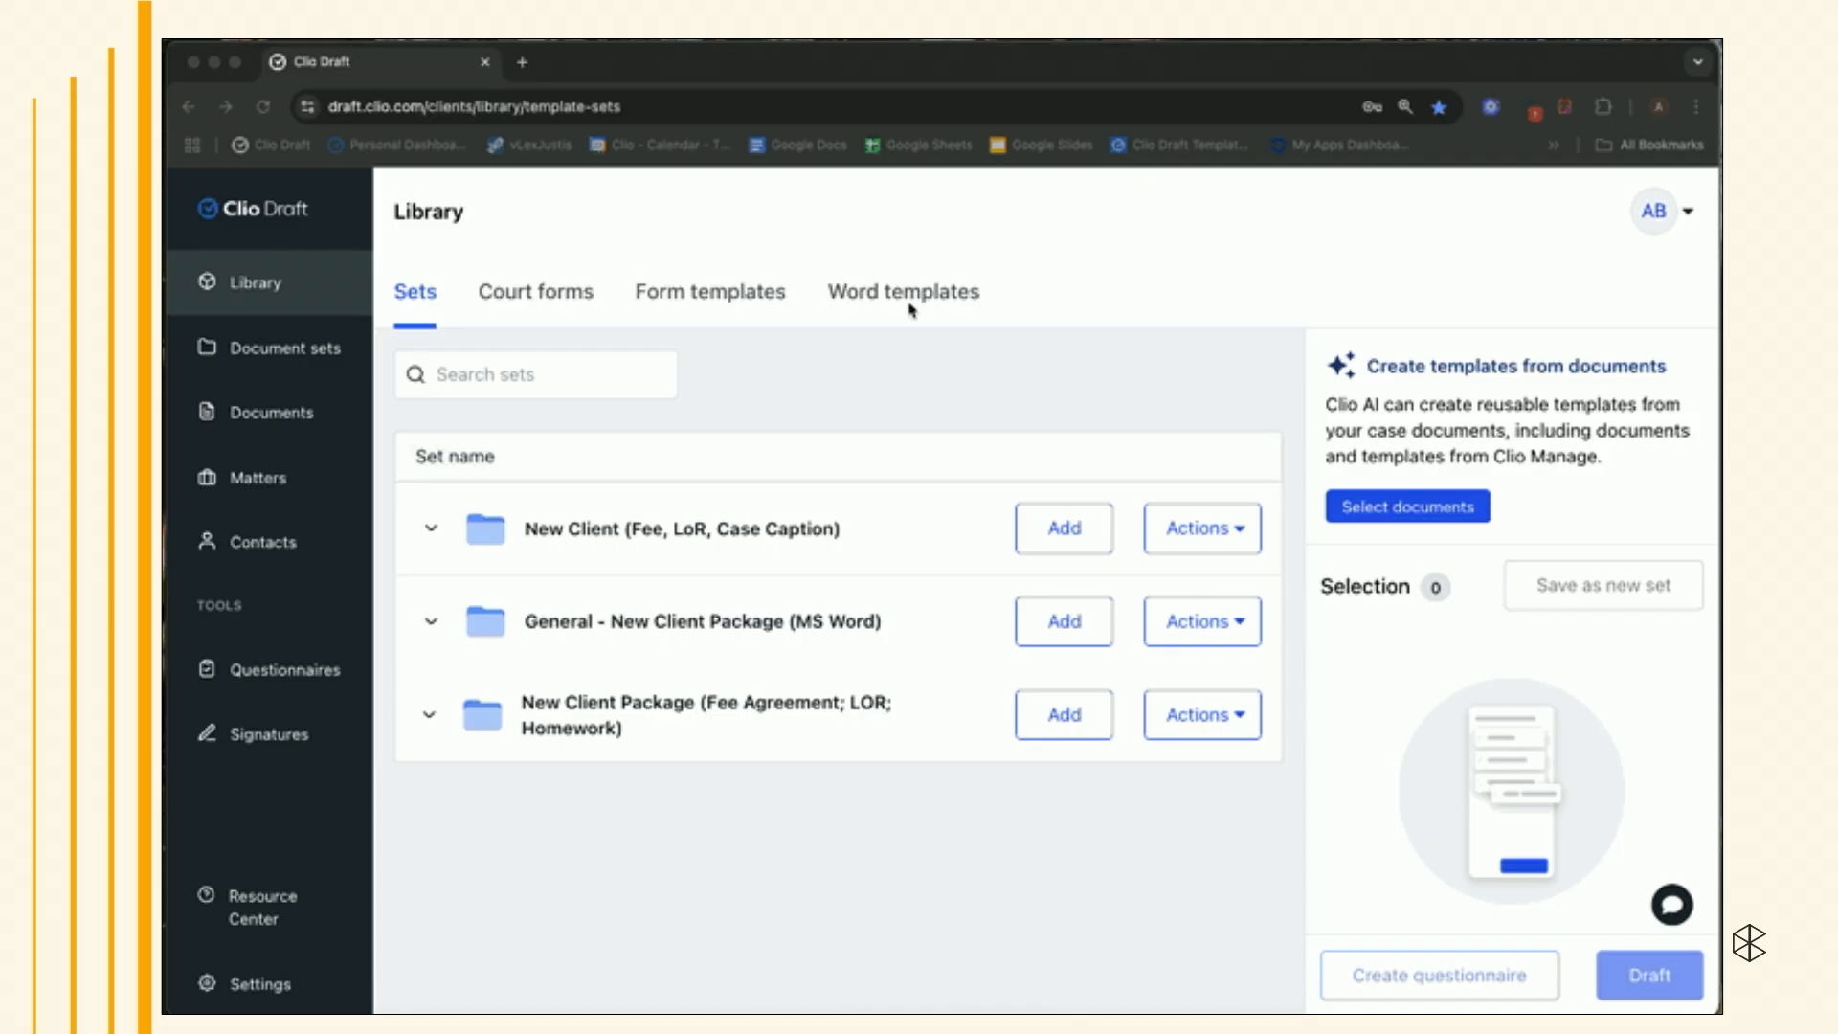
- Switch to Clio Draft in the browser and add the "New Fee Agreement with Different Fees" Word template to the selection after previewing it
click(909, 304)
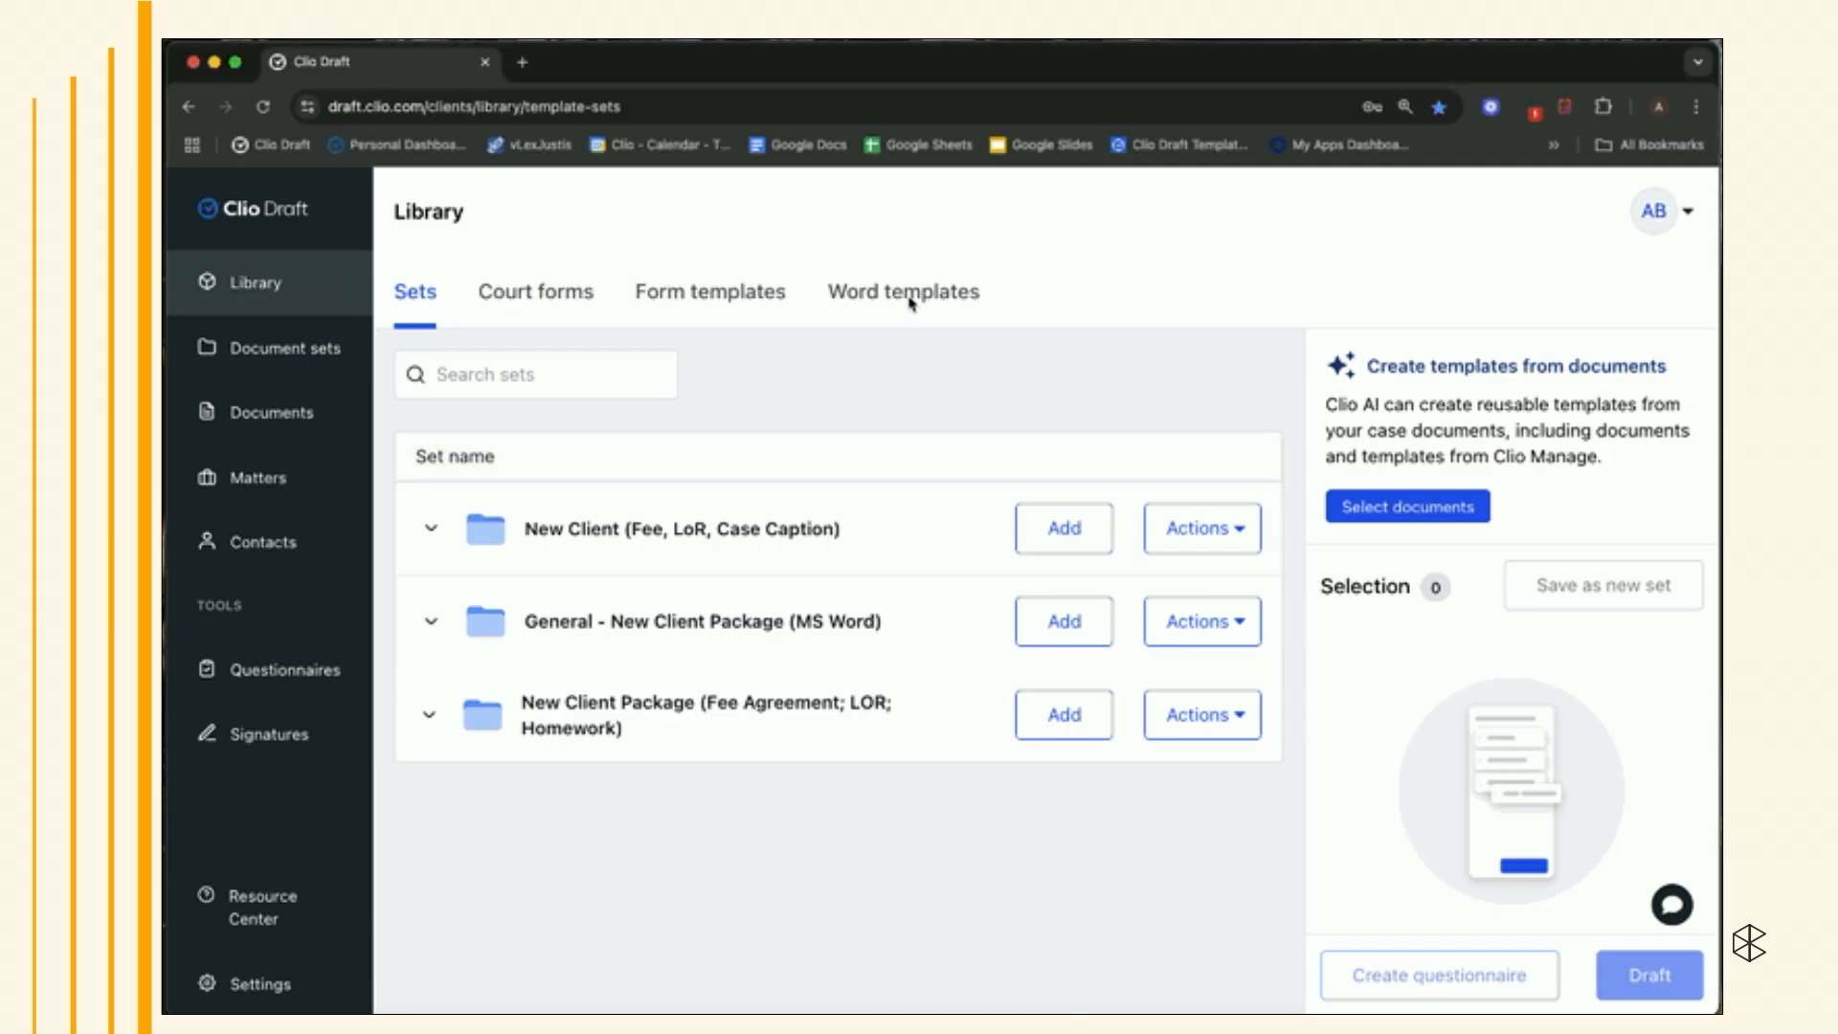
click(1165, 529)
click(1148, 669)
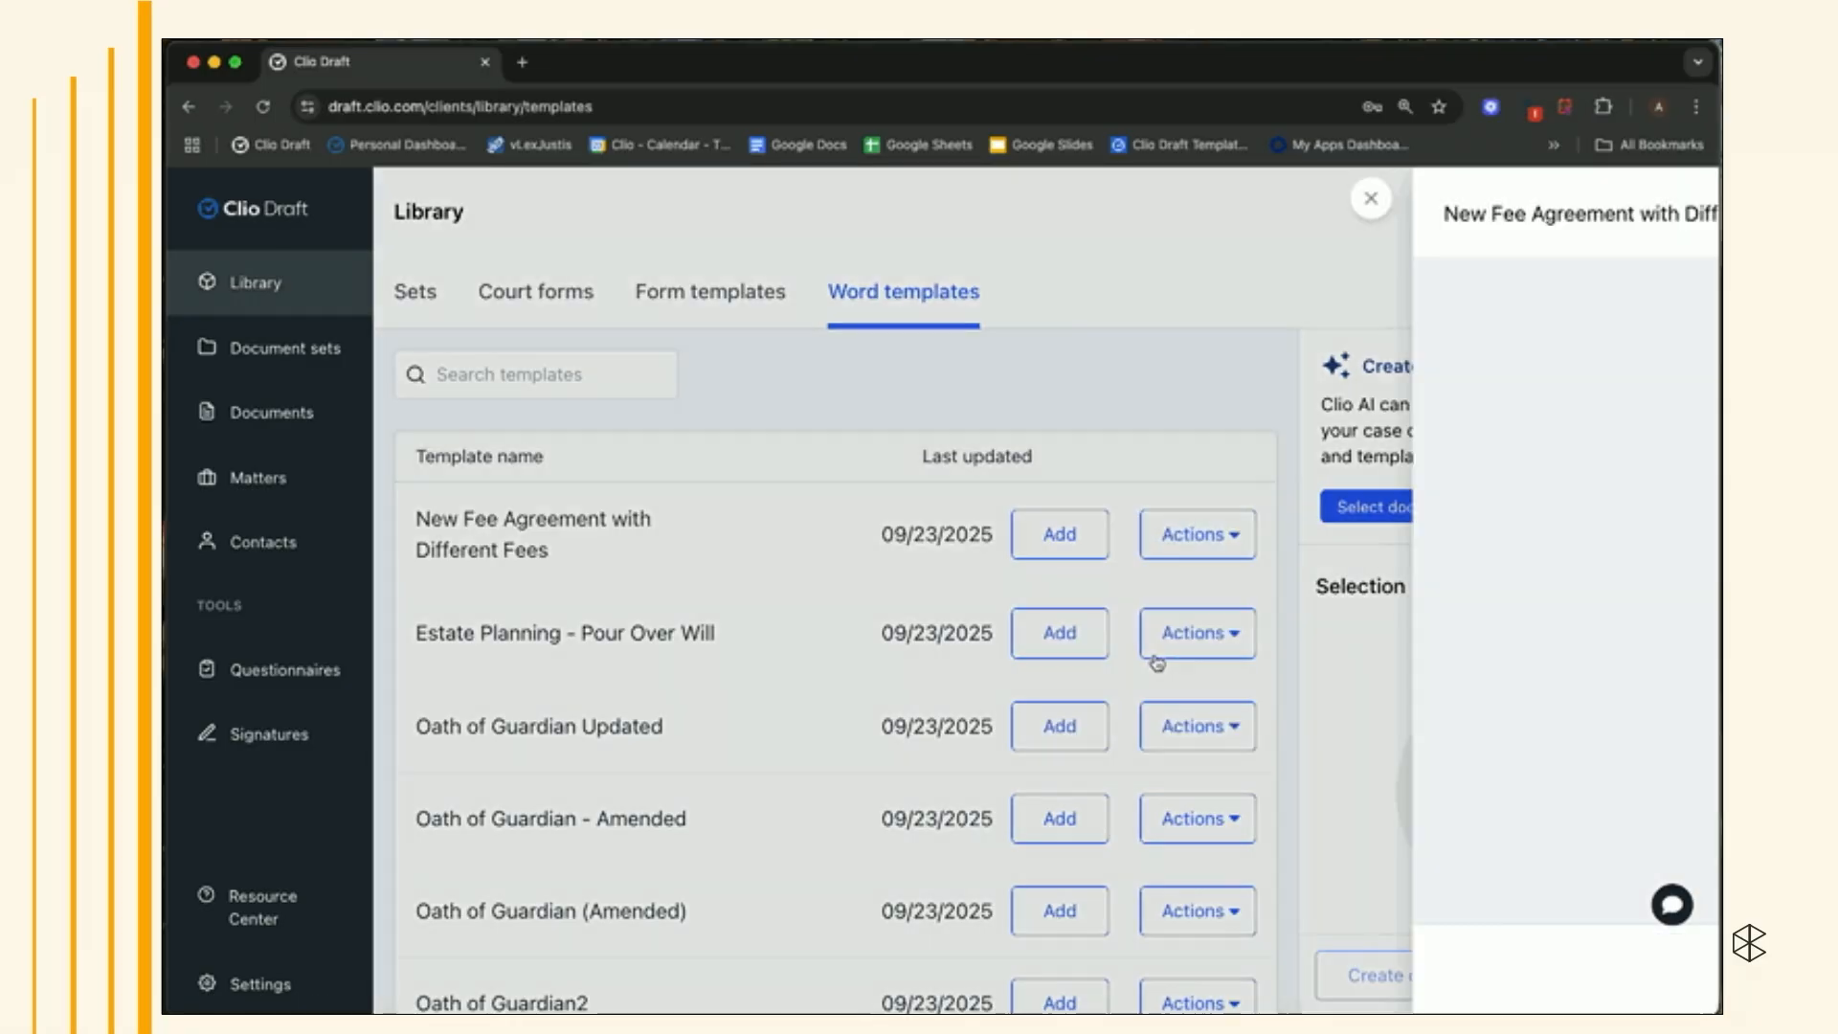
scroll(1156, 658, down, 5)
scroll(1156, 661, down, 4)
scroll(698, 301, up, 7)
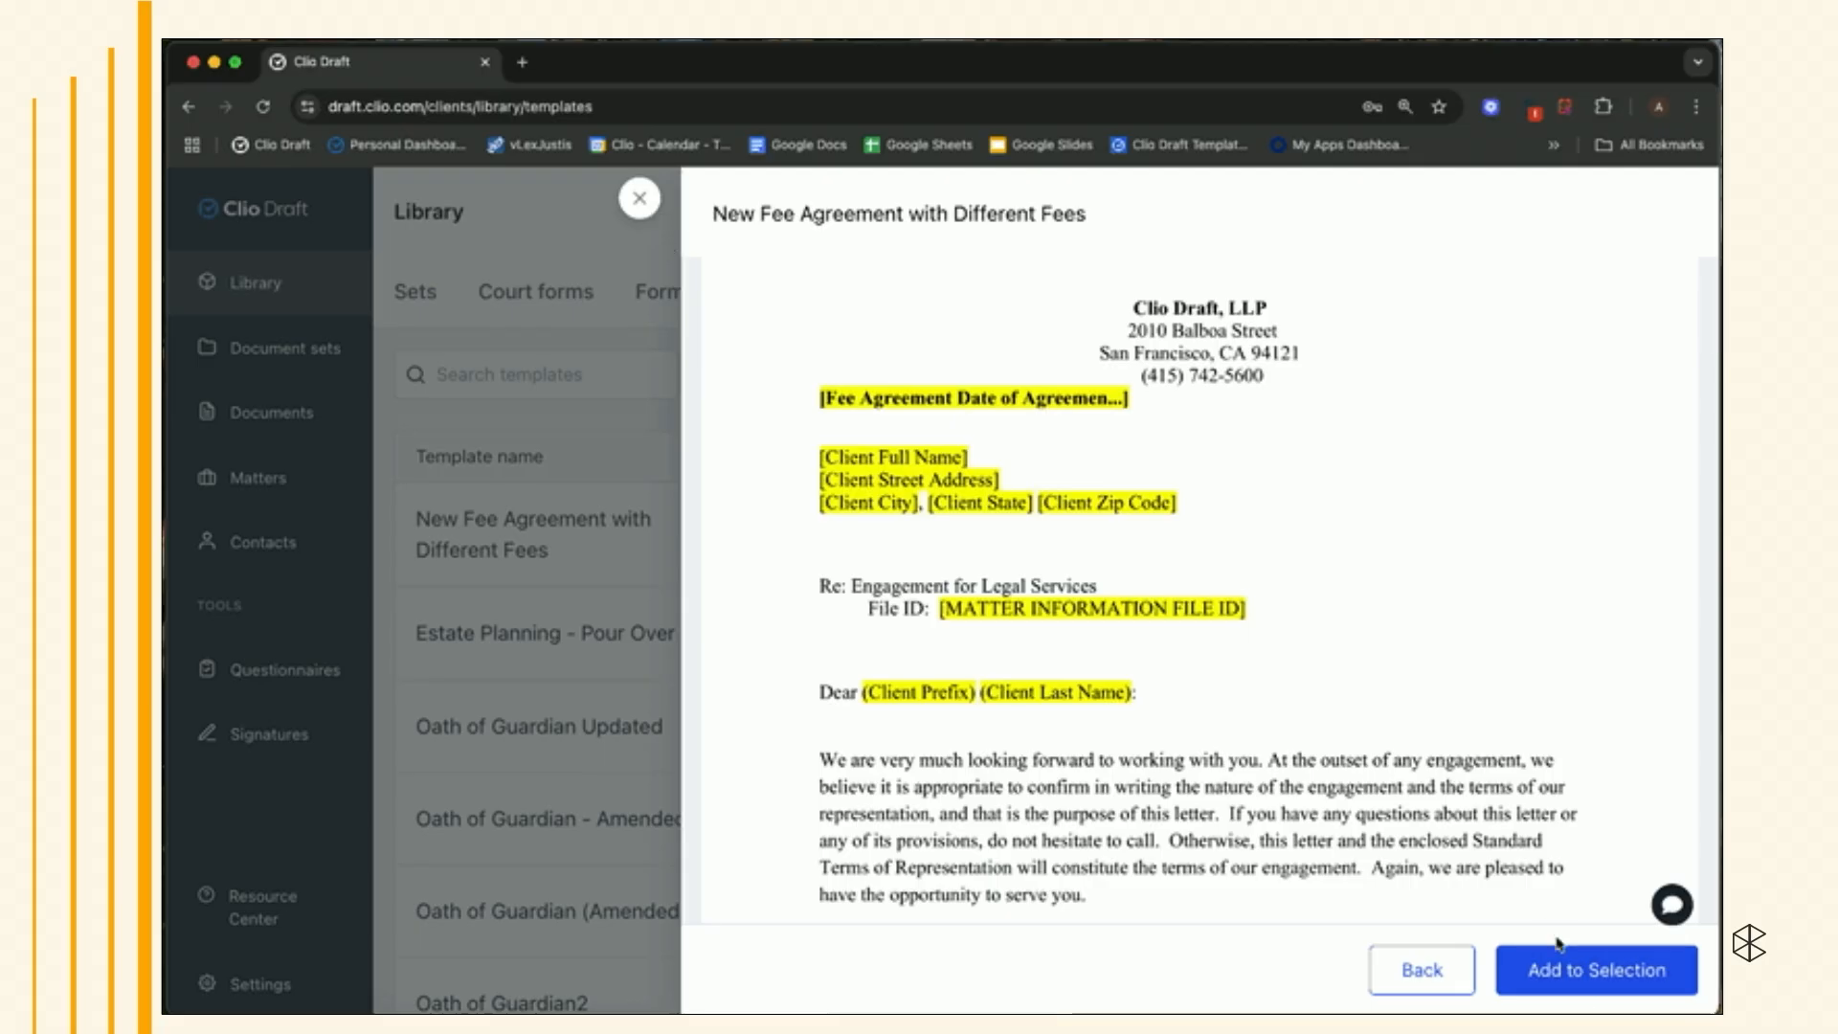
click(1553, 968)
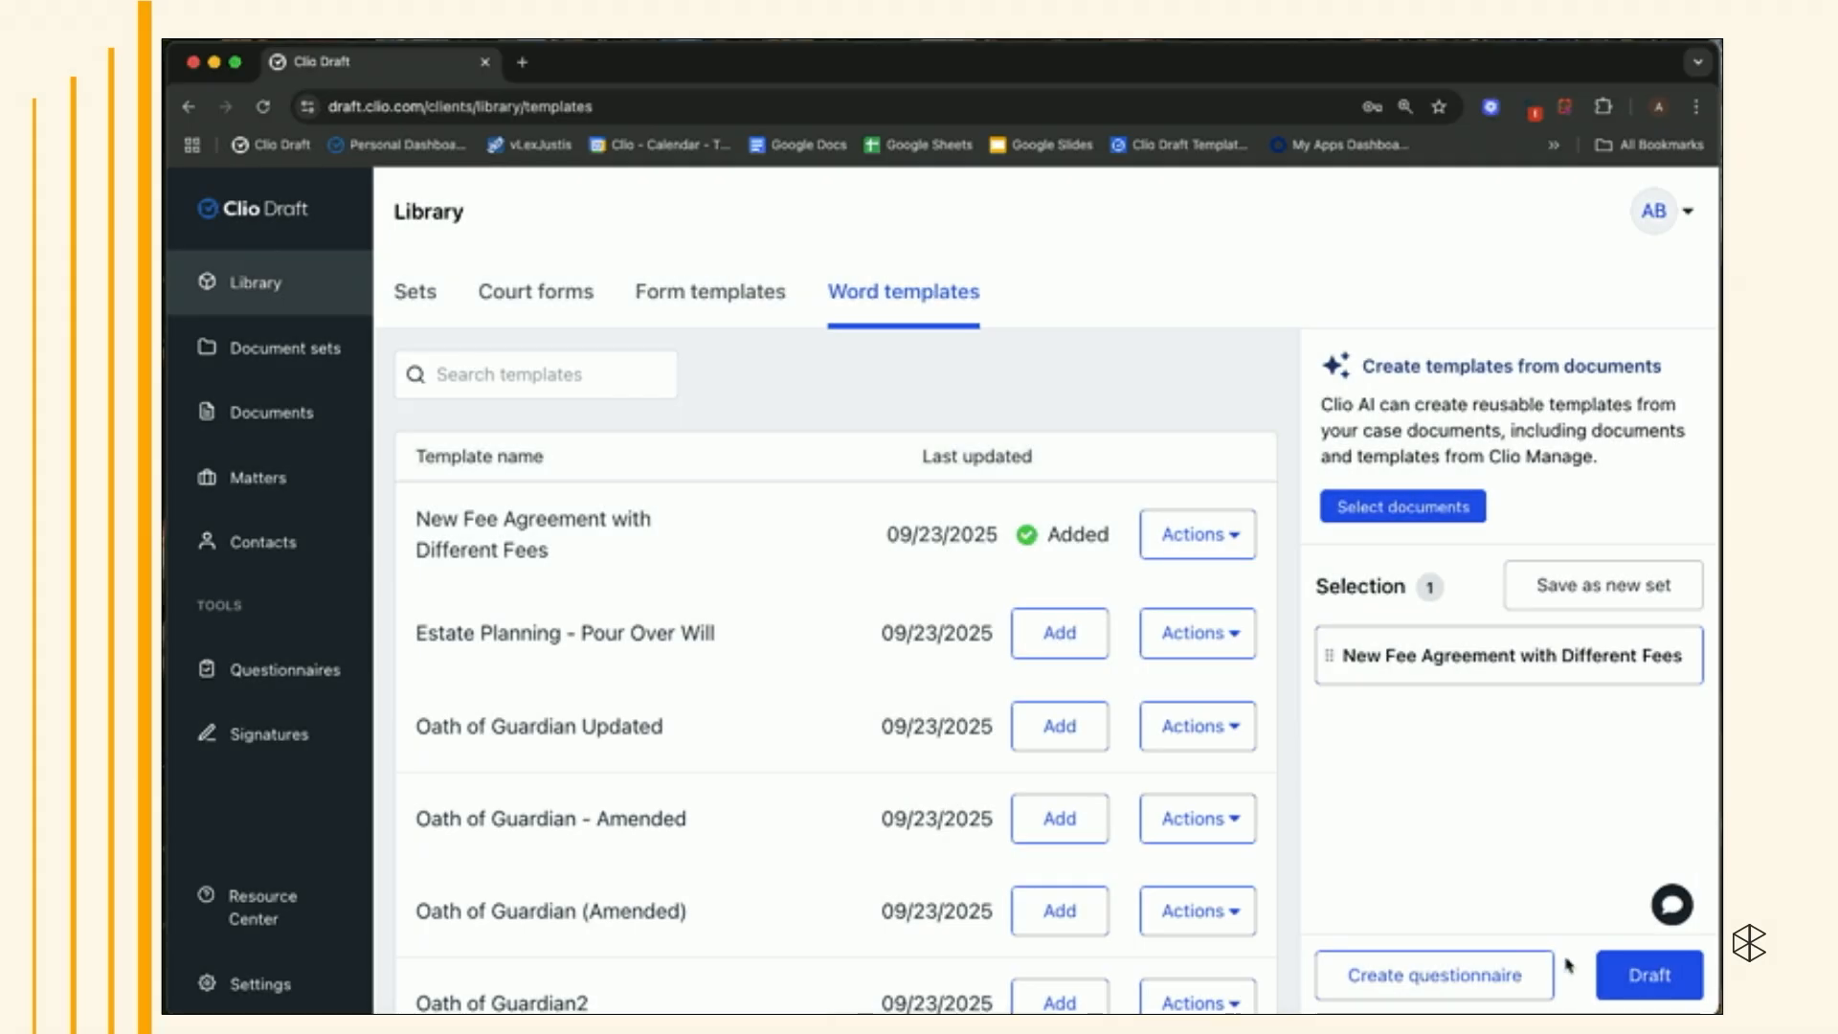
- Start drafting a document set titled Example from the selection, choosing the test matter
click(1648, 994)
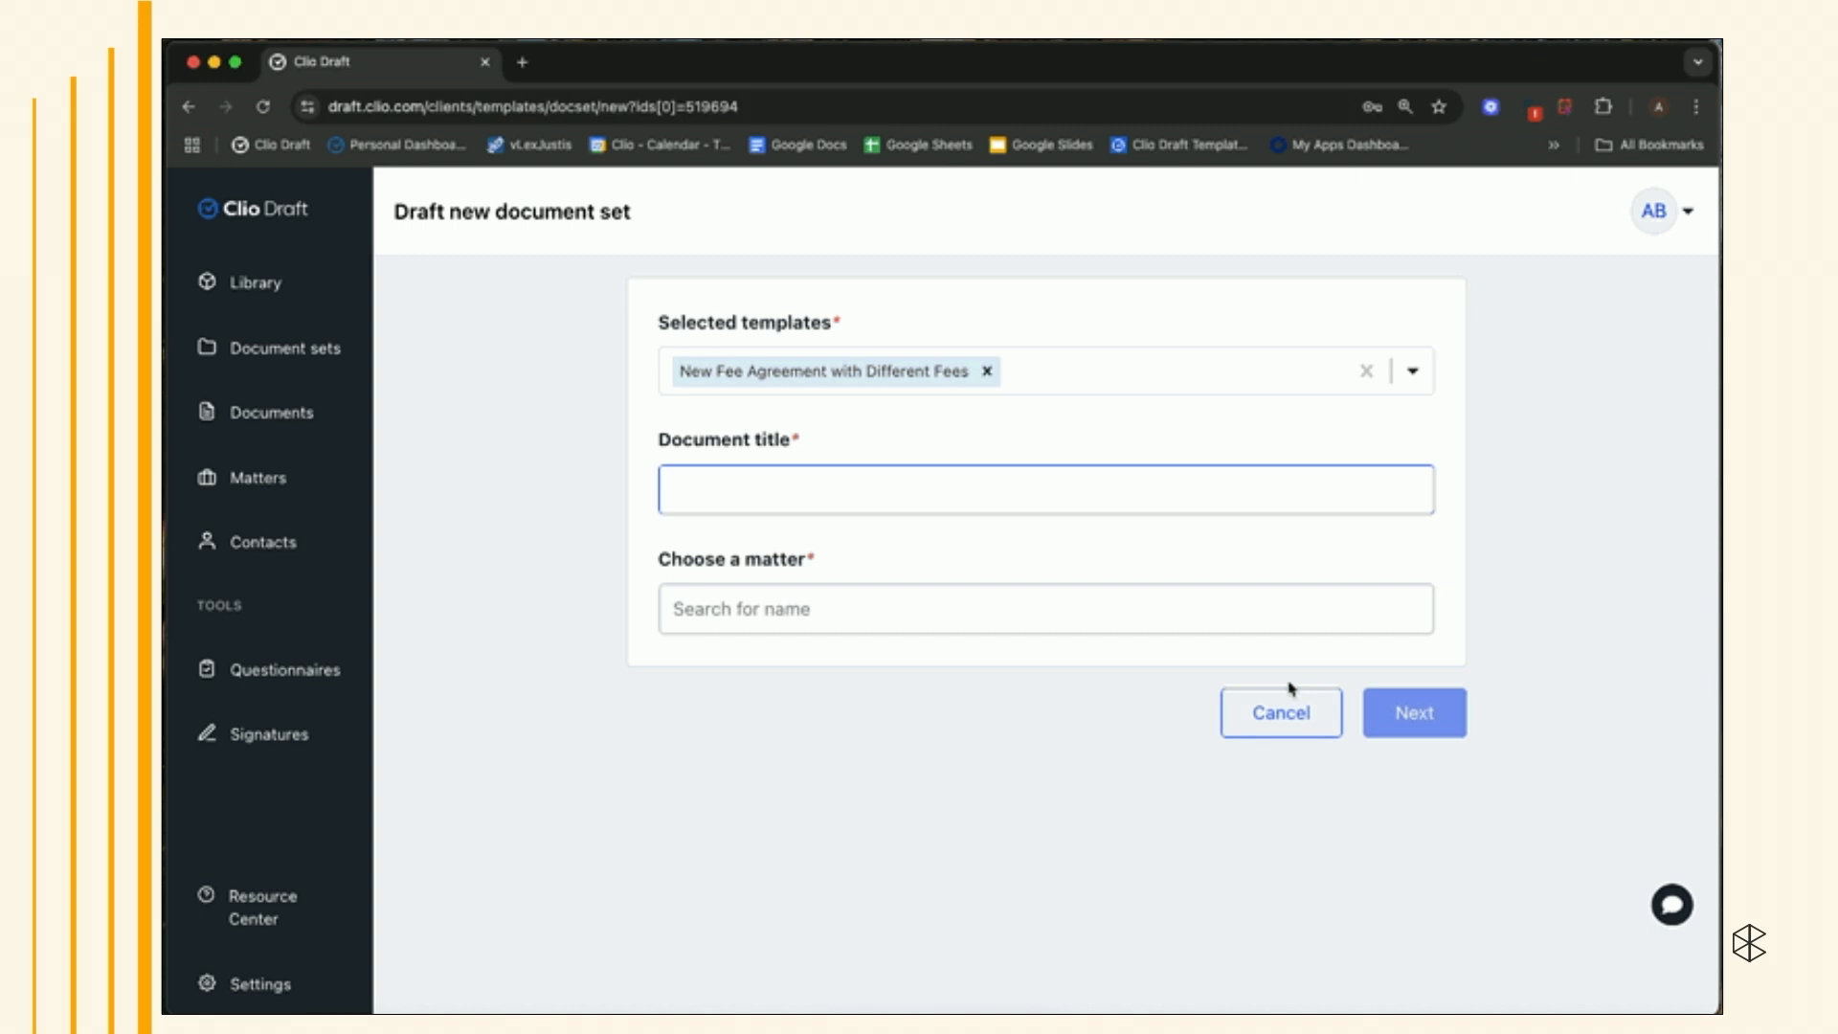
click(1108, 607)
click(999, 736)
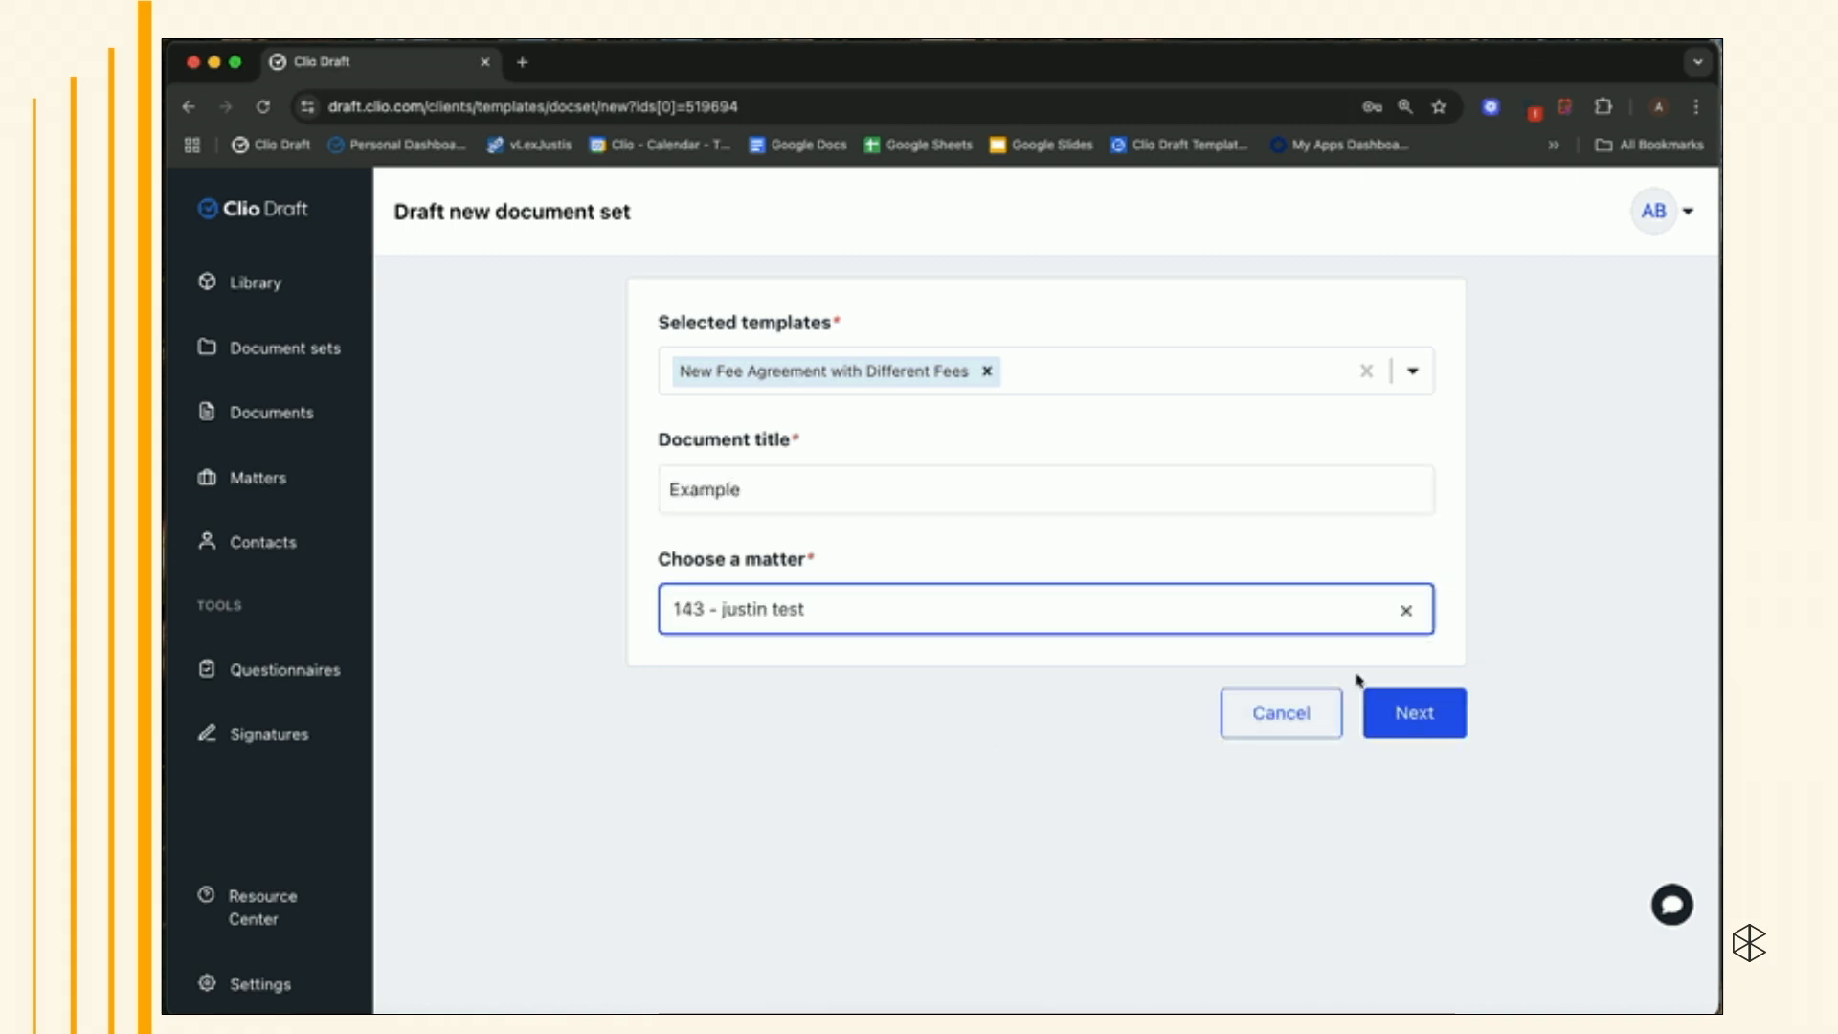
click(1392, 712)
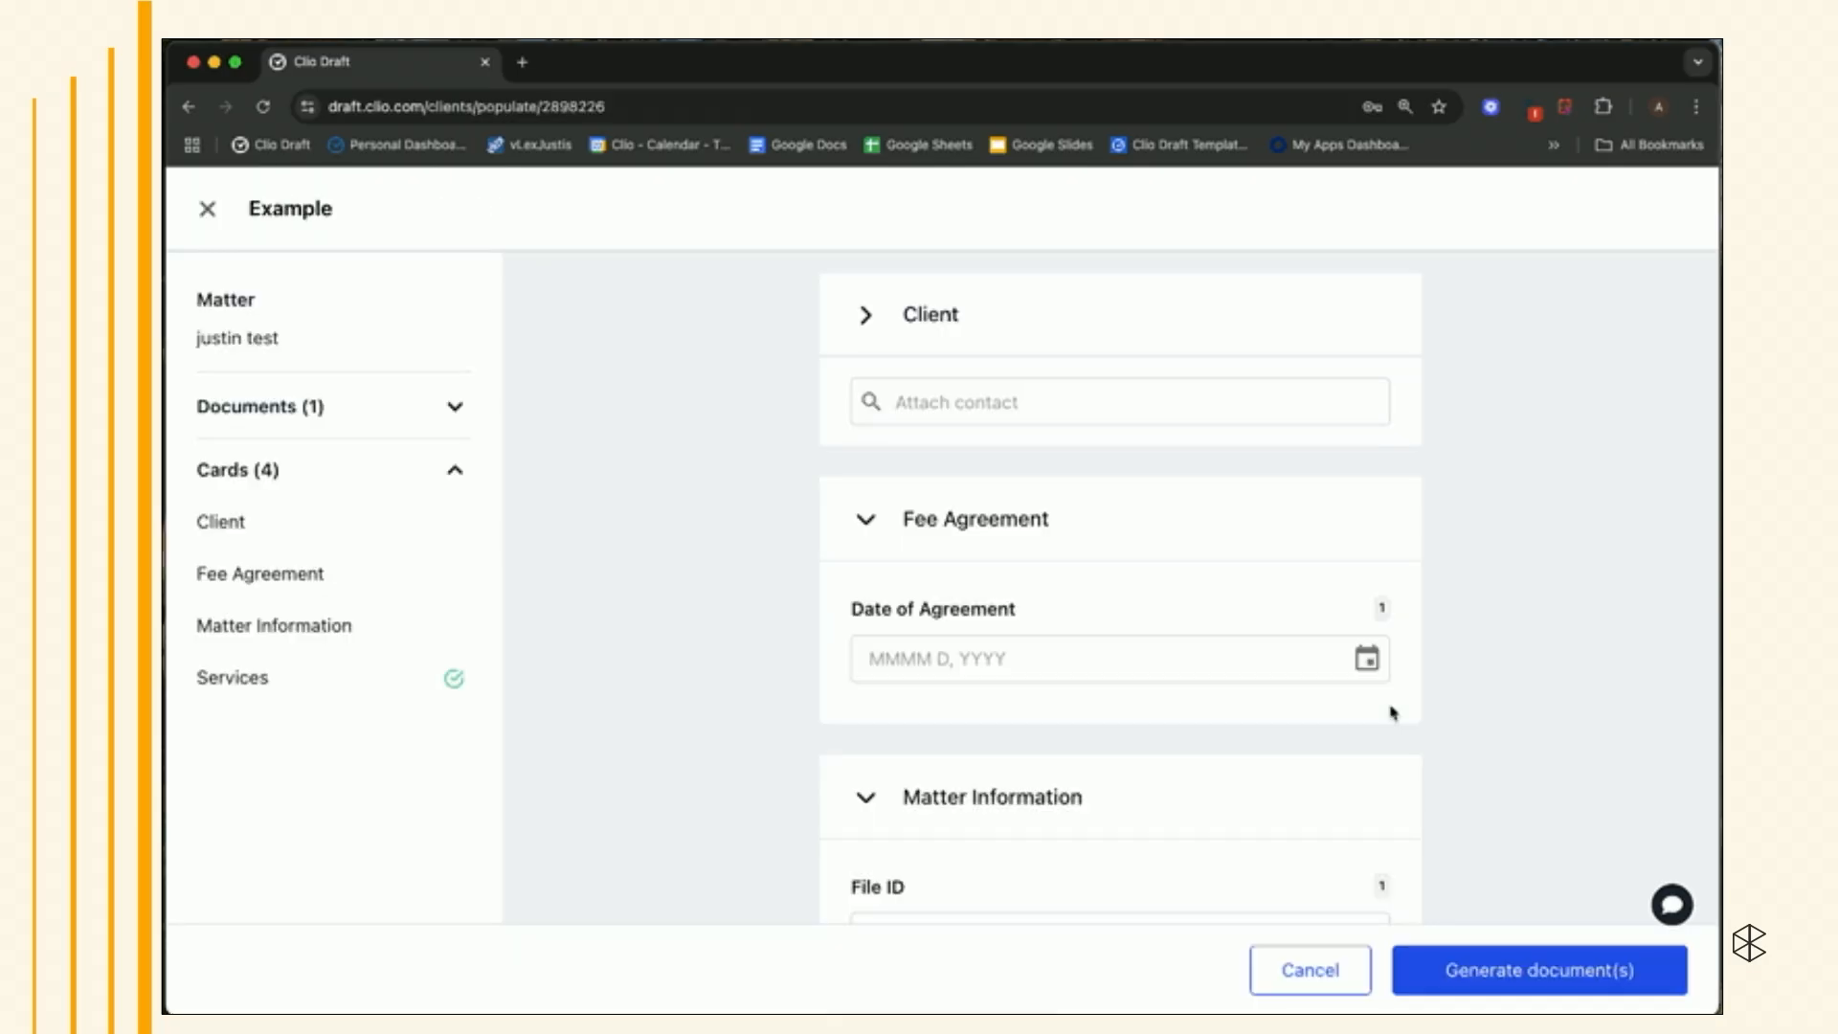
- Expand the Client card and scroll through the draft's cards down to Services
click(863, 313)
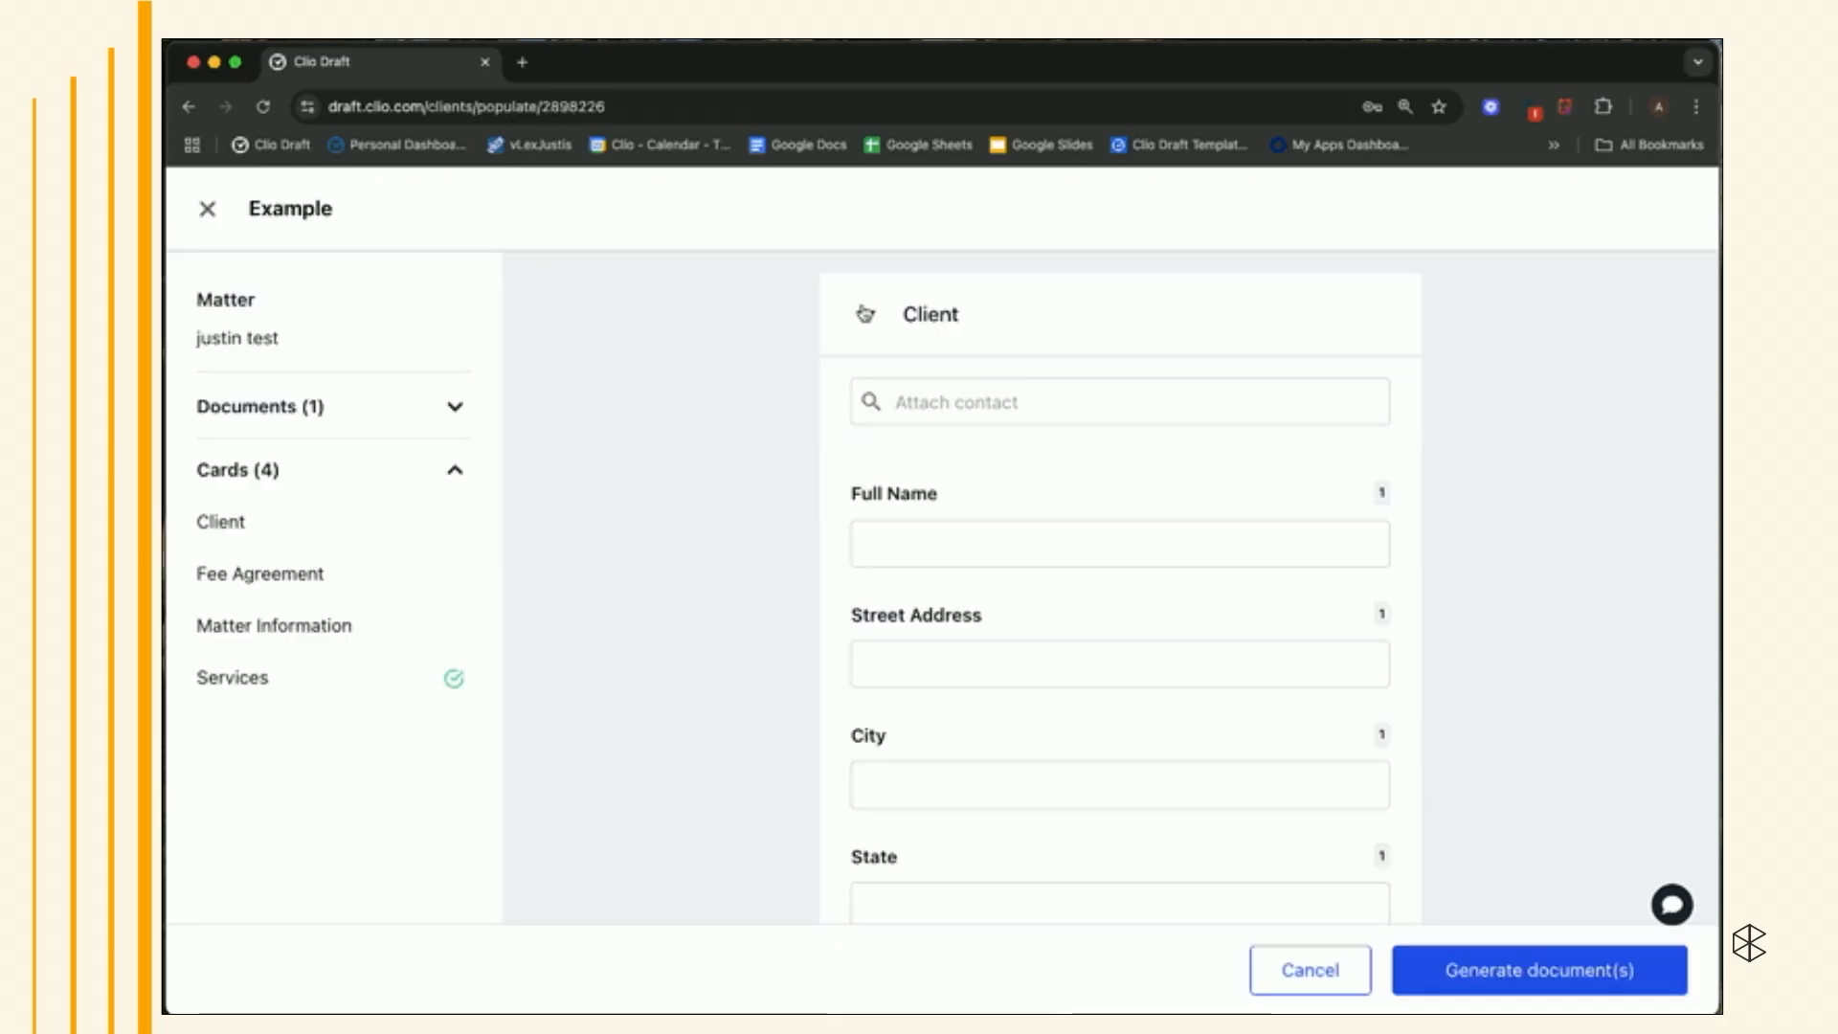
scroll(988, 593, down, 2)
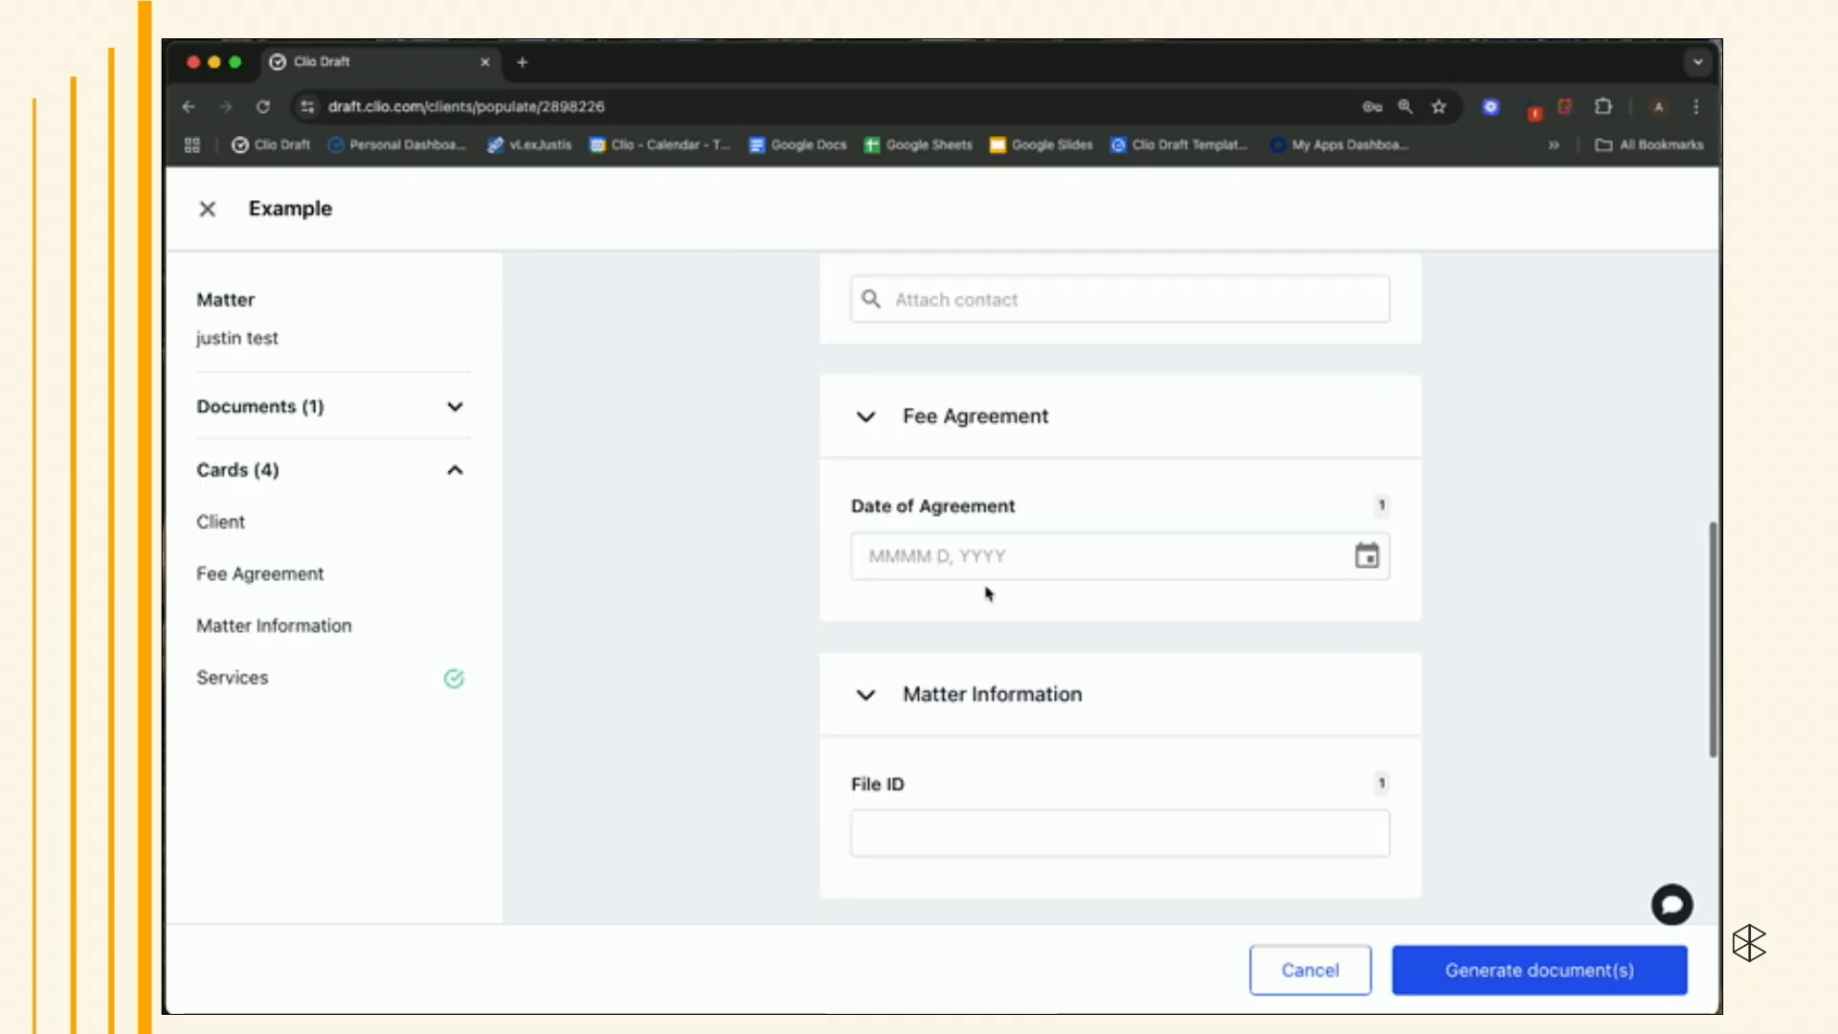
scroll(988, 594, down, 4)
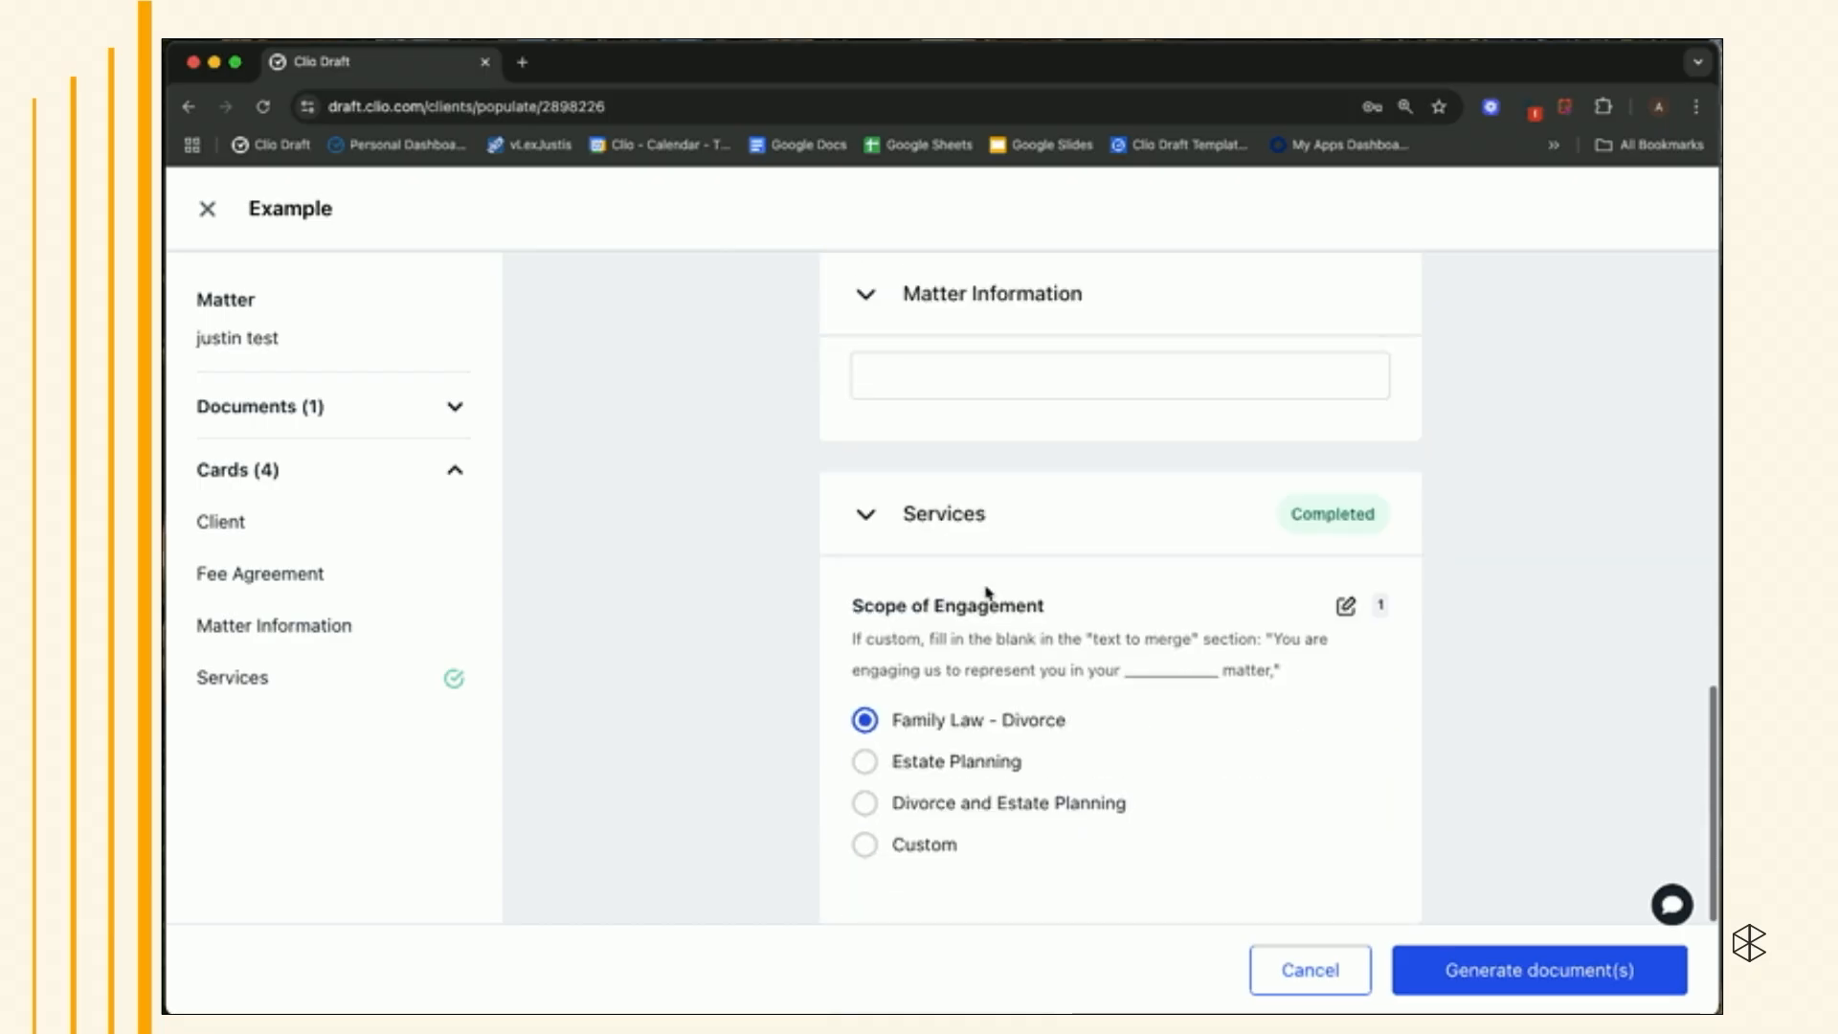
- Edit the Scope of Engagement answer and try different matter type options to preview their merge text
click(1348, 618)
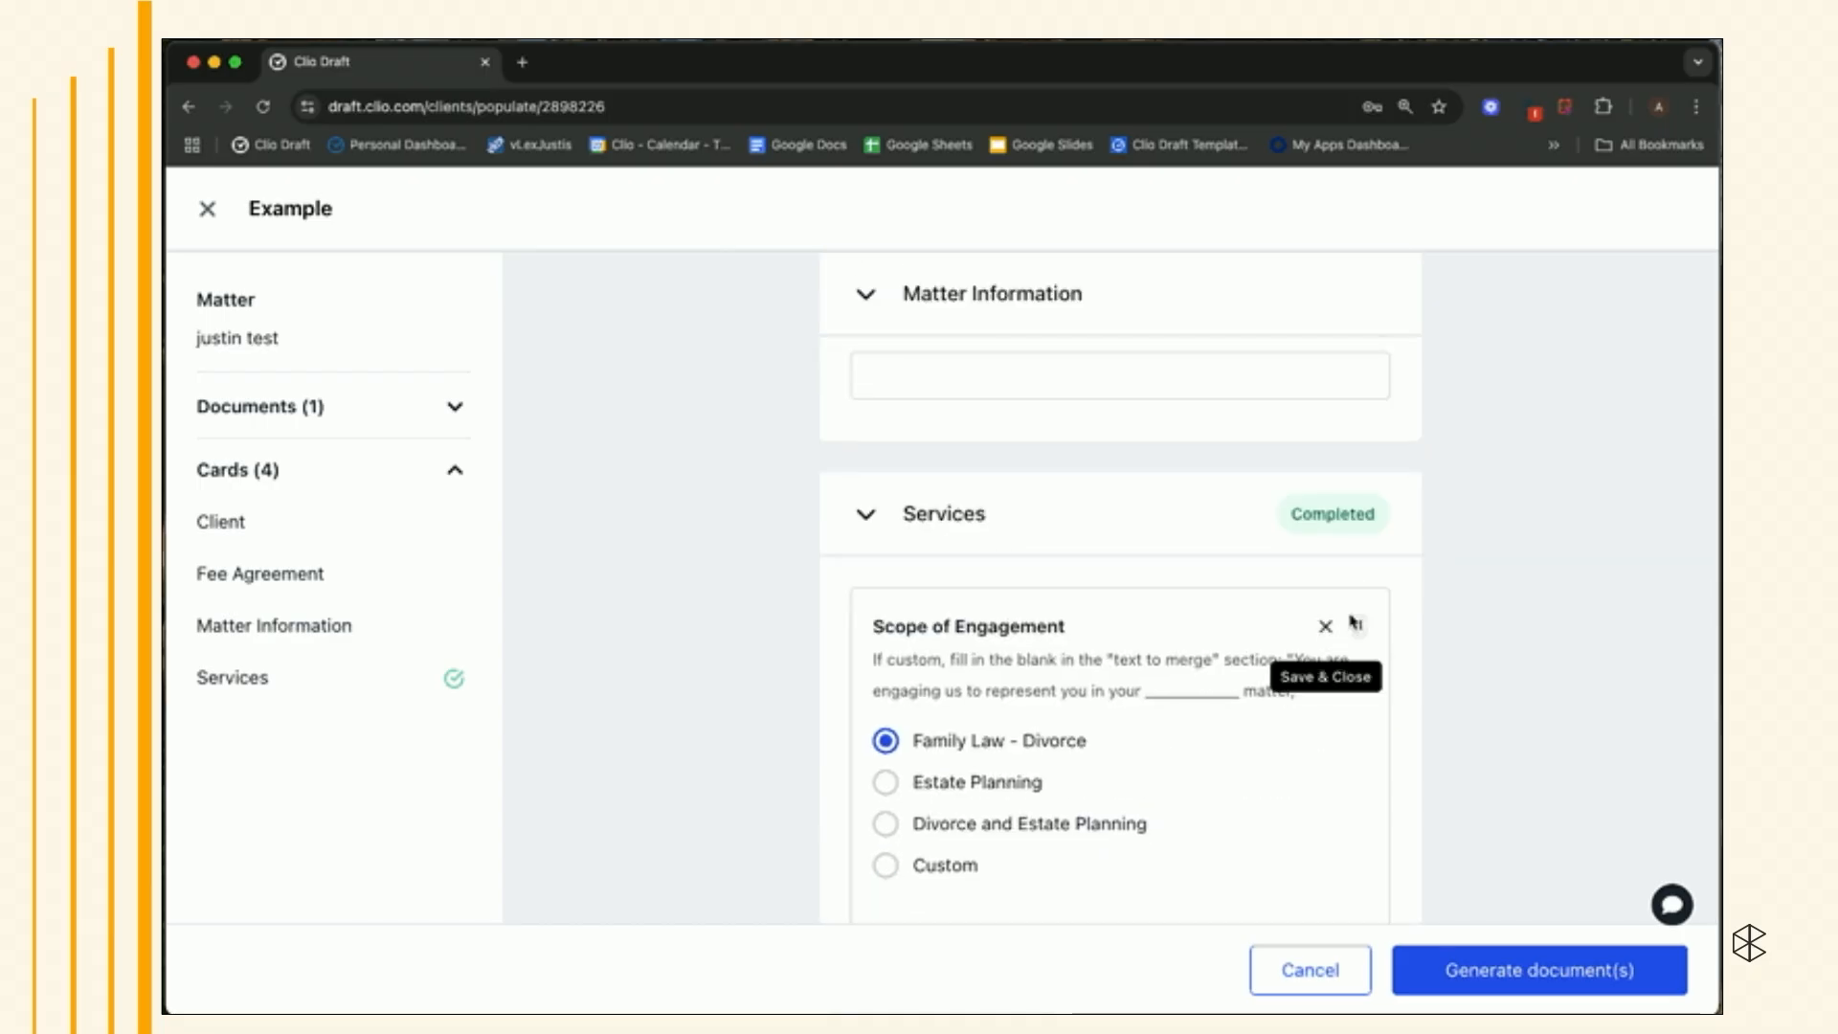
click(887, 580)
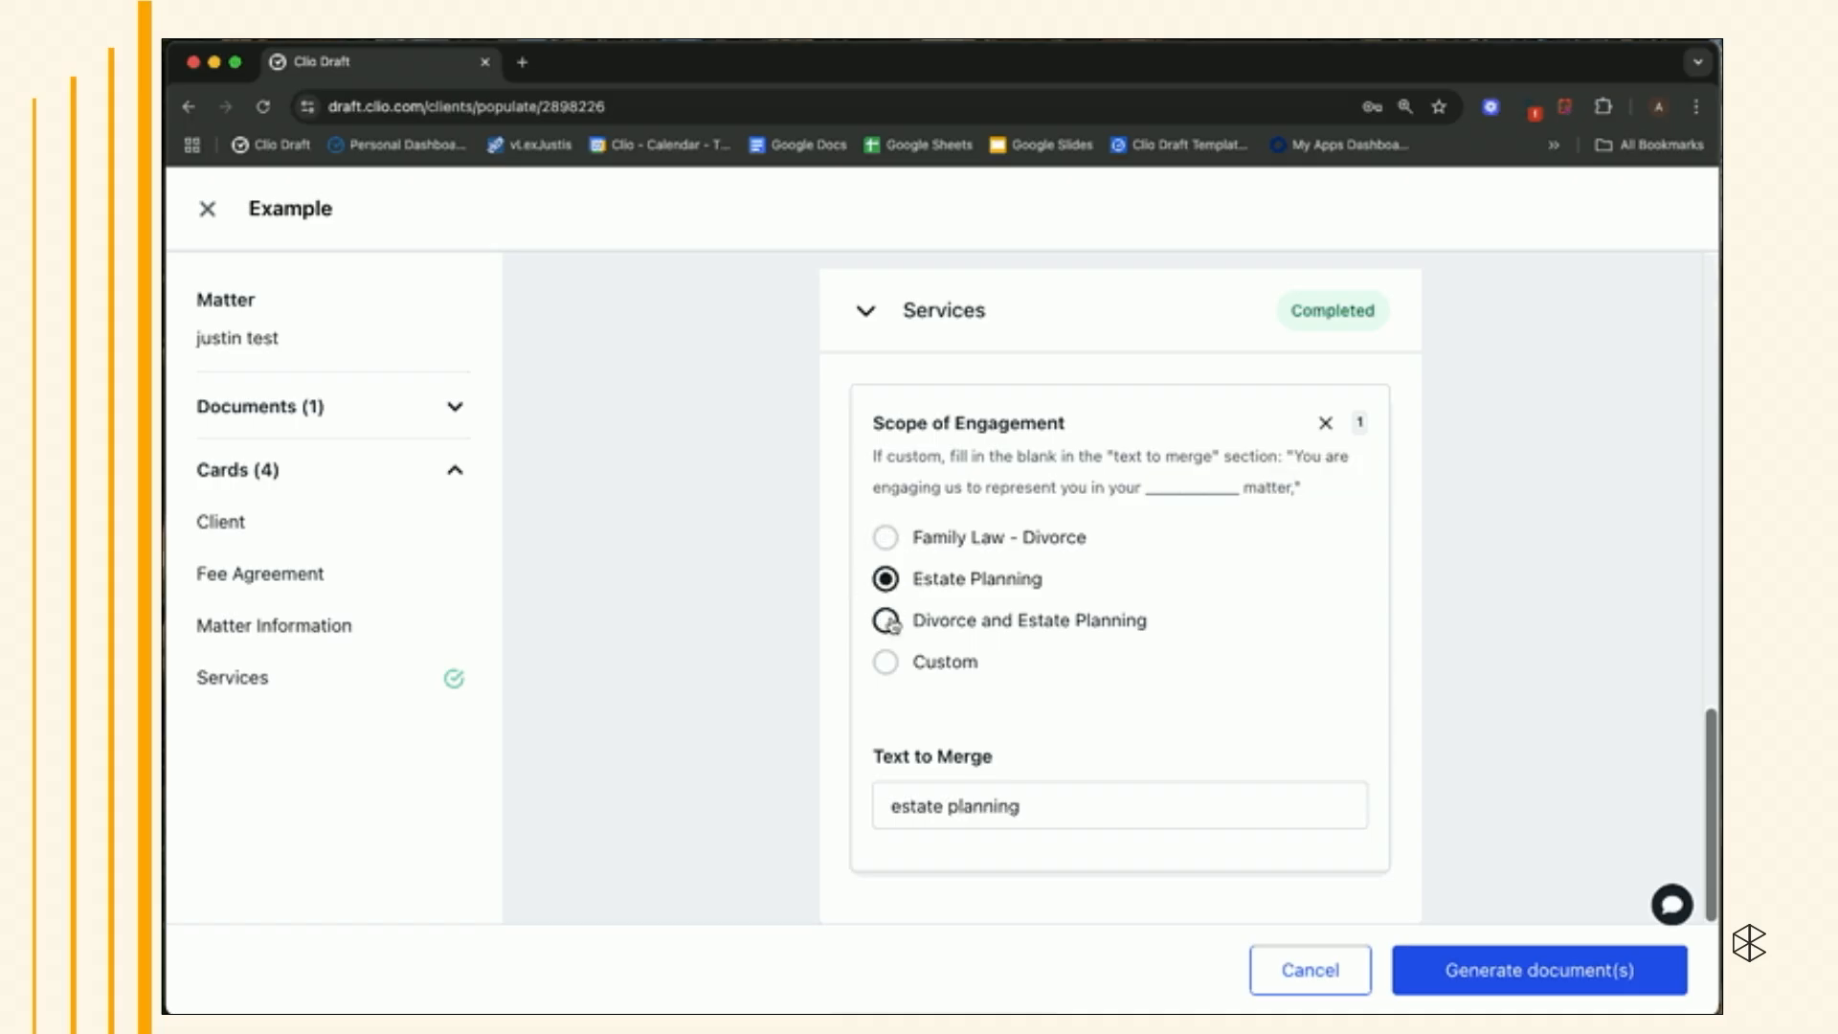
click(886, 621)
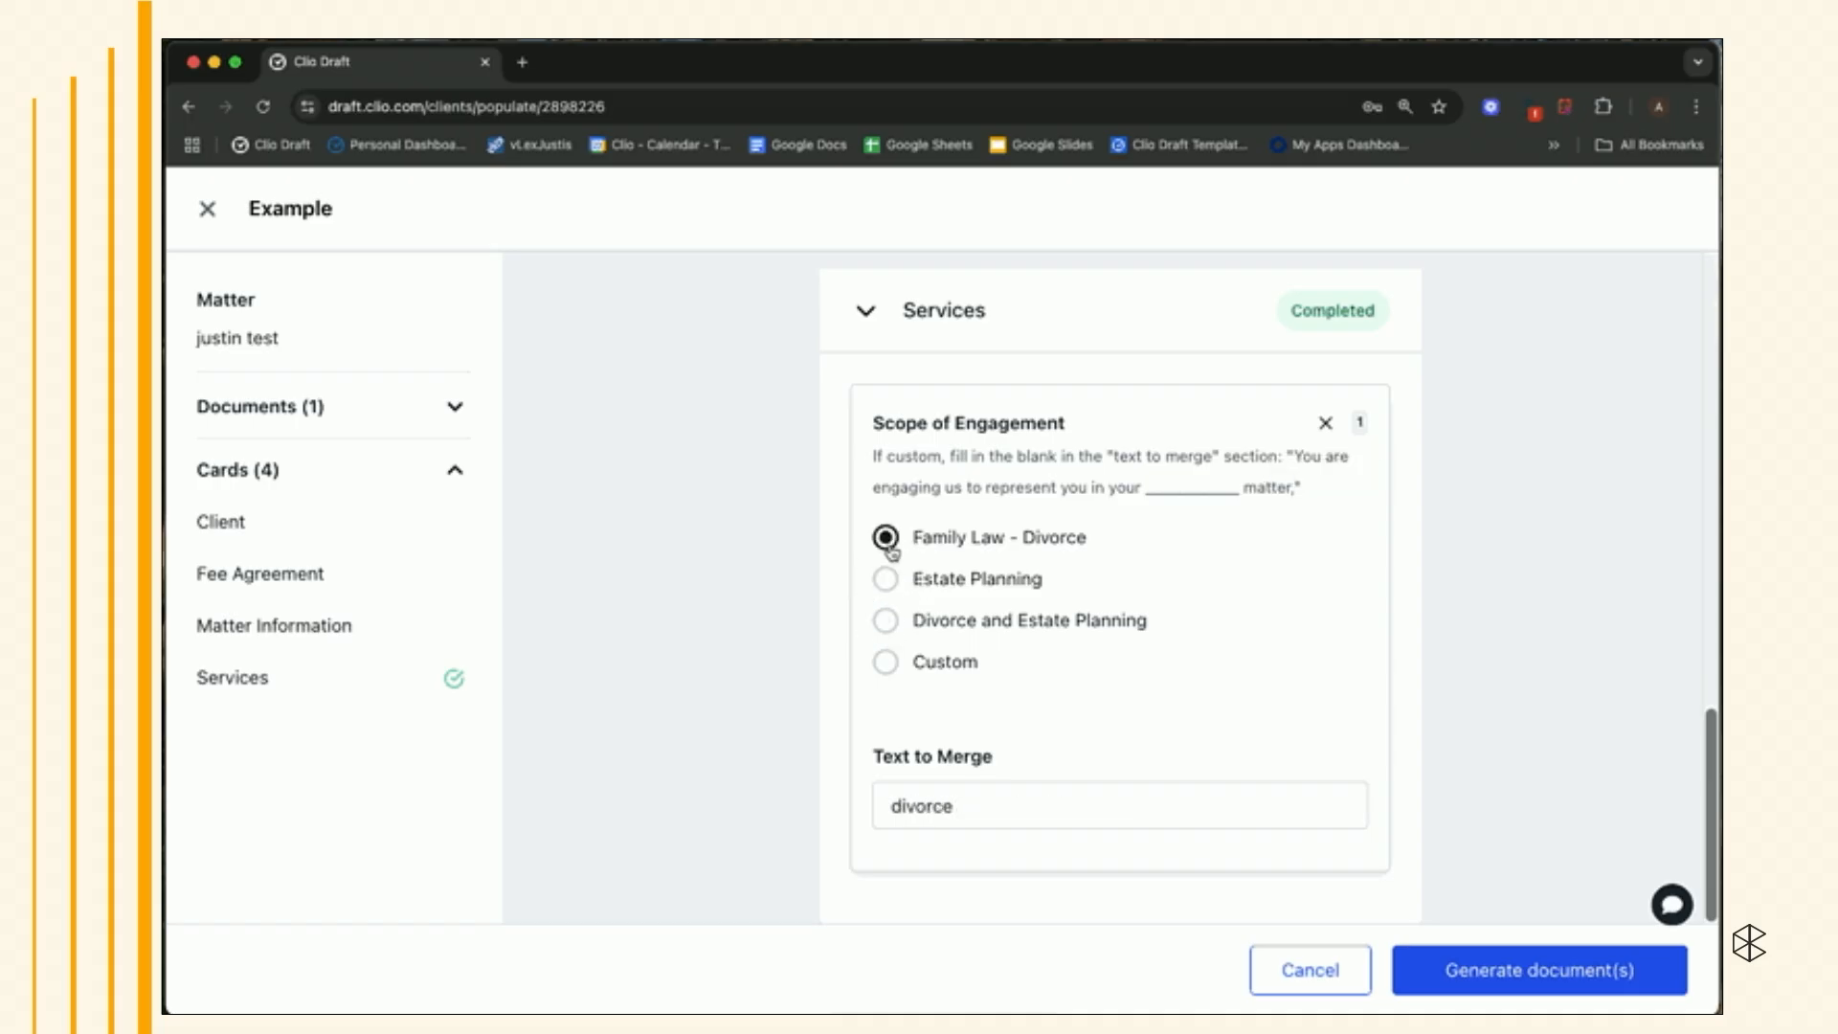
- Return to the Word templates library and add "New Fee Agreement with Different Fees" to the selection again
click(1401, 40)
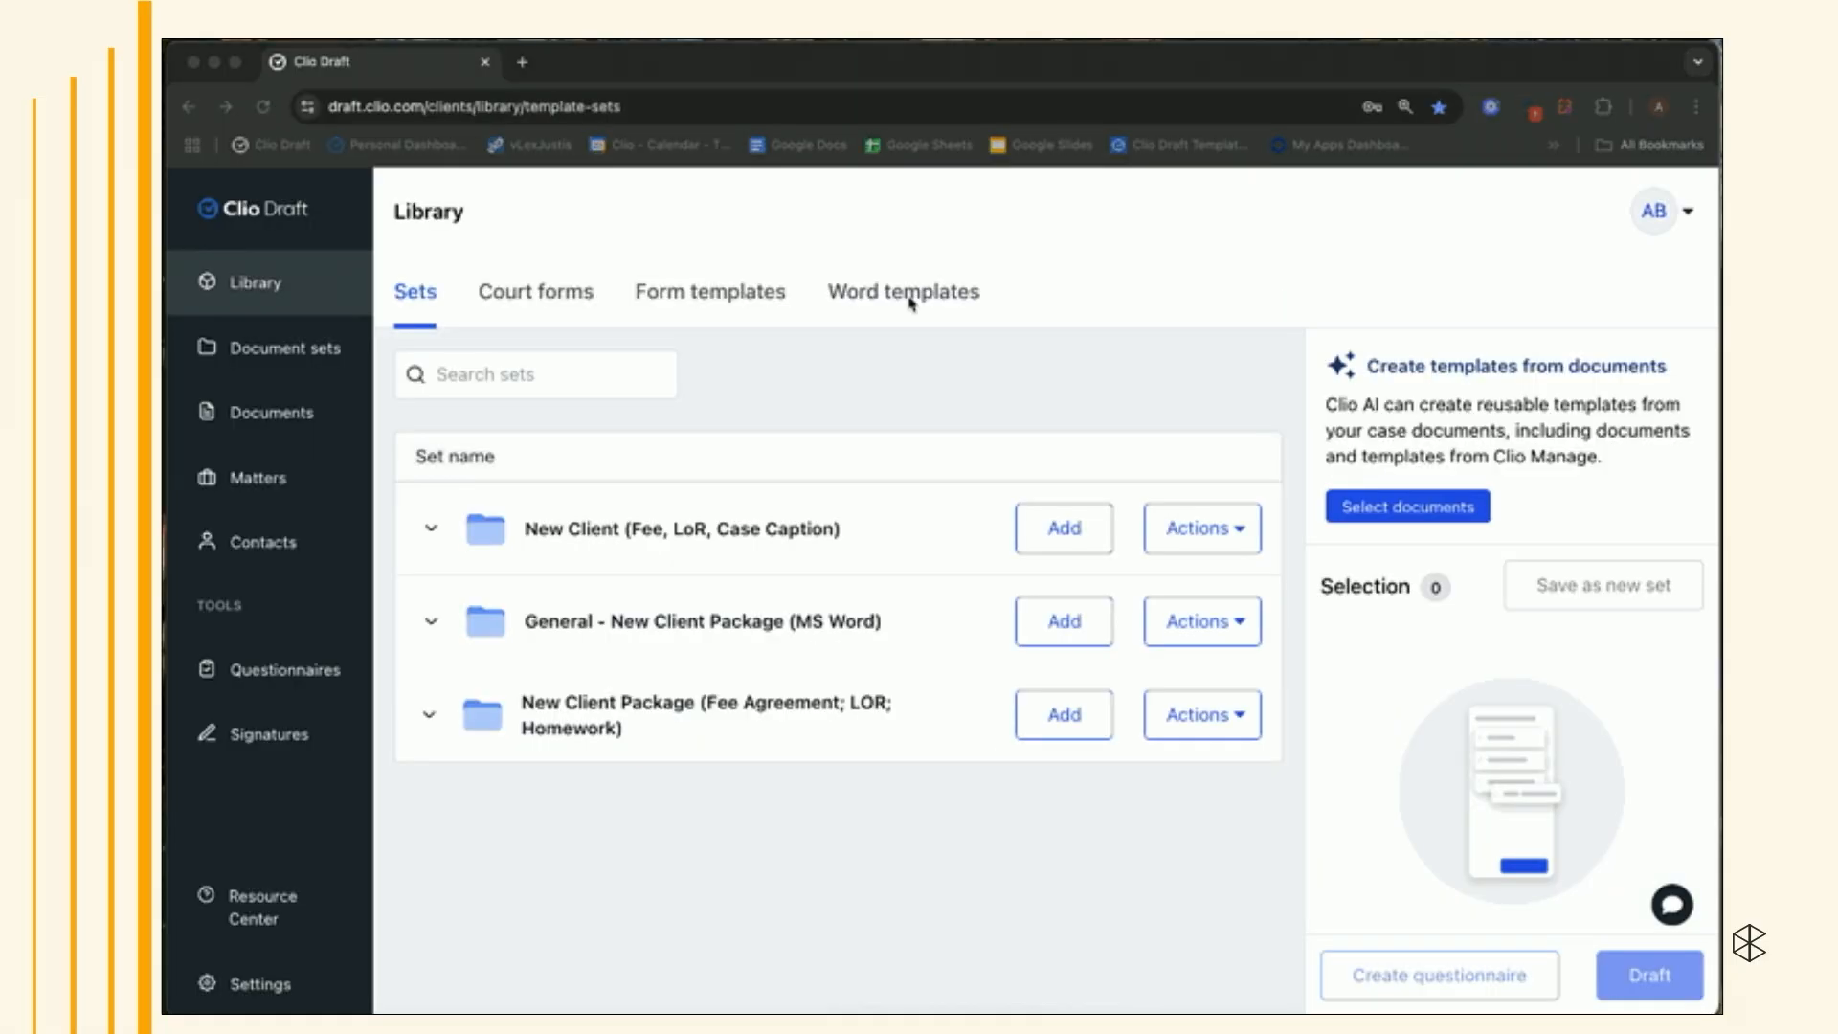
click(910, 296)
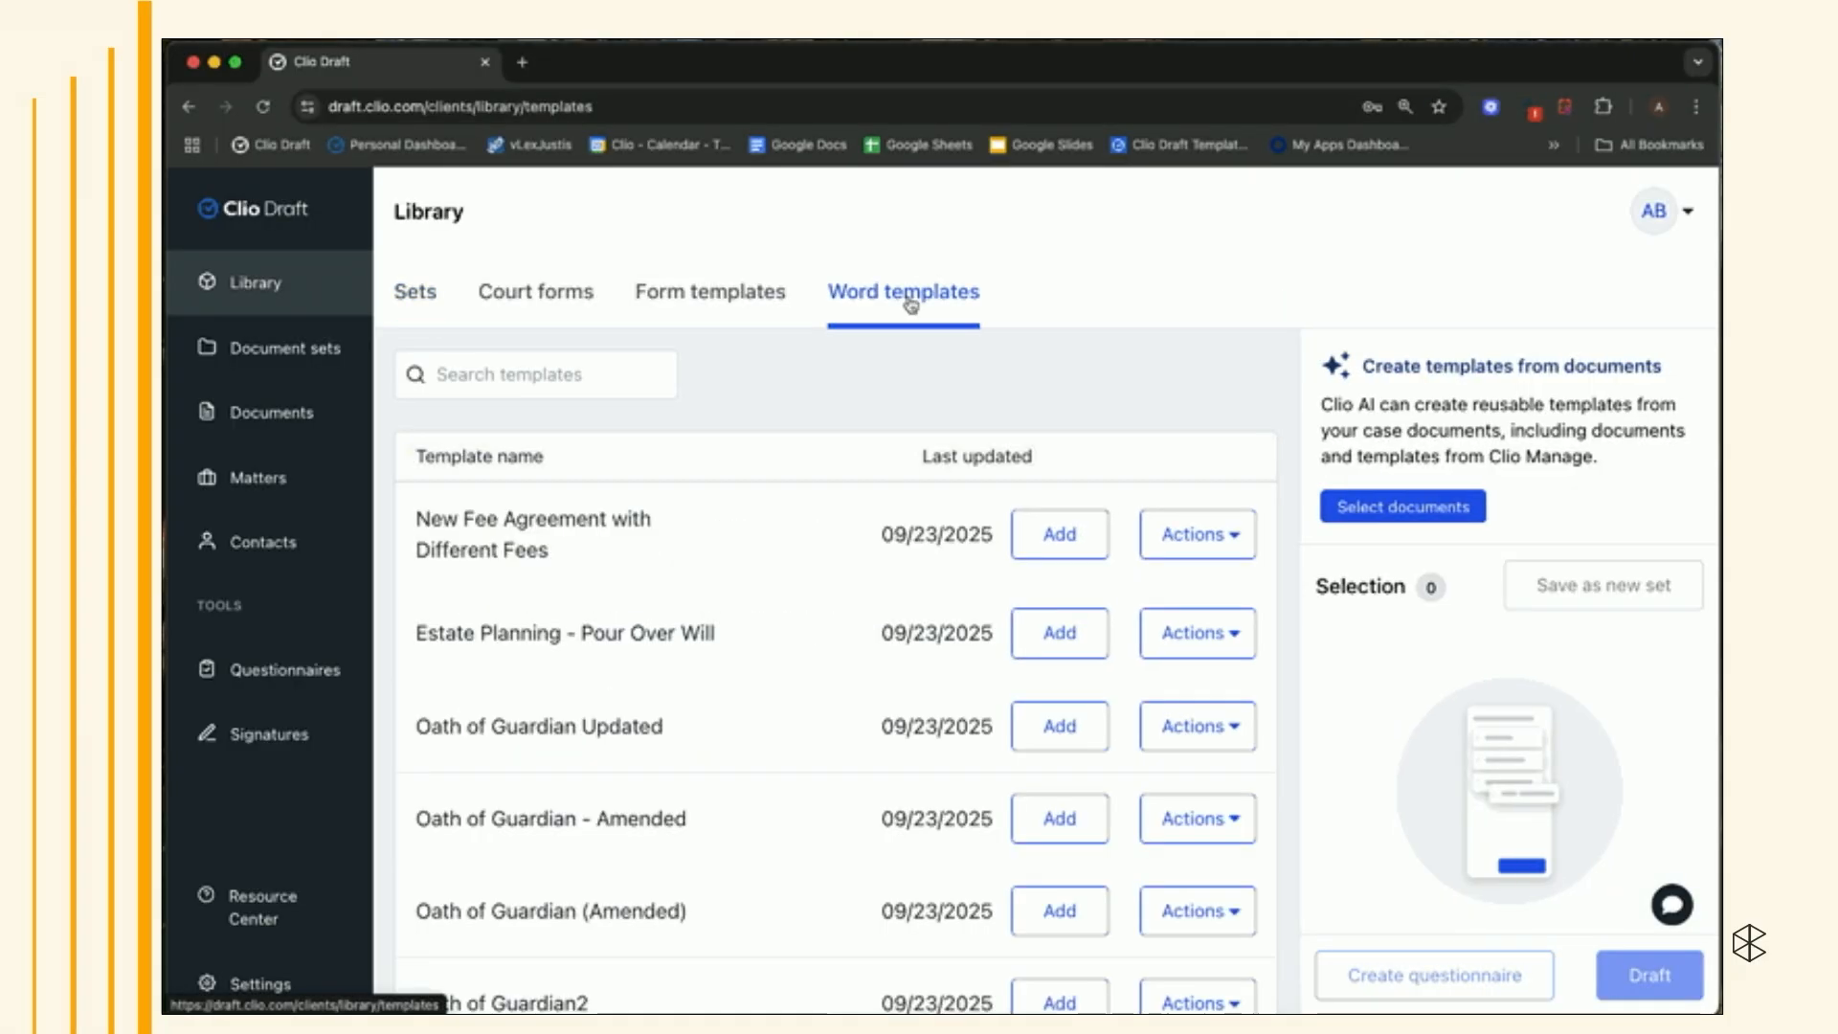
click(1168, 531)
click(1135, 648)
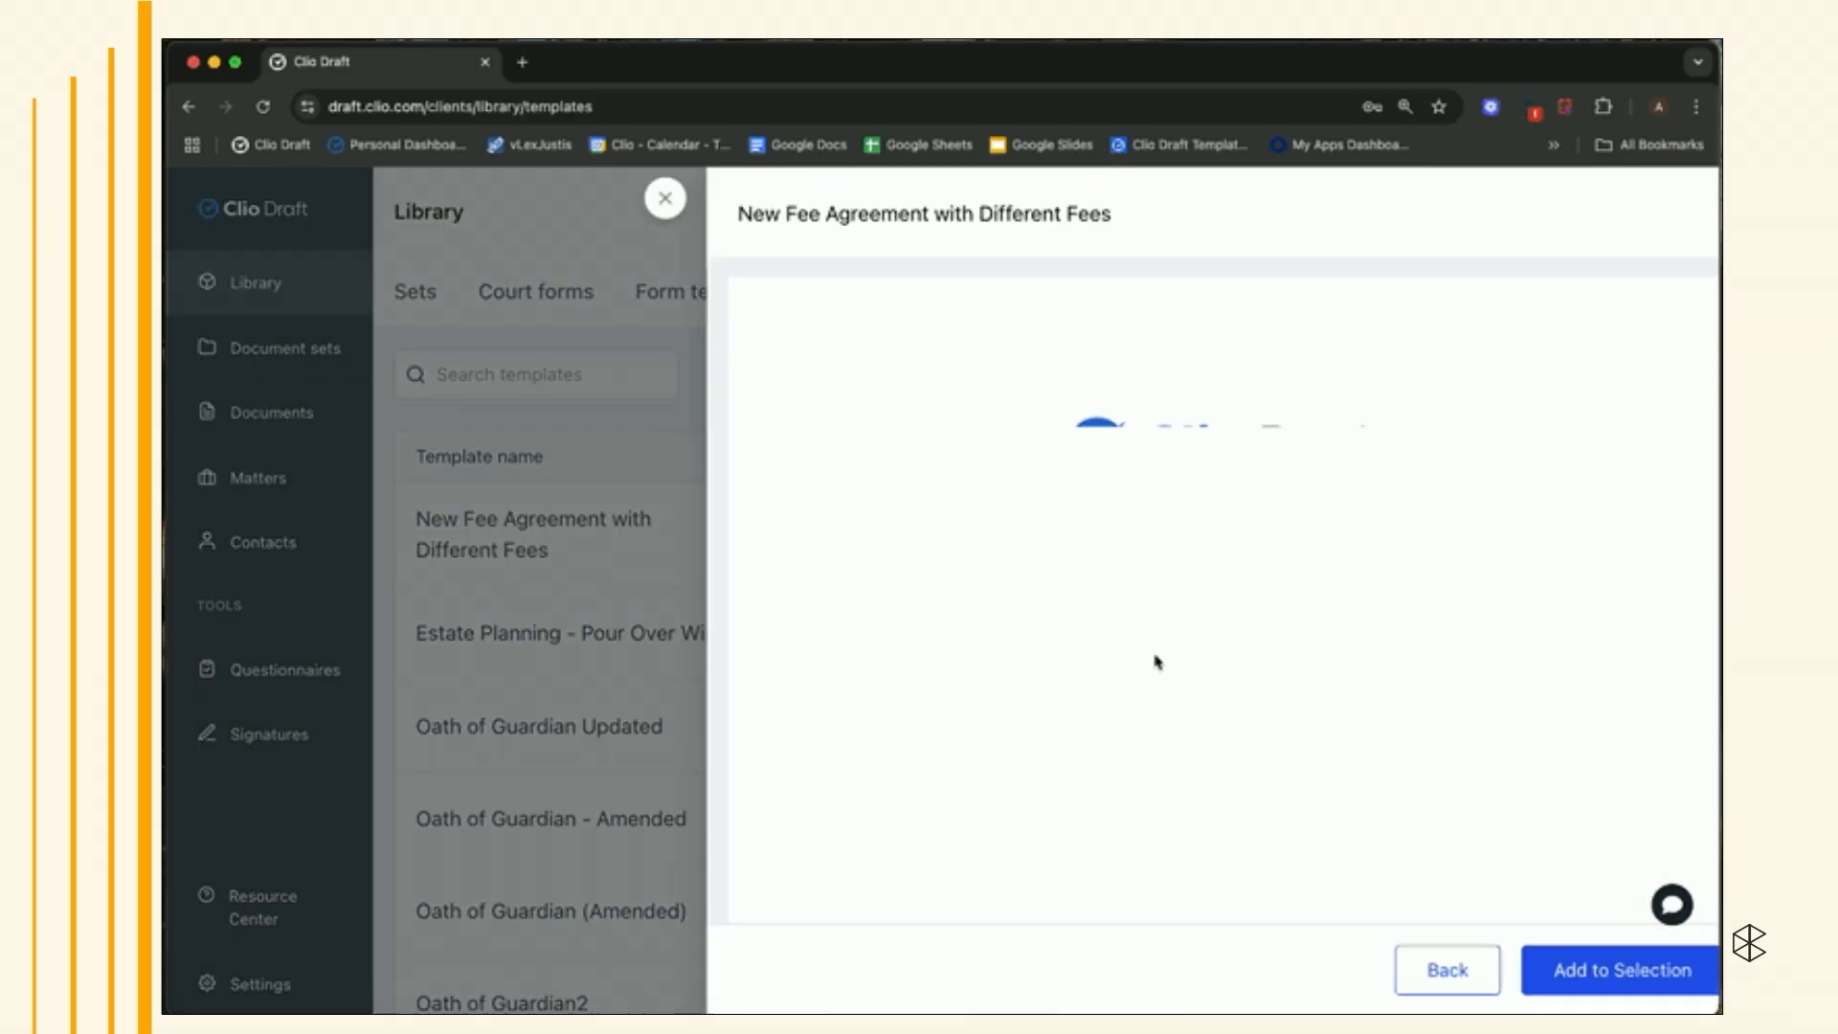
scroll(1156, 660, down, 8)
scroll(1144, 649, up, 6)
click(1556, 955)
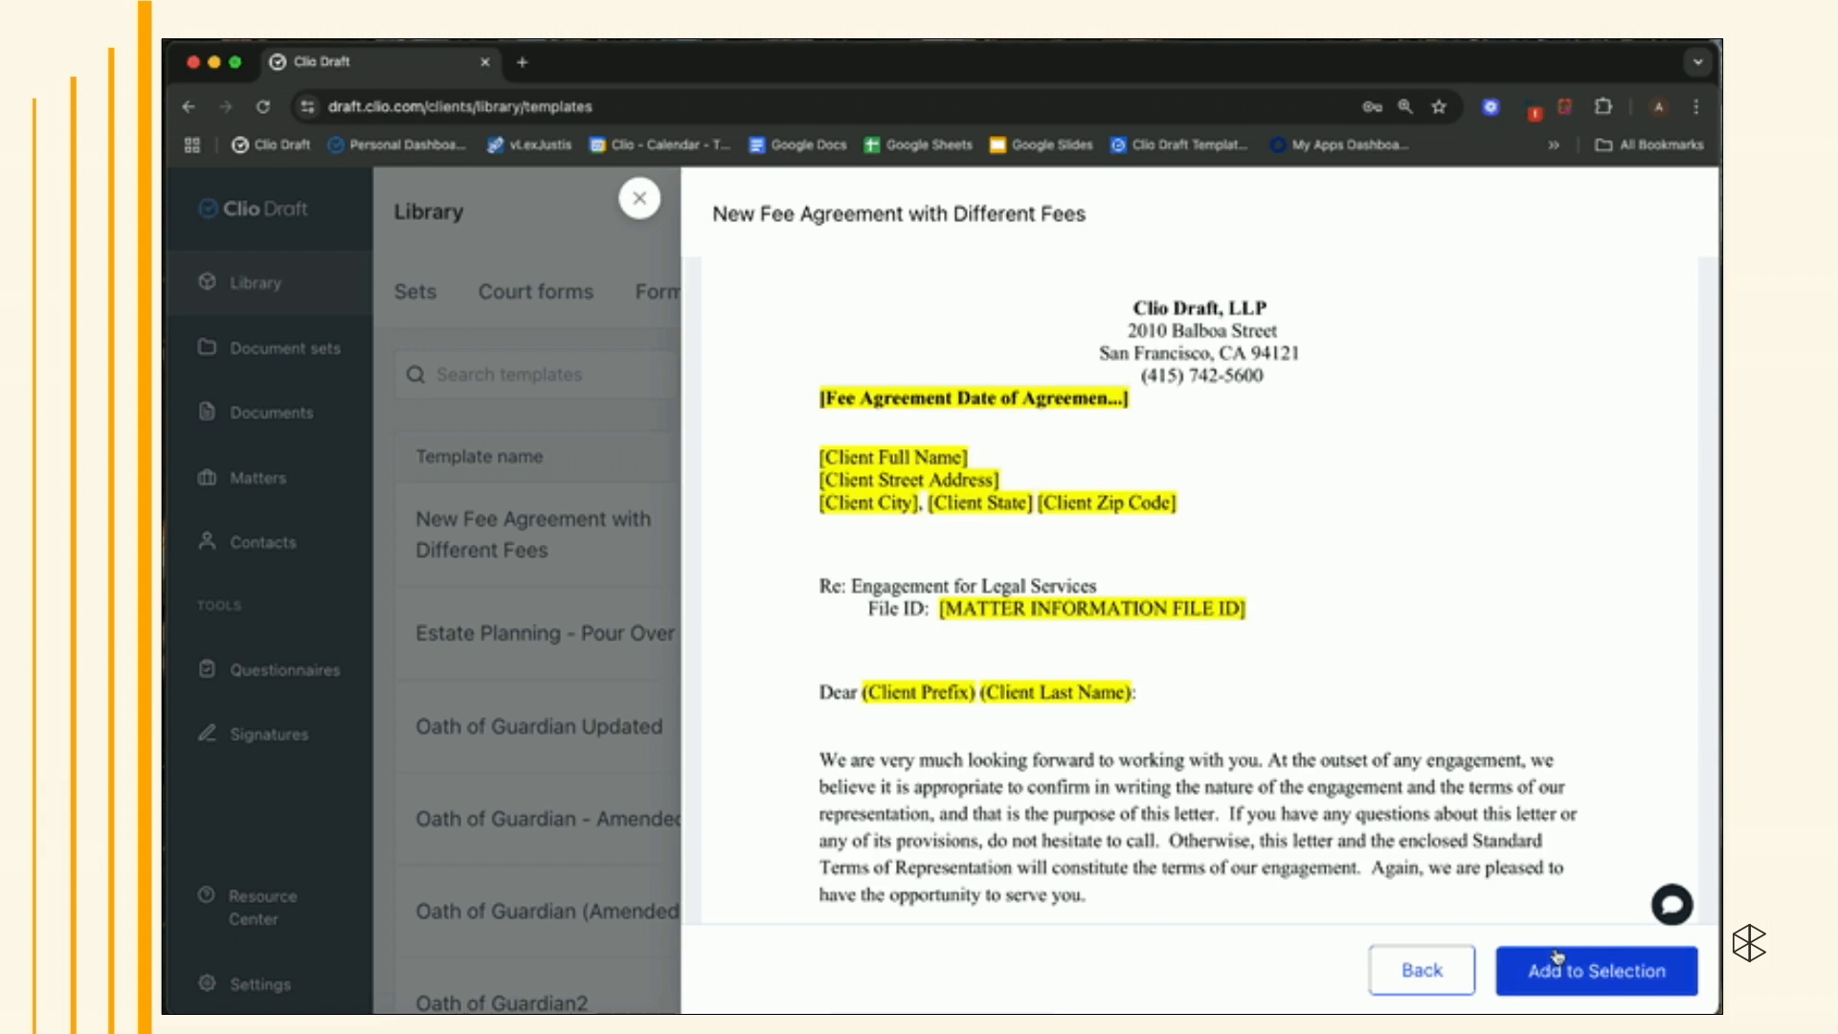
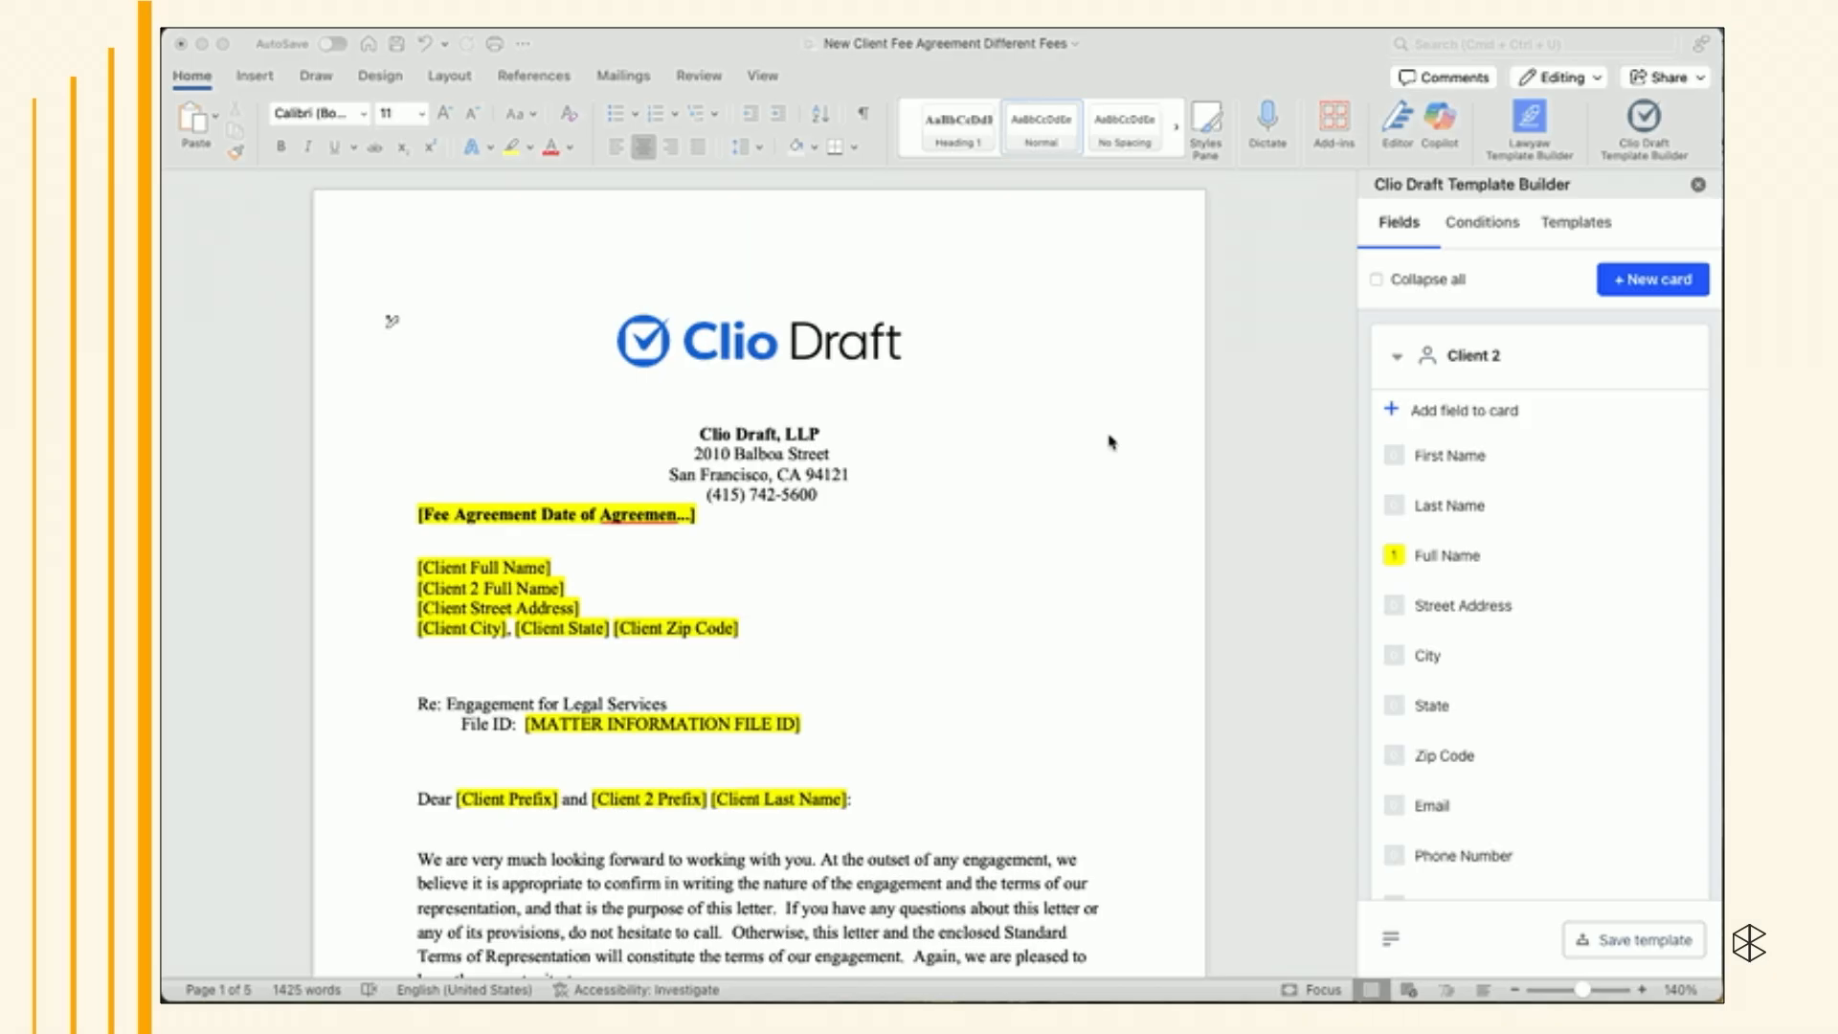
- Create a condition triggered when the Client 2 Full Name field exists
click(1480, 226)
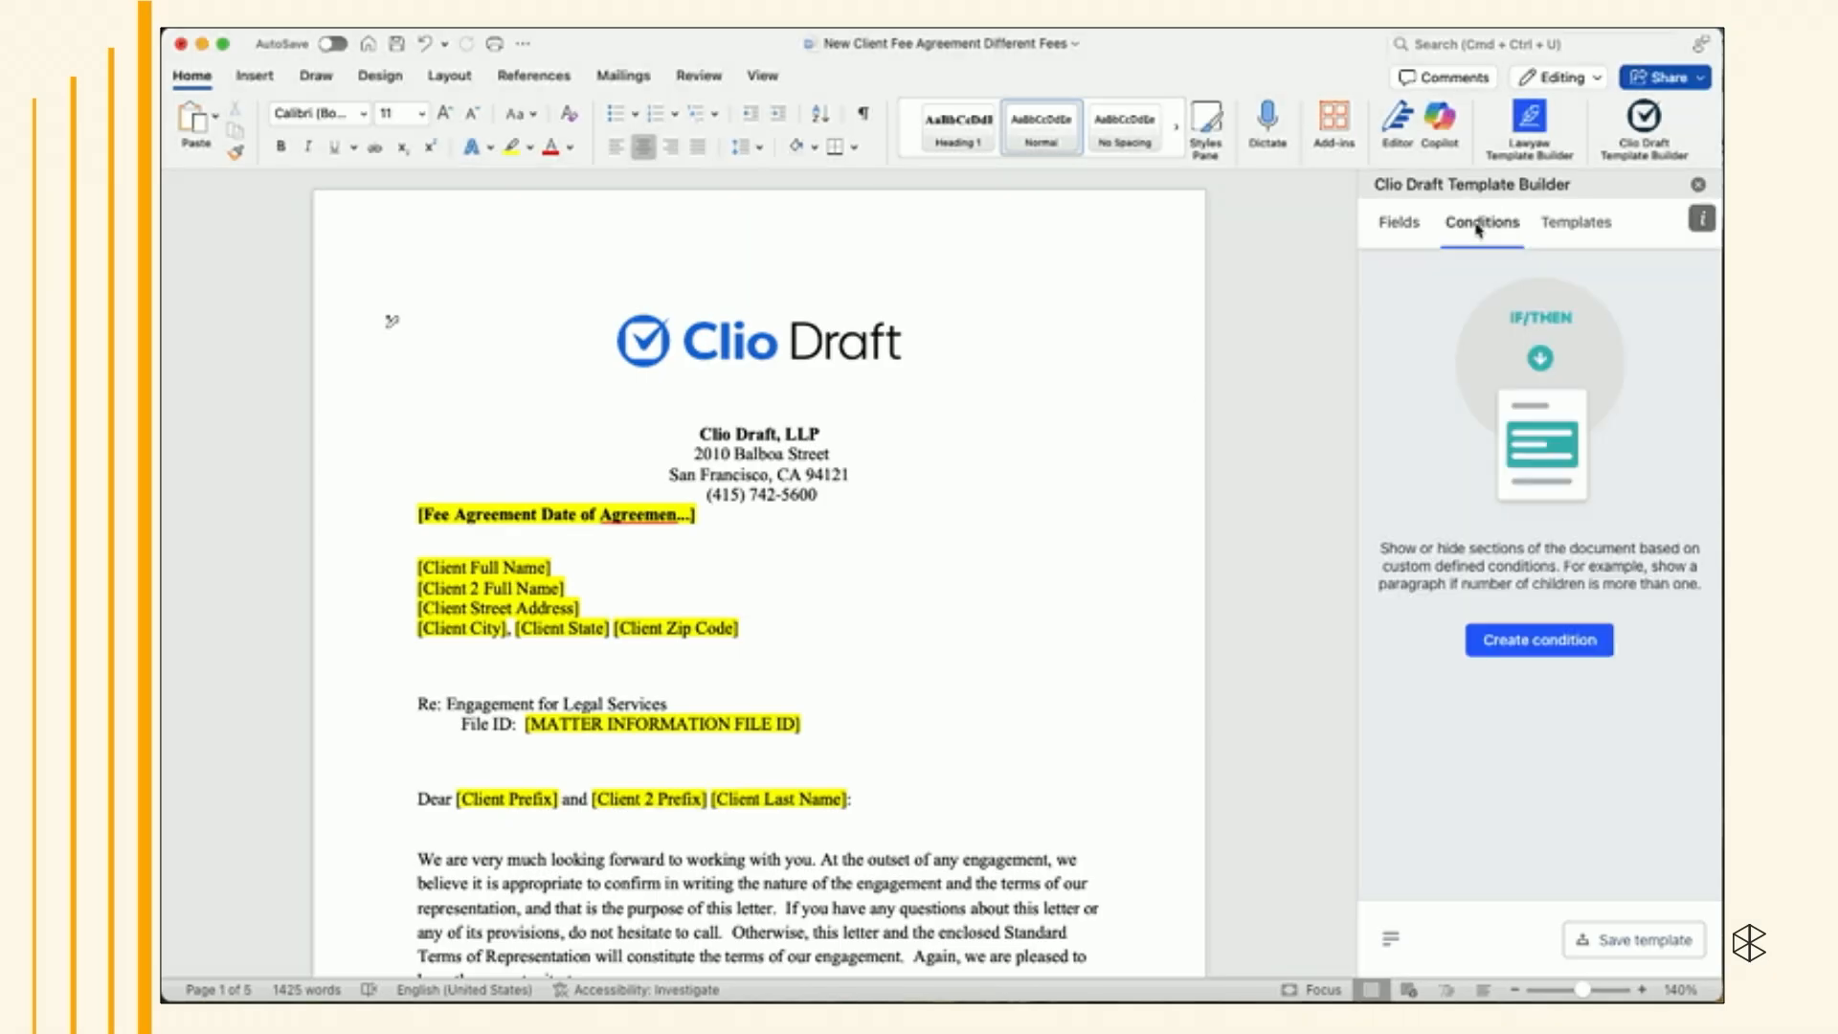
click(1489, 640)
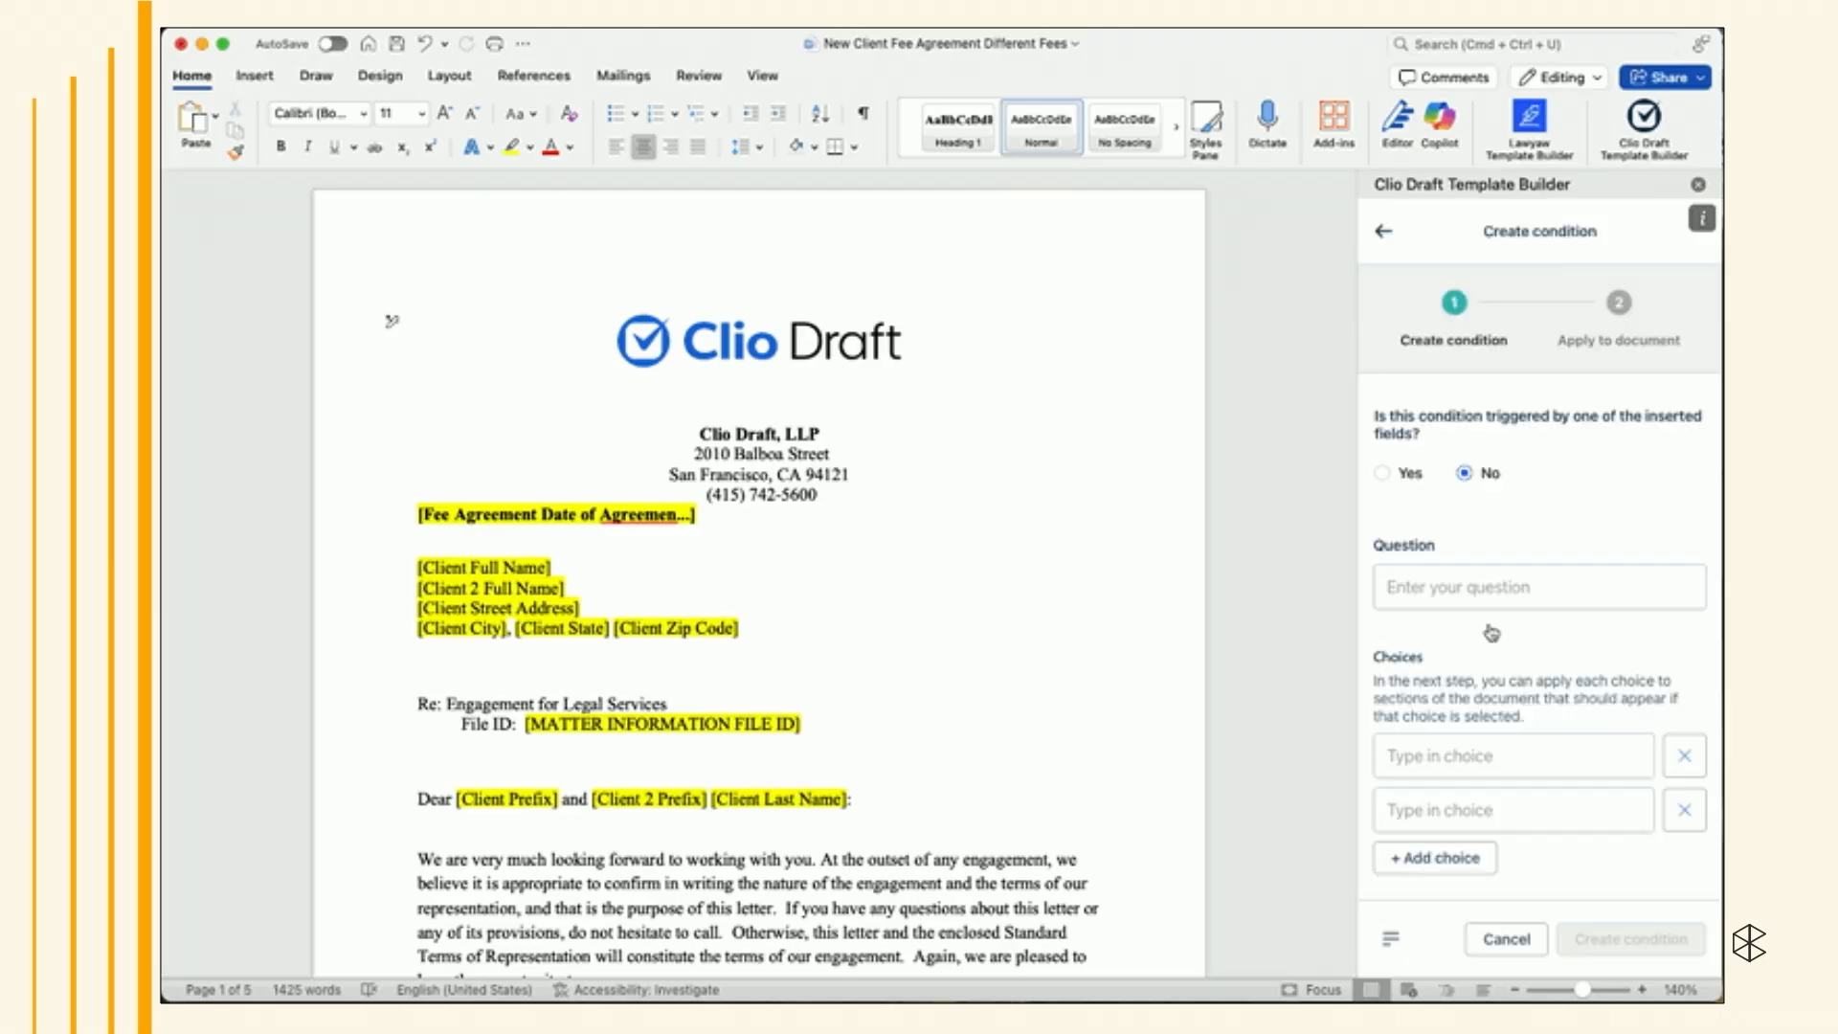
click(1385, 474)
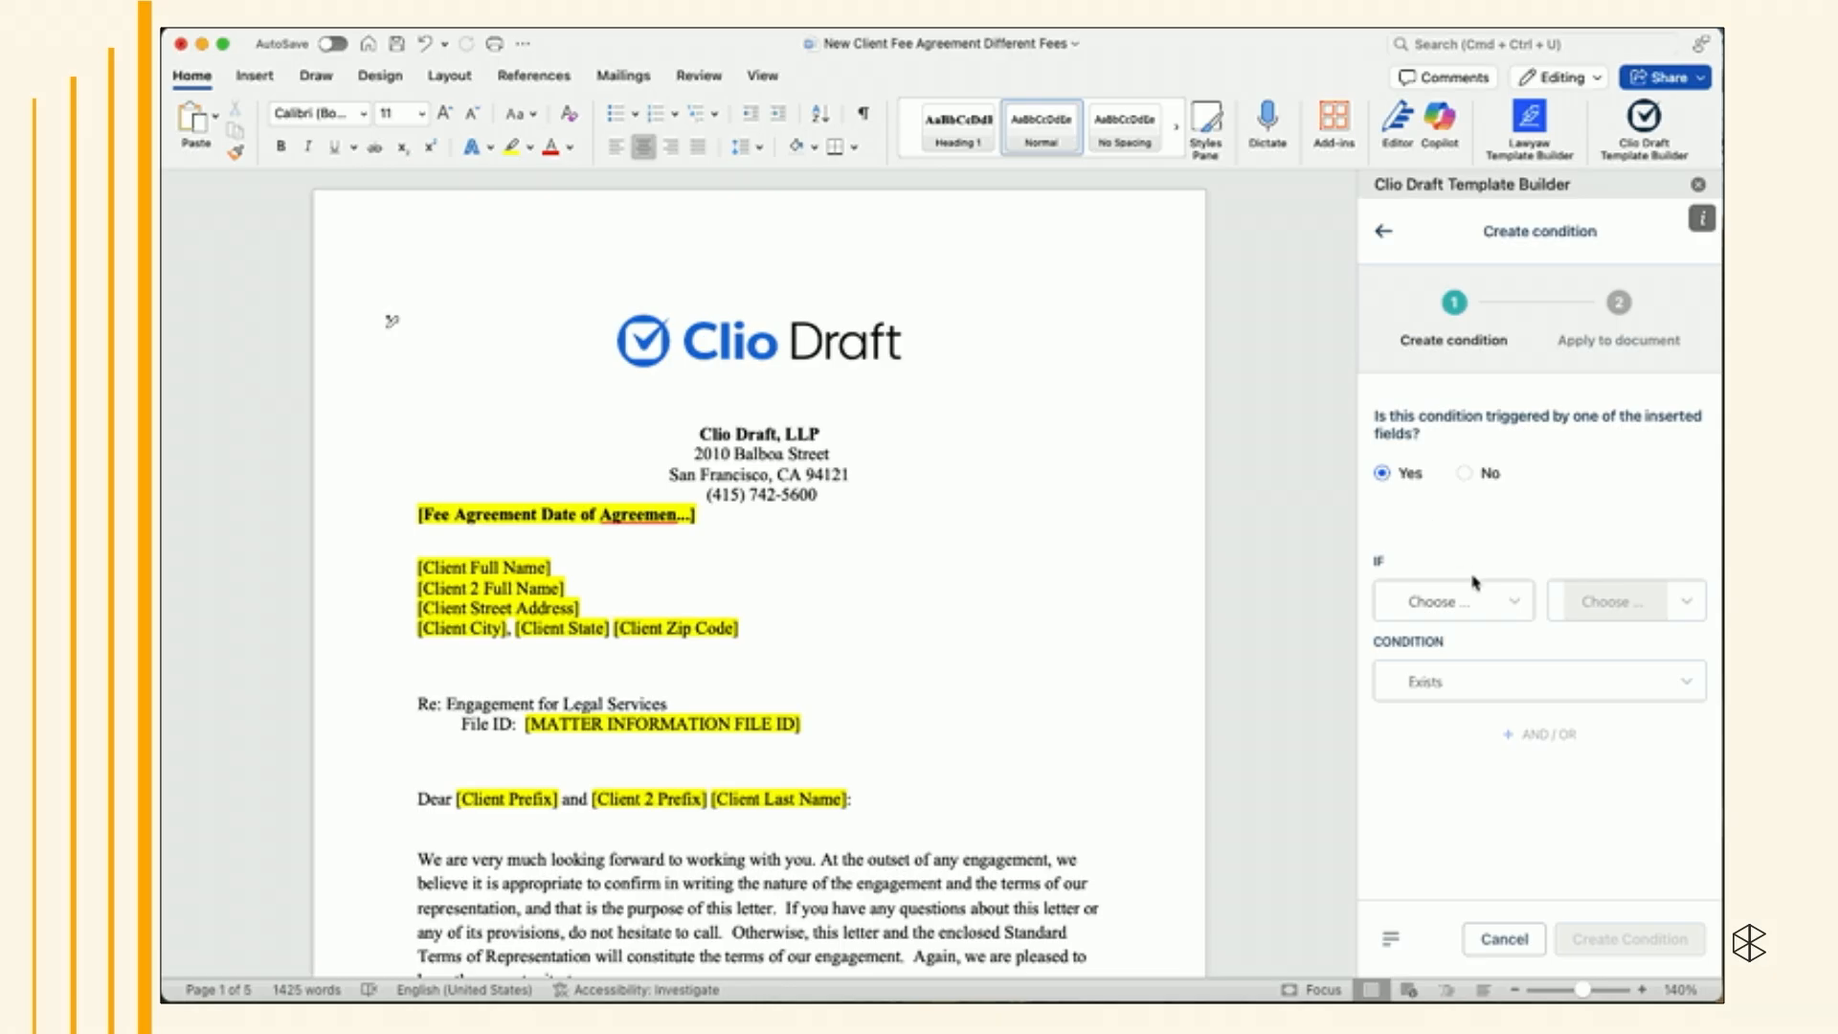
click(1493, 610)
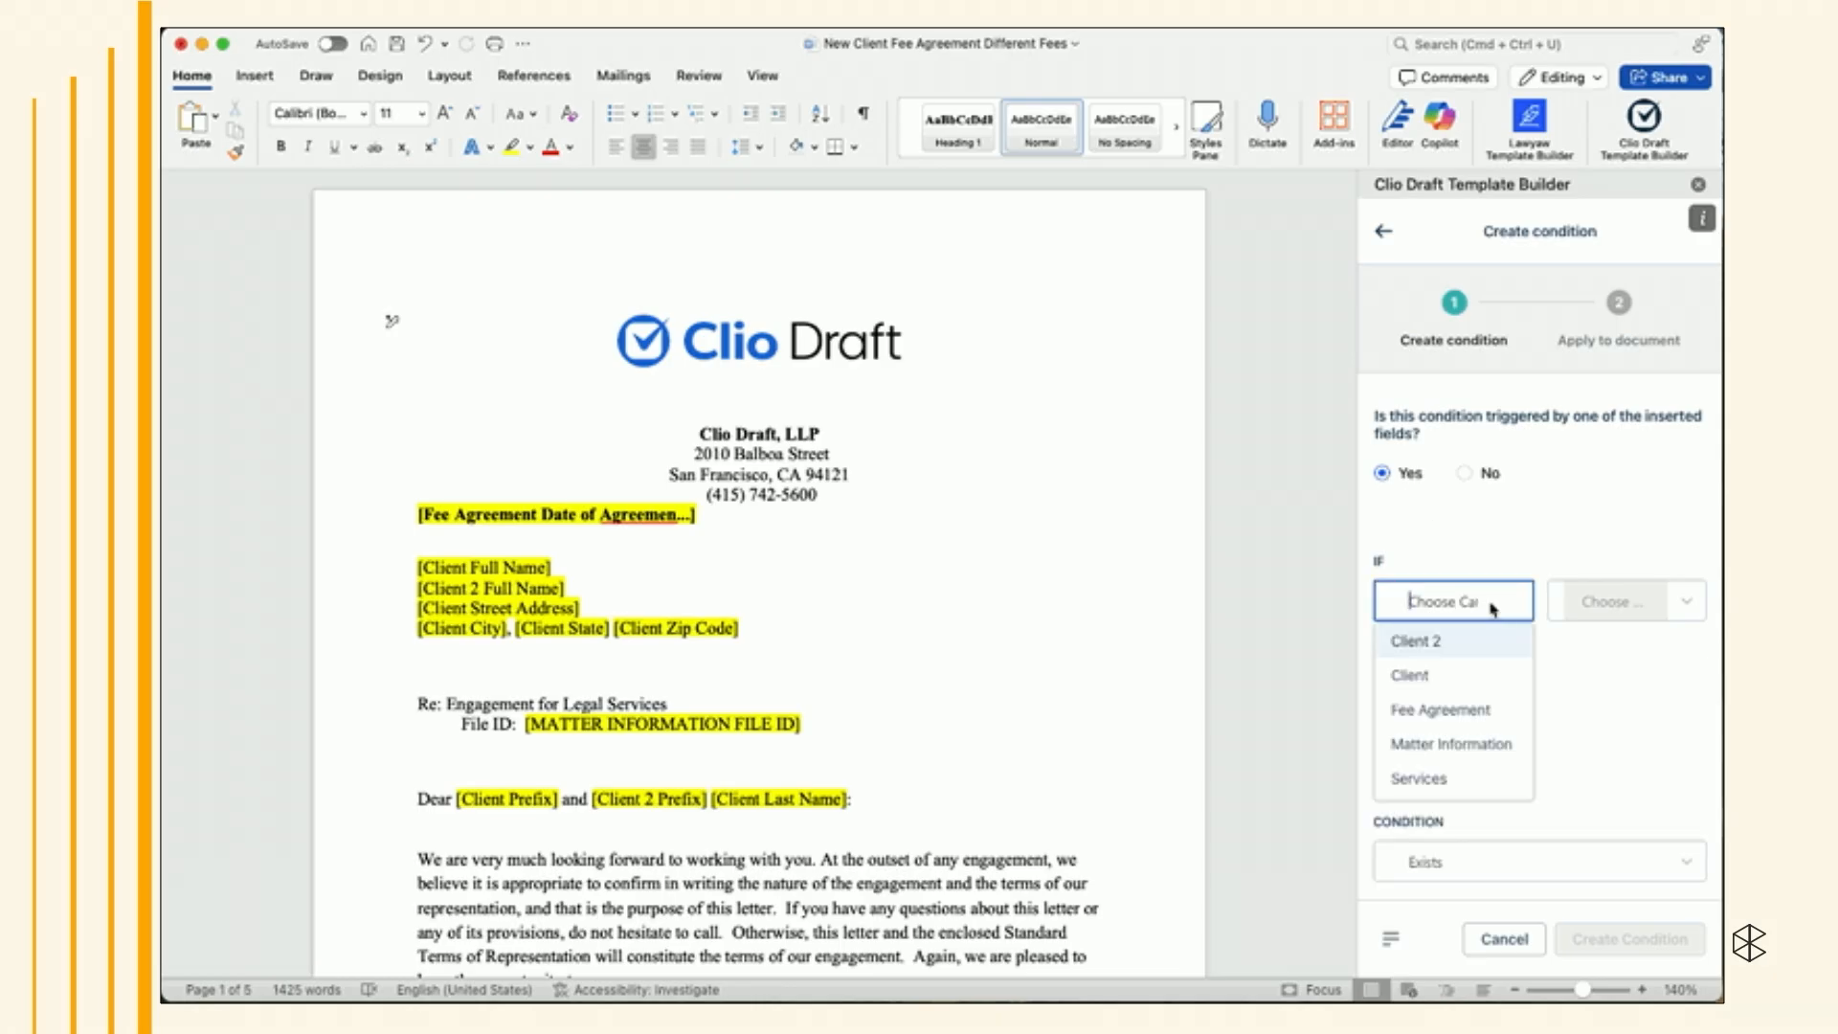
click(1454, 647)
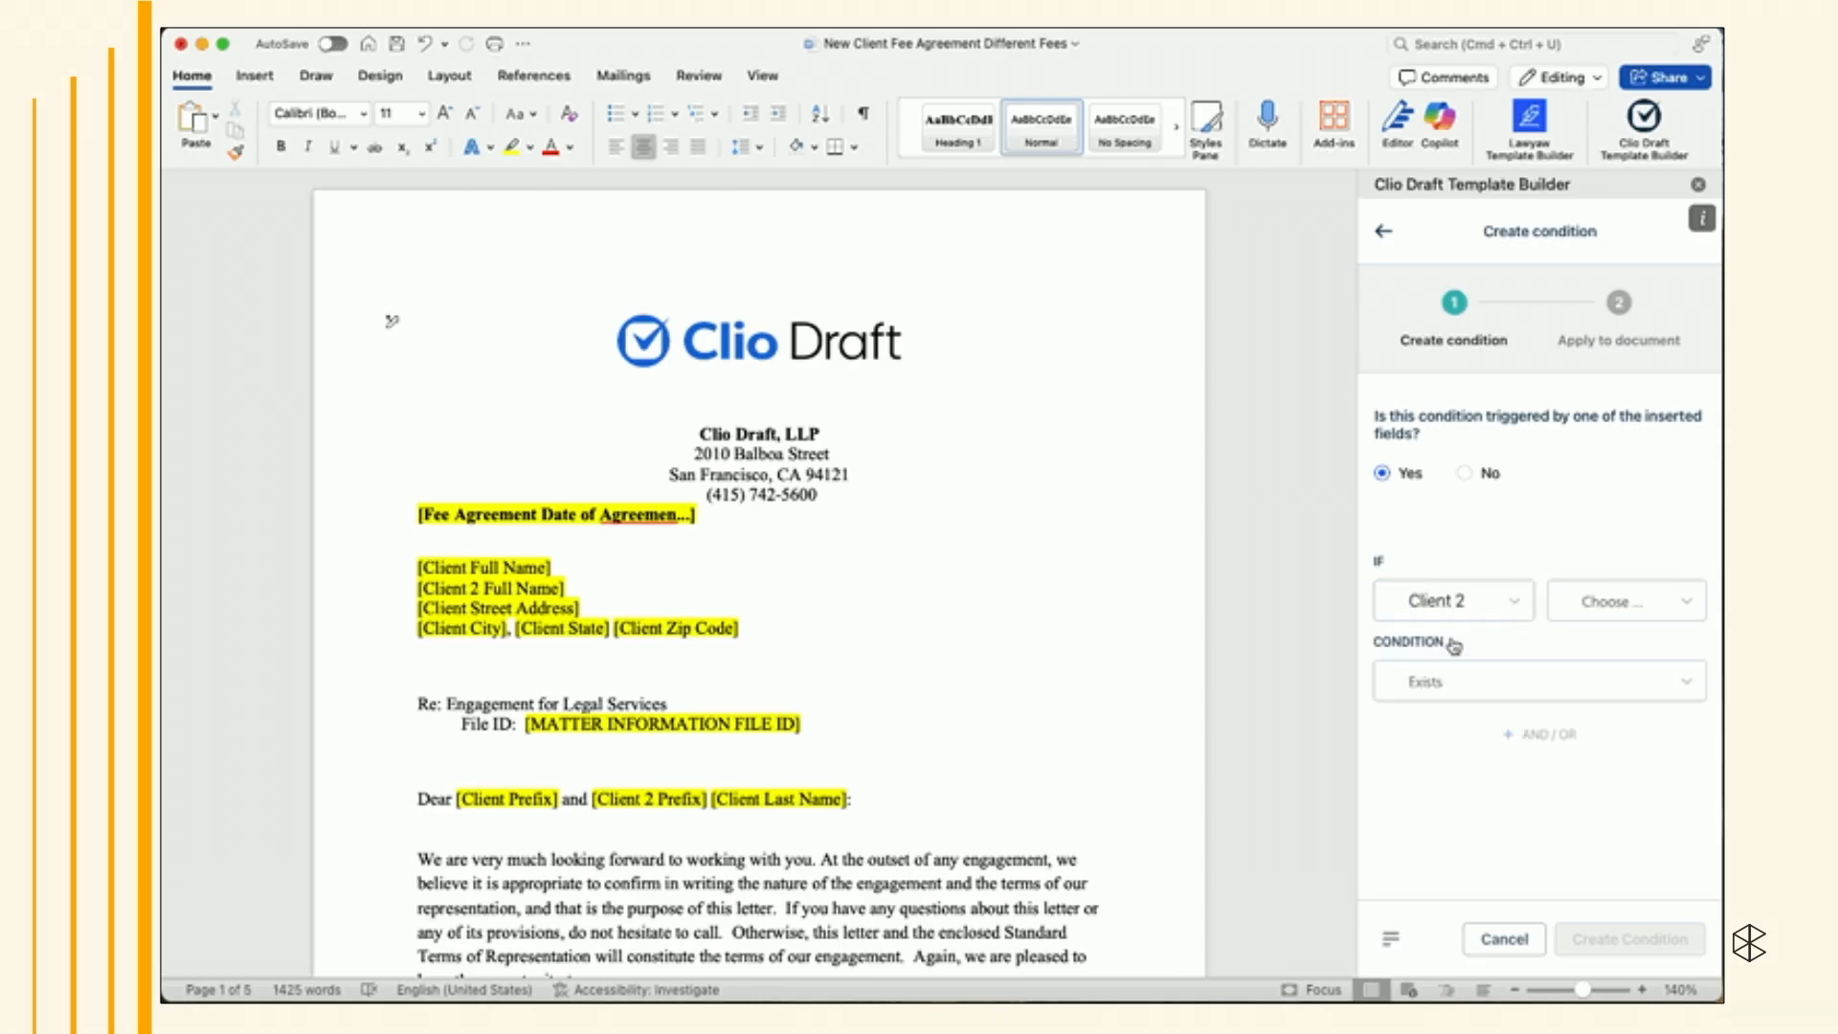
click(1566, 622)
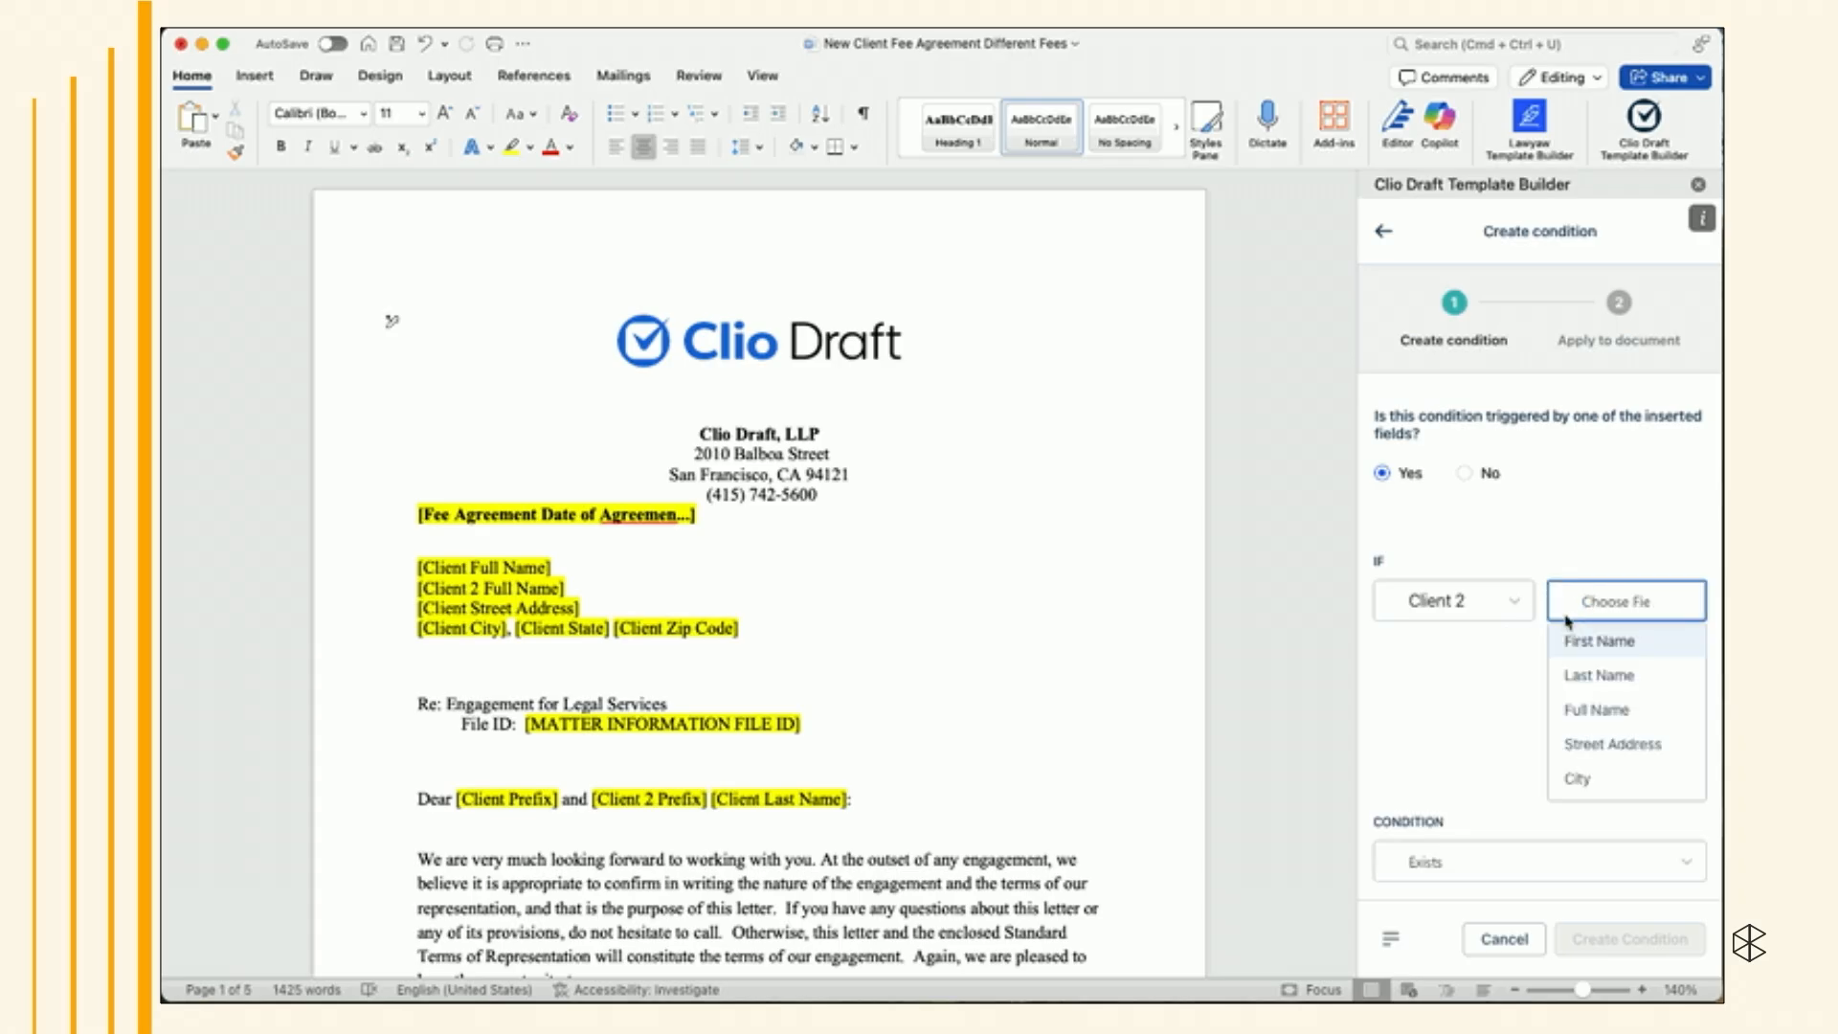
click(1582, 709)
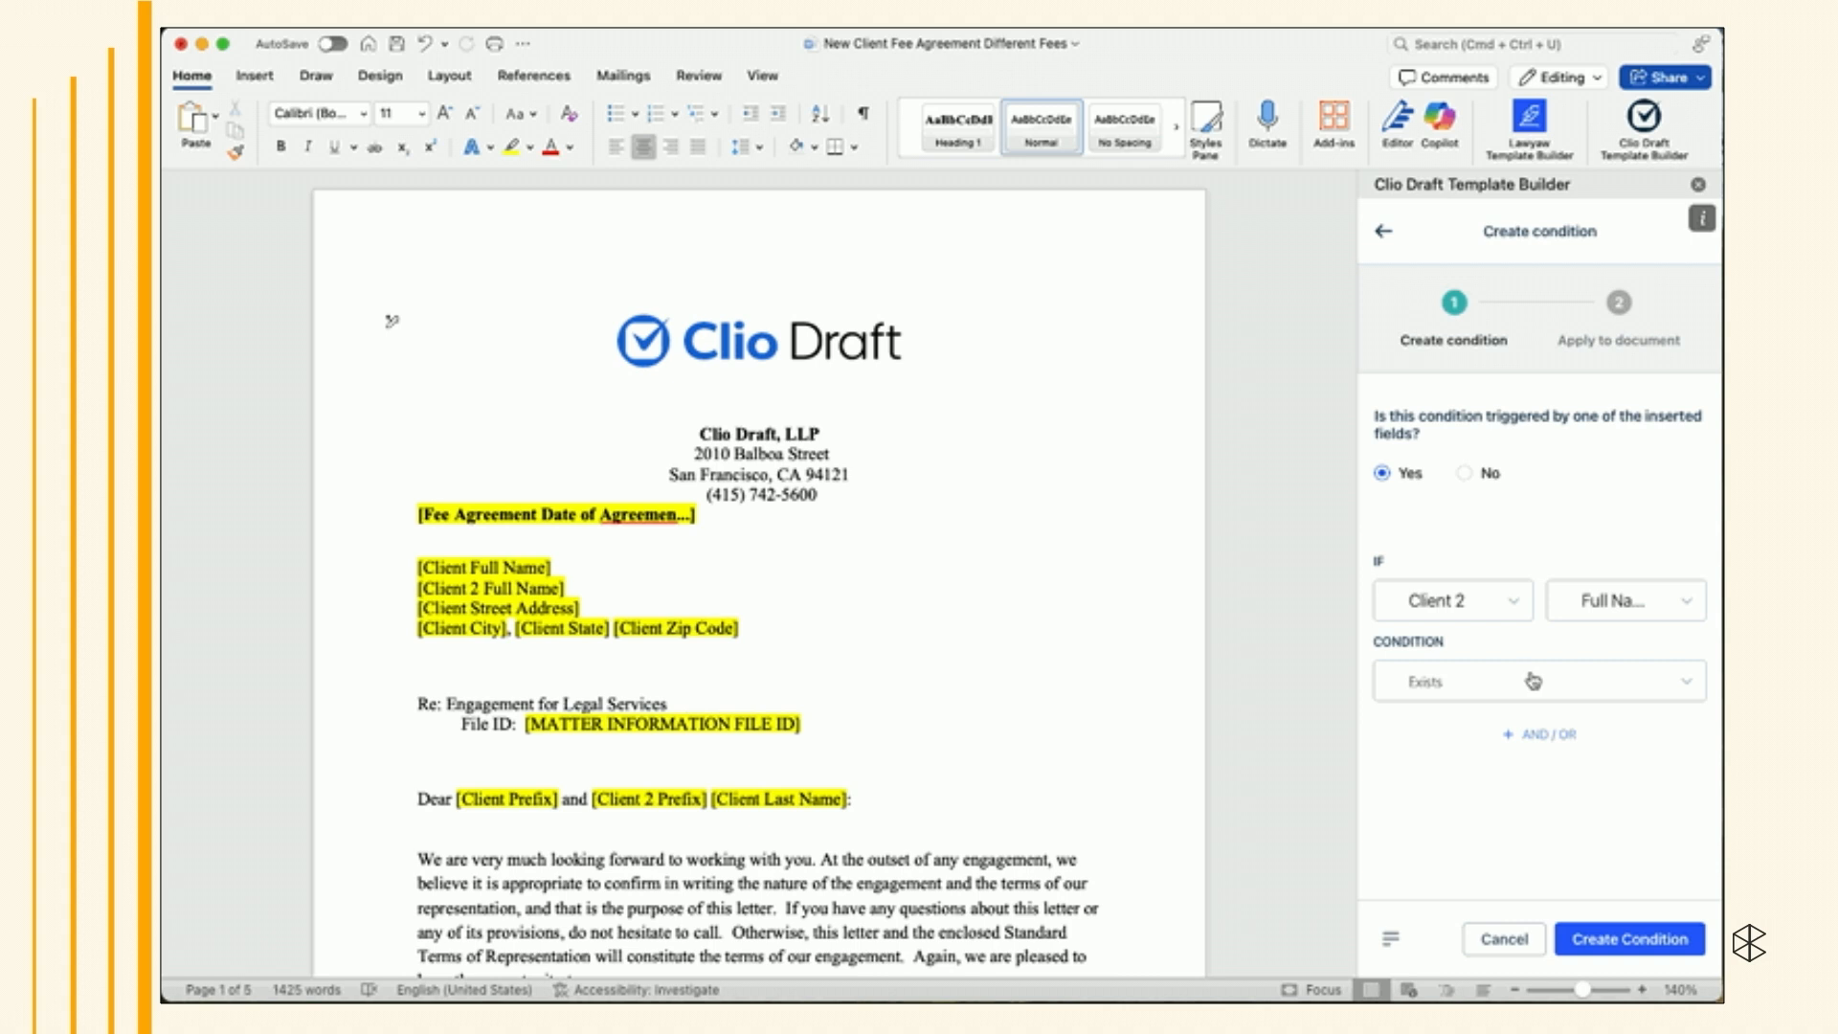
click(1579, 936)
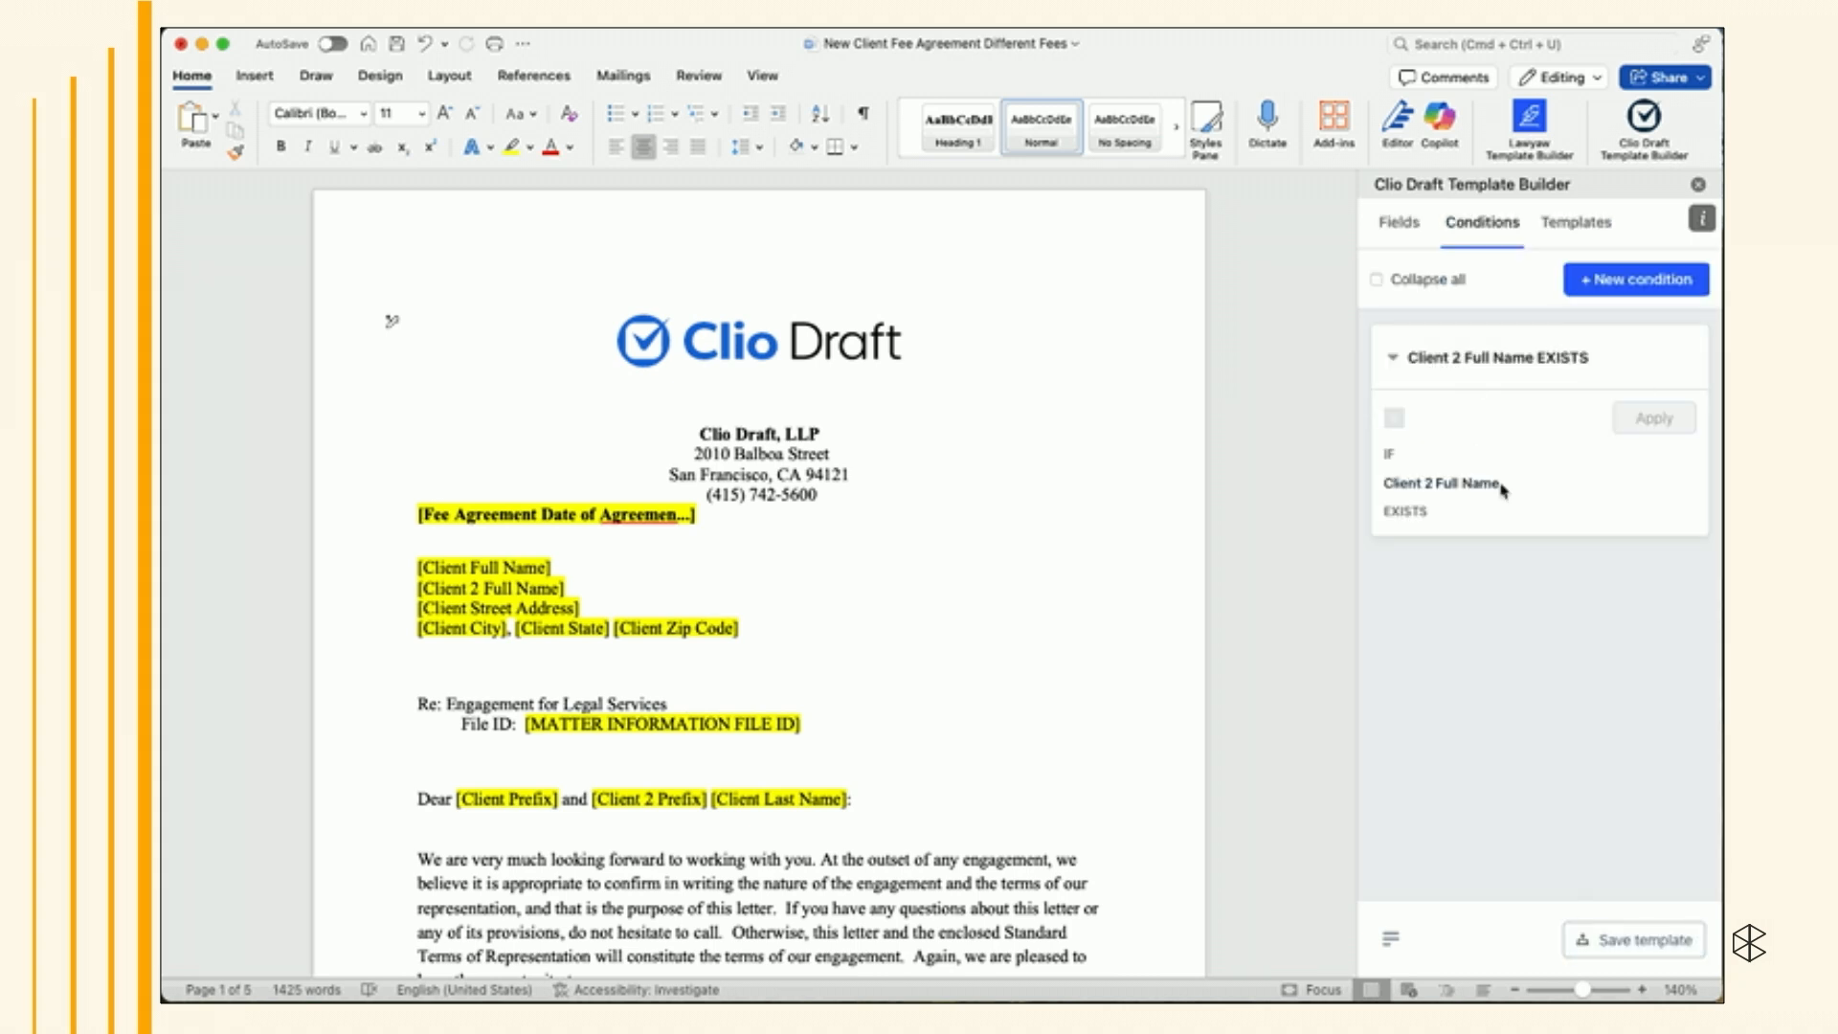
click(1405, 27)
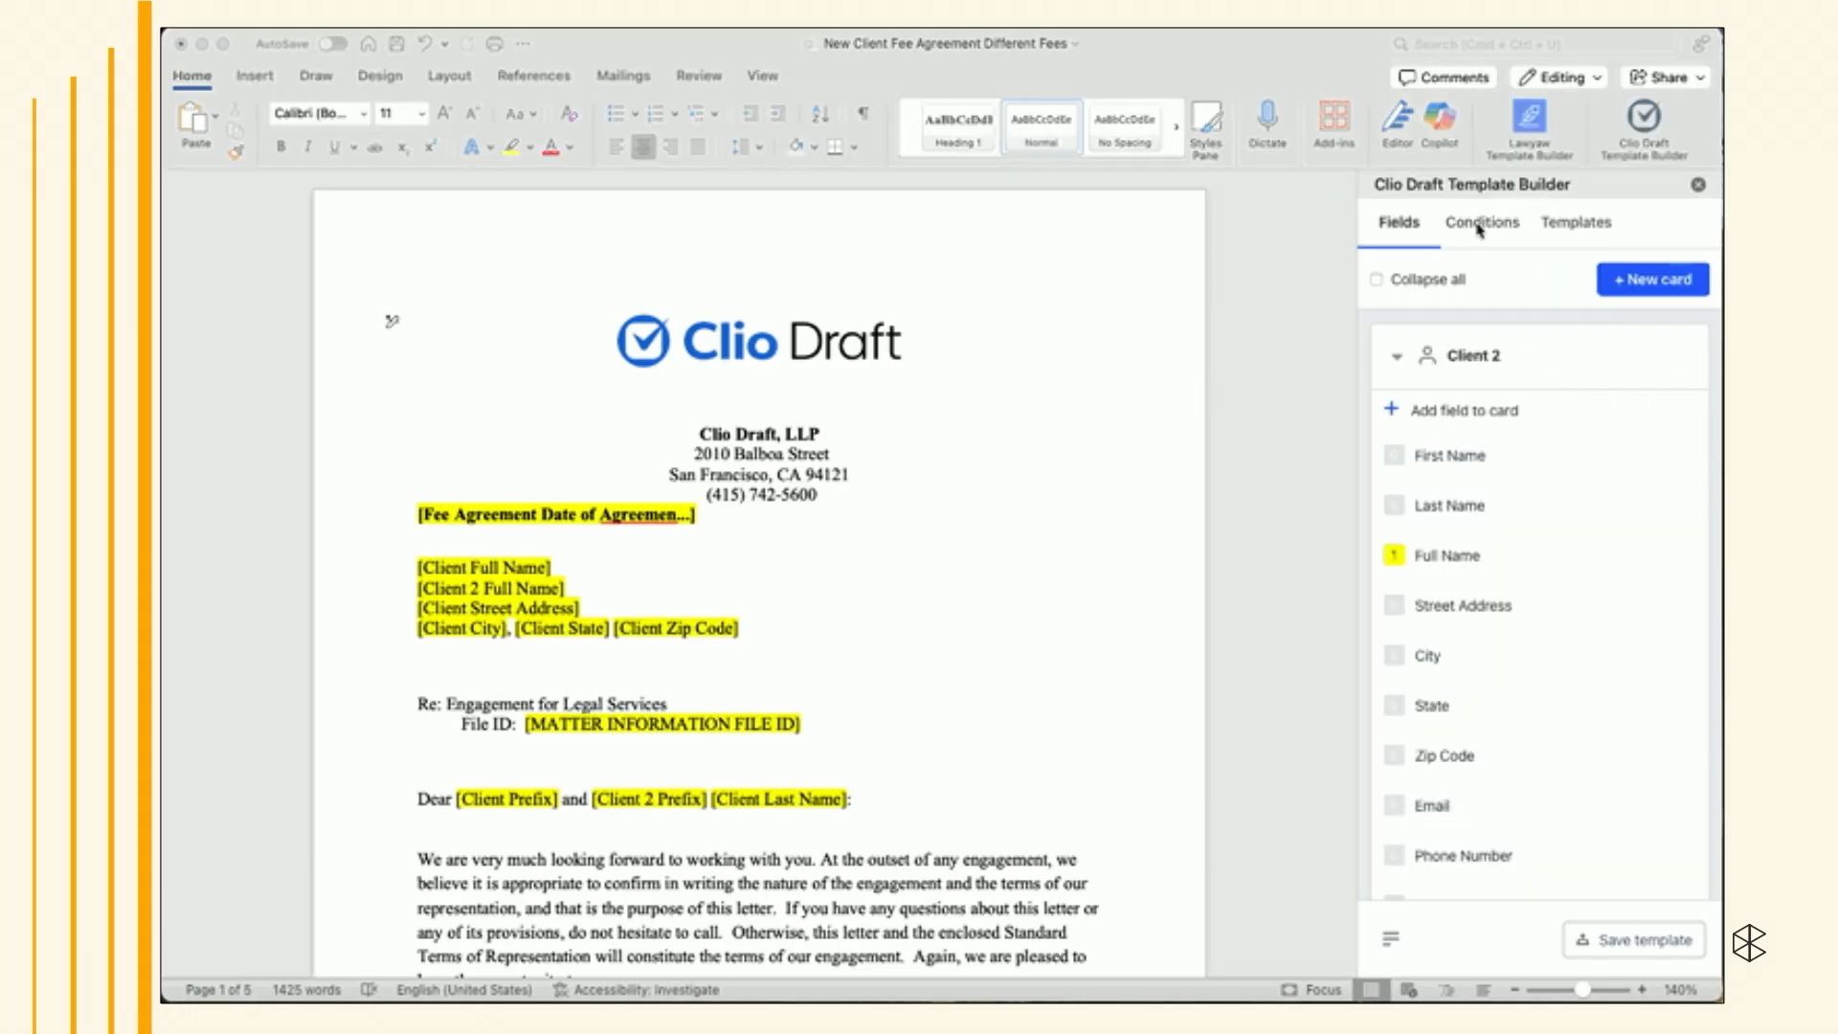
click(1478, 225)
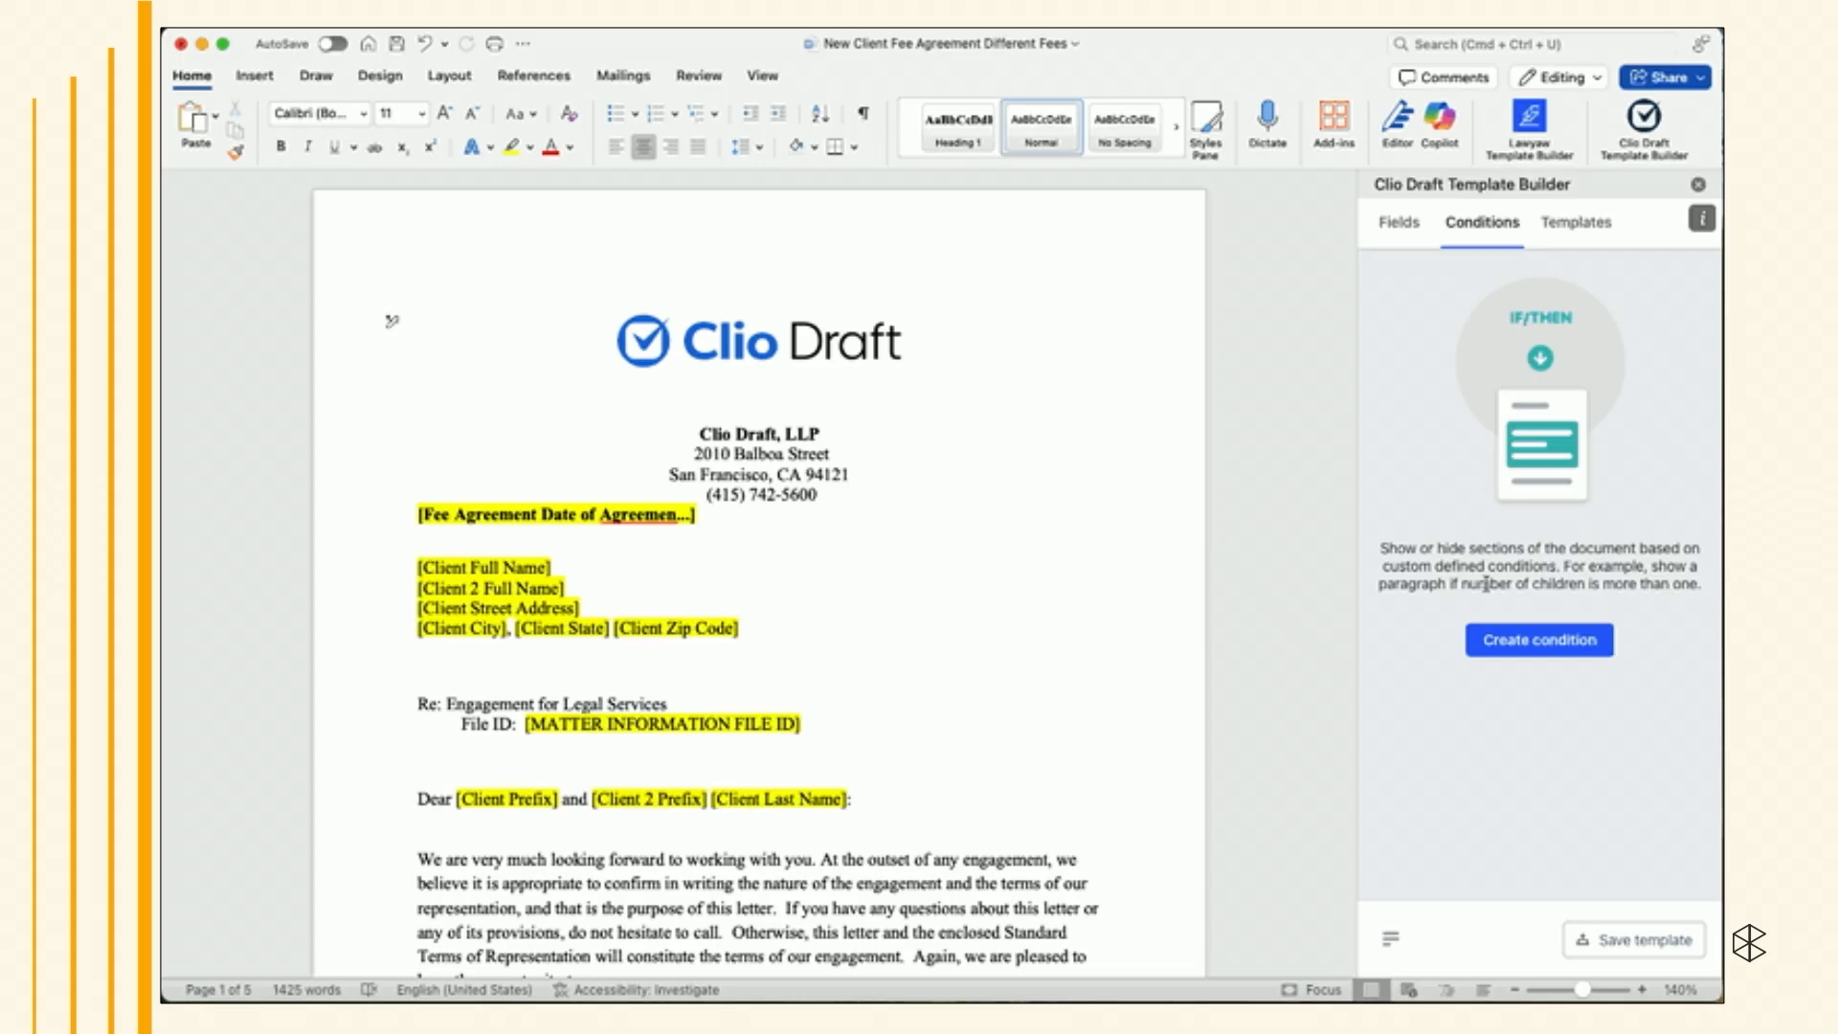
click(1492, 637)
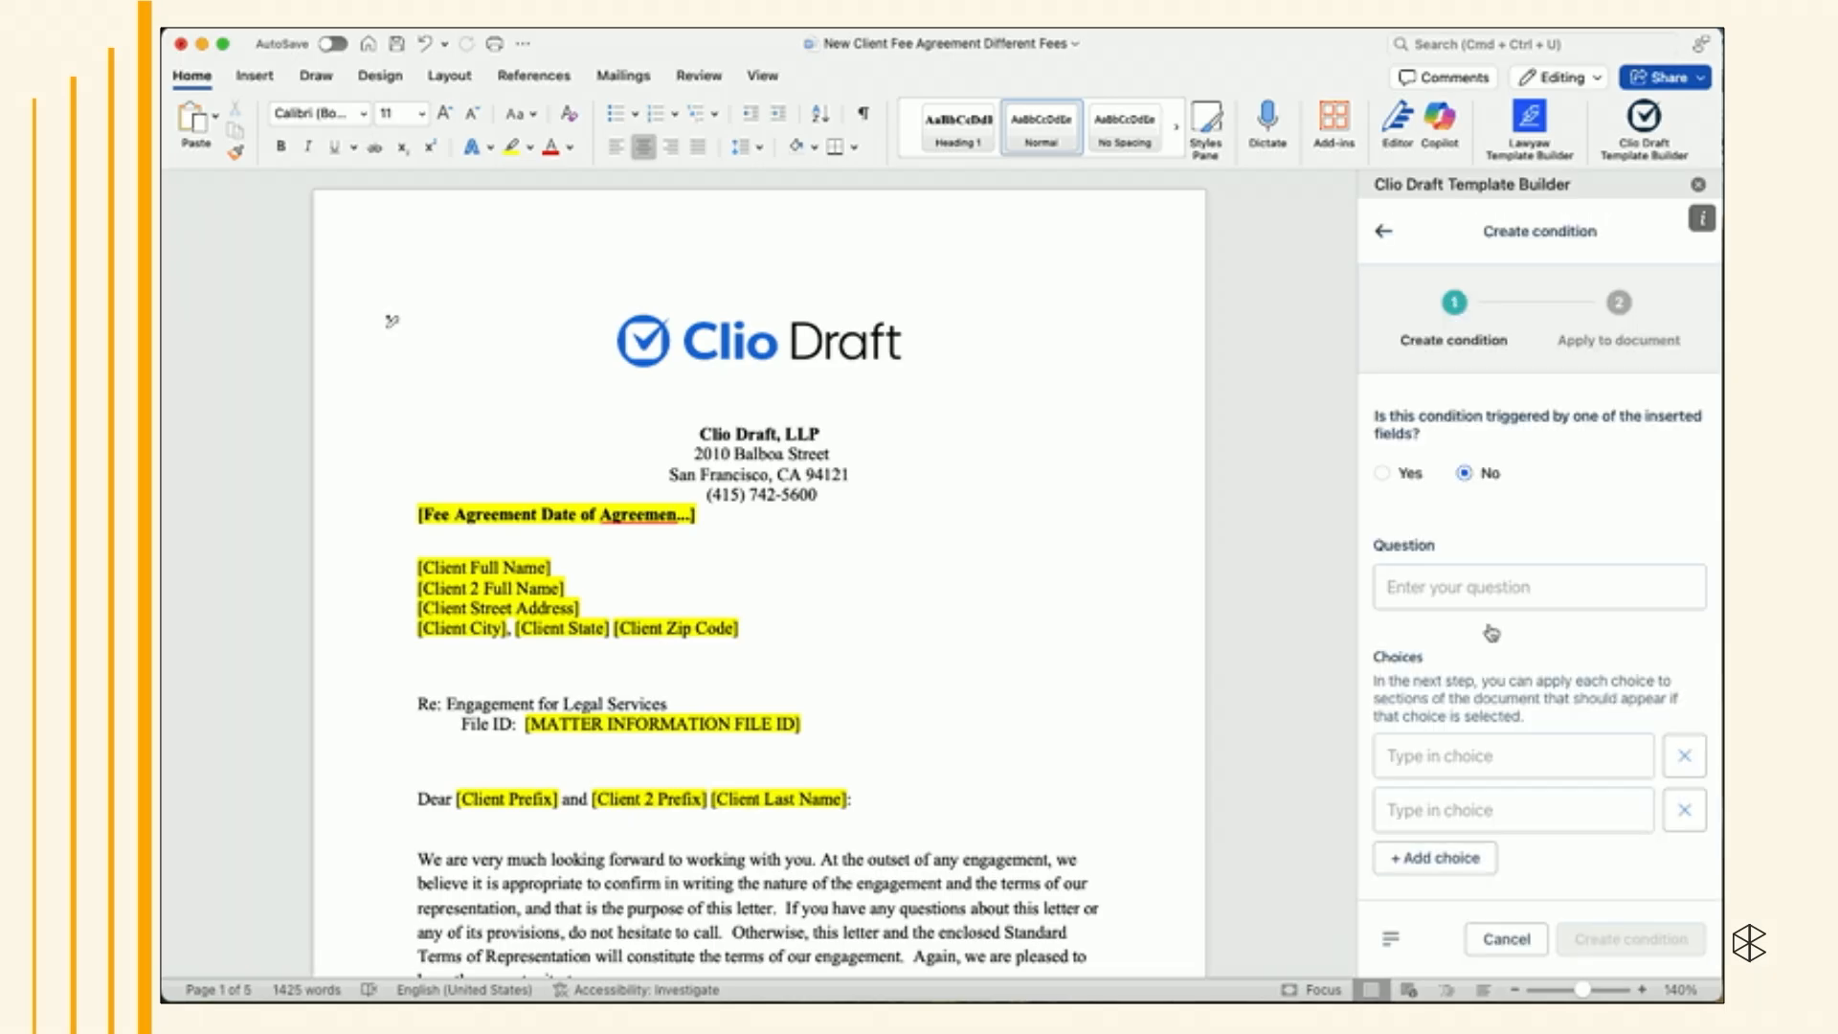
click(1384, 476)
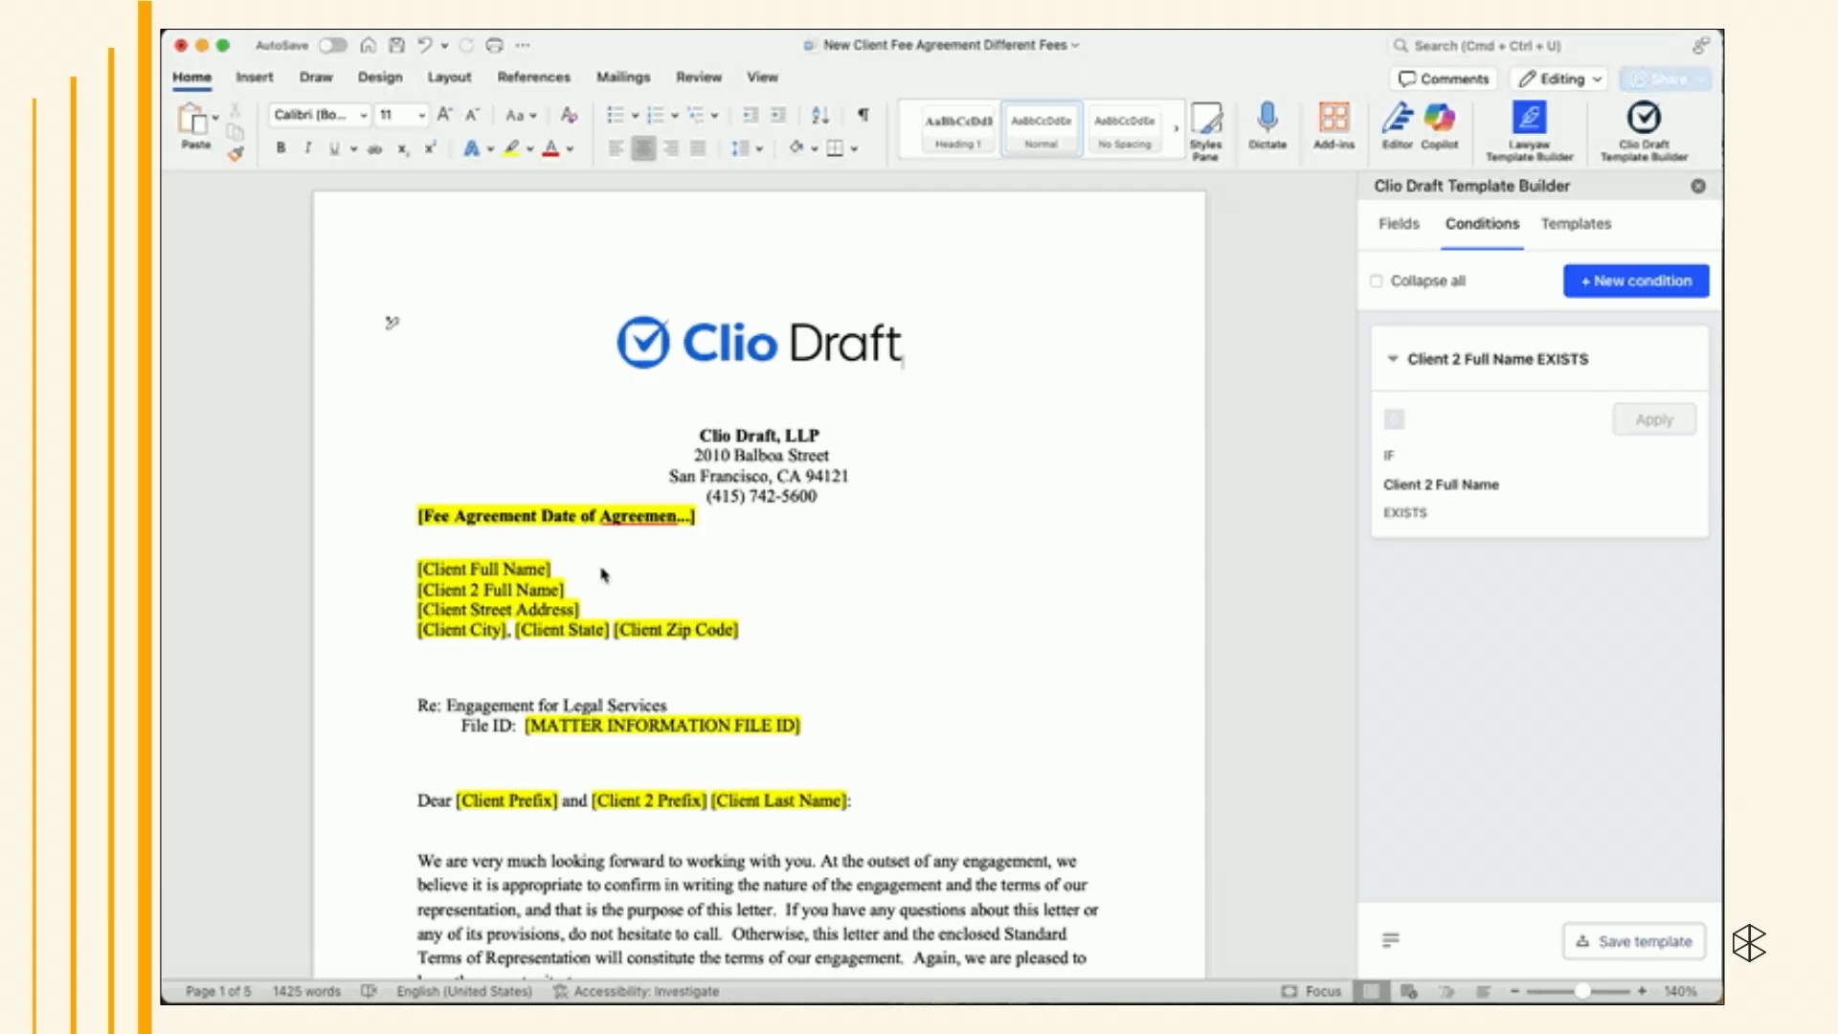
- Apply the Client 2 Full Name EXISTS condition to the Client 2 Full Name line of the address block
click(590, 568)
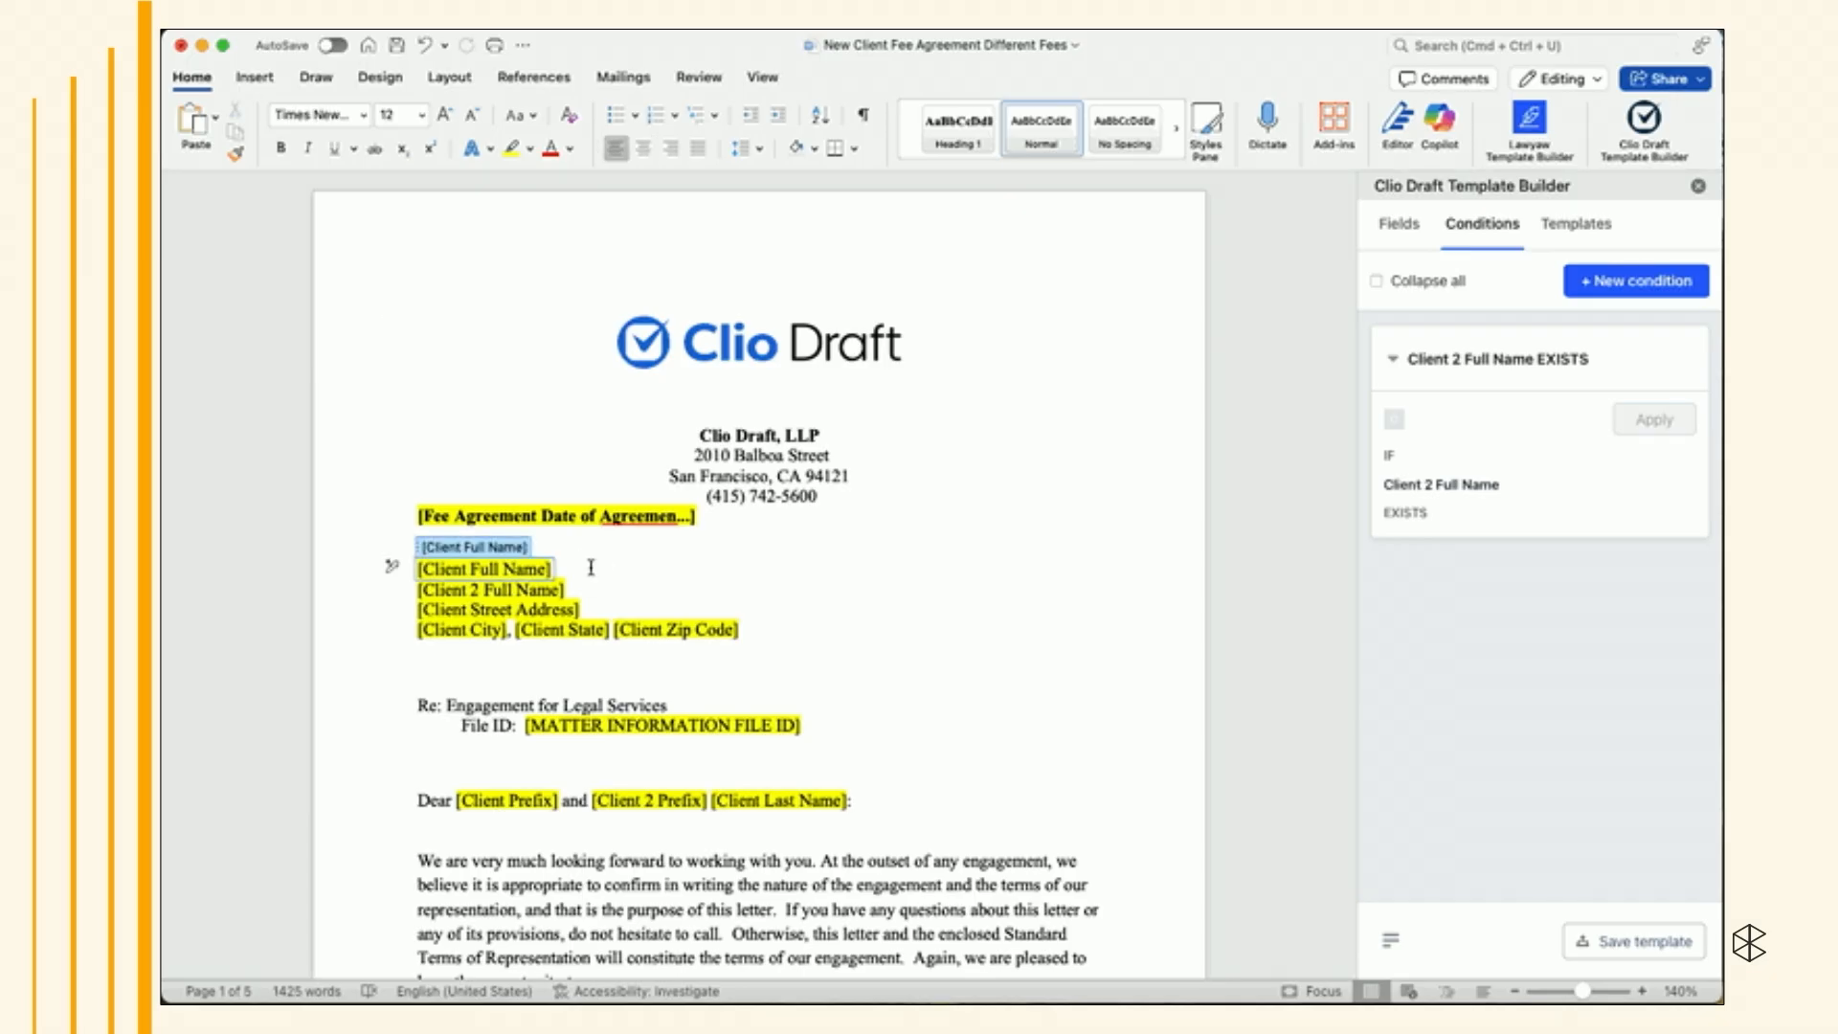
click(591, 568)
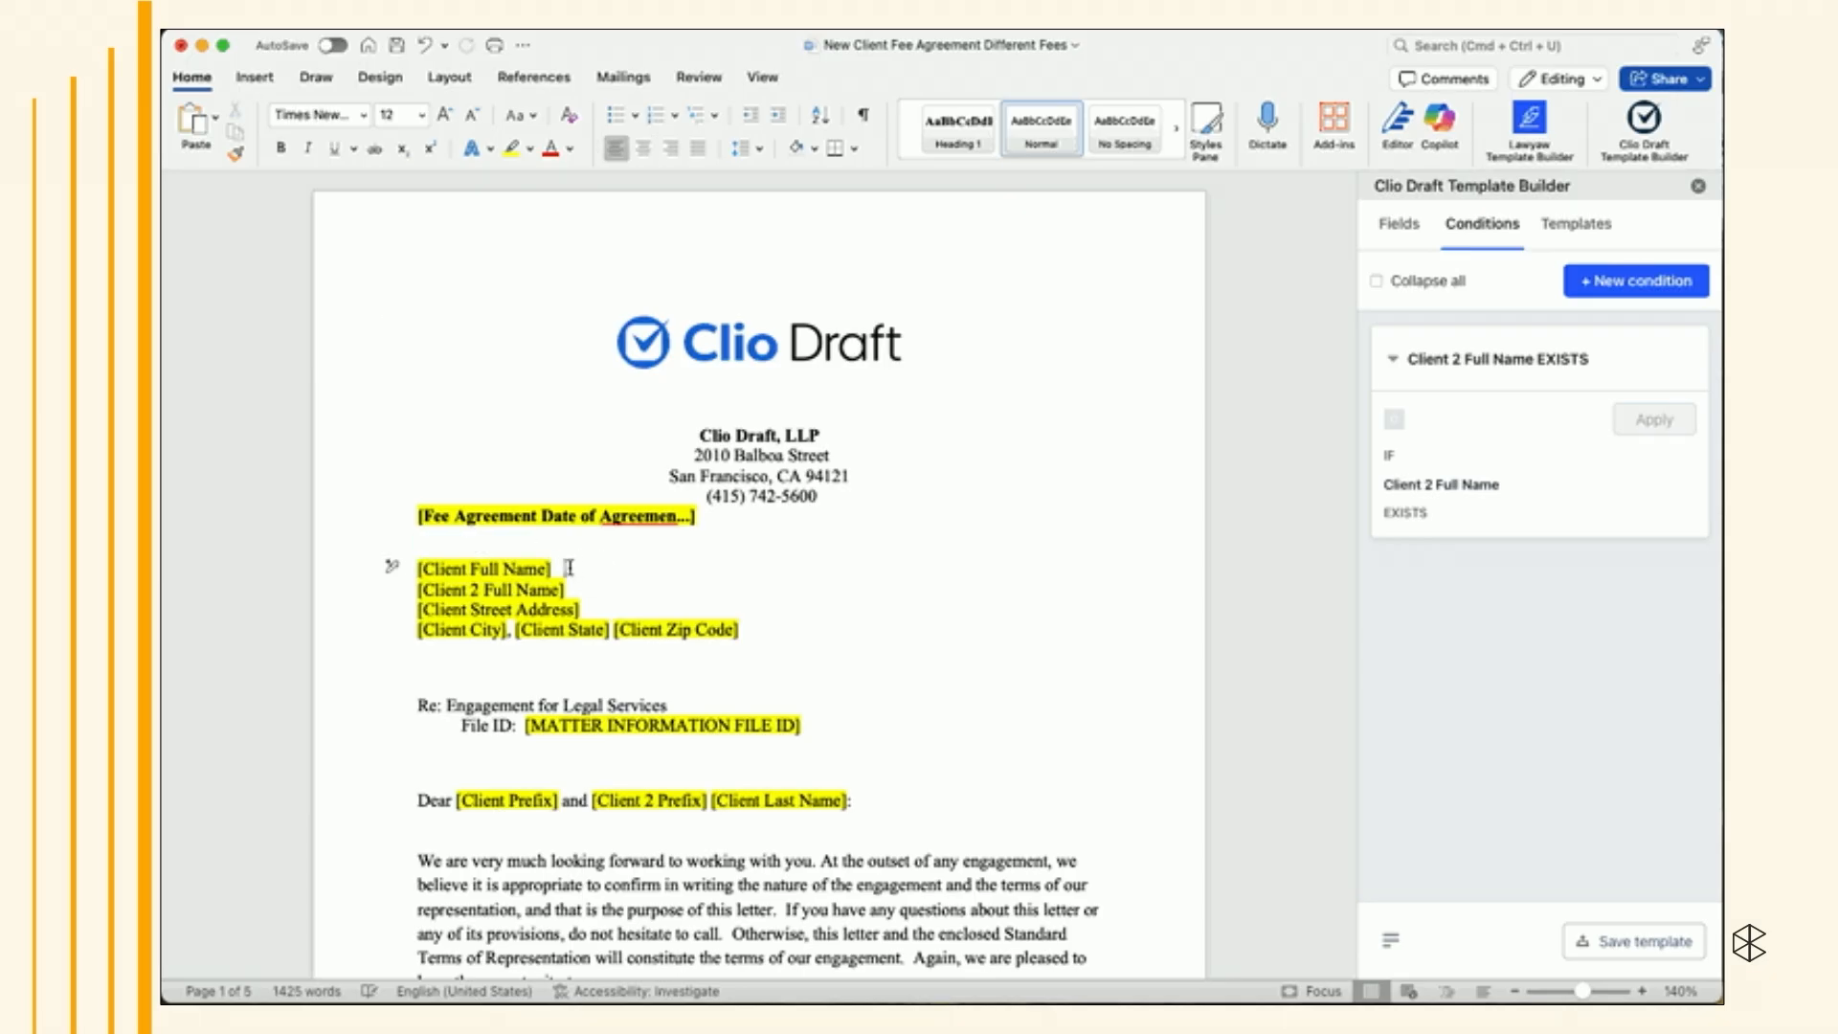
drag(565, 567, 615, 581)
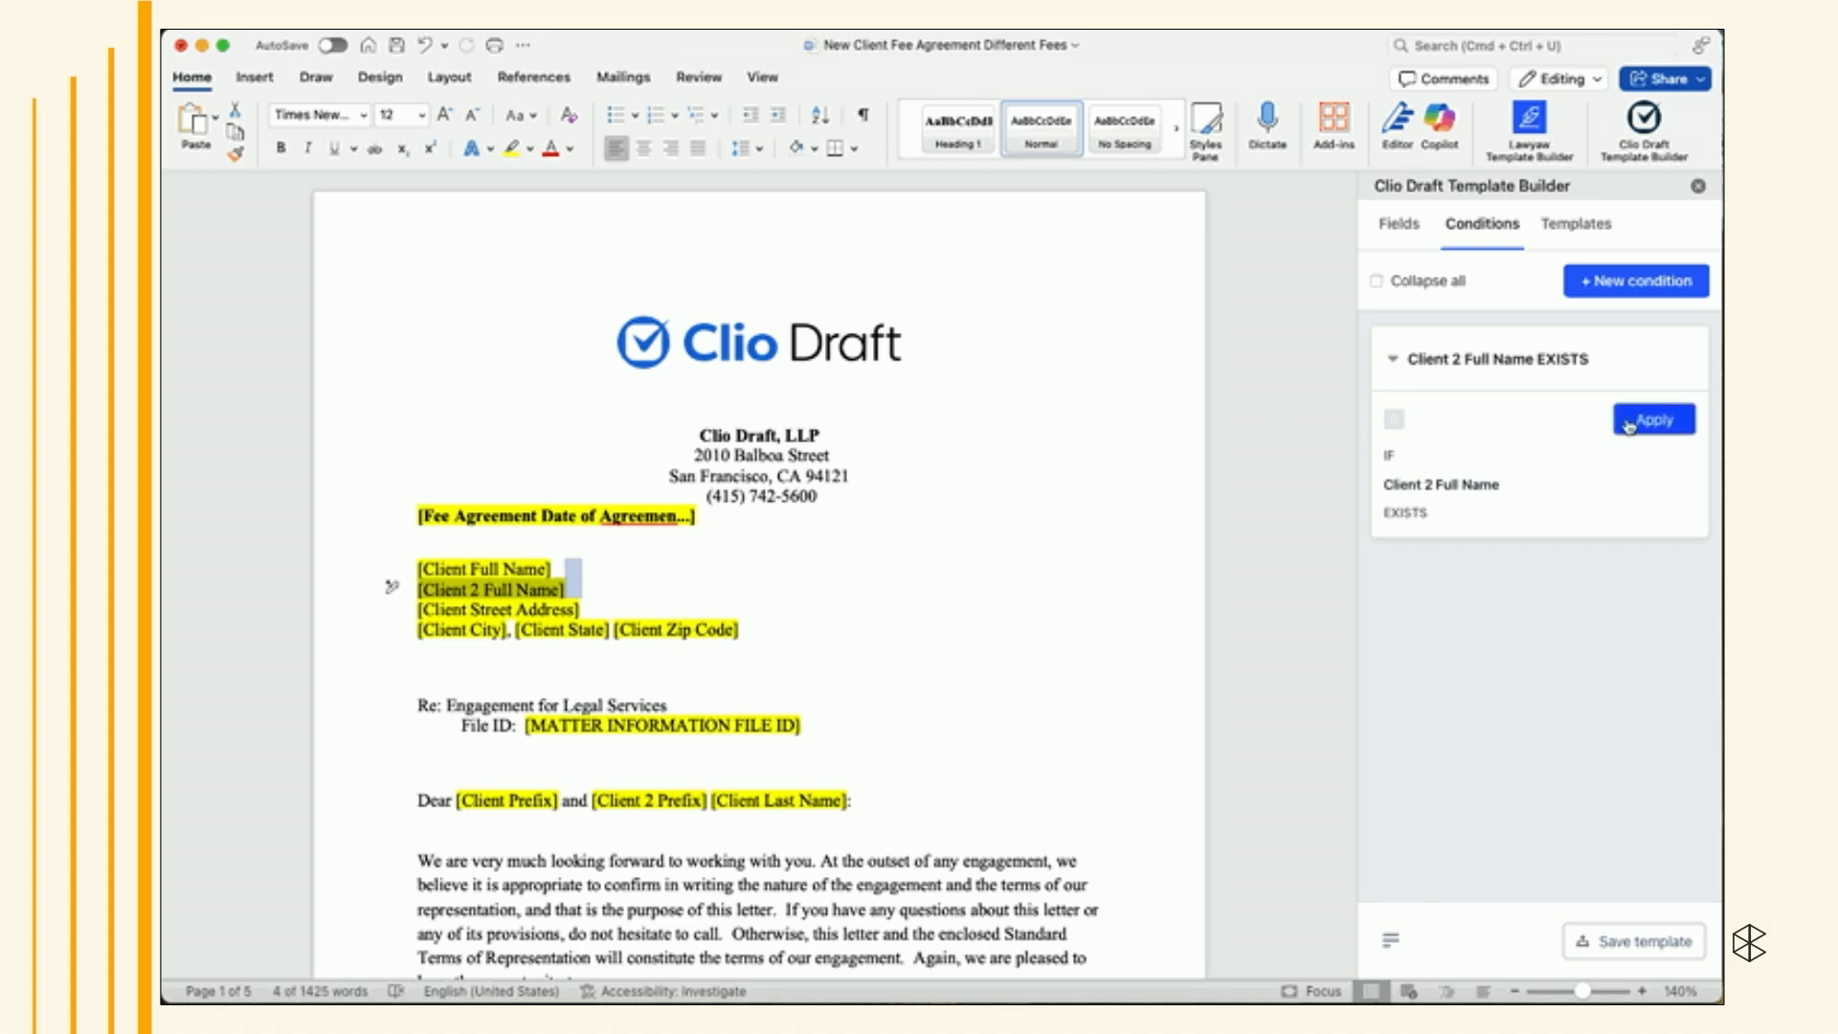
click(1632, 424)
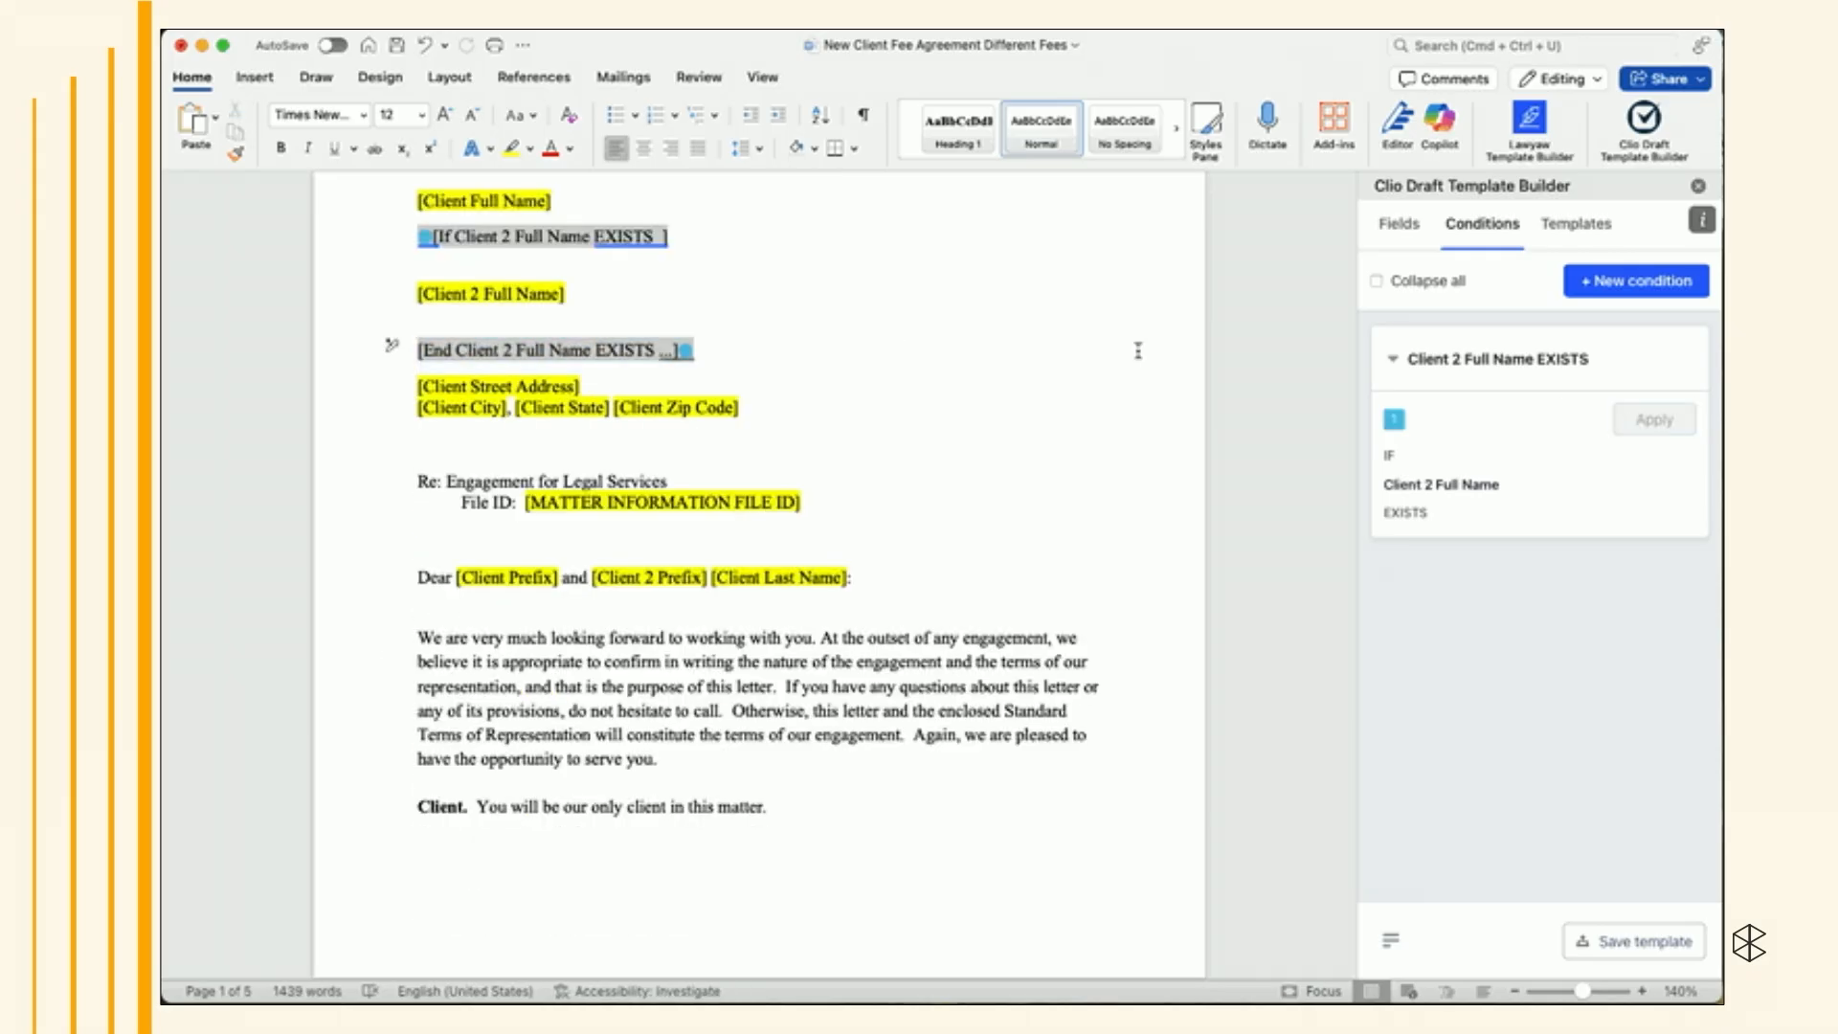
- Move the condition's start marker up onto the Client Full Name line, removing the blank lines around it
scroll(999, 335, up, 2)
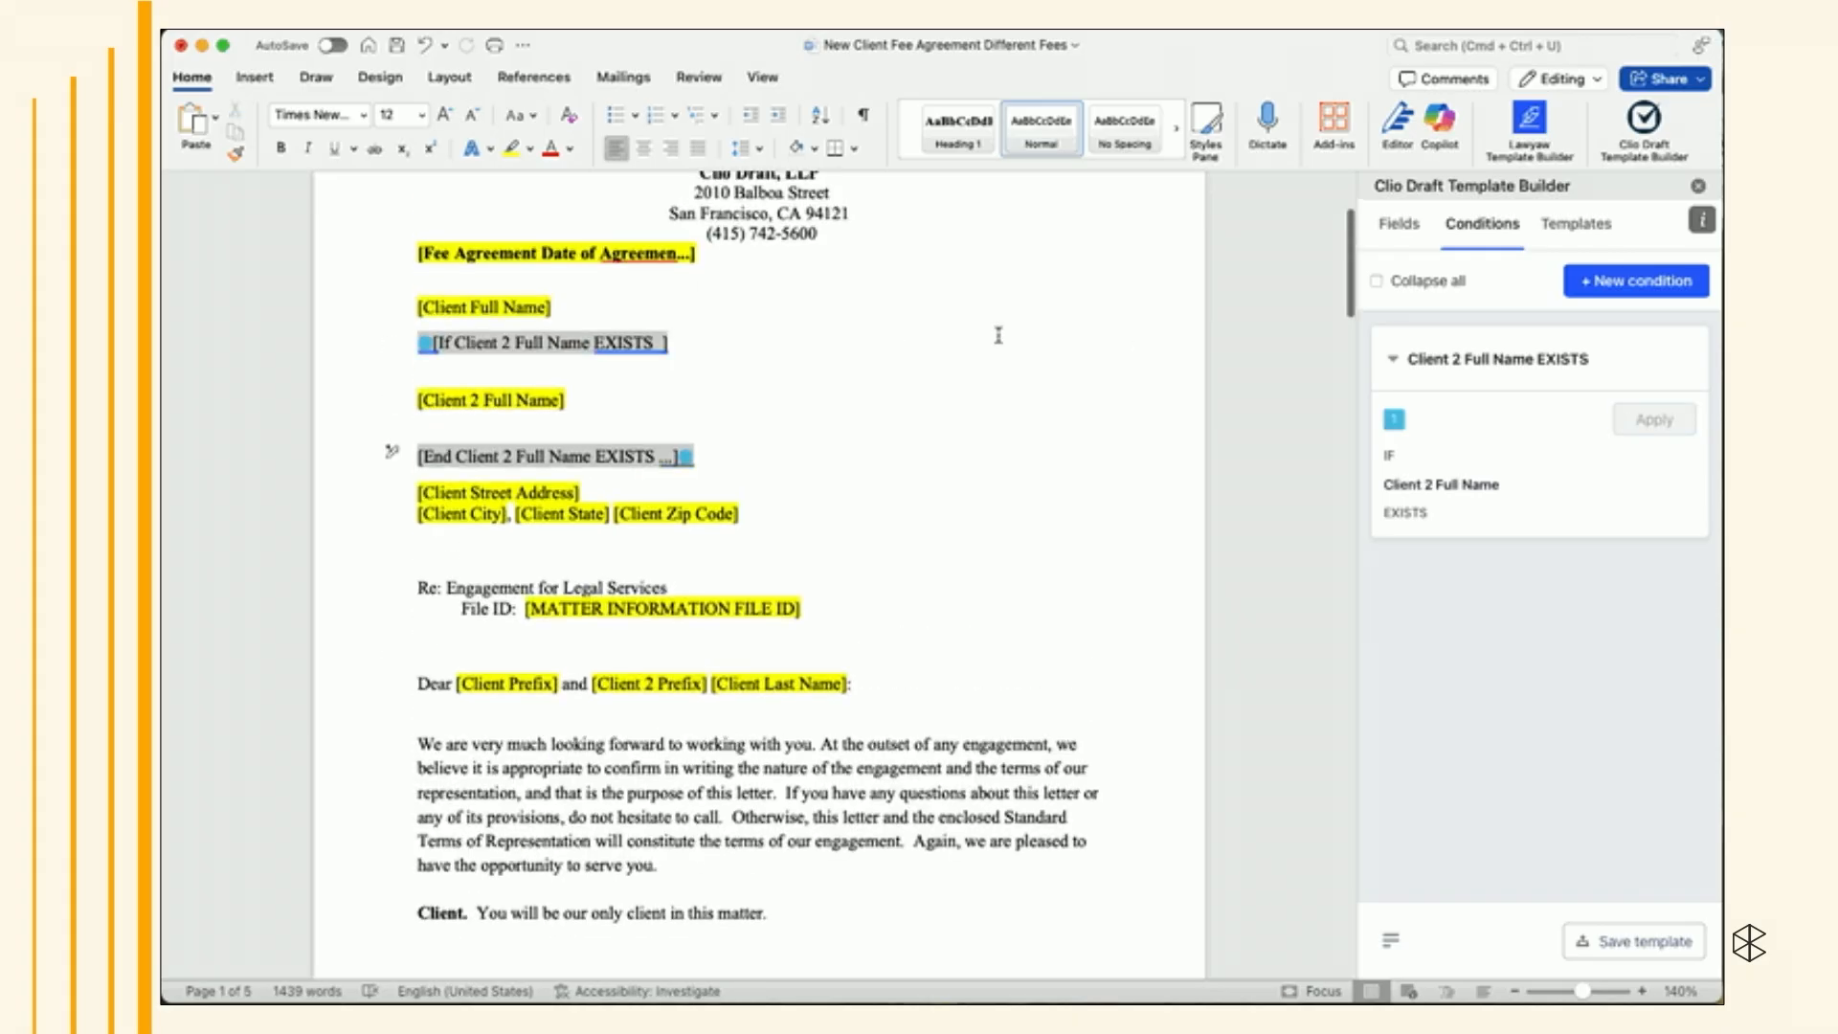
click(400, 354)
click(530, 346)
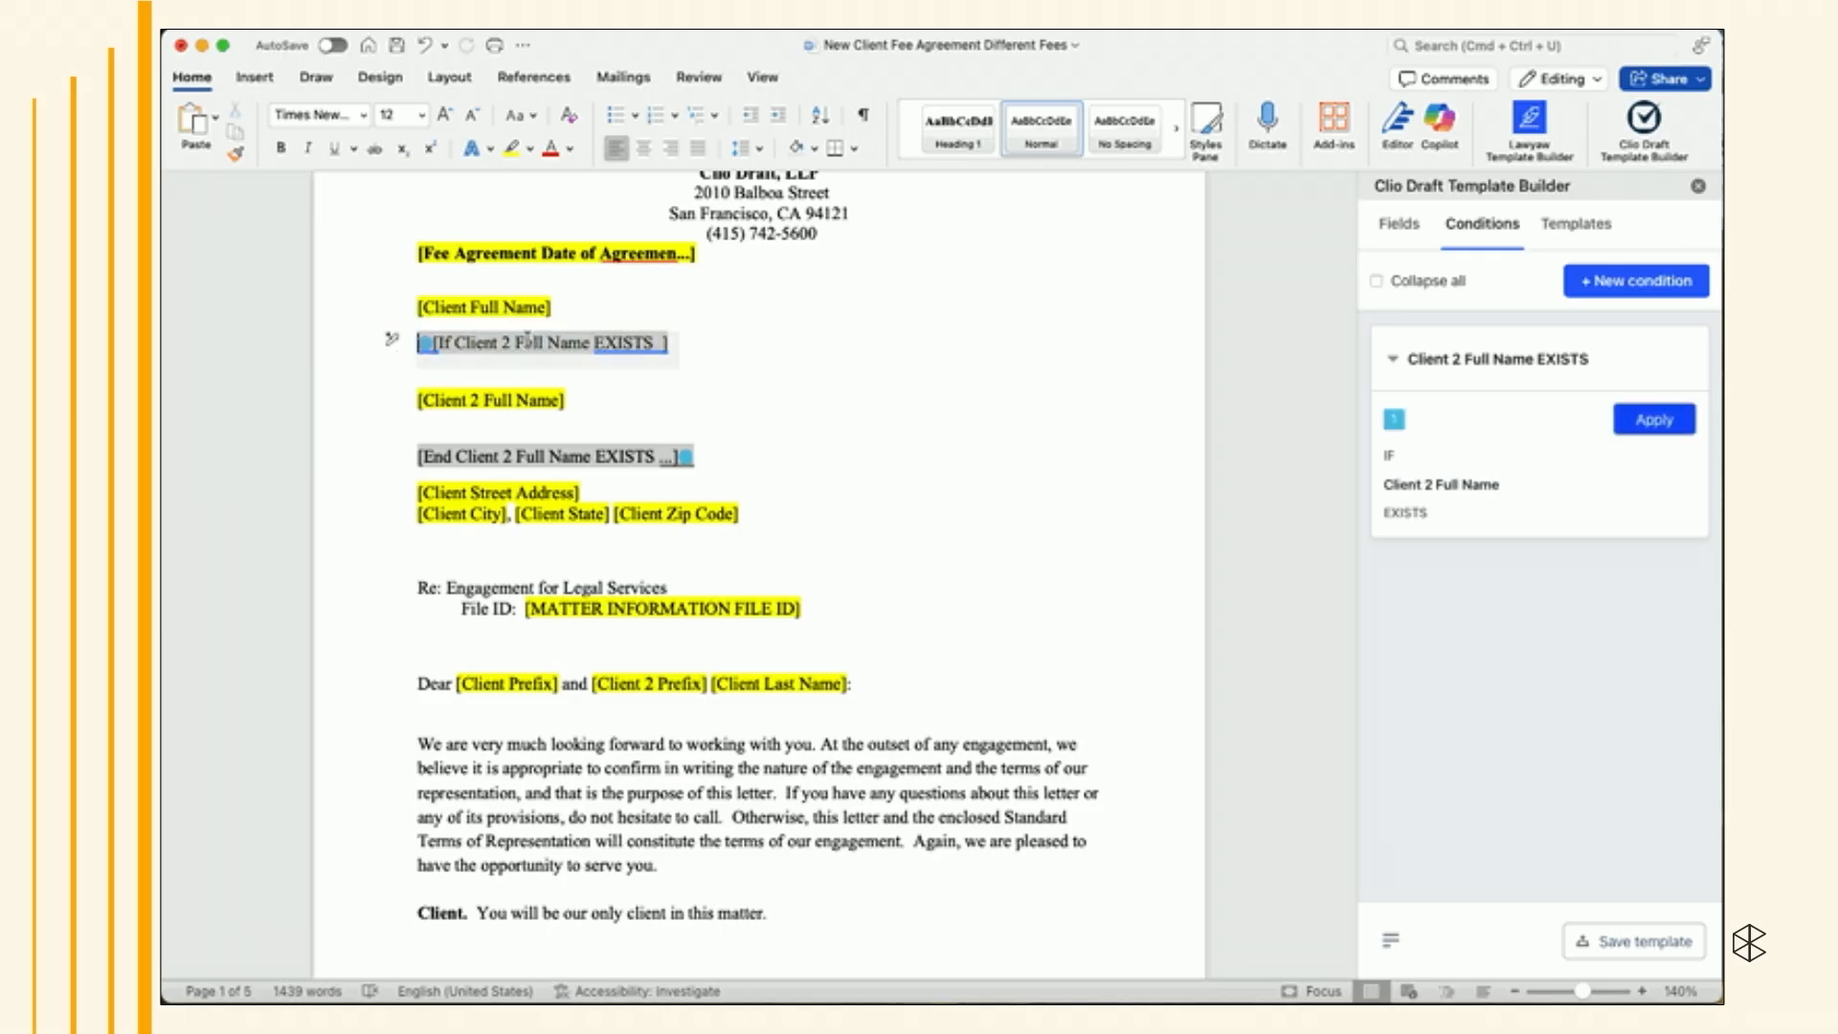
click(421, 343)
click(422, 344)
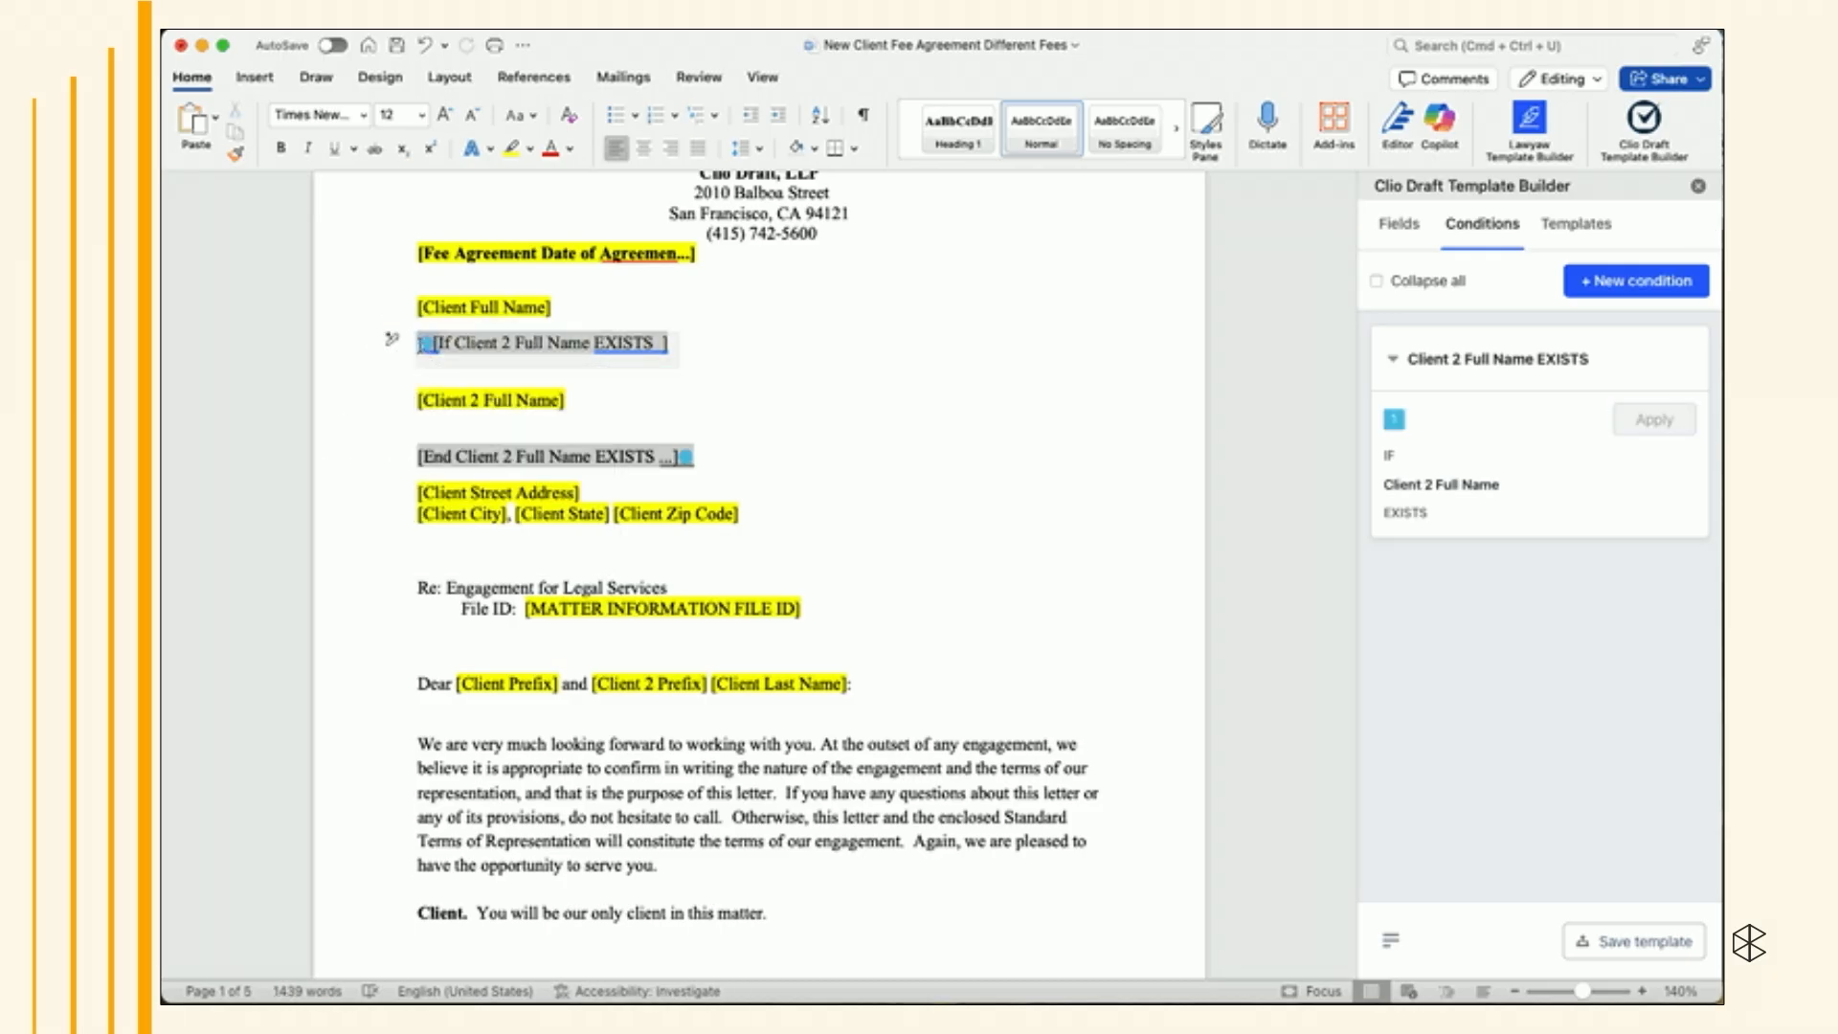
key(BackSpace)
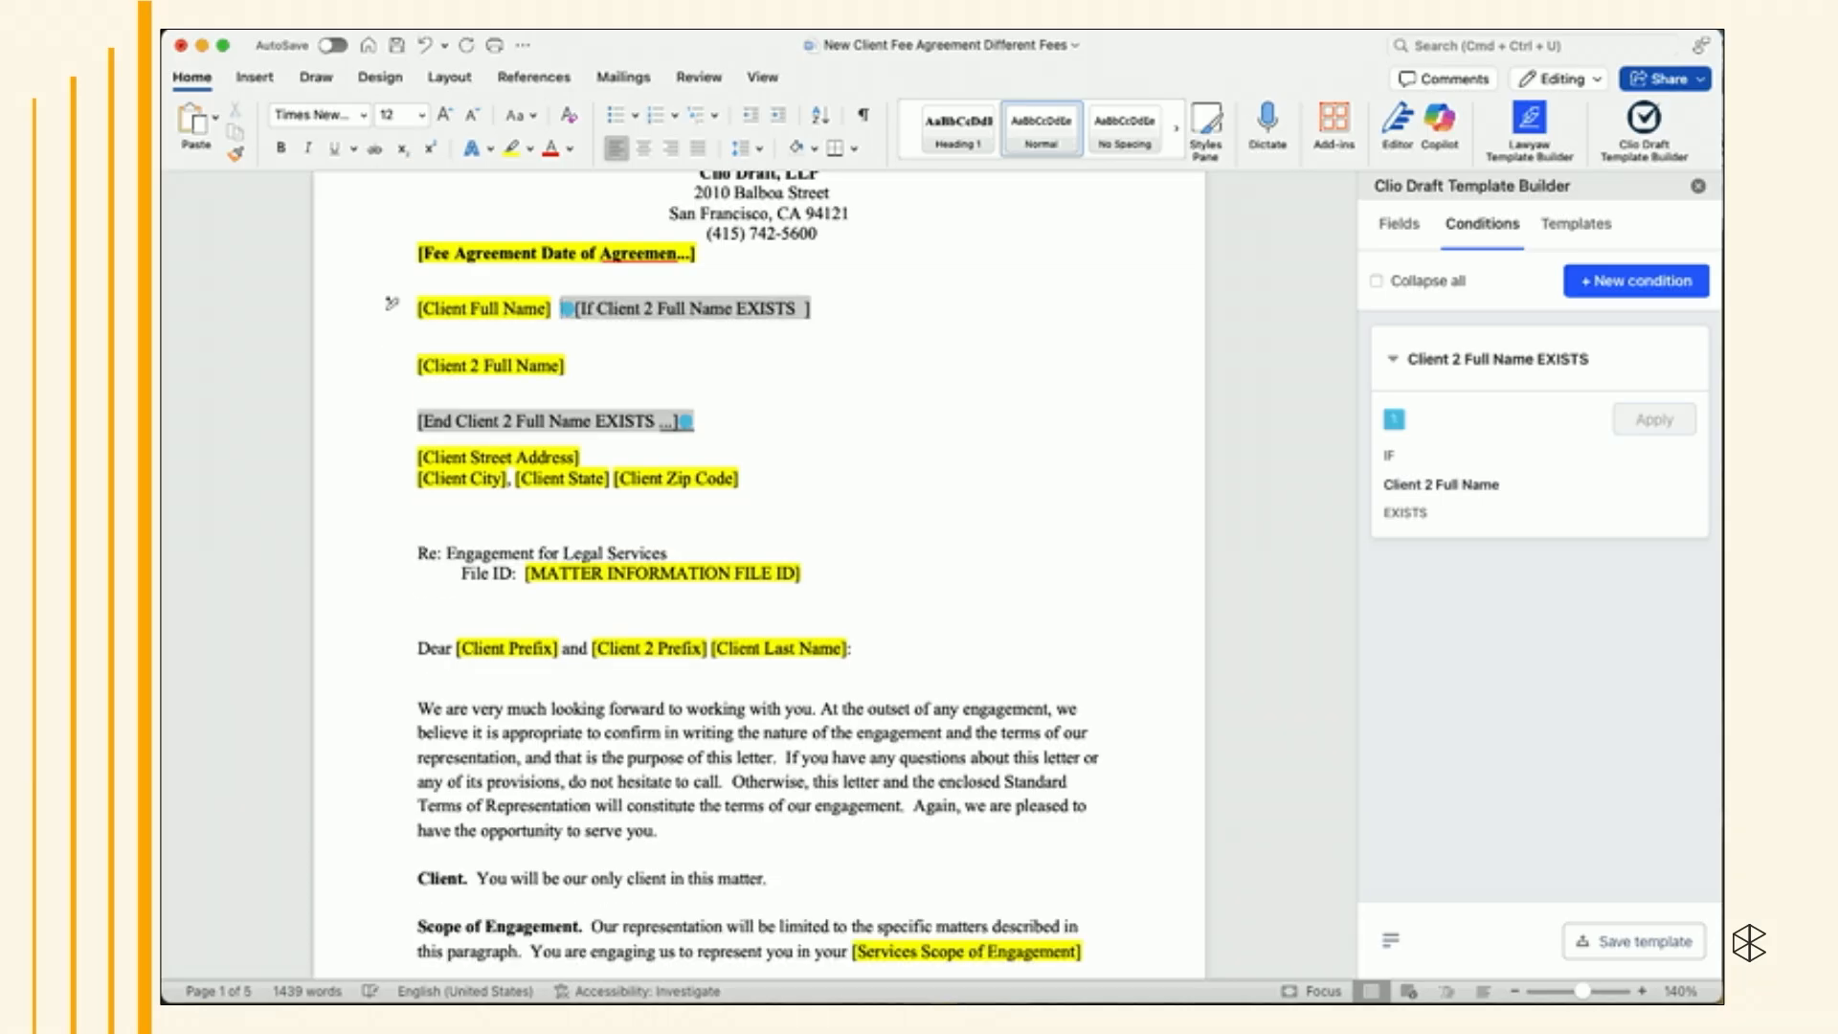
click(418, 344)
click(418, 366)
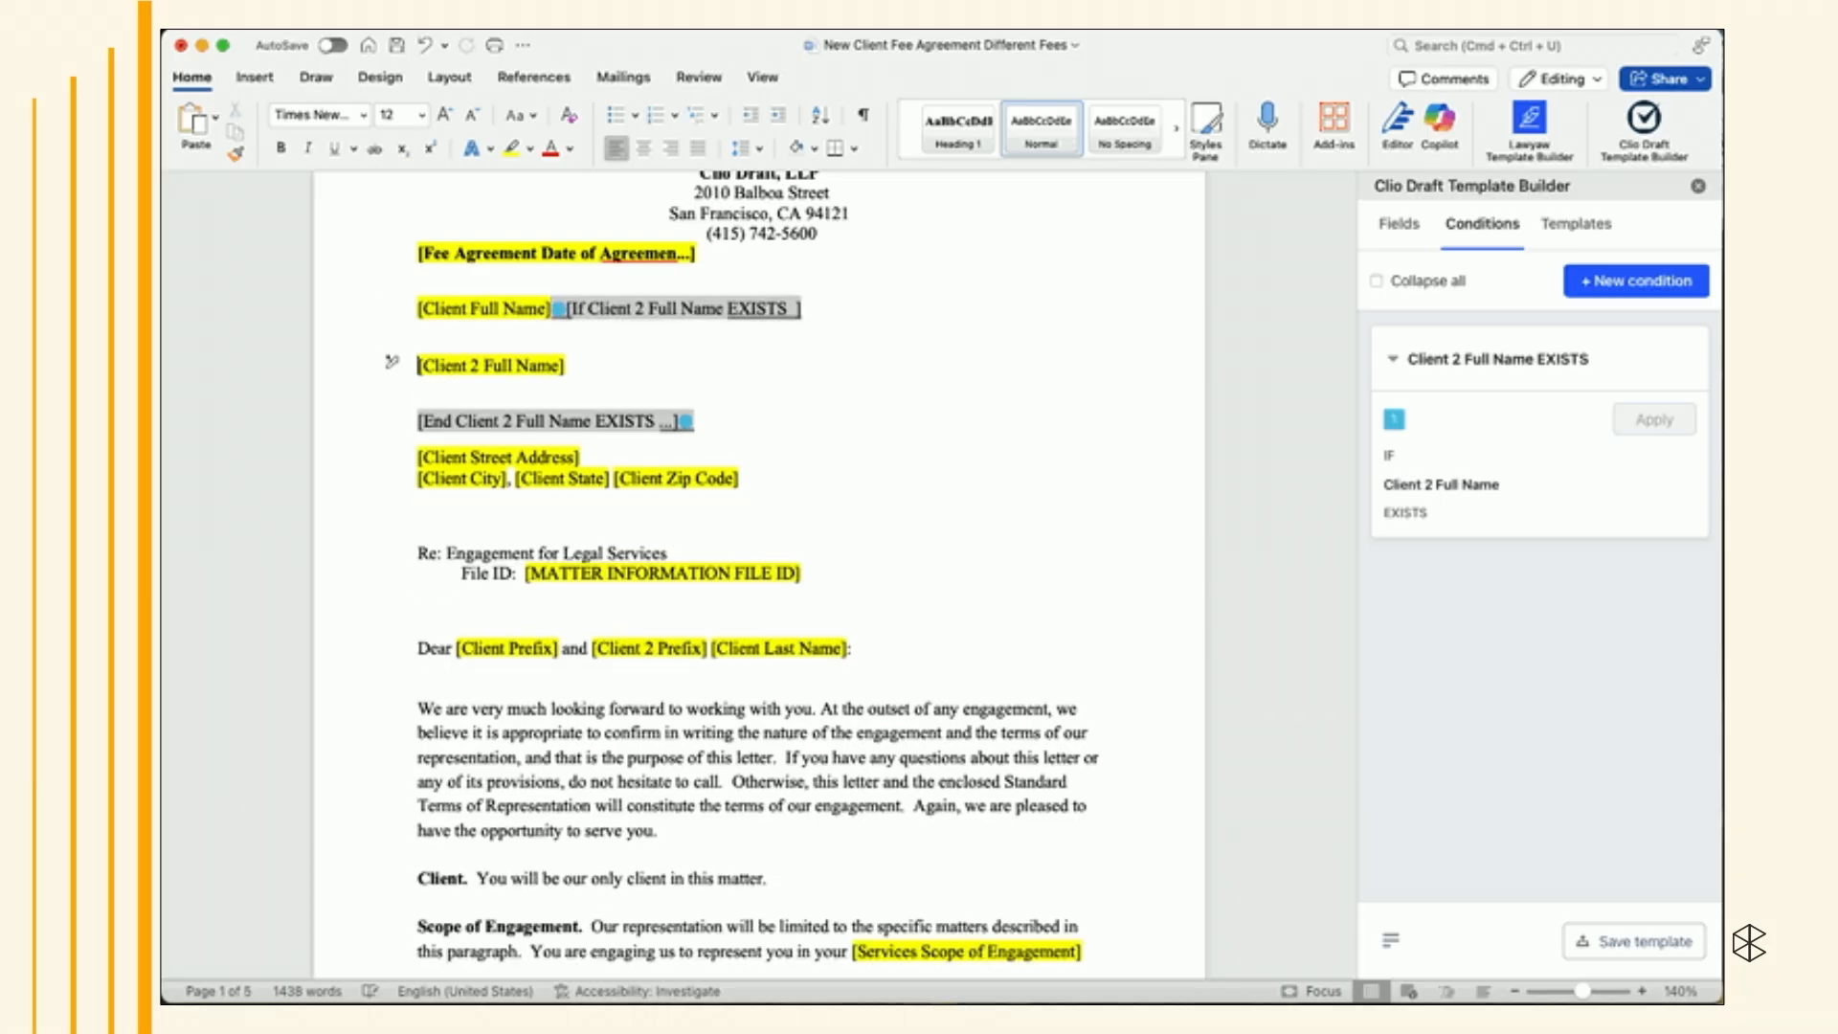
key(BackSpace)
key(BackSpace)
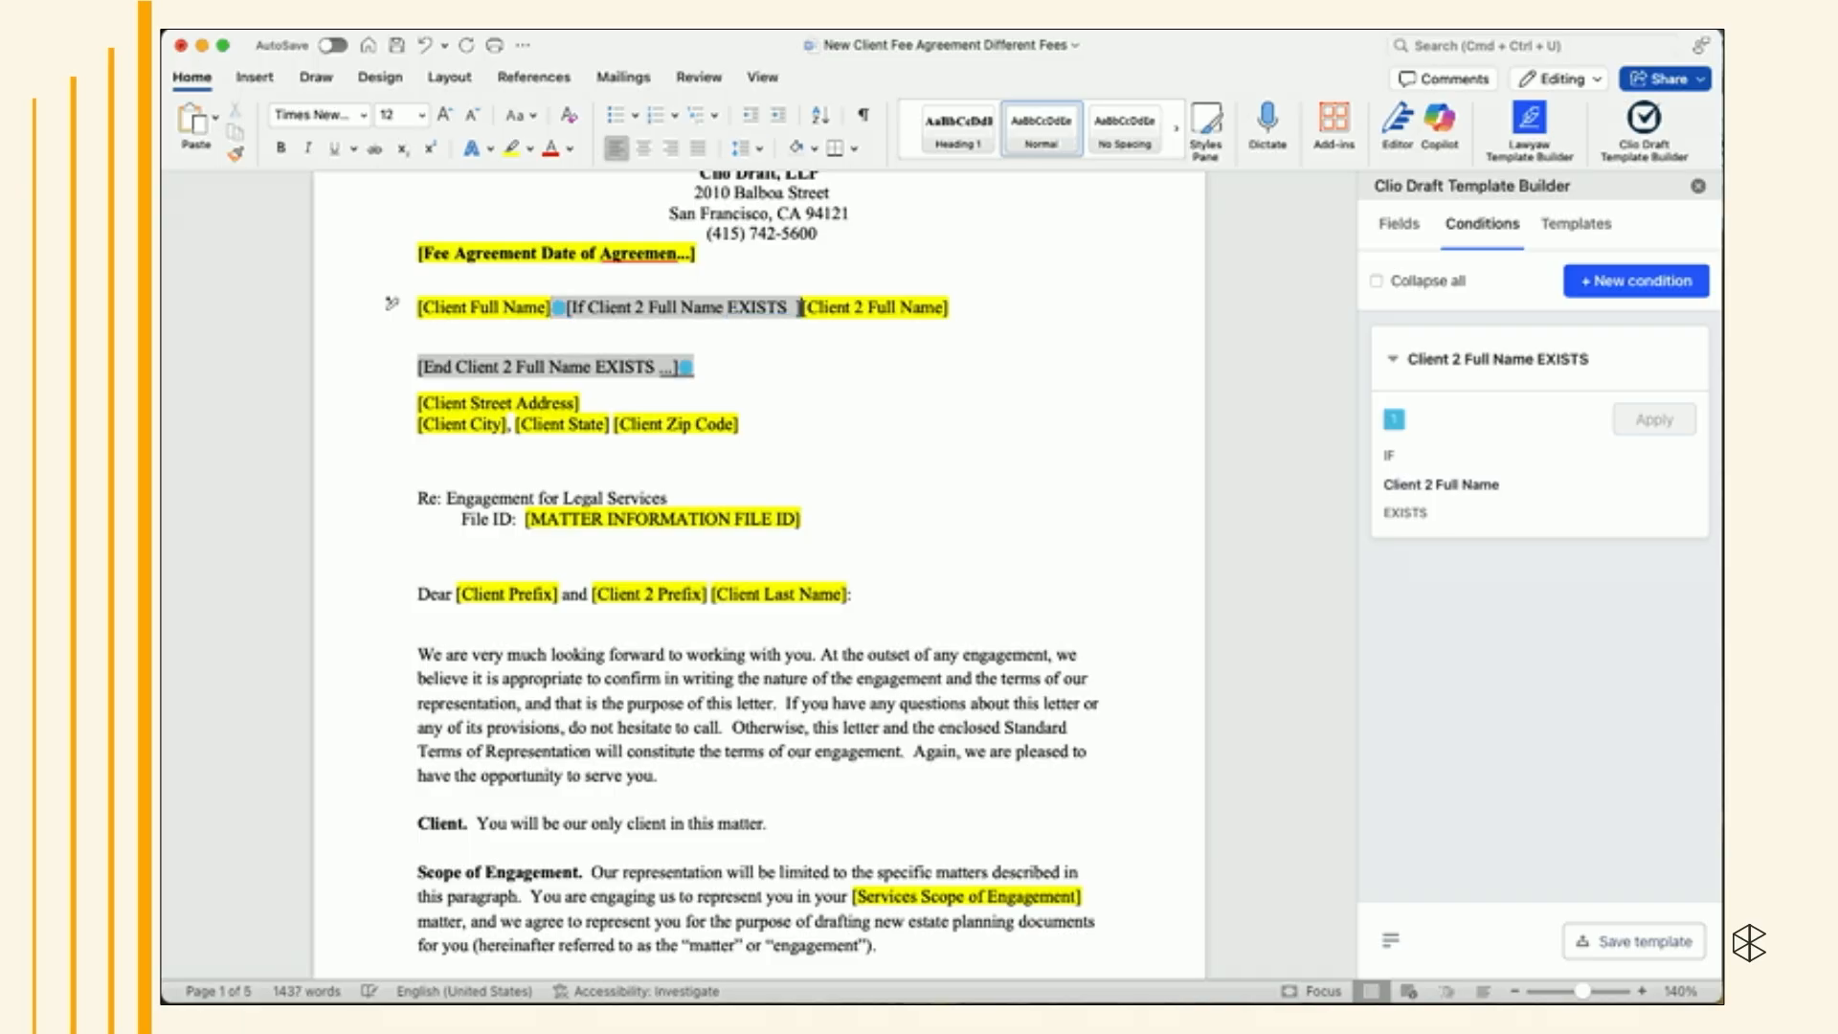
- Put Client 2 Full Name on its own line followed by the condition's end marker, removing the blank lines
key(Return)
key(Down)
key(Down)
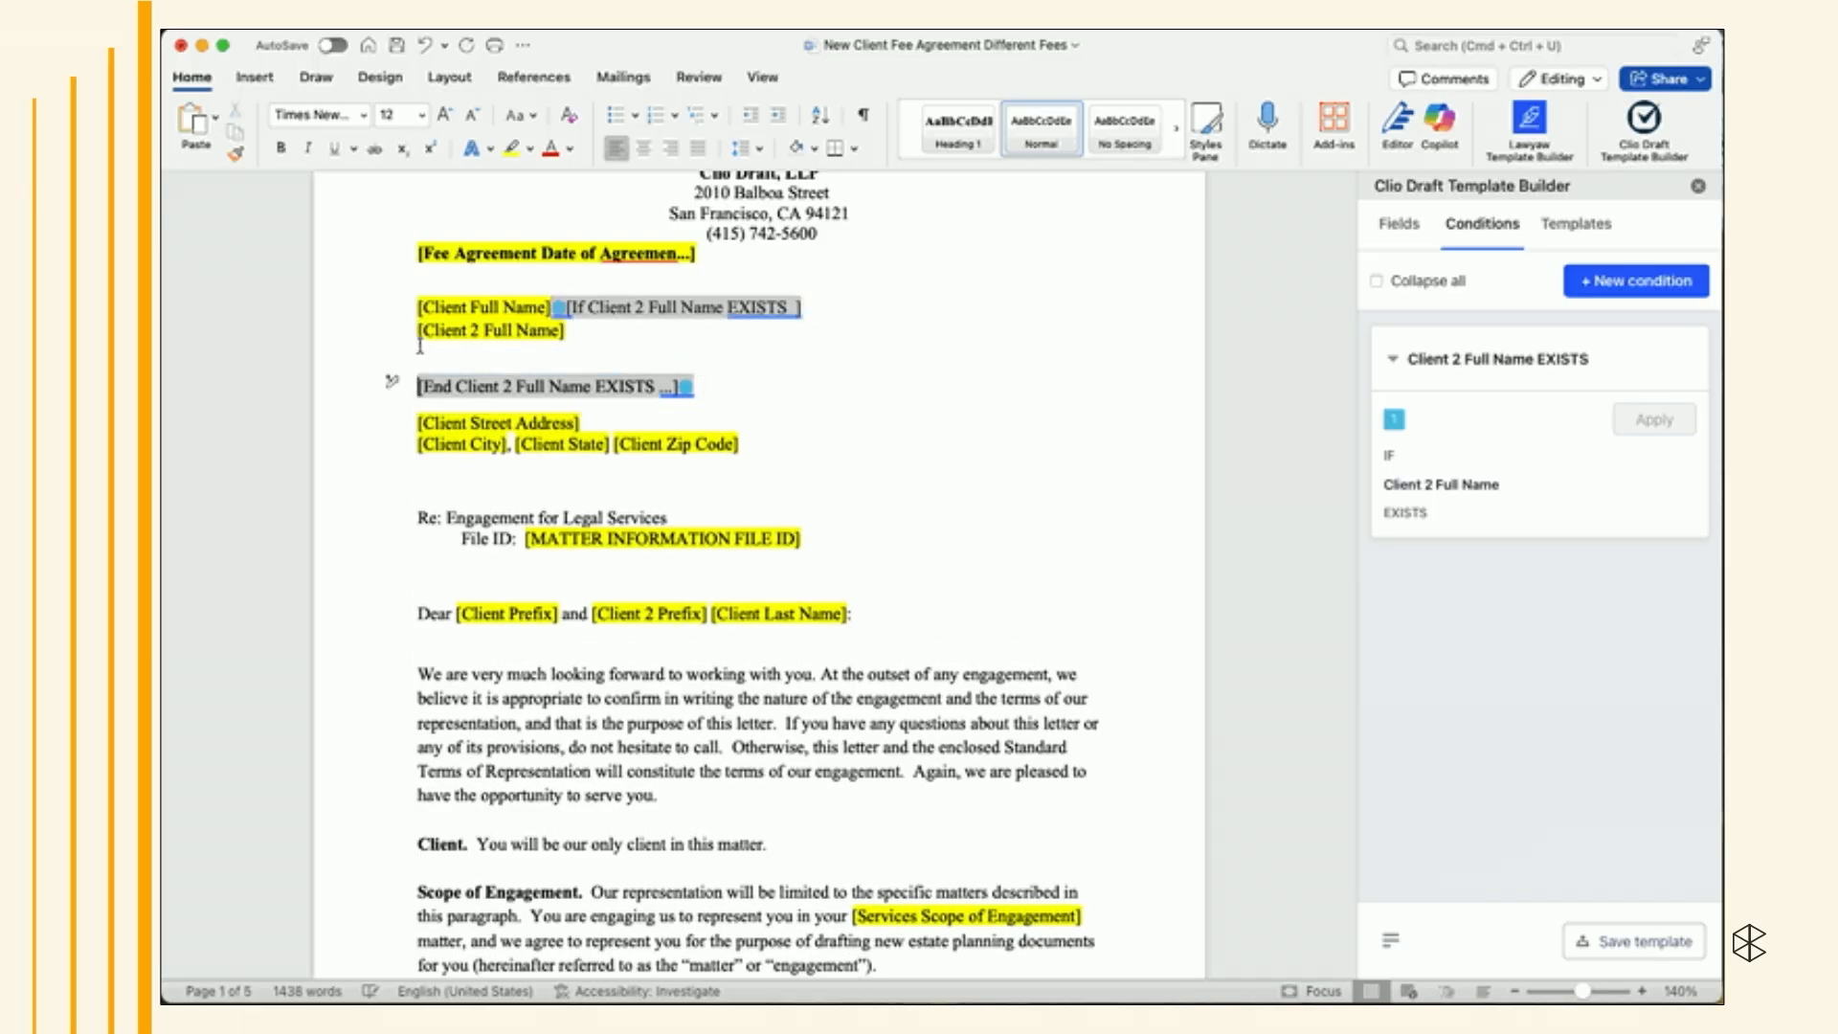
key(BackSpace)
key(BackSpace)
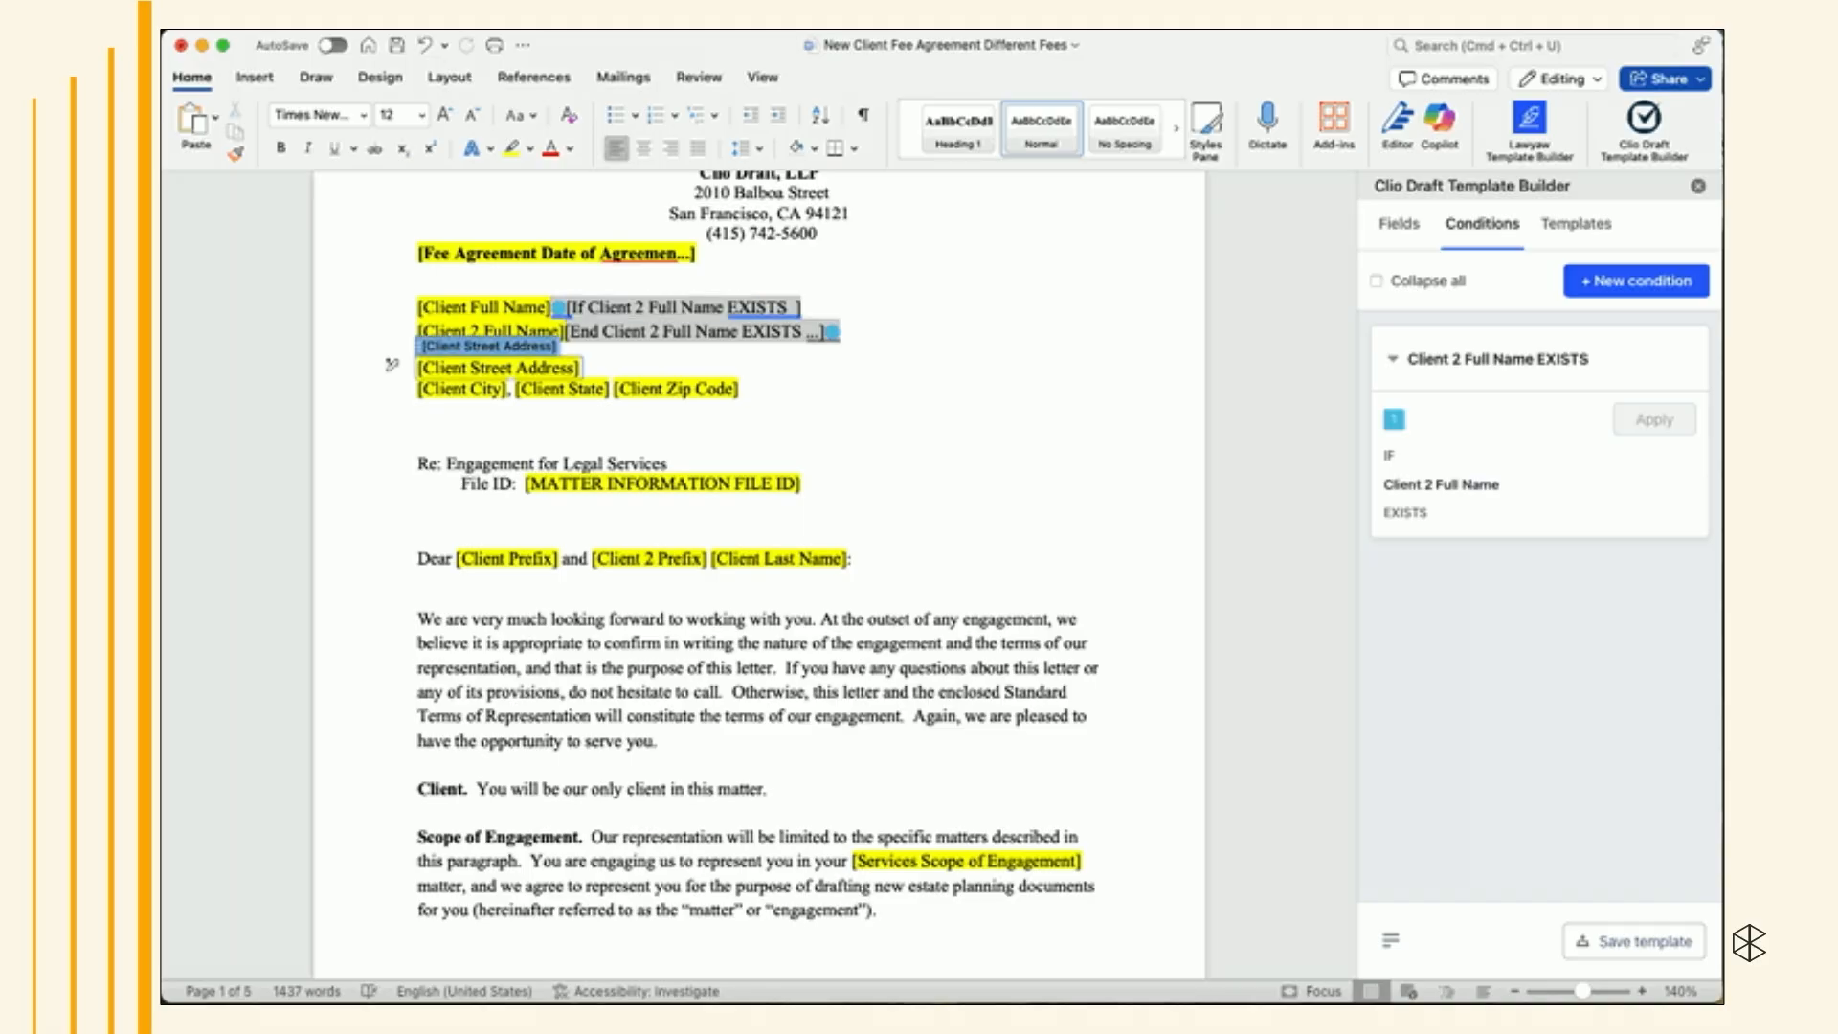
key(BackSpace)
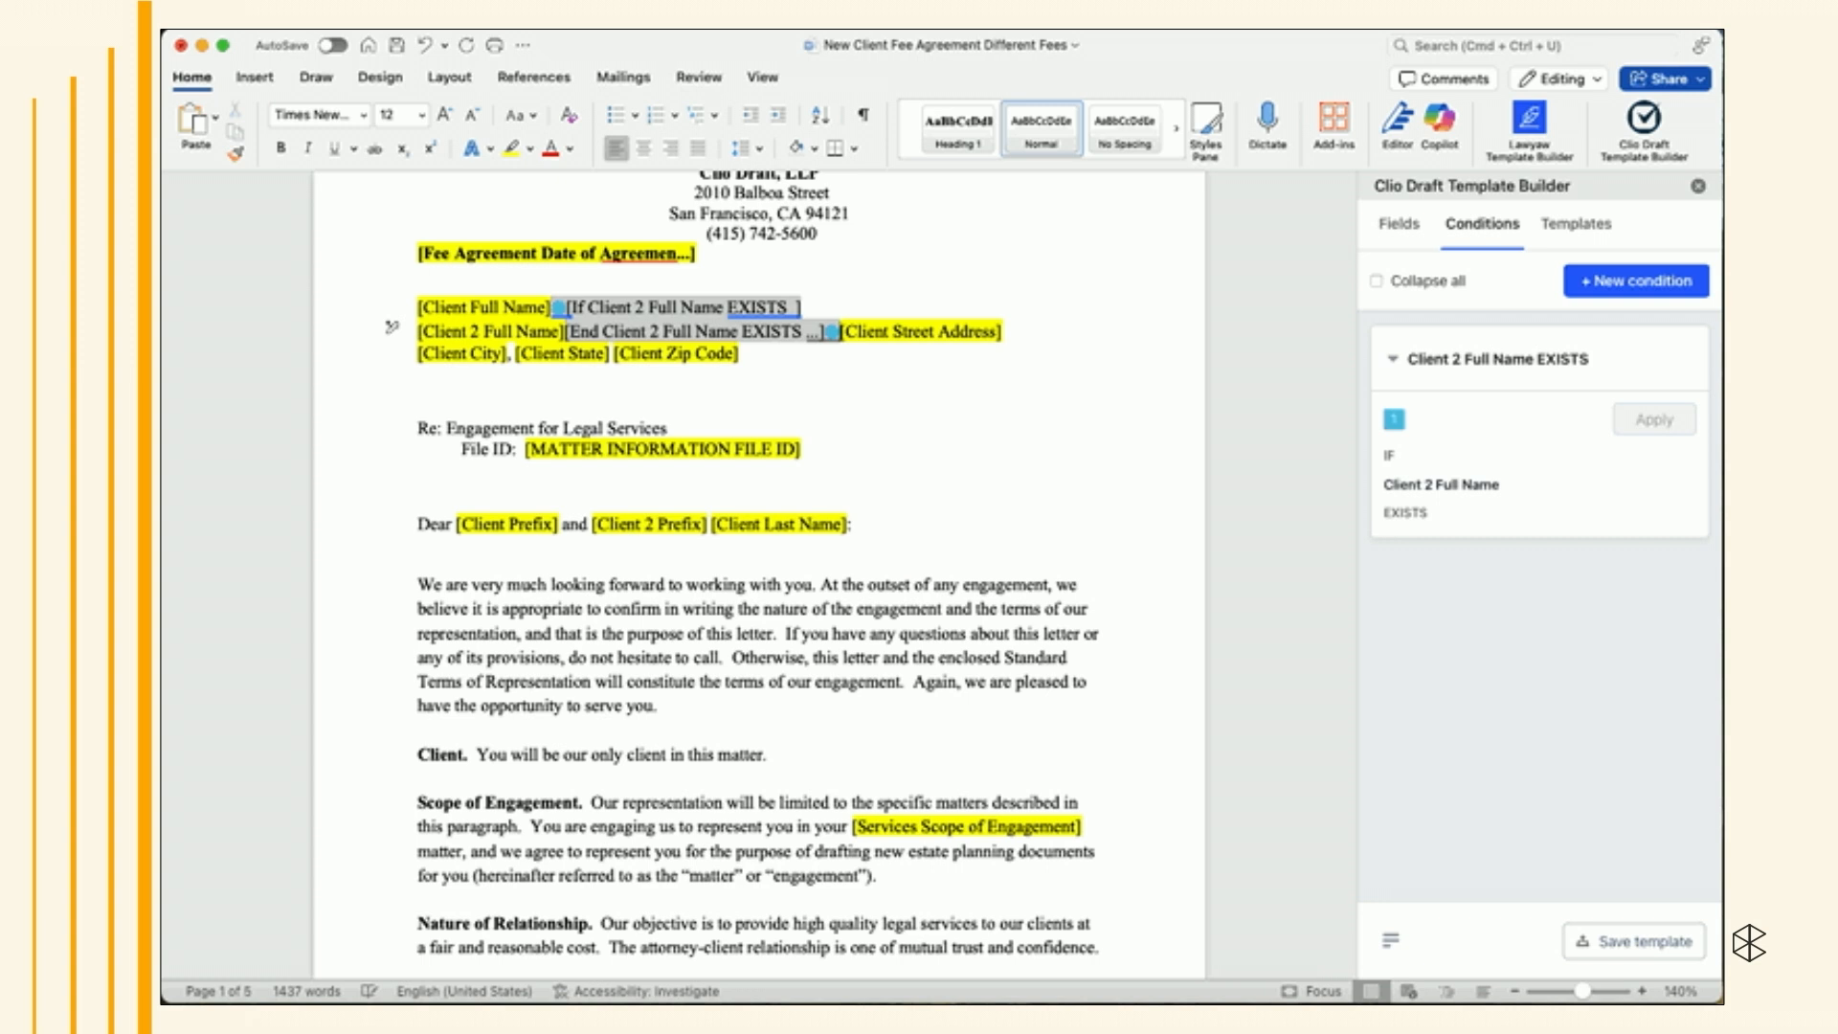
key(Return)
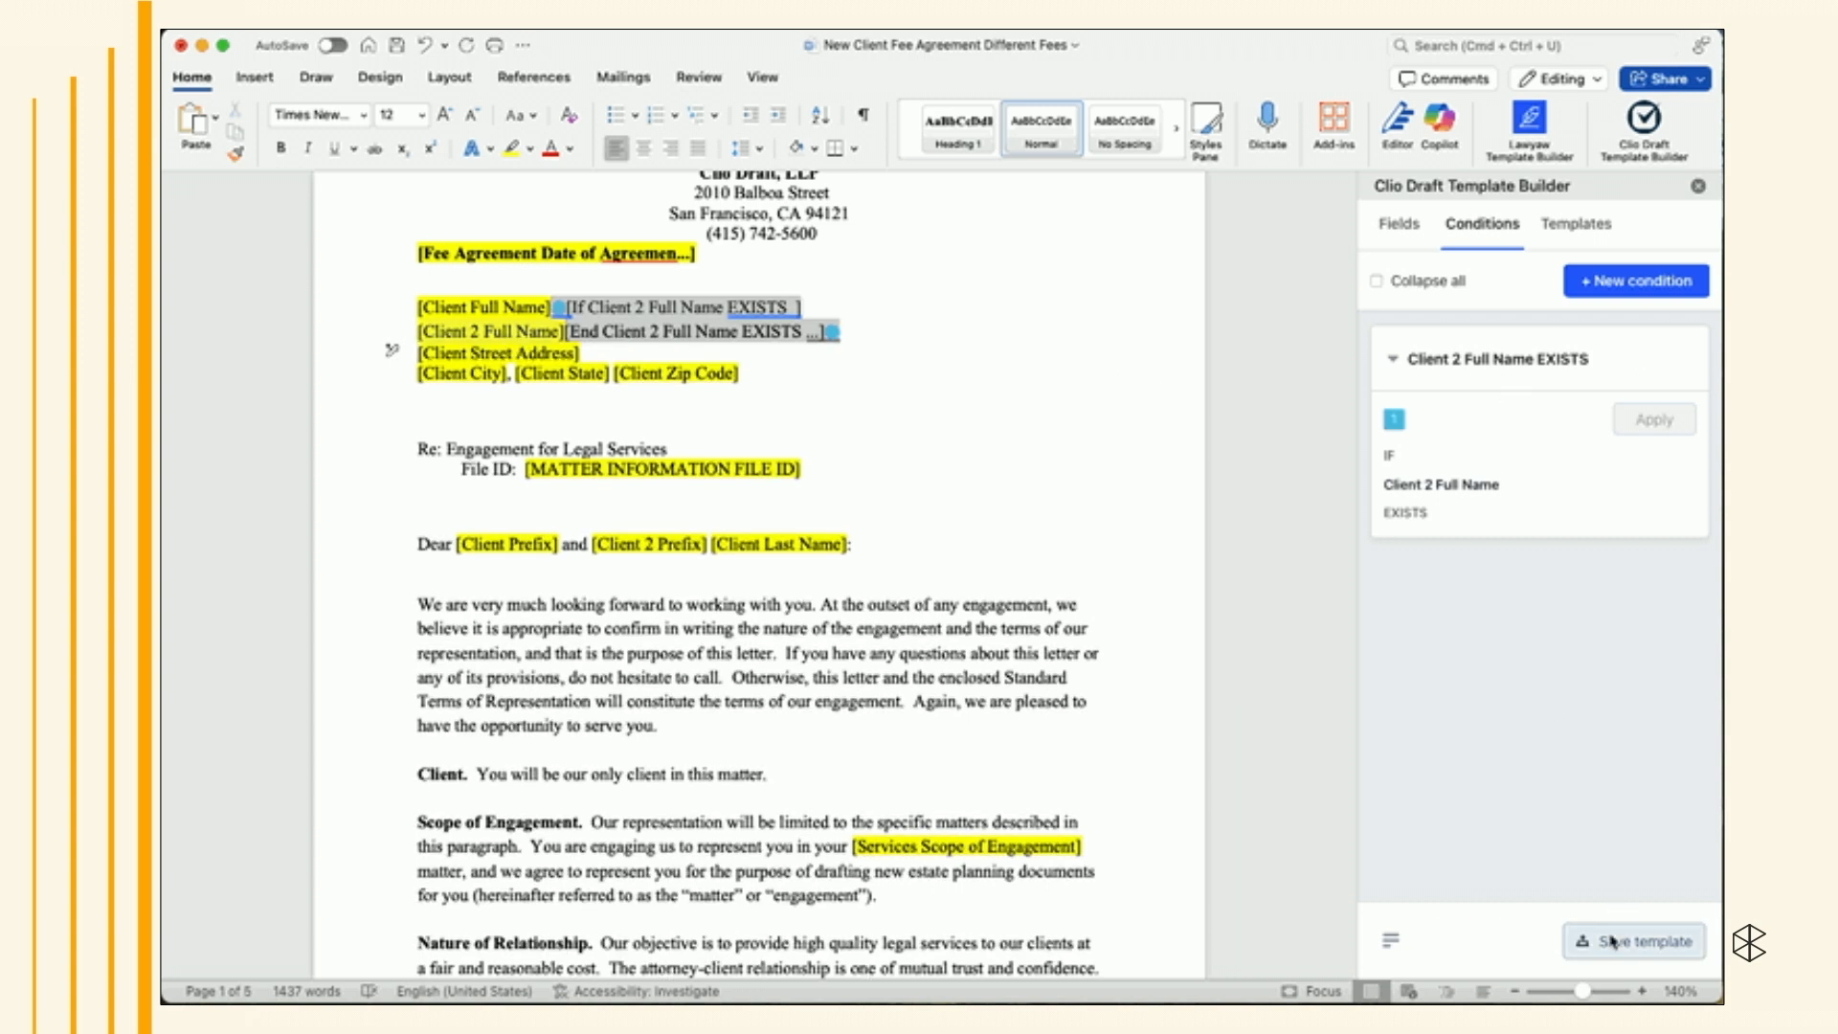
- Apply the Client 2 Full Name EXISTS condition to the 'and [Client 2 Prefix]' text in the salutation
click(1393, 30)
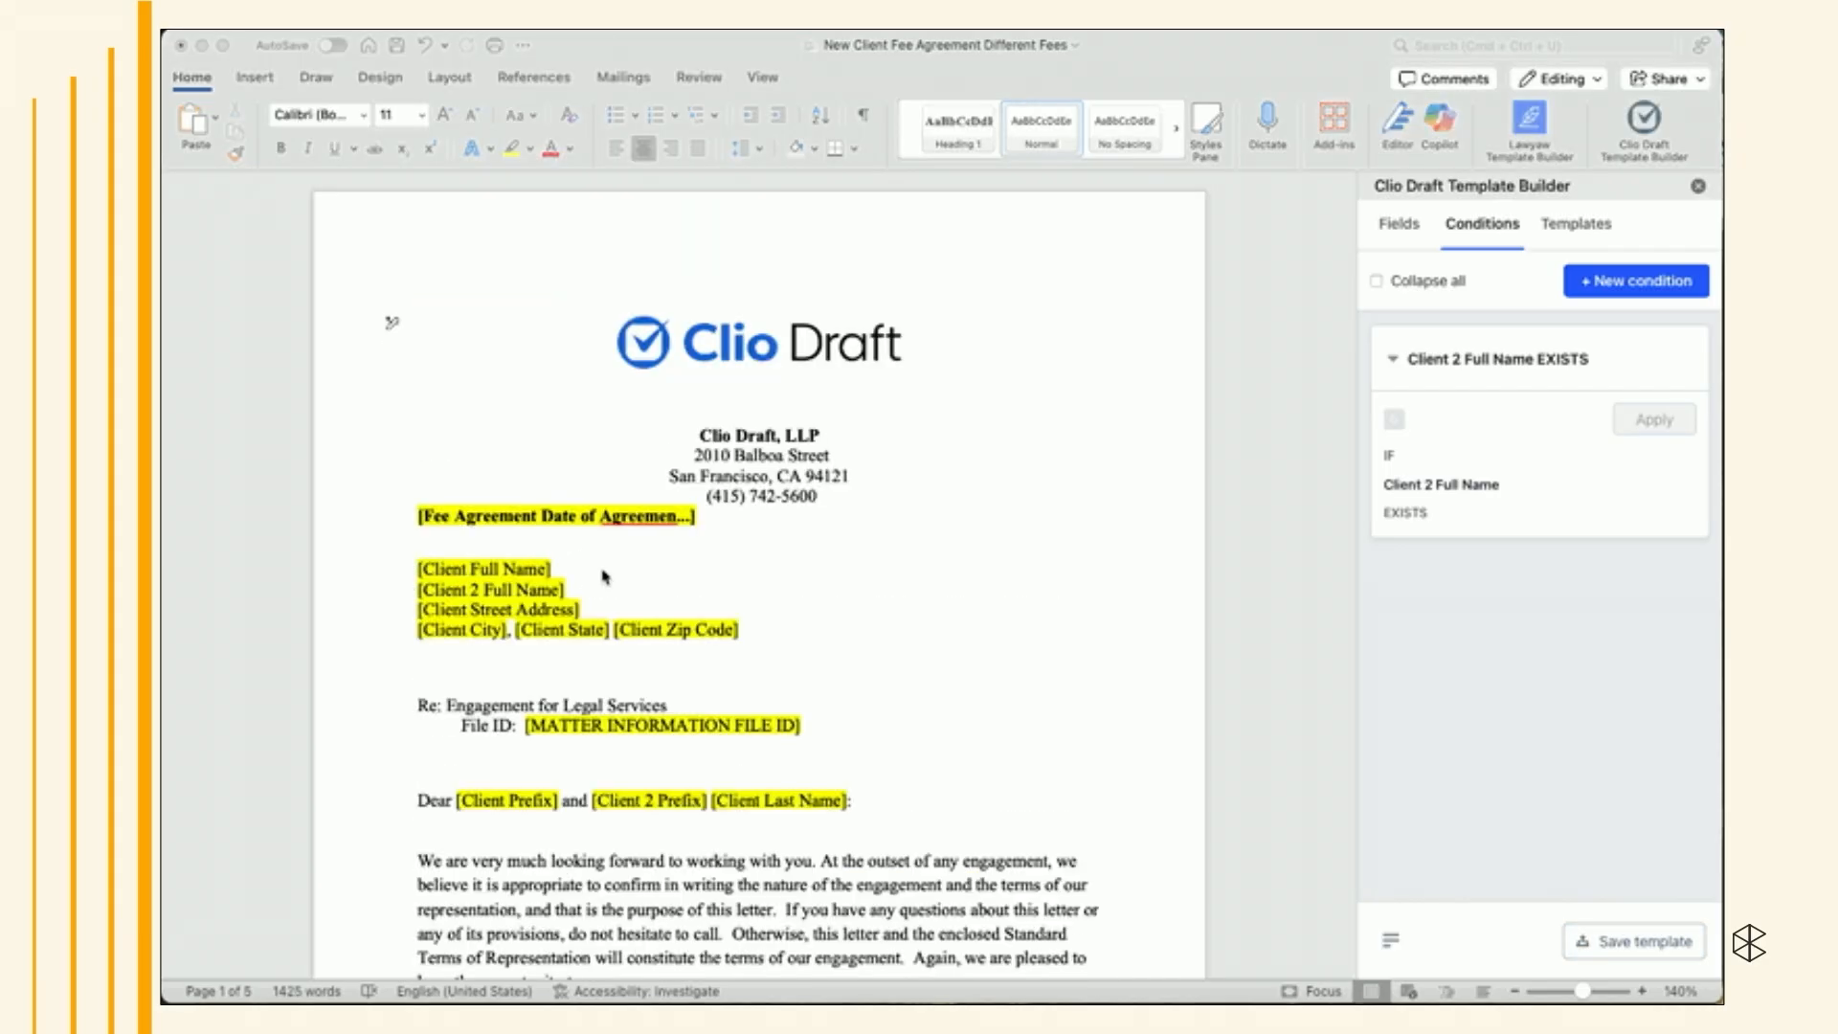
click(591, 567)
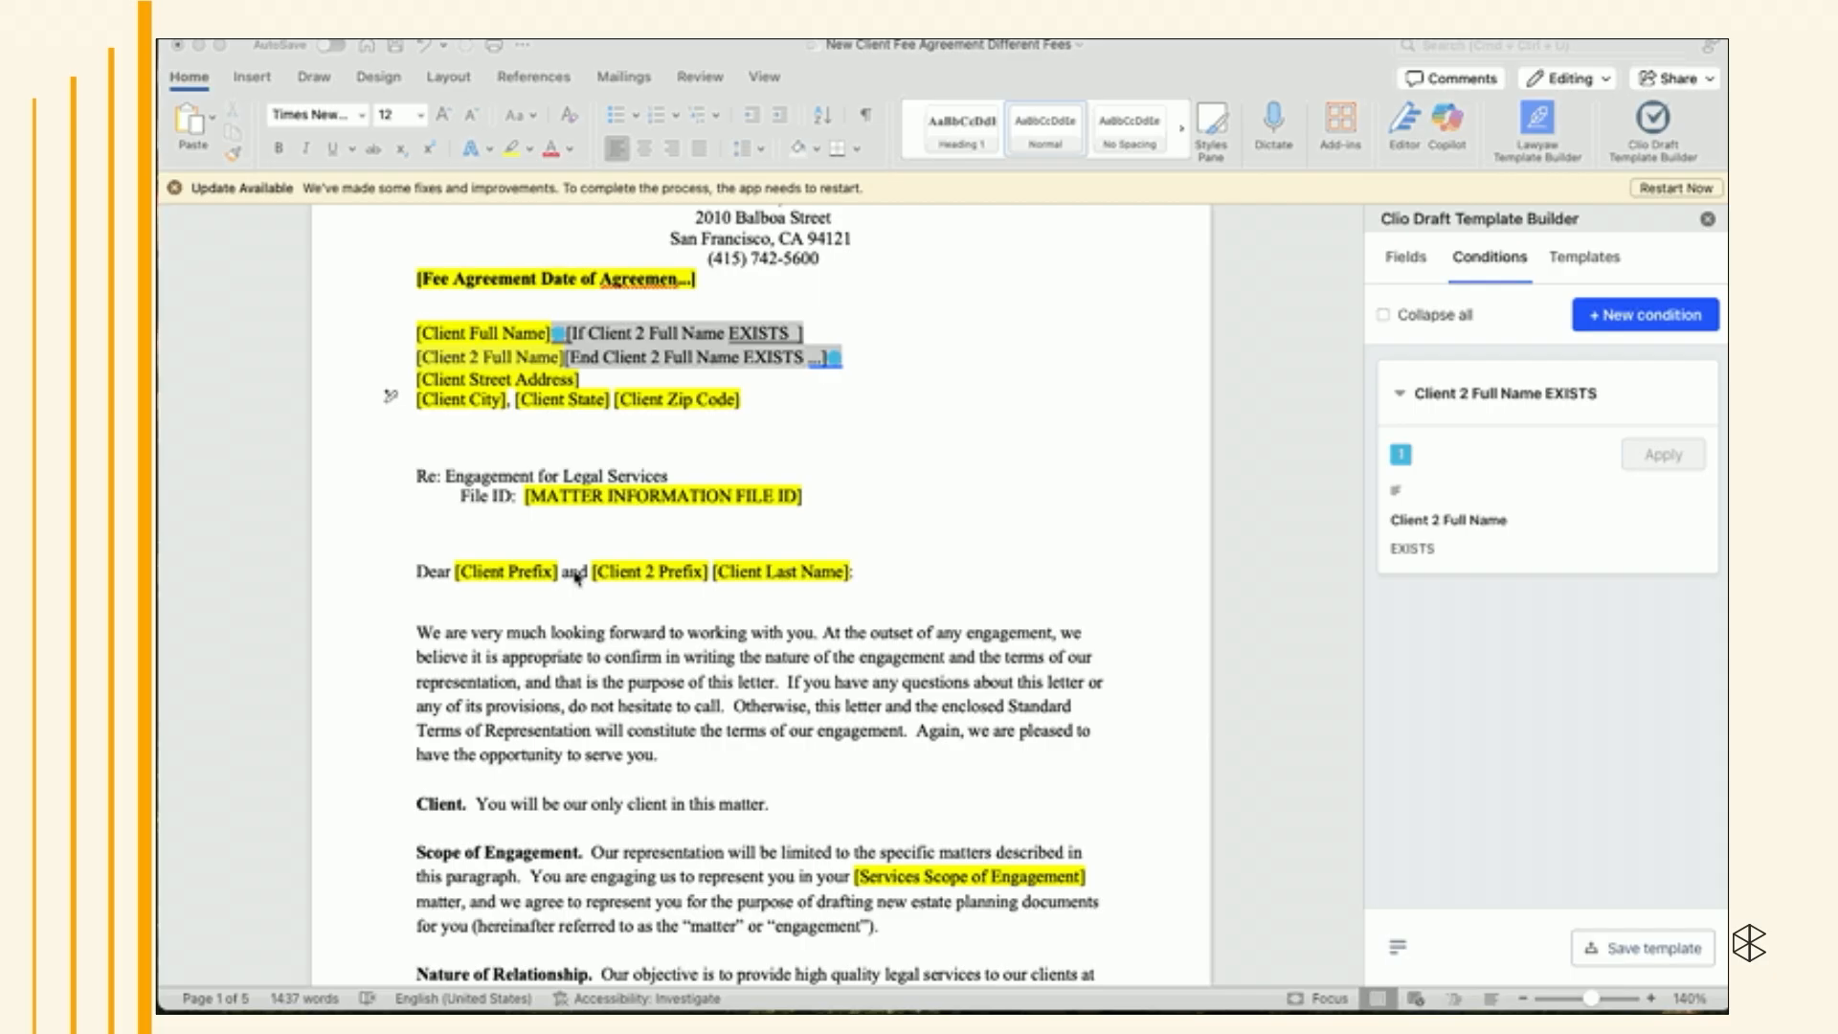
click(577, 576)
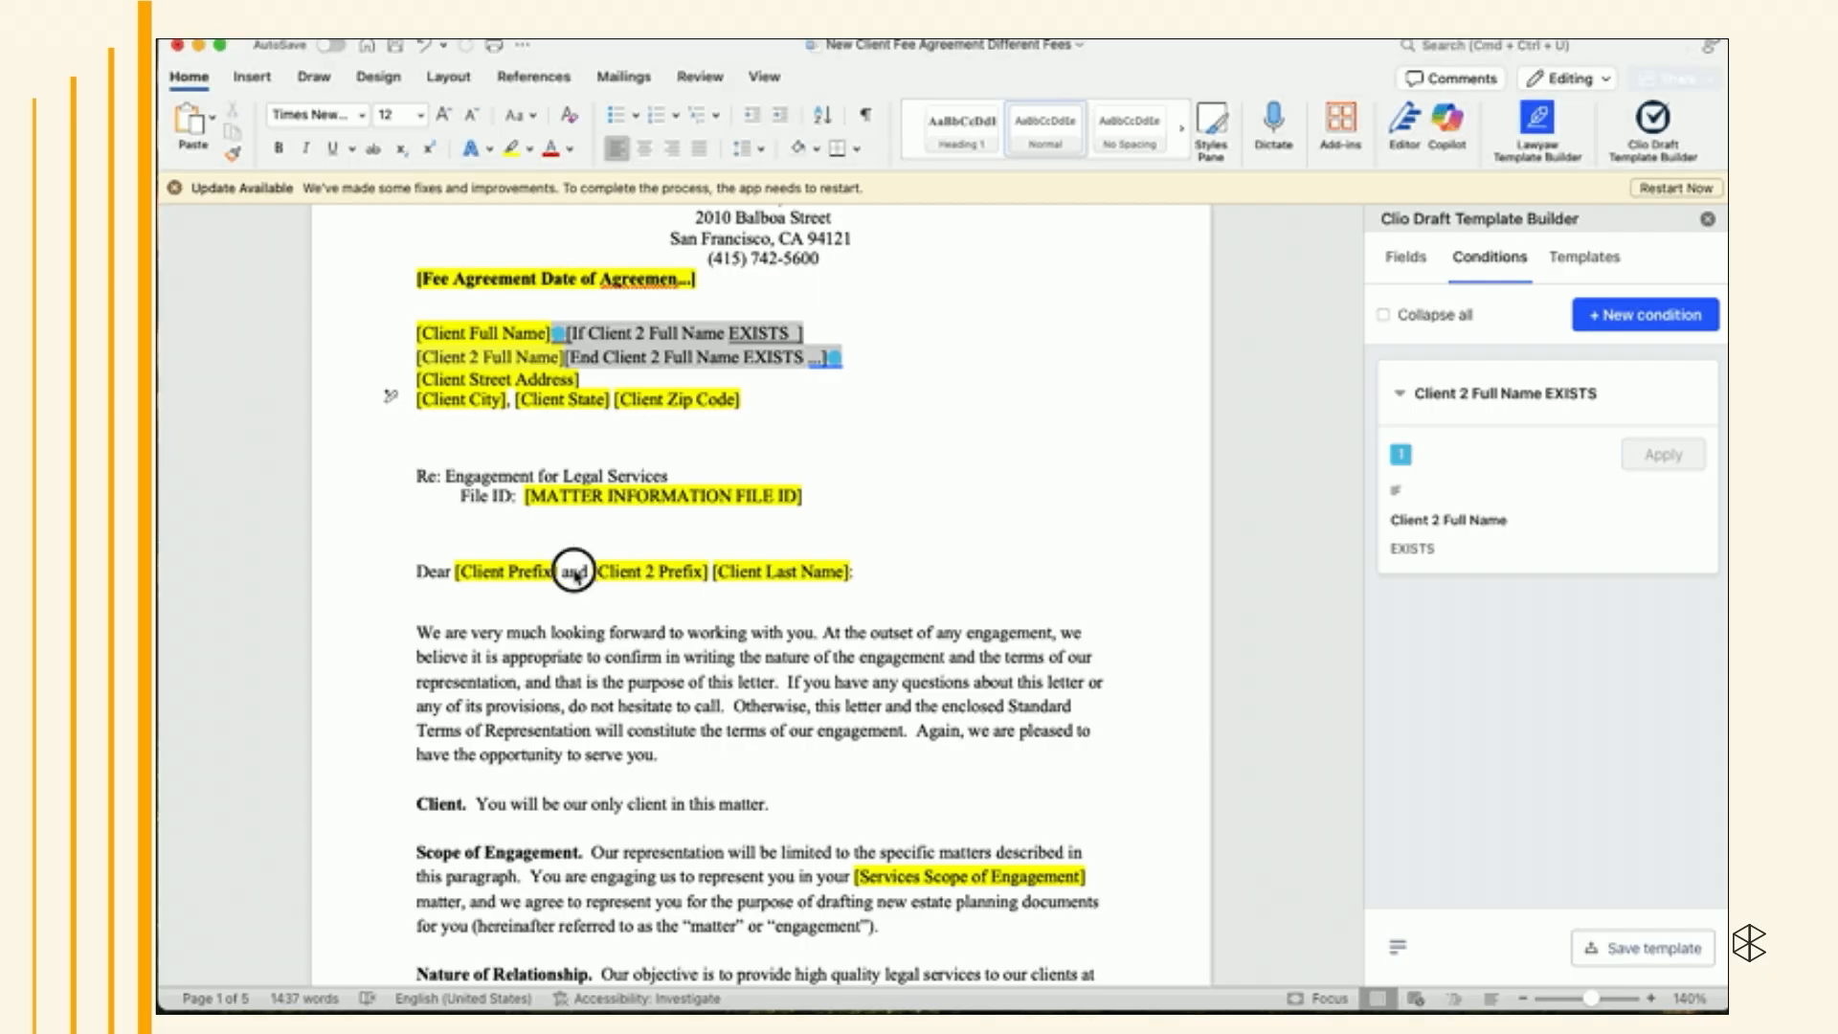
click(708, 574)
key(Right)
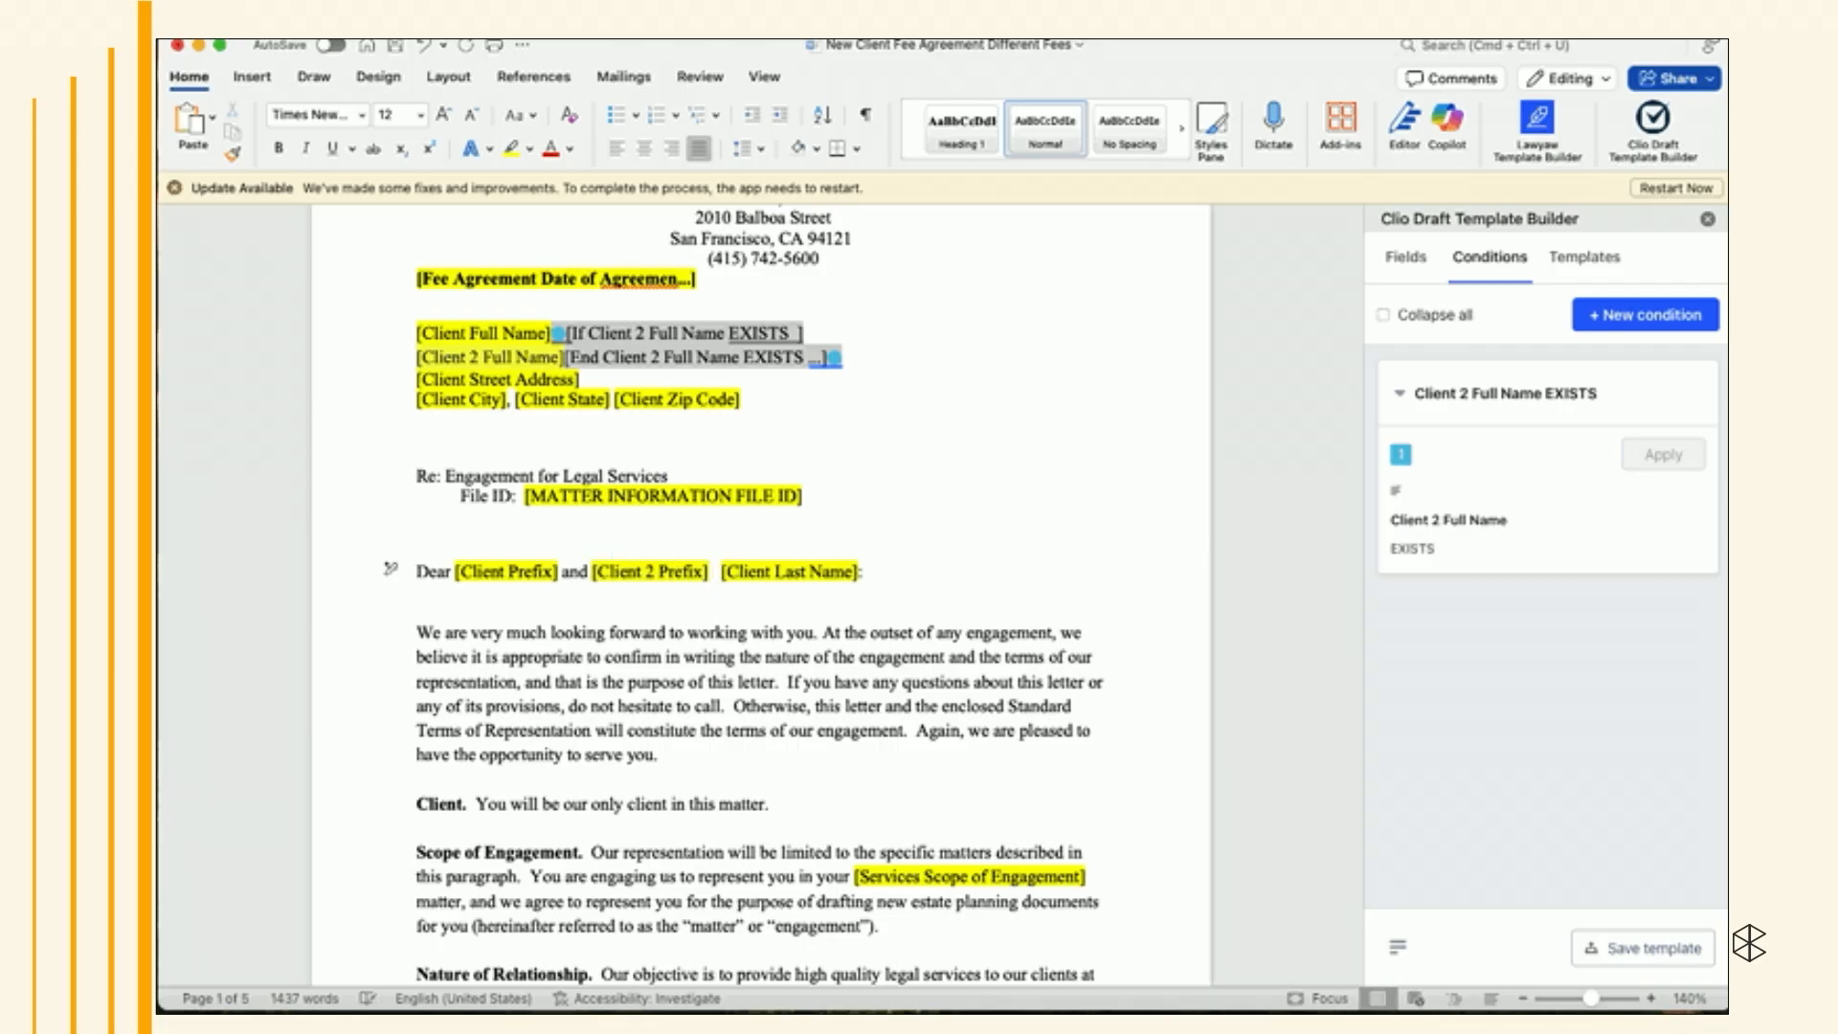
drag(563, 573, 715, 571)
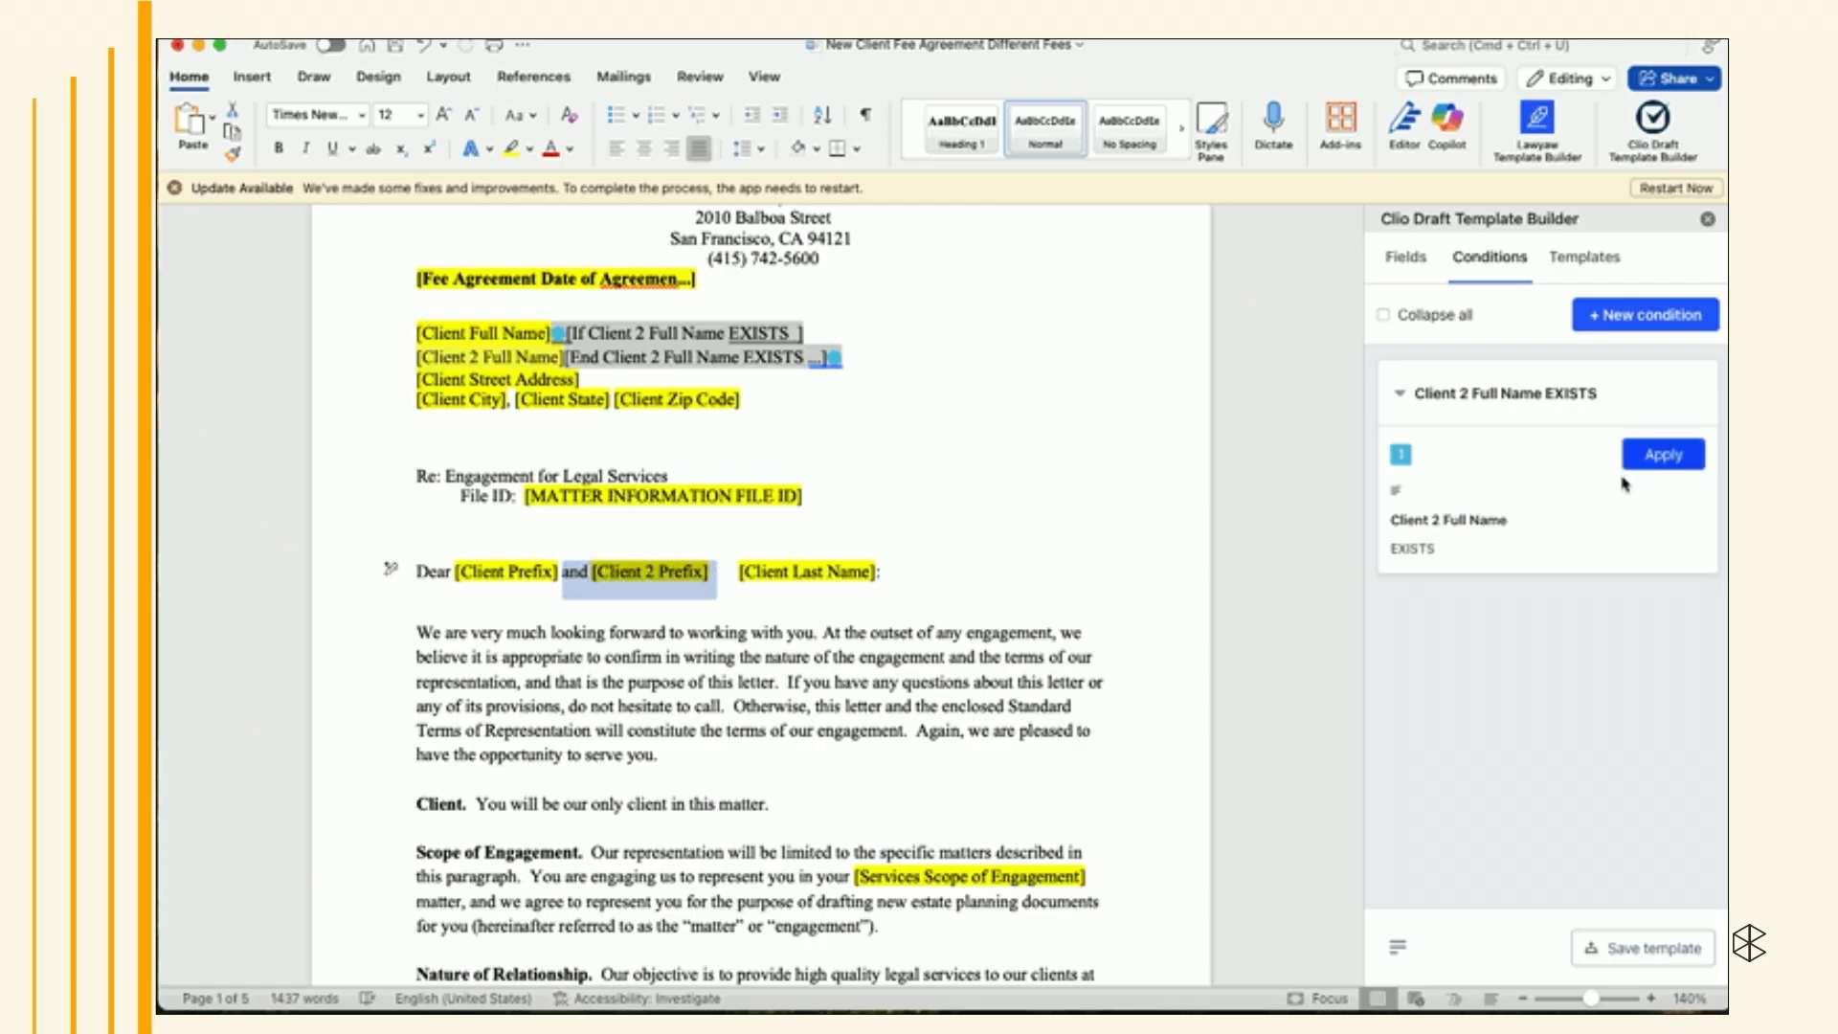
click(1662, 455)
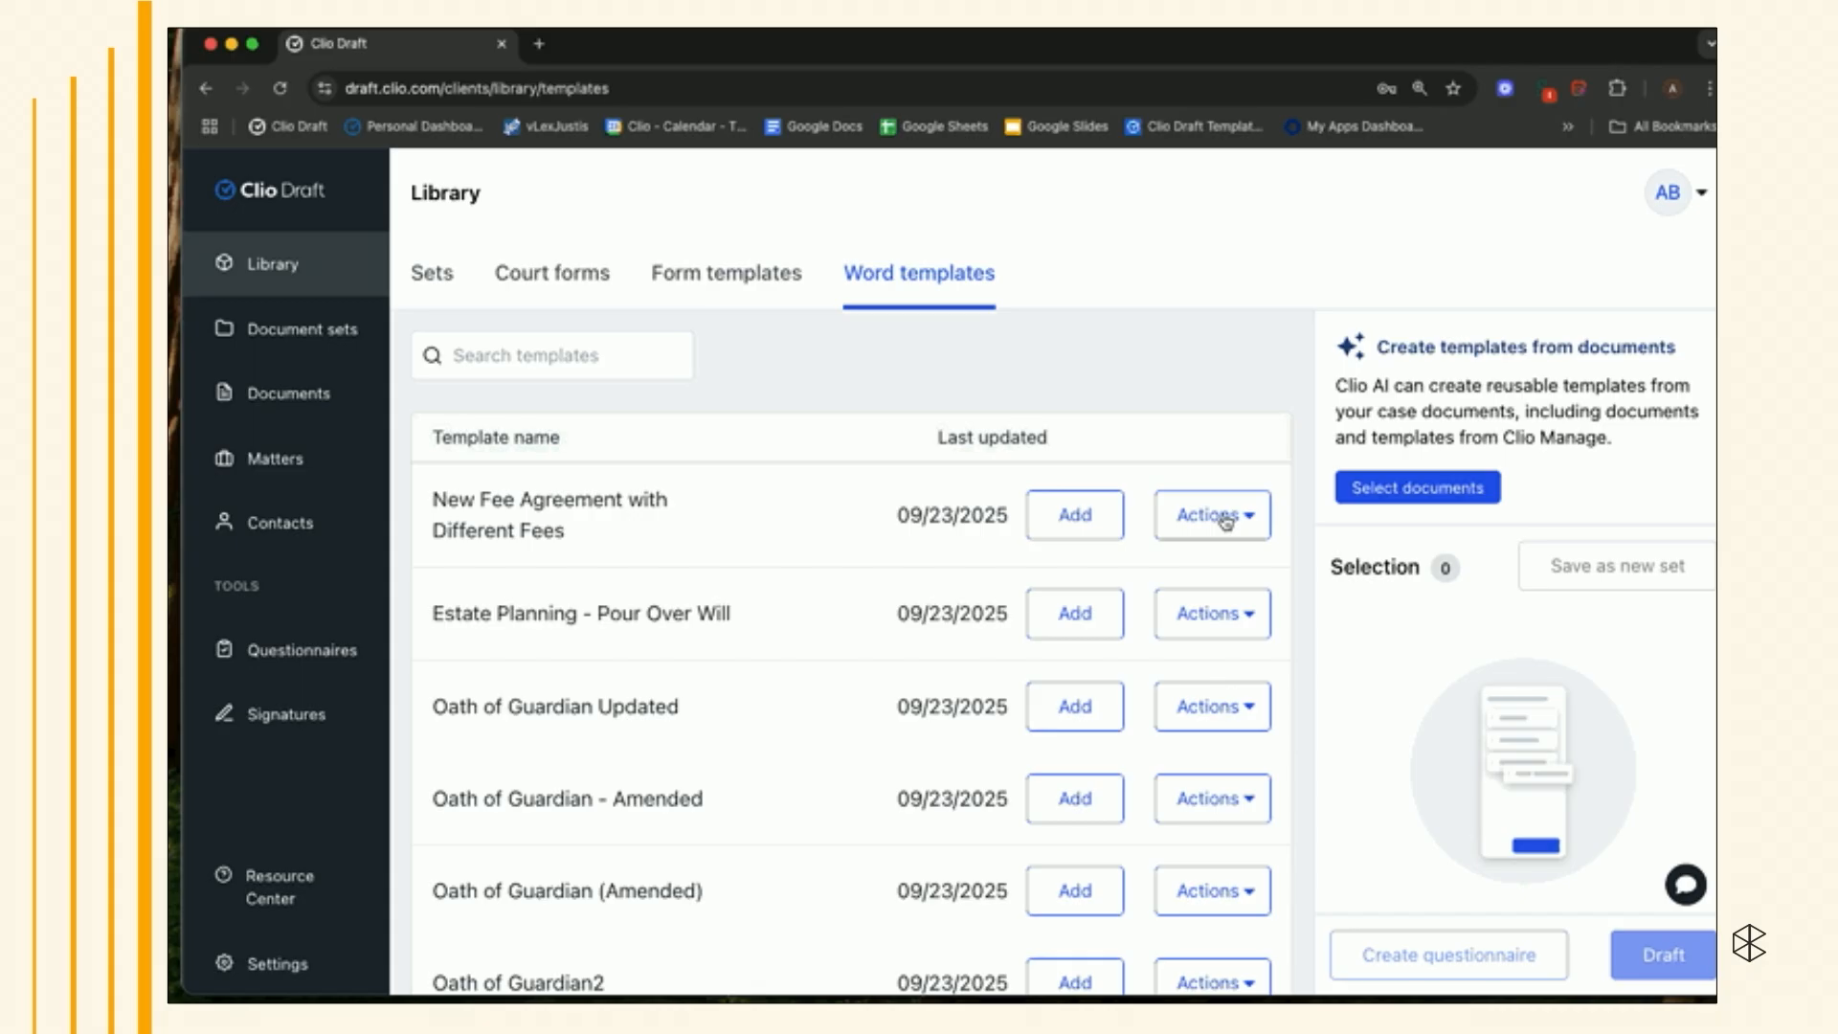
- Preview the updated New Fee Agreement with Different Fees template and add it to the selection
click(1225, 521)
click(1223, 521)
click(1235, 515)
click(1196, 634)
scroll(1196, 637, down, 3)
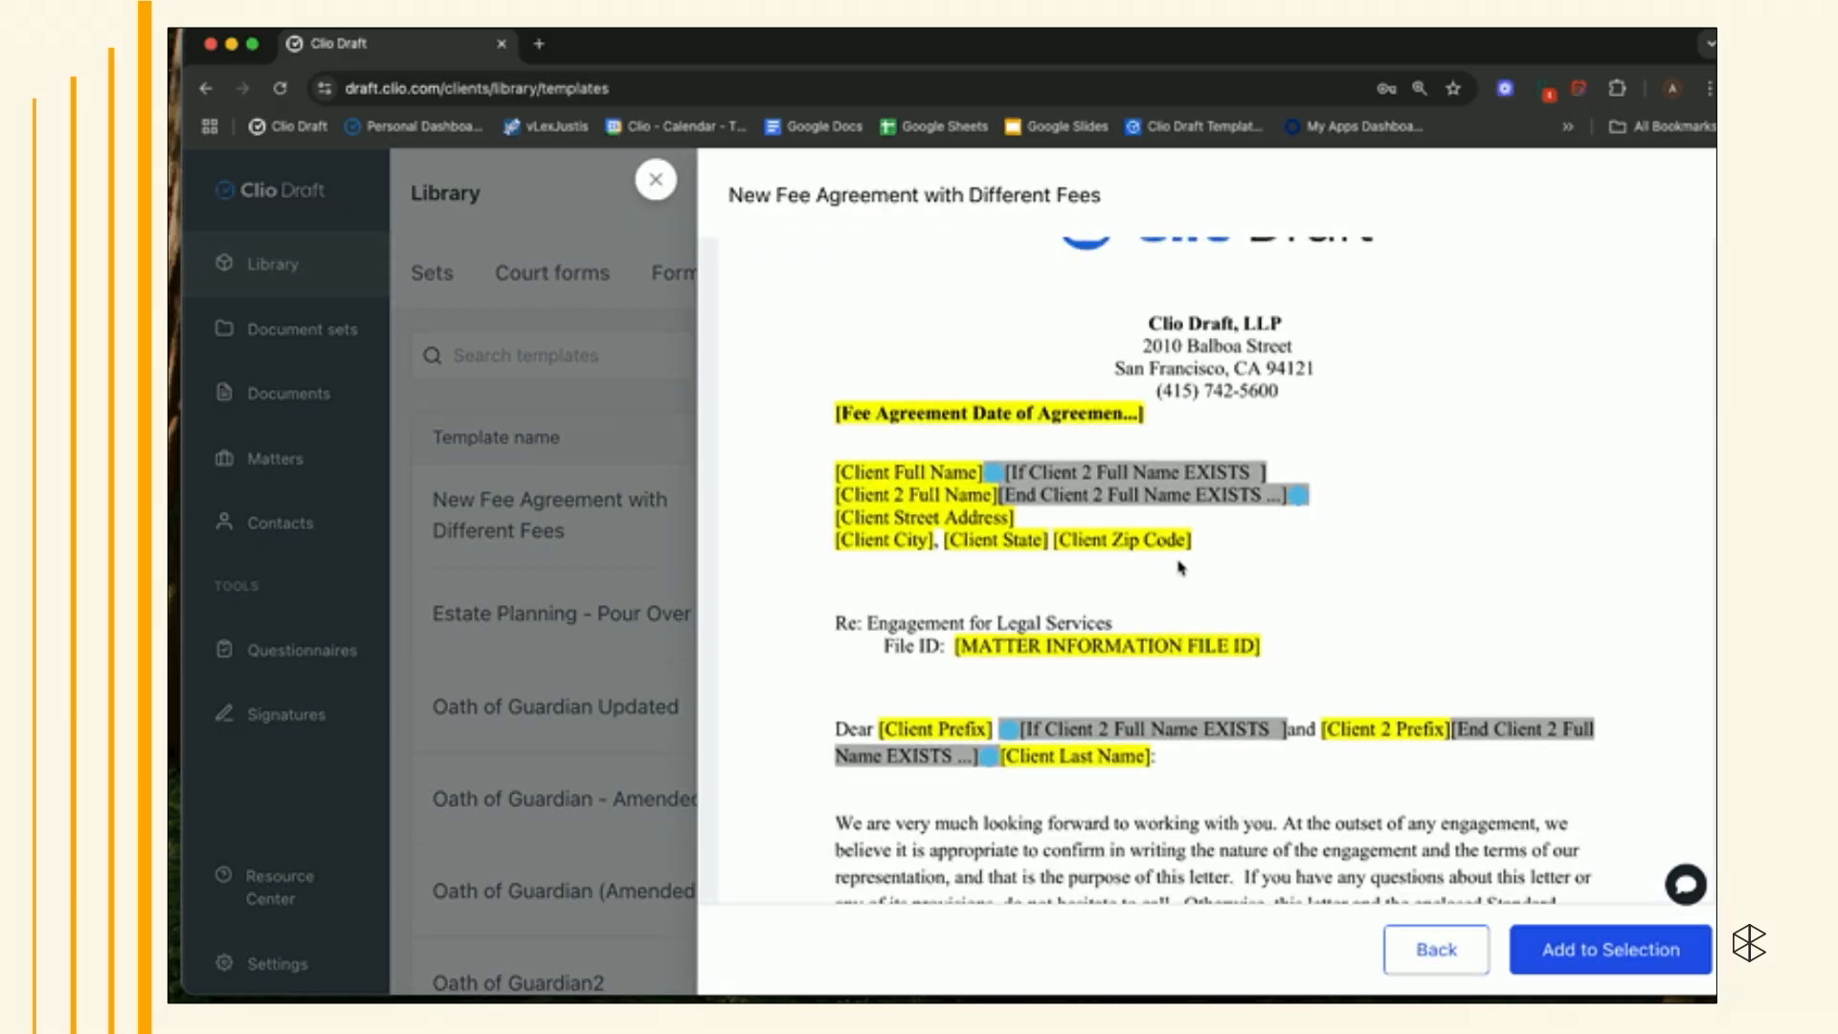
click(1573, 945)
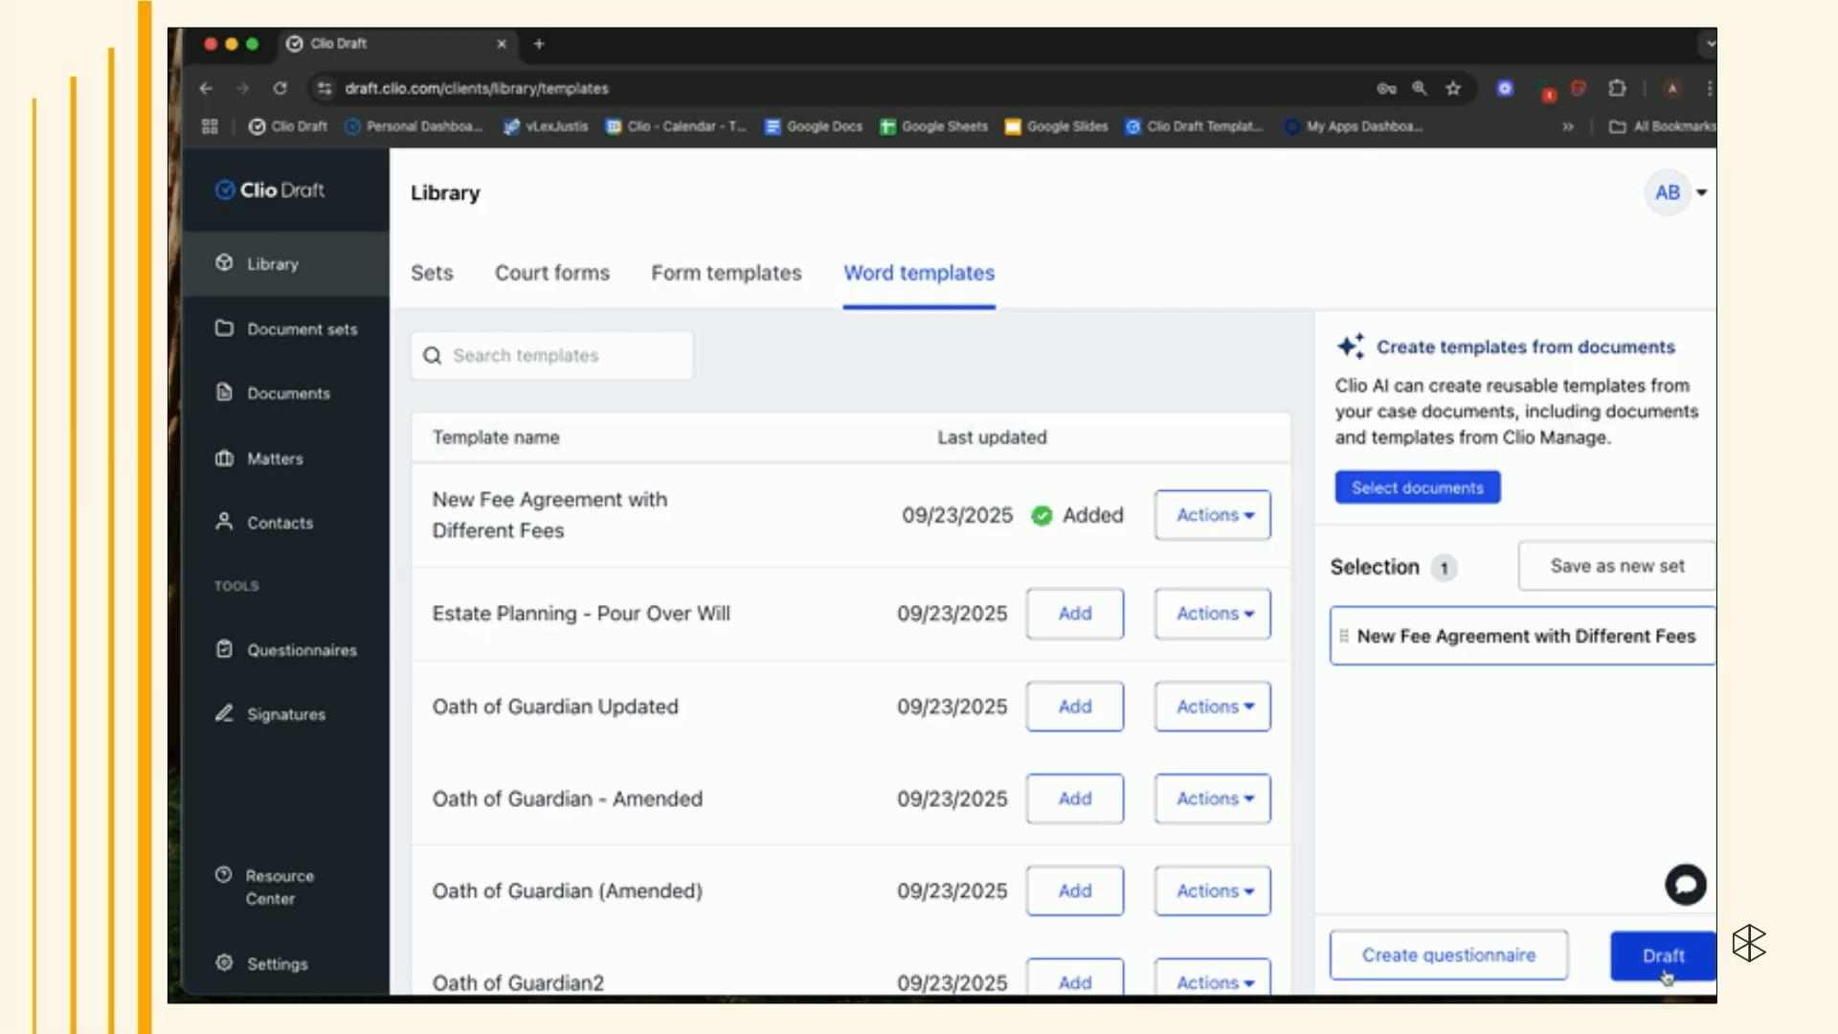
- Start drafting a document set titled Example from the selected template for the 147 - Vandelay - Test matter
click(1659, 954)
text(E)
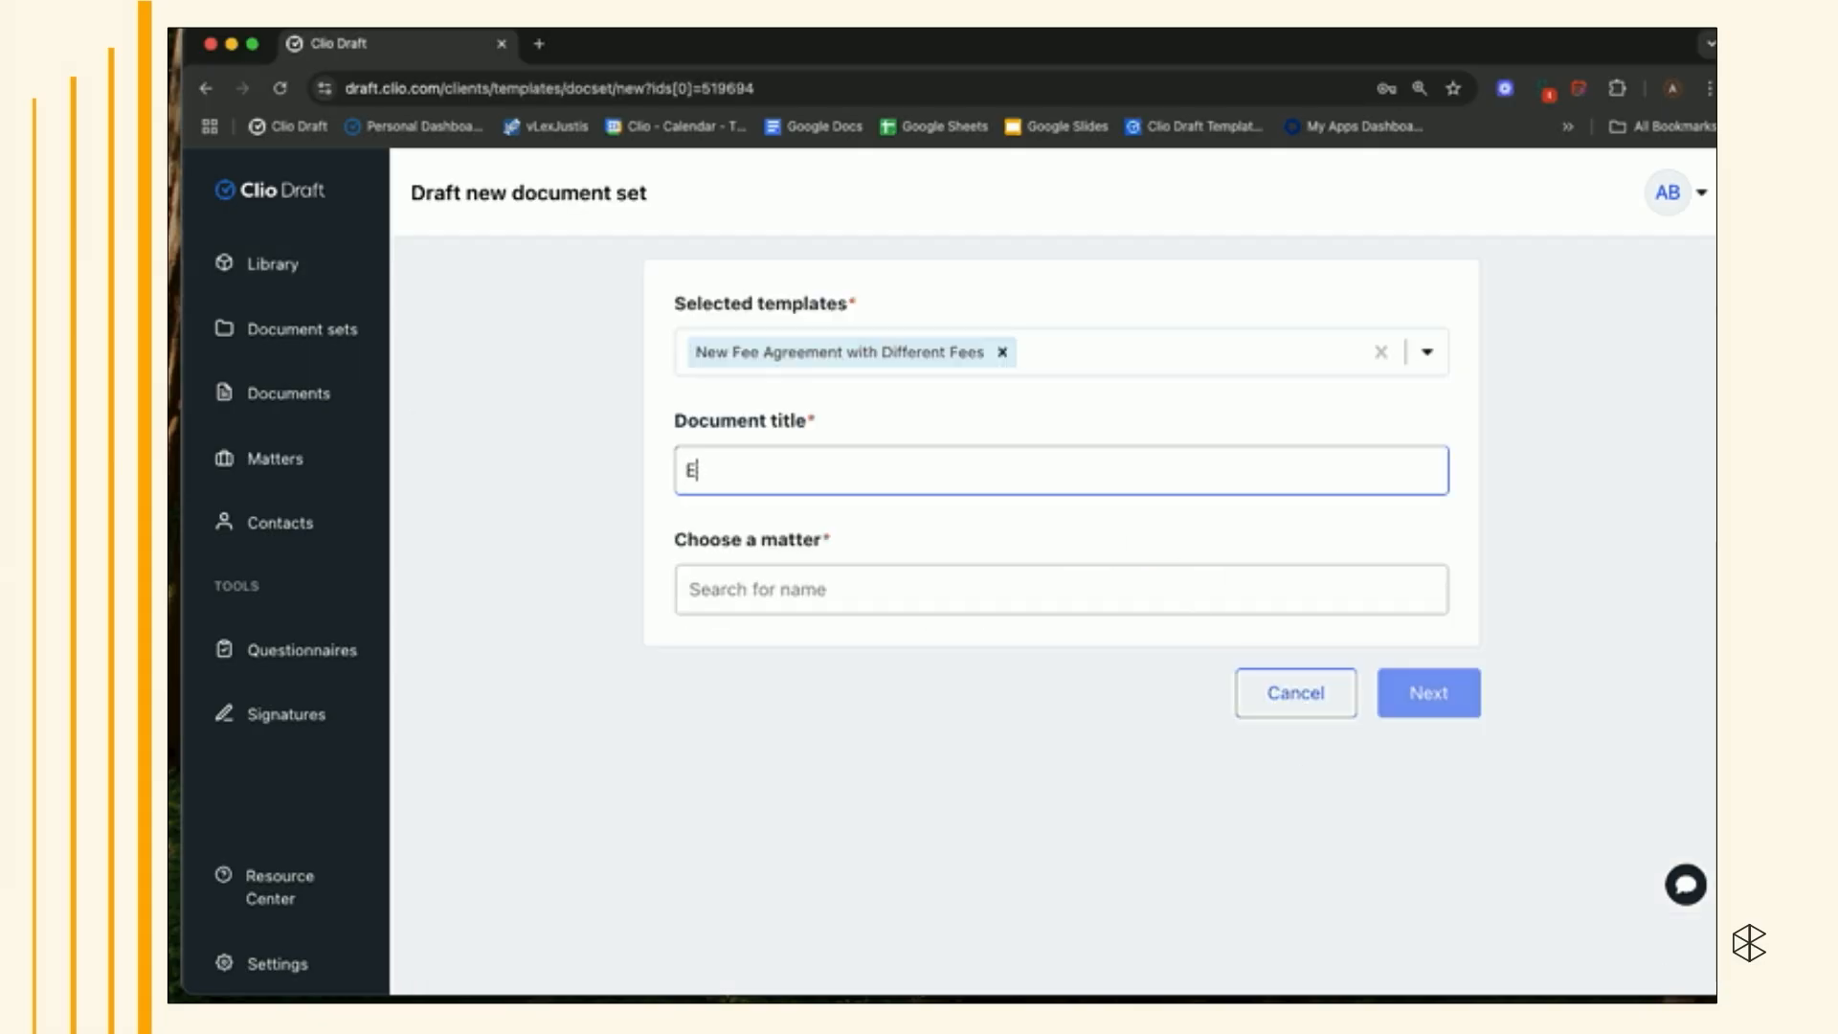
text(xample)
click(911, 609)
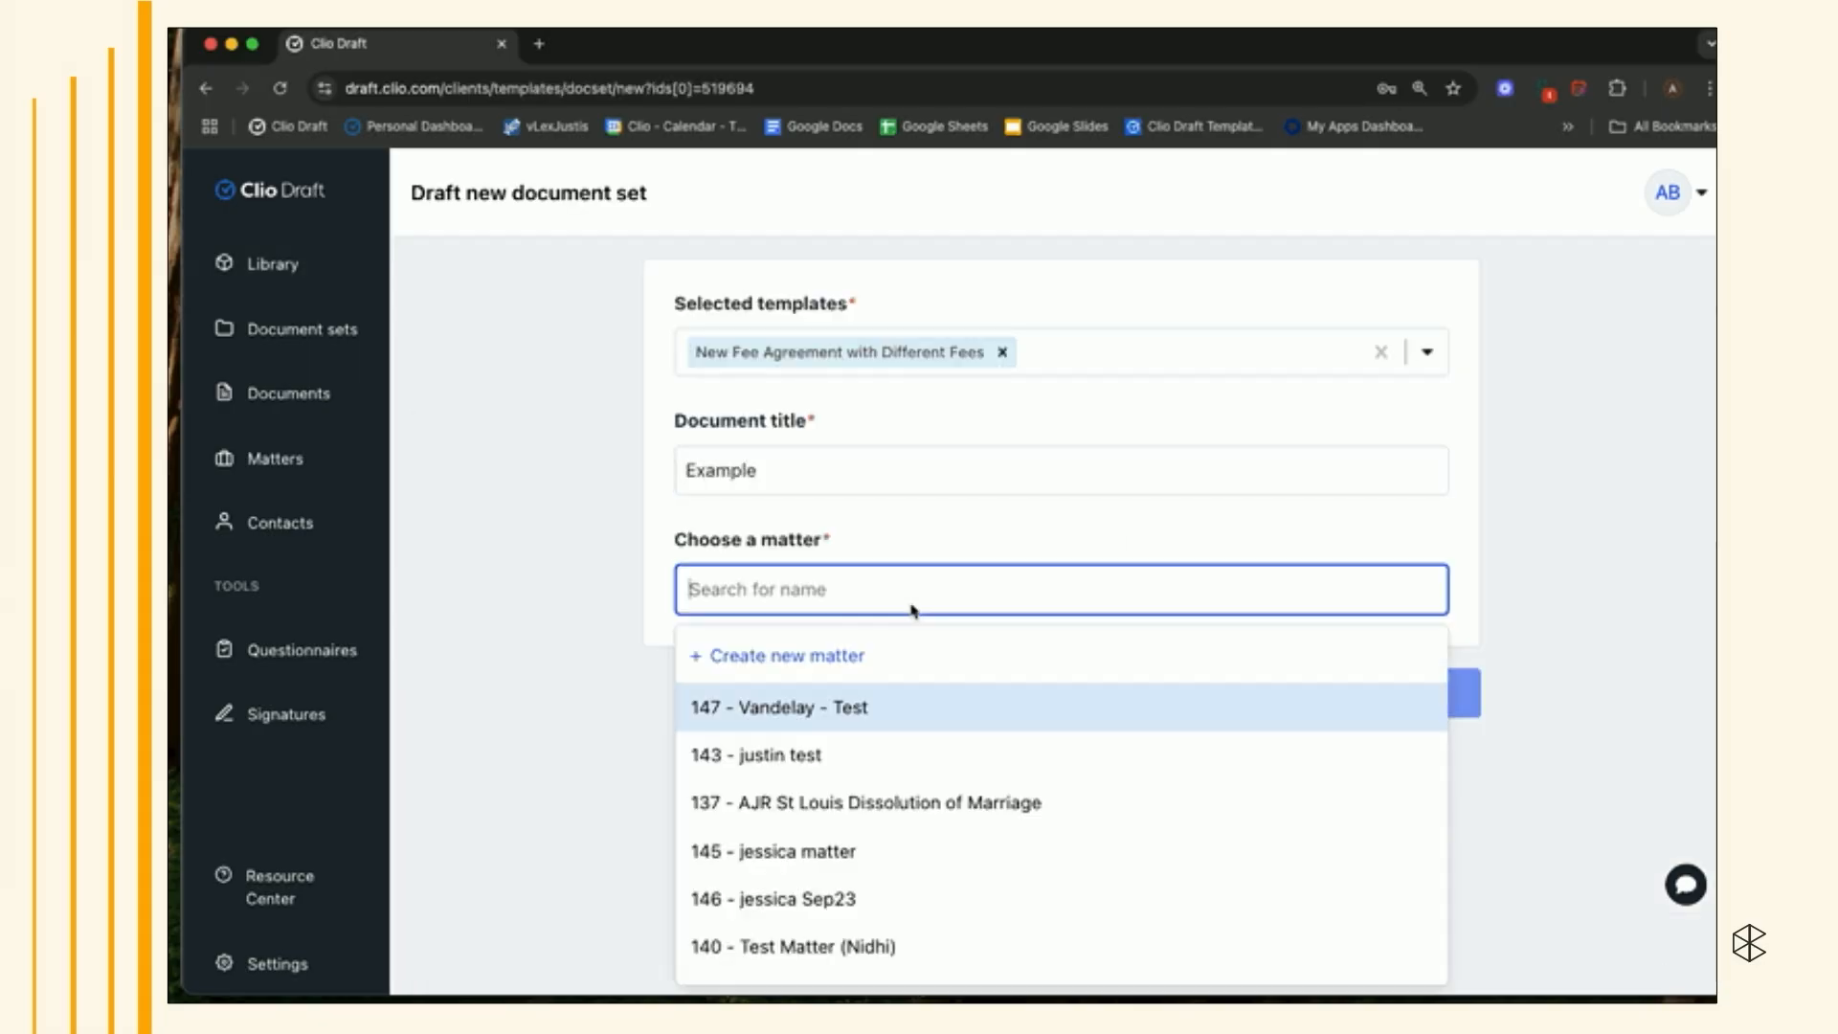
click(880, 715)
click(1430, 694)
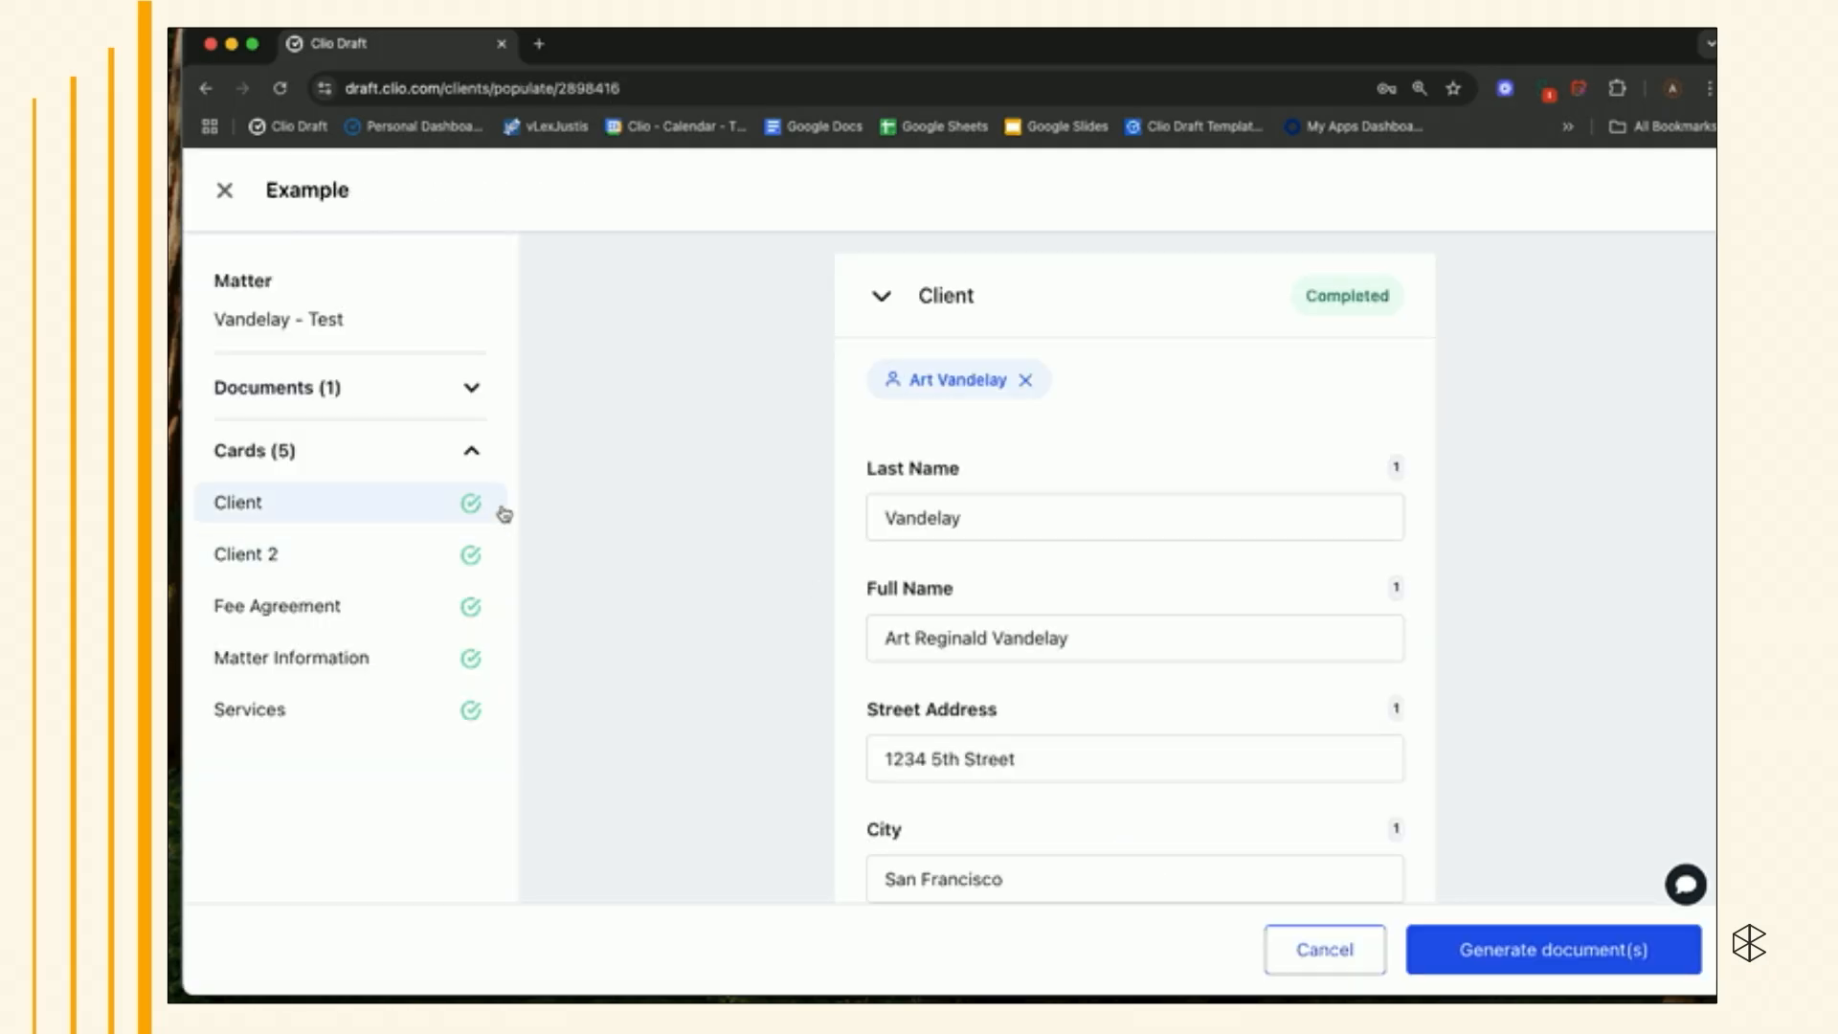
- Review the populated Client and Client 2 cards and generate the document
scroll(992, 581, down, 7)
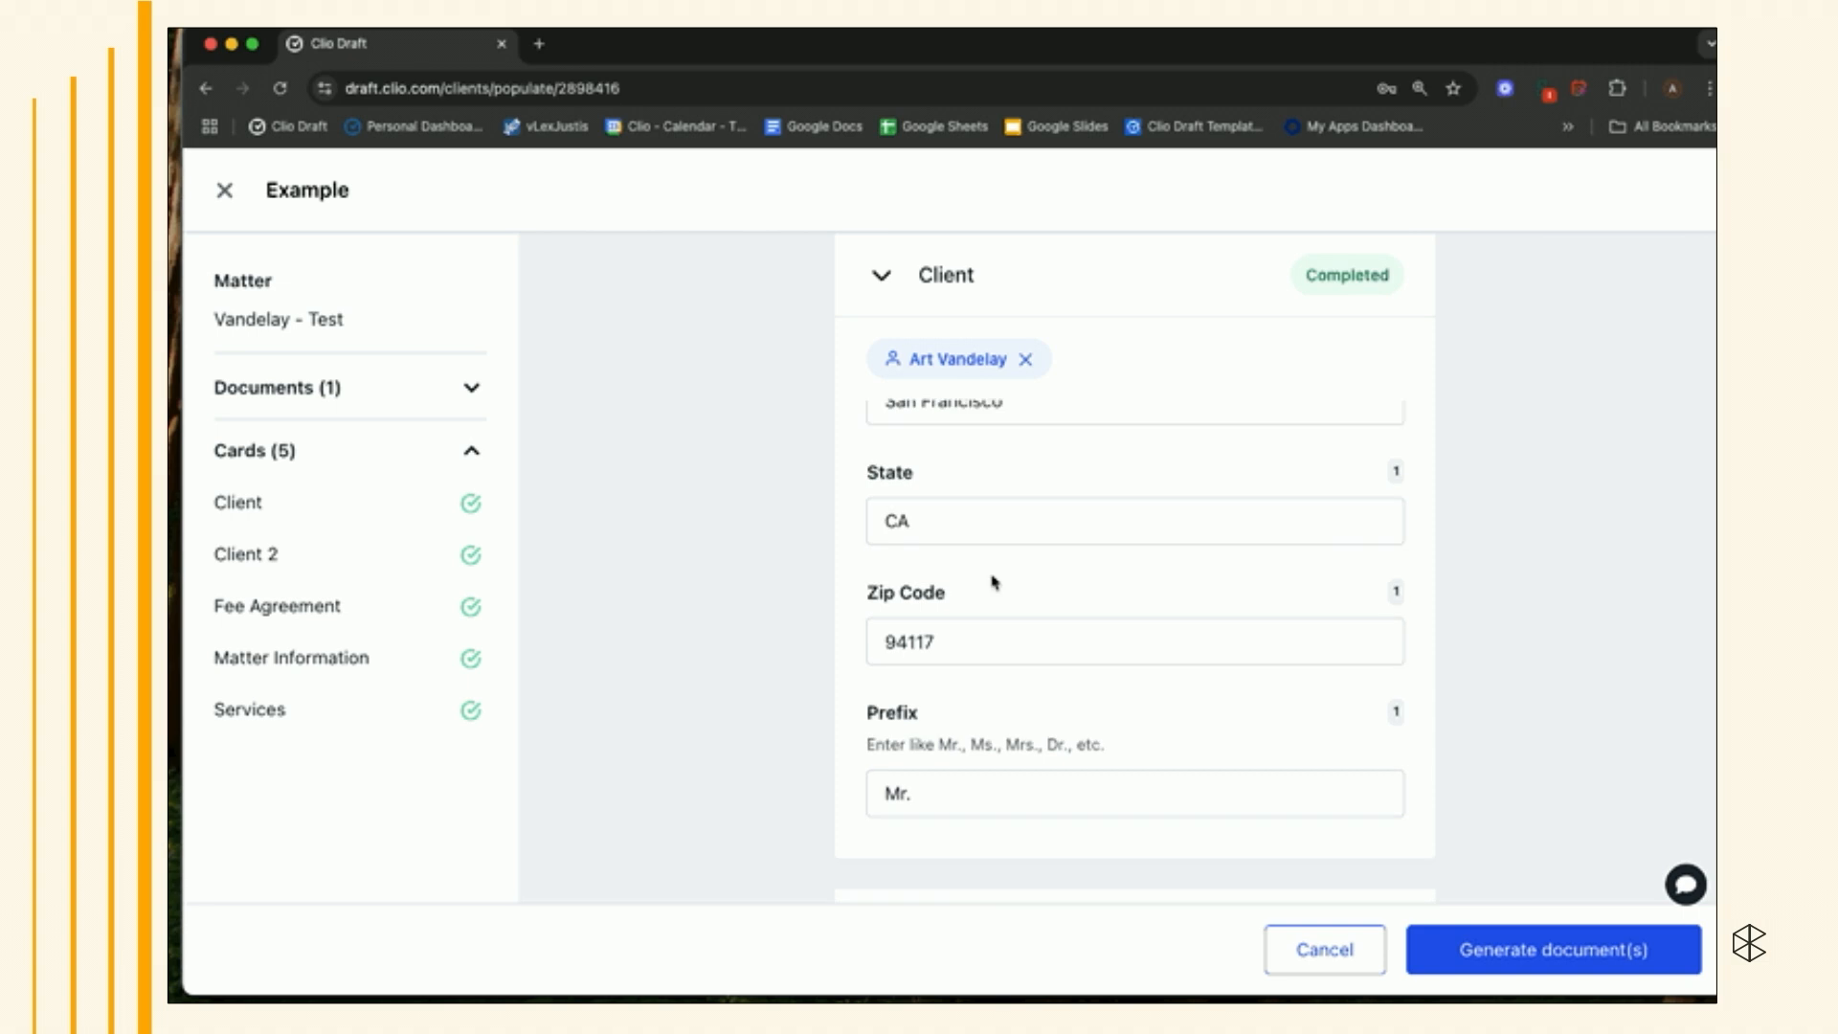
scroll(993, 581, down, 5)
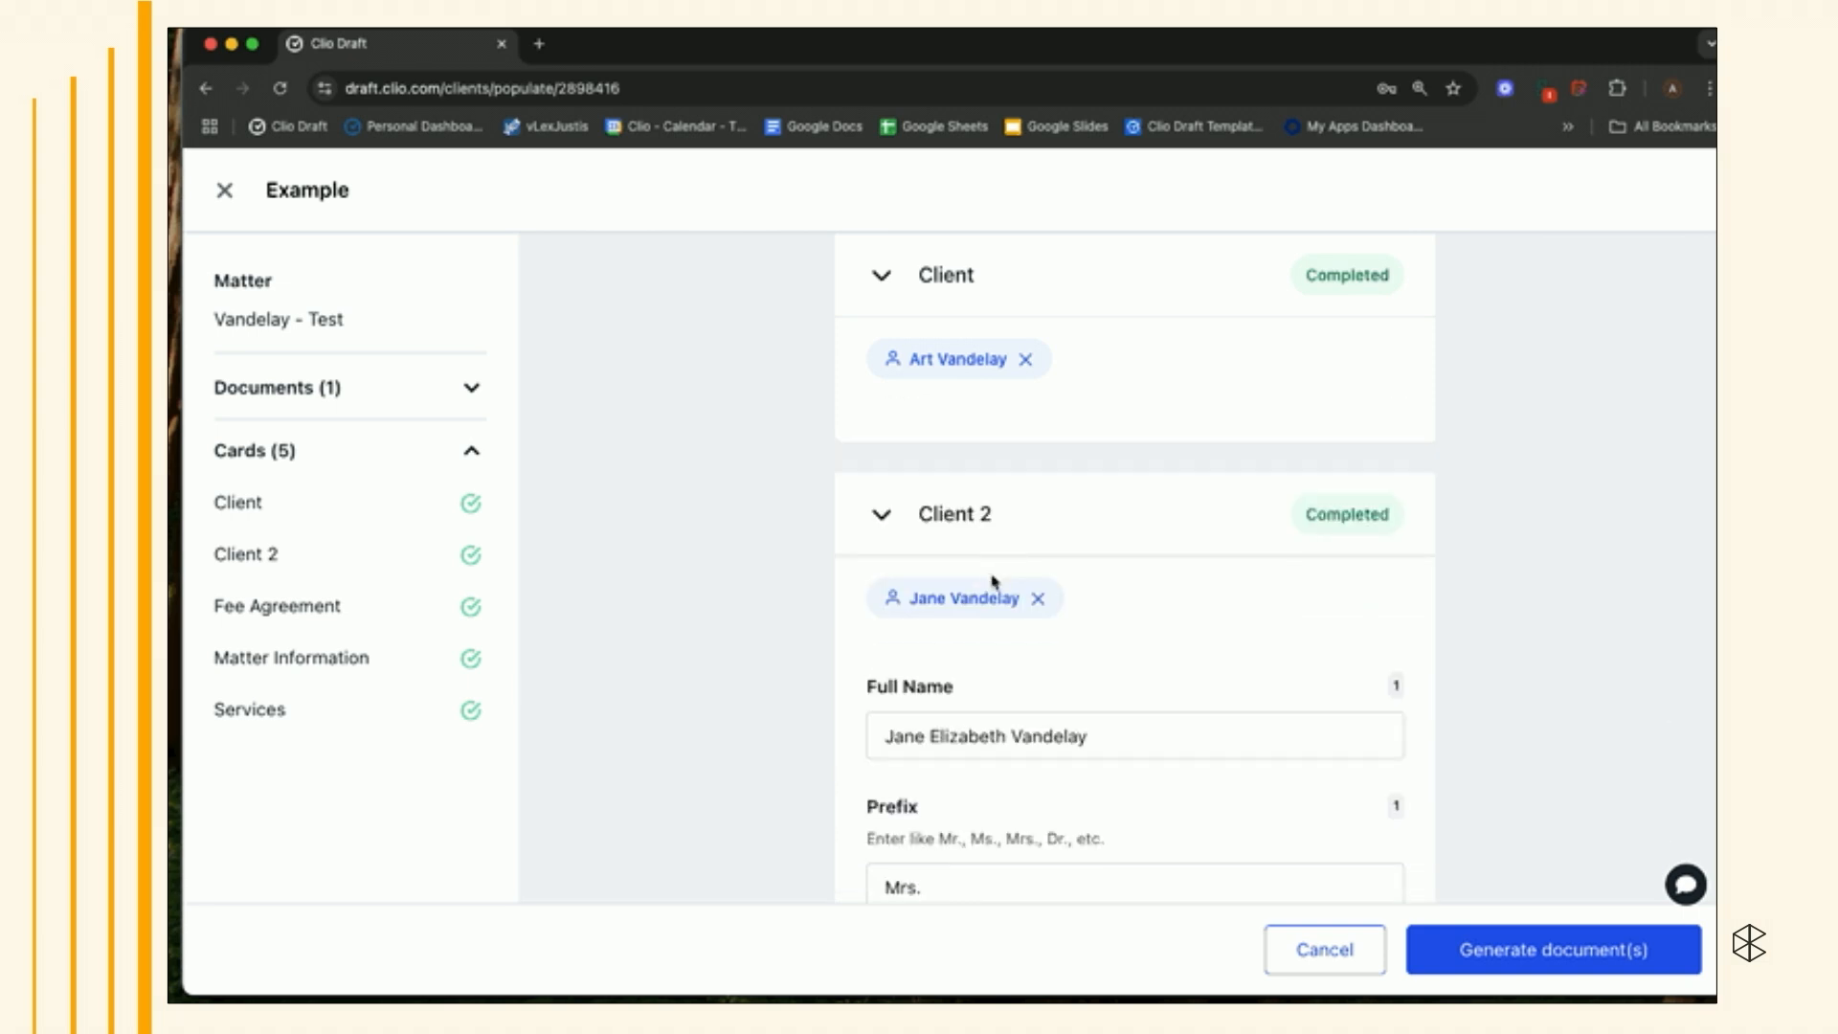
click(1540, 946)
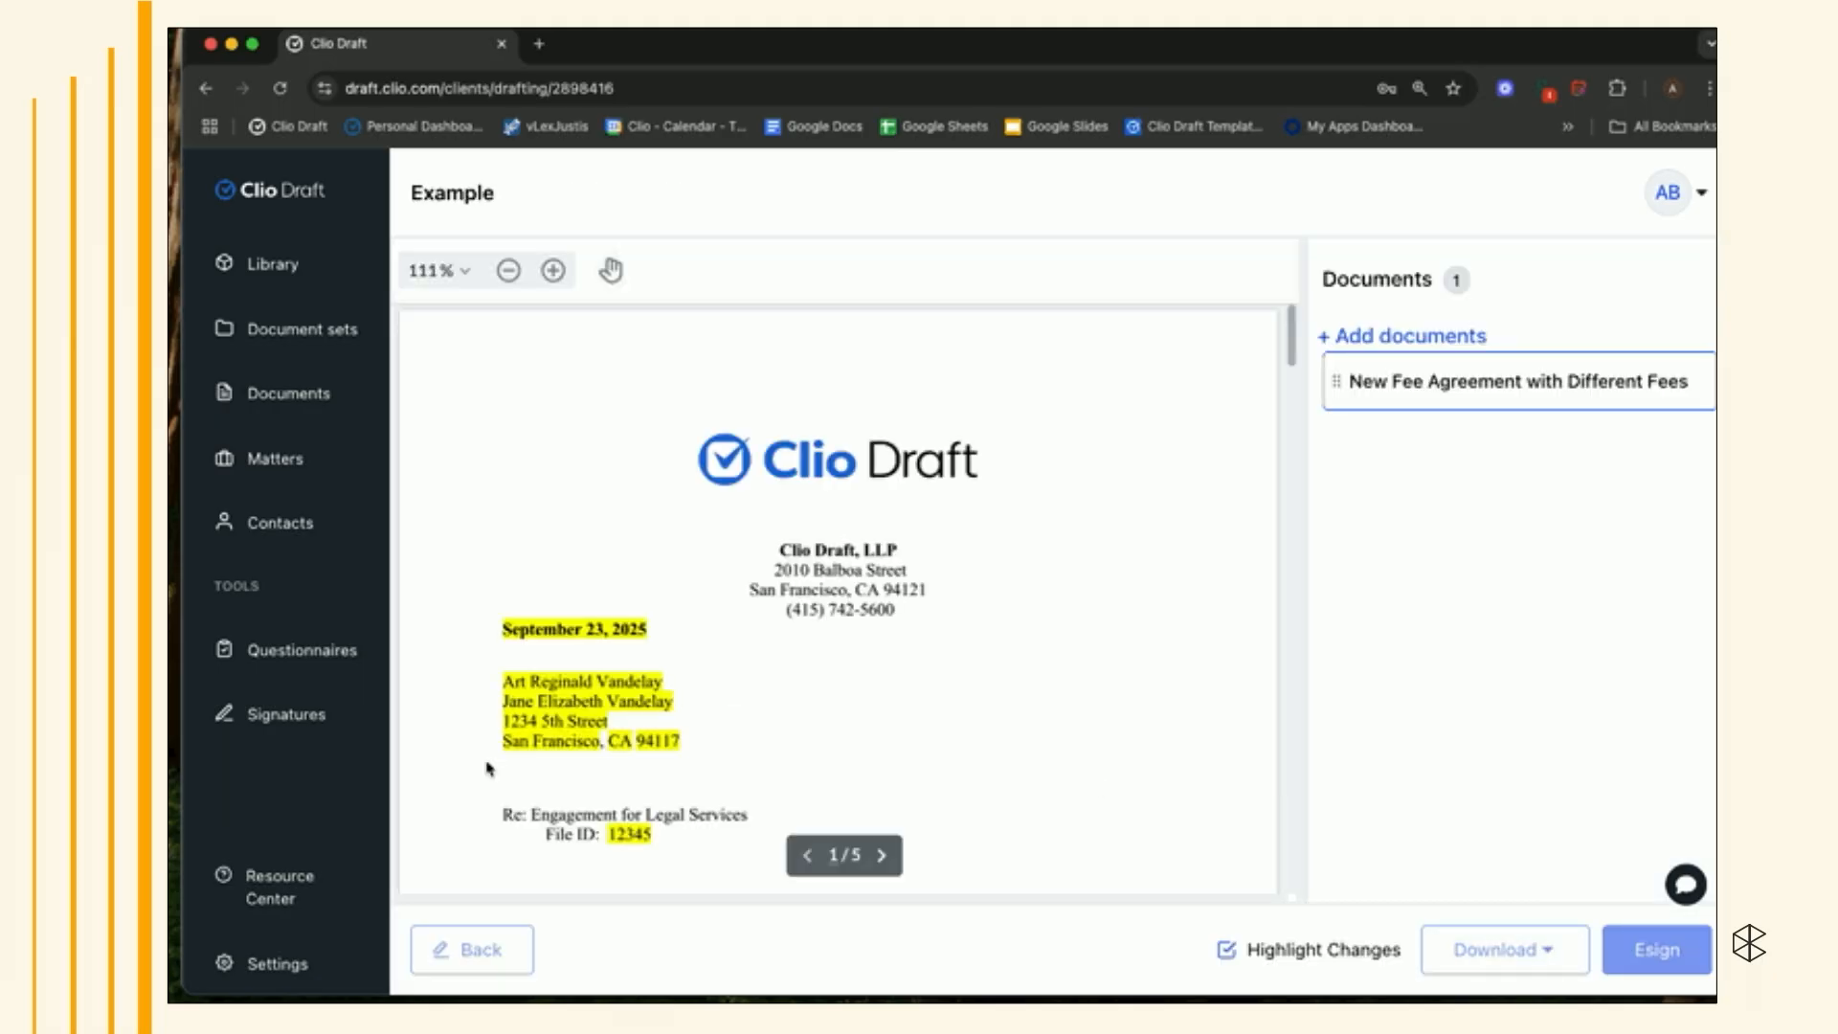
- Compare the template's Client 2 conditions in the preview with the drafted letter's address block and salutation
scroll(605, 661, down, 3)
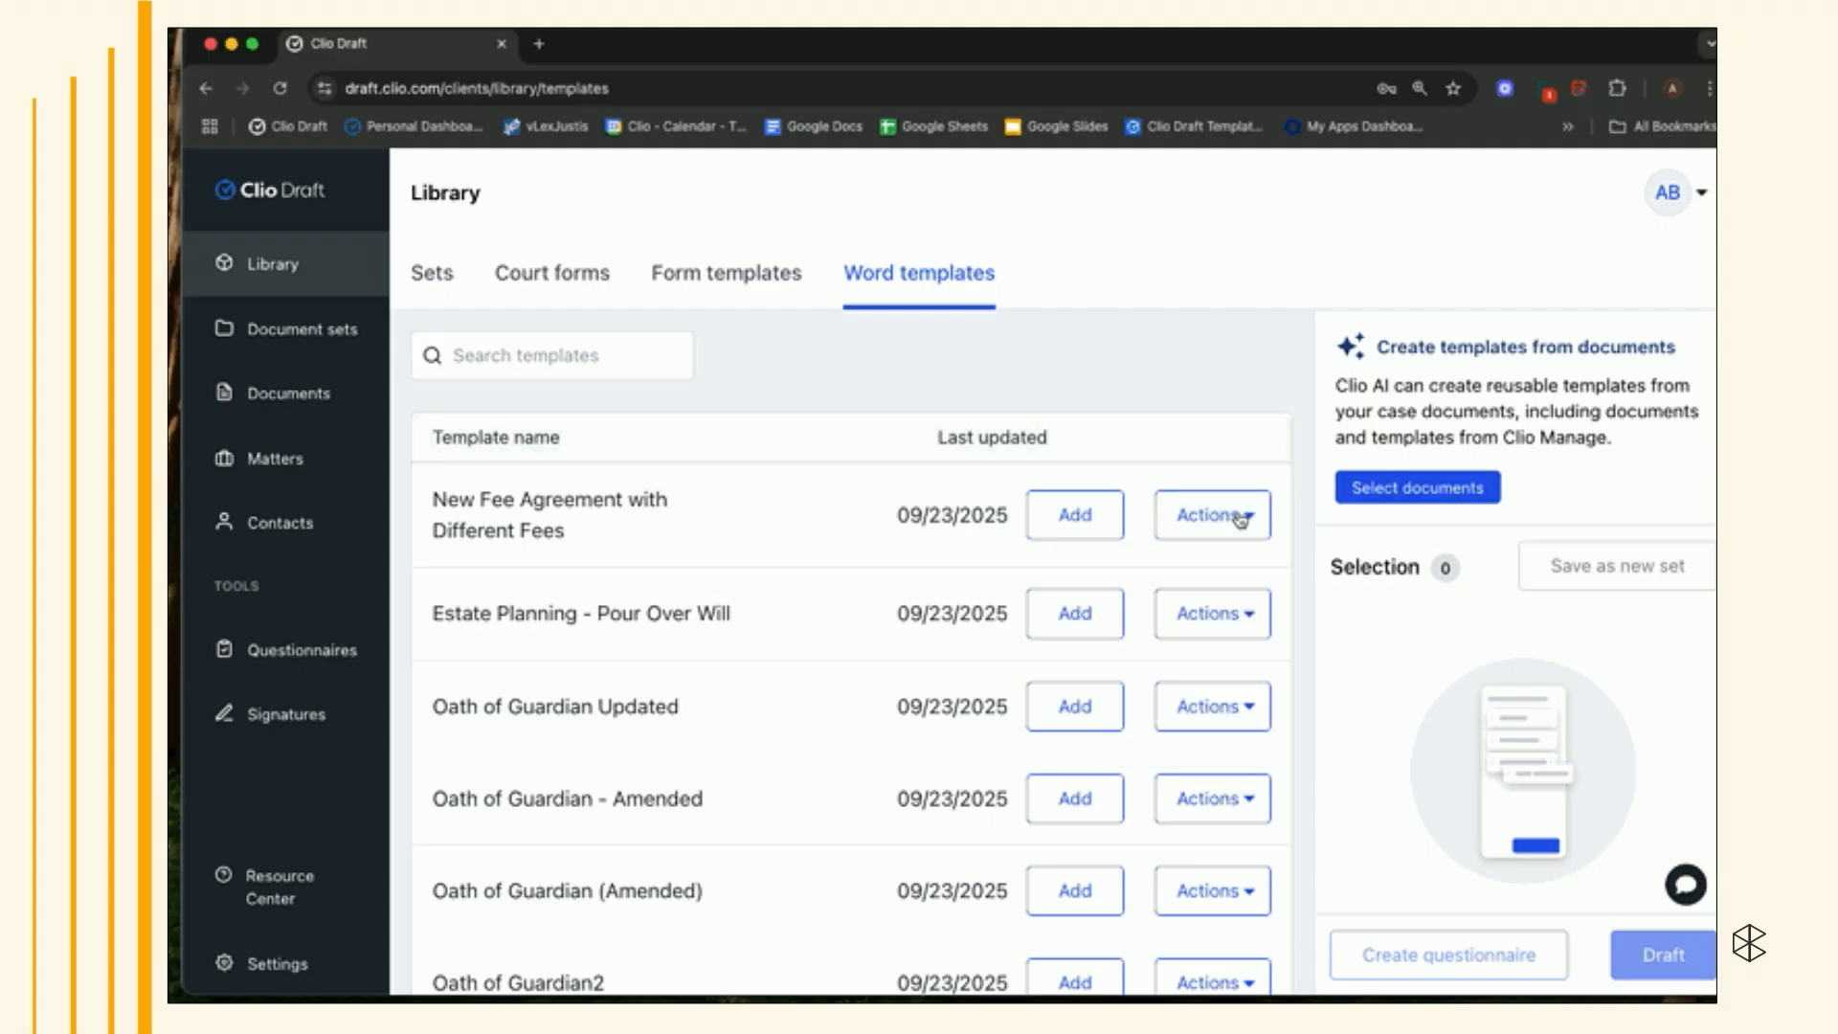
click(1241, 518)
click(1194, 634)
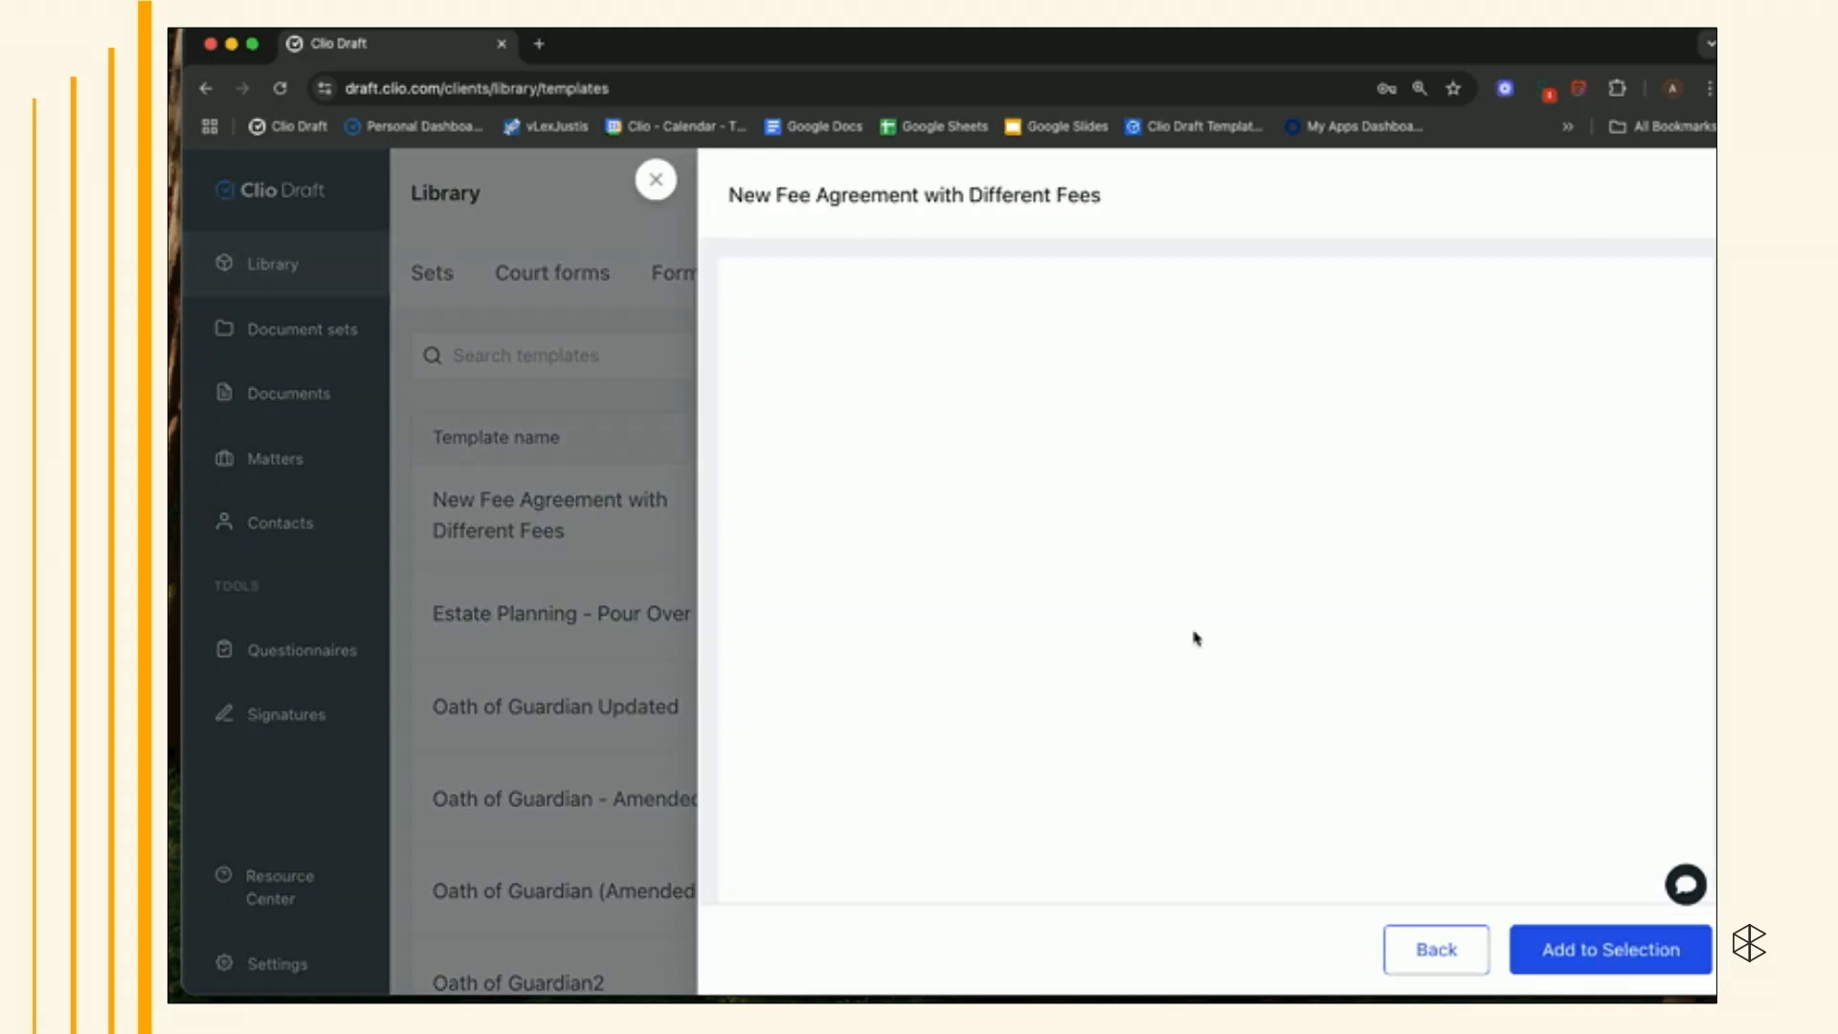
scroll(1196, 637, down, 3)
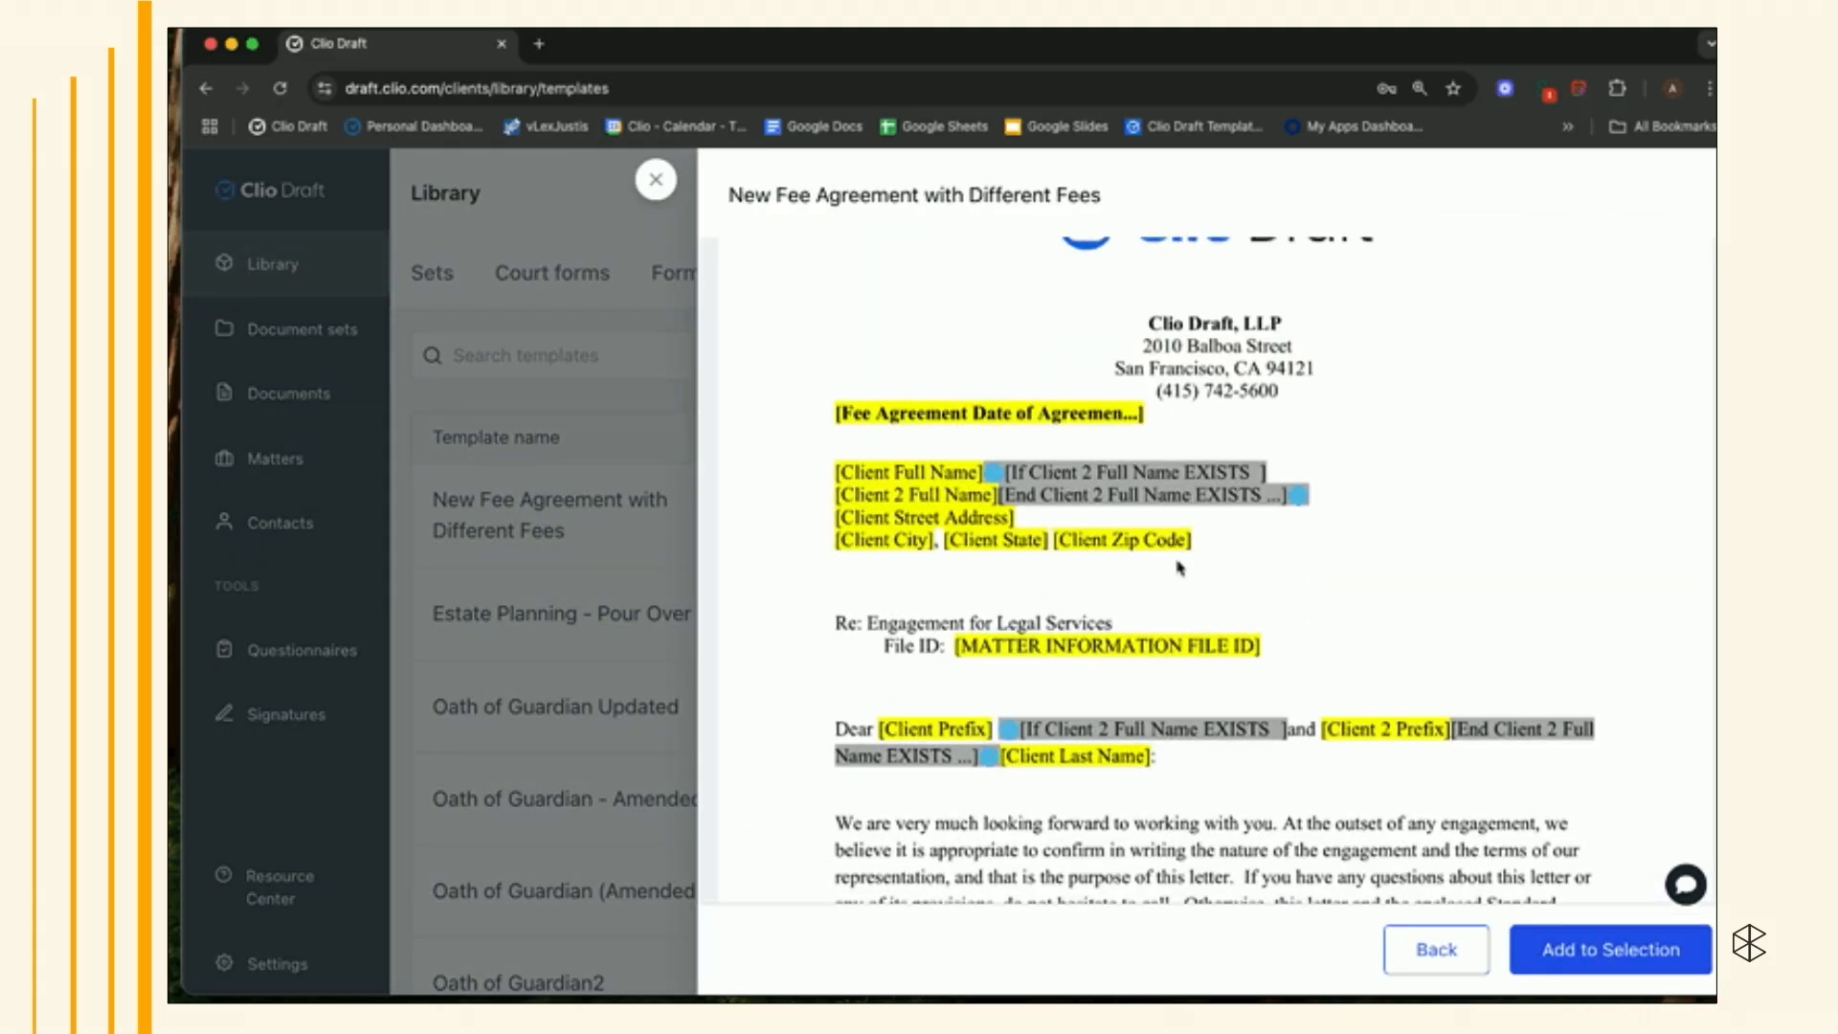
click(1570, 945)
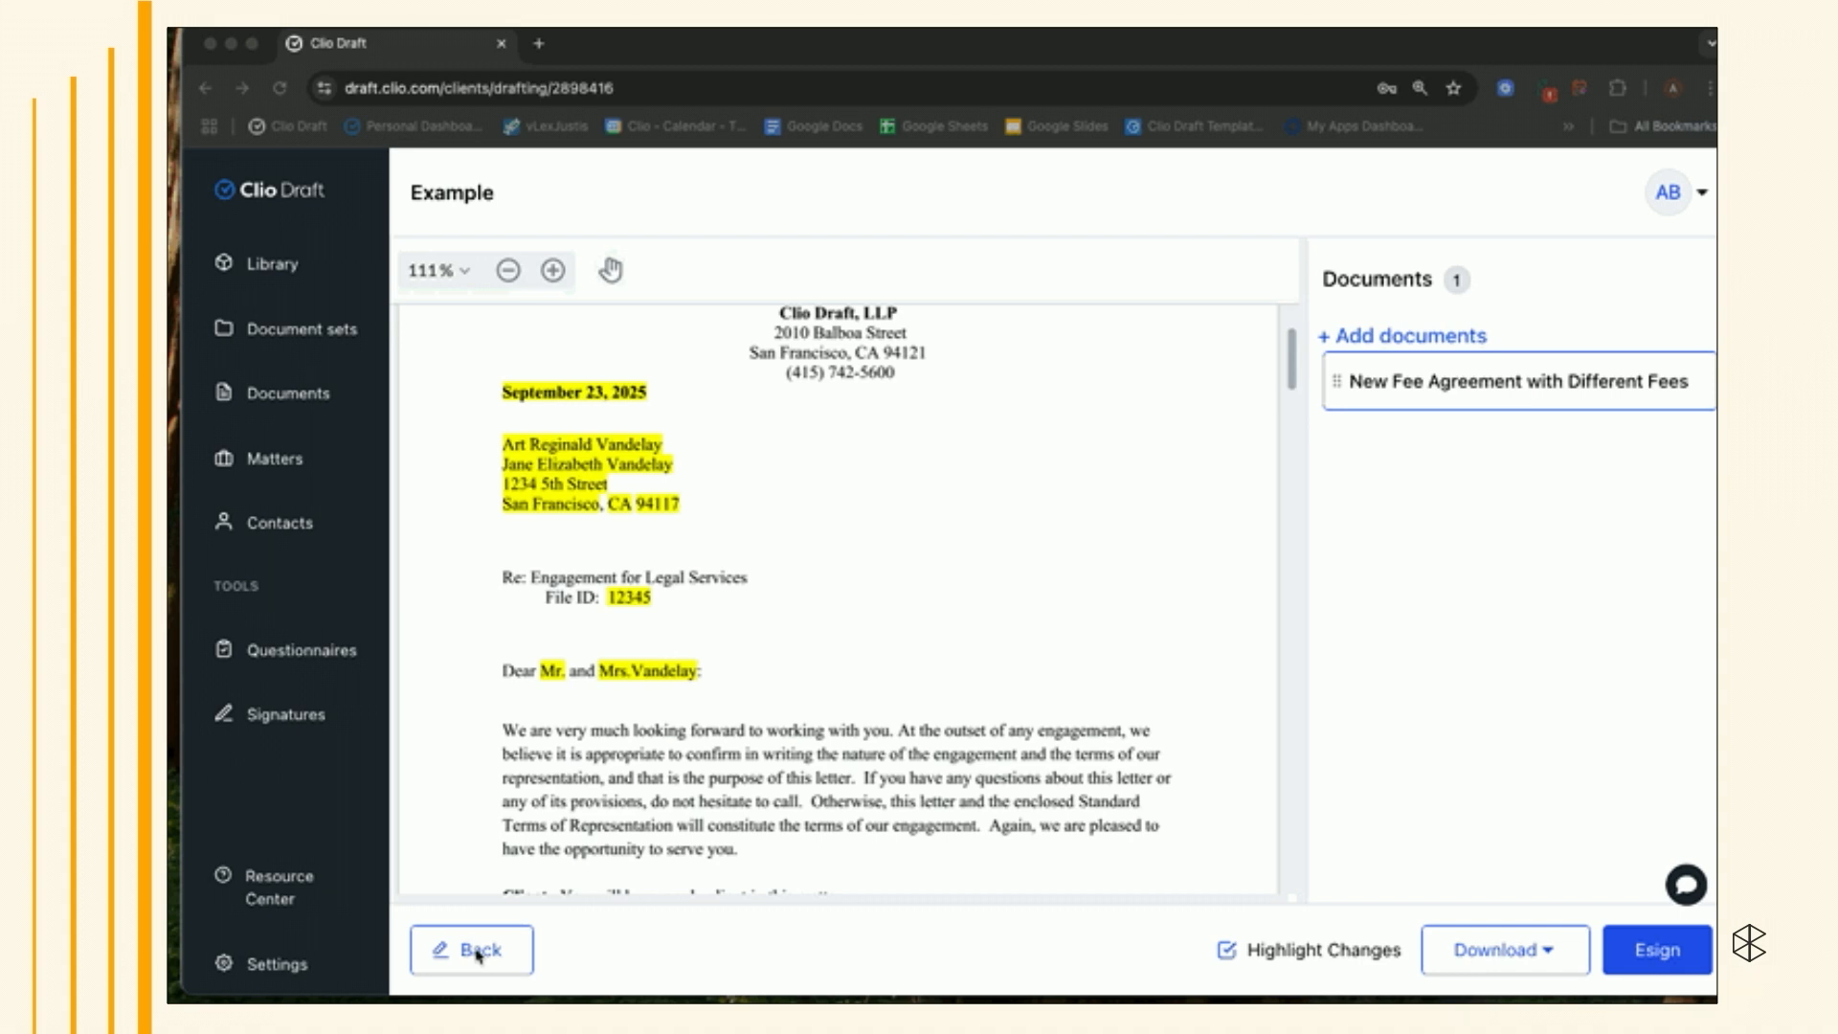
- Go back, remove the attached contact from the Client 2 card, and regenerate the document
click(474, 950)
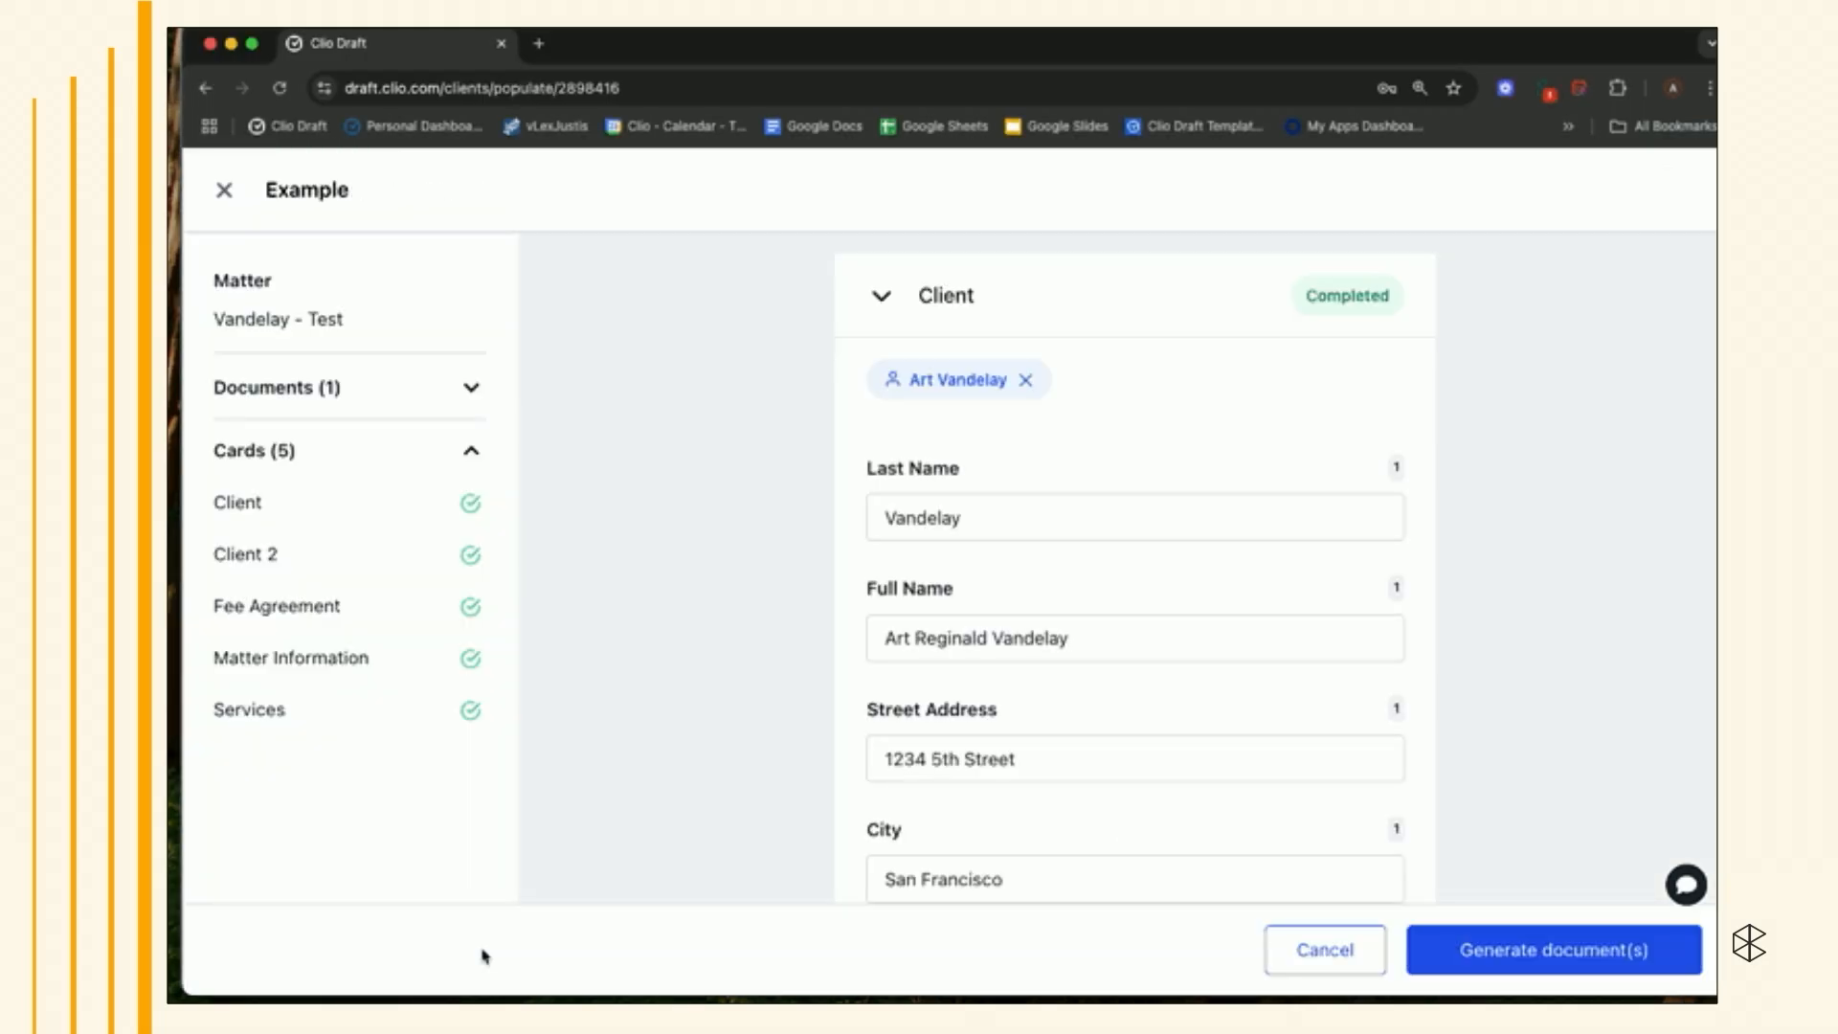
click(336, 558)
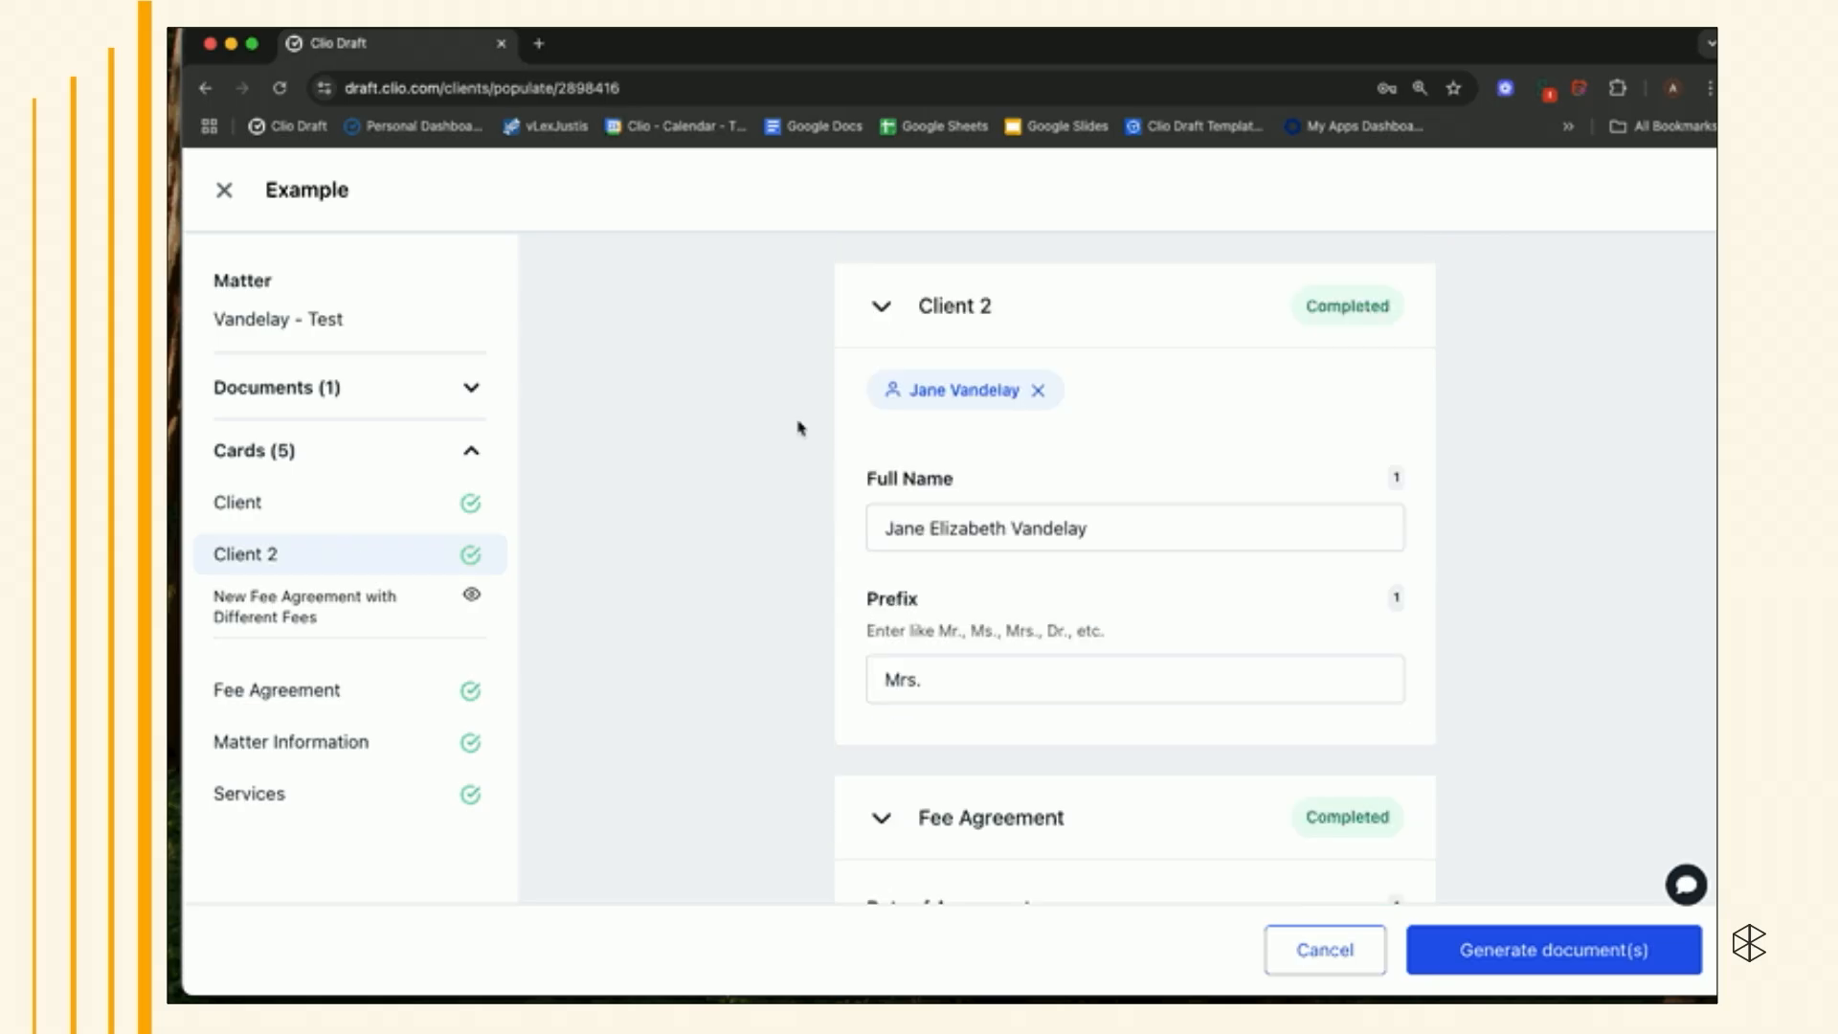
click(1037, 389)
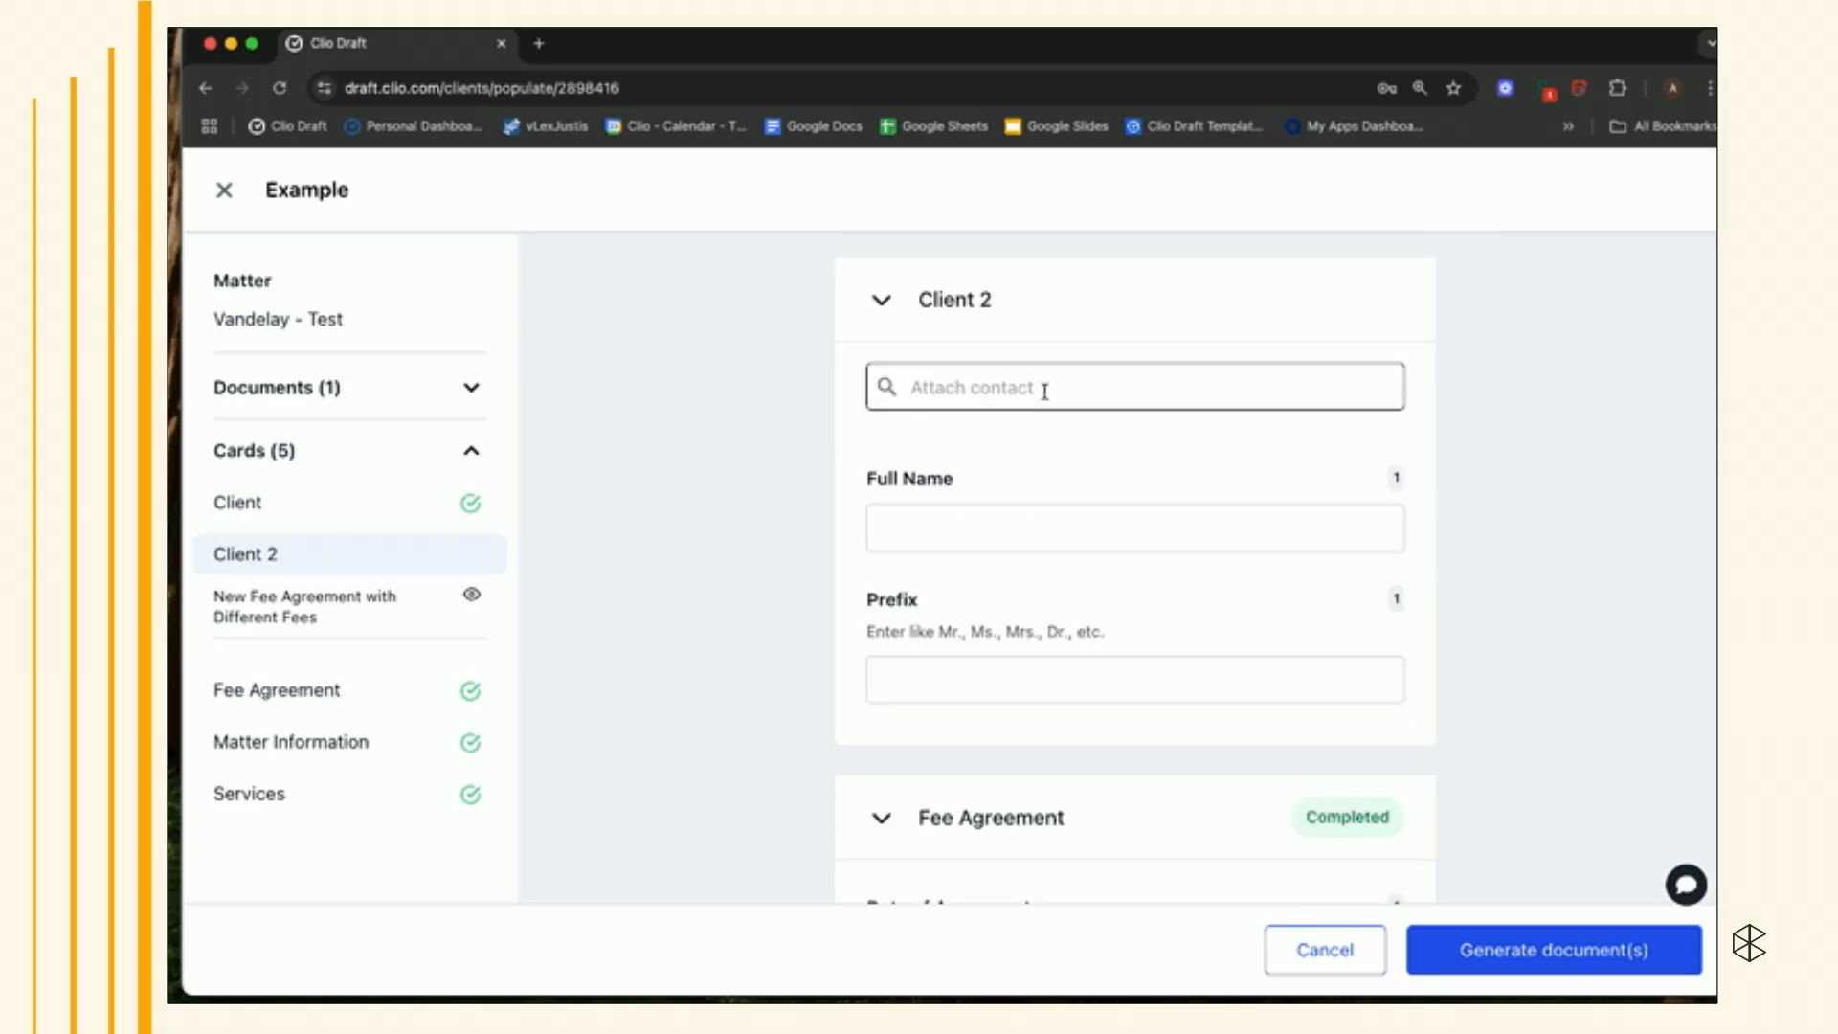
click(1524, 961)
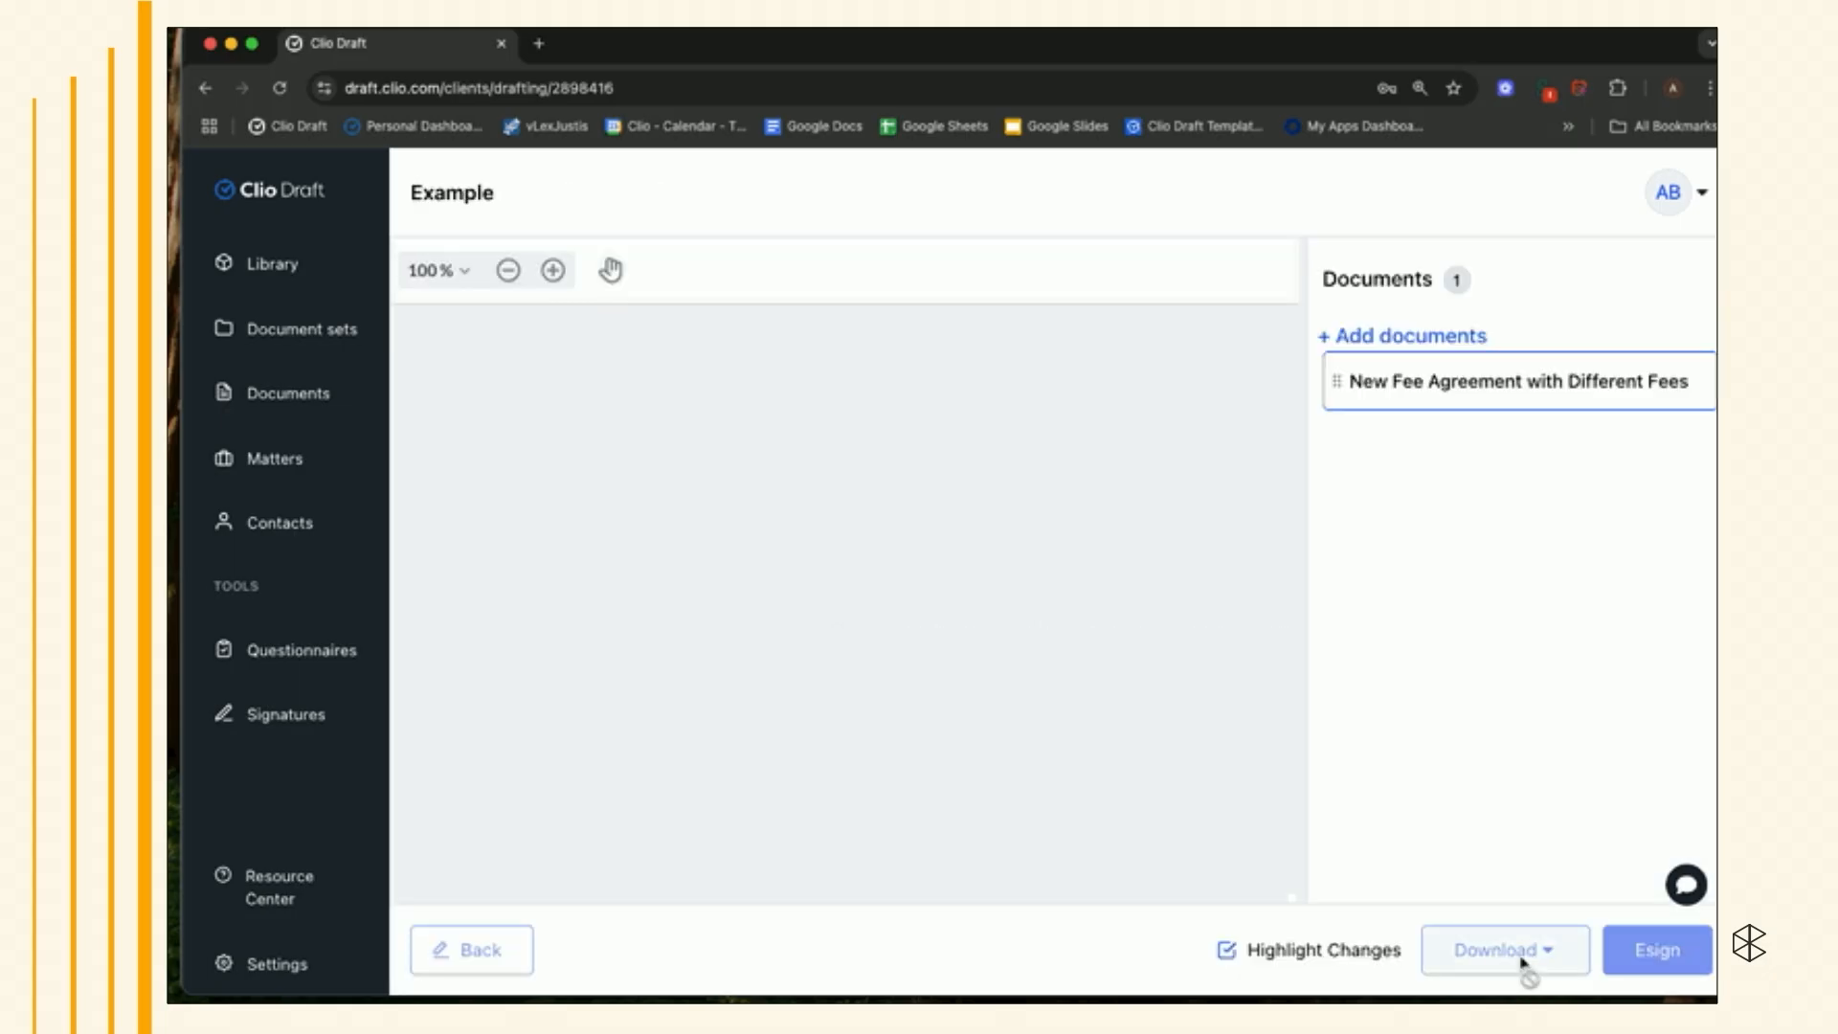
scroll(1133, 820, down, 3)
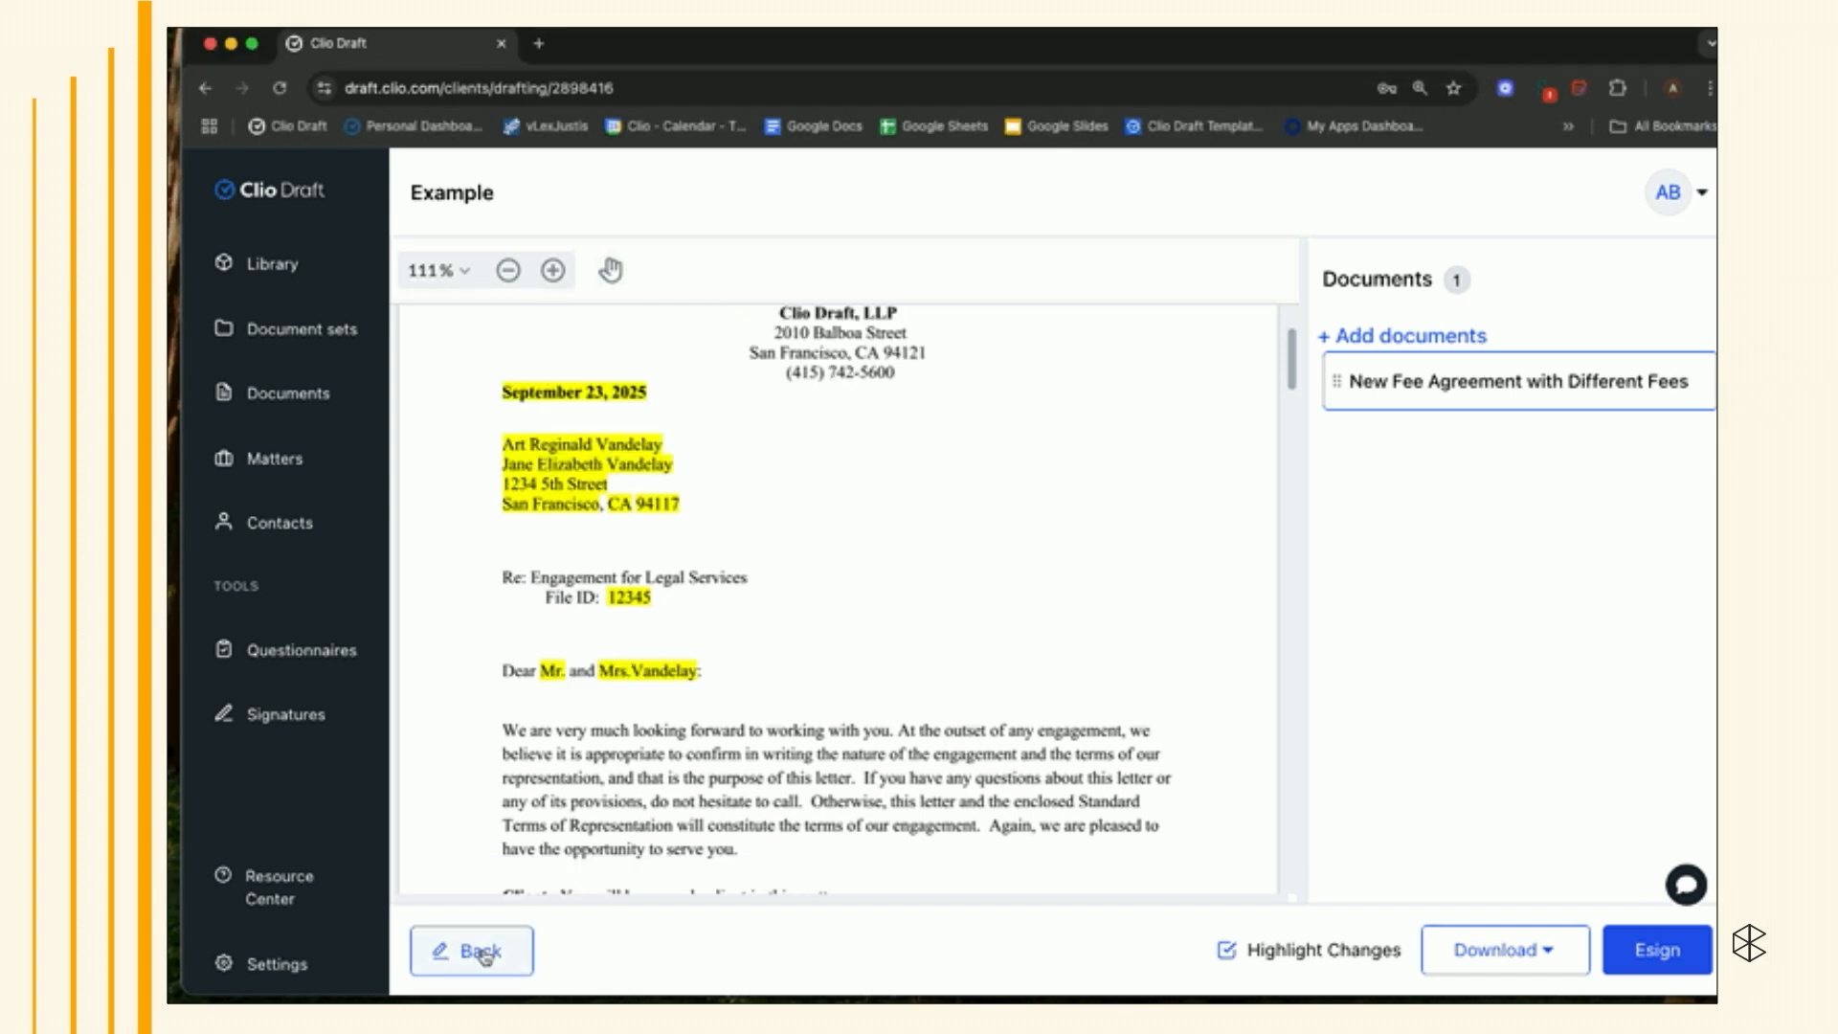
click(482, 954)
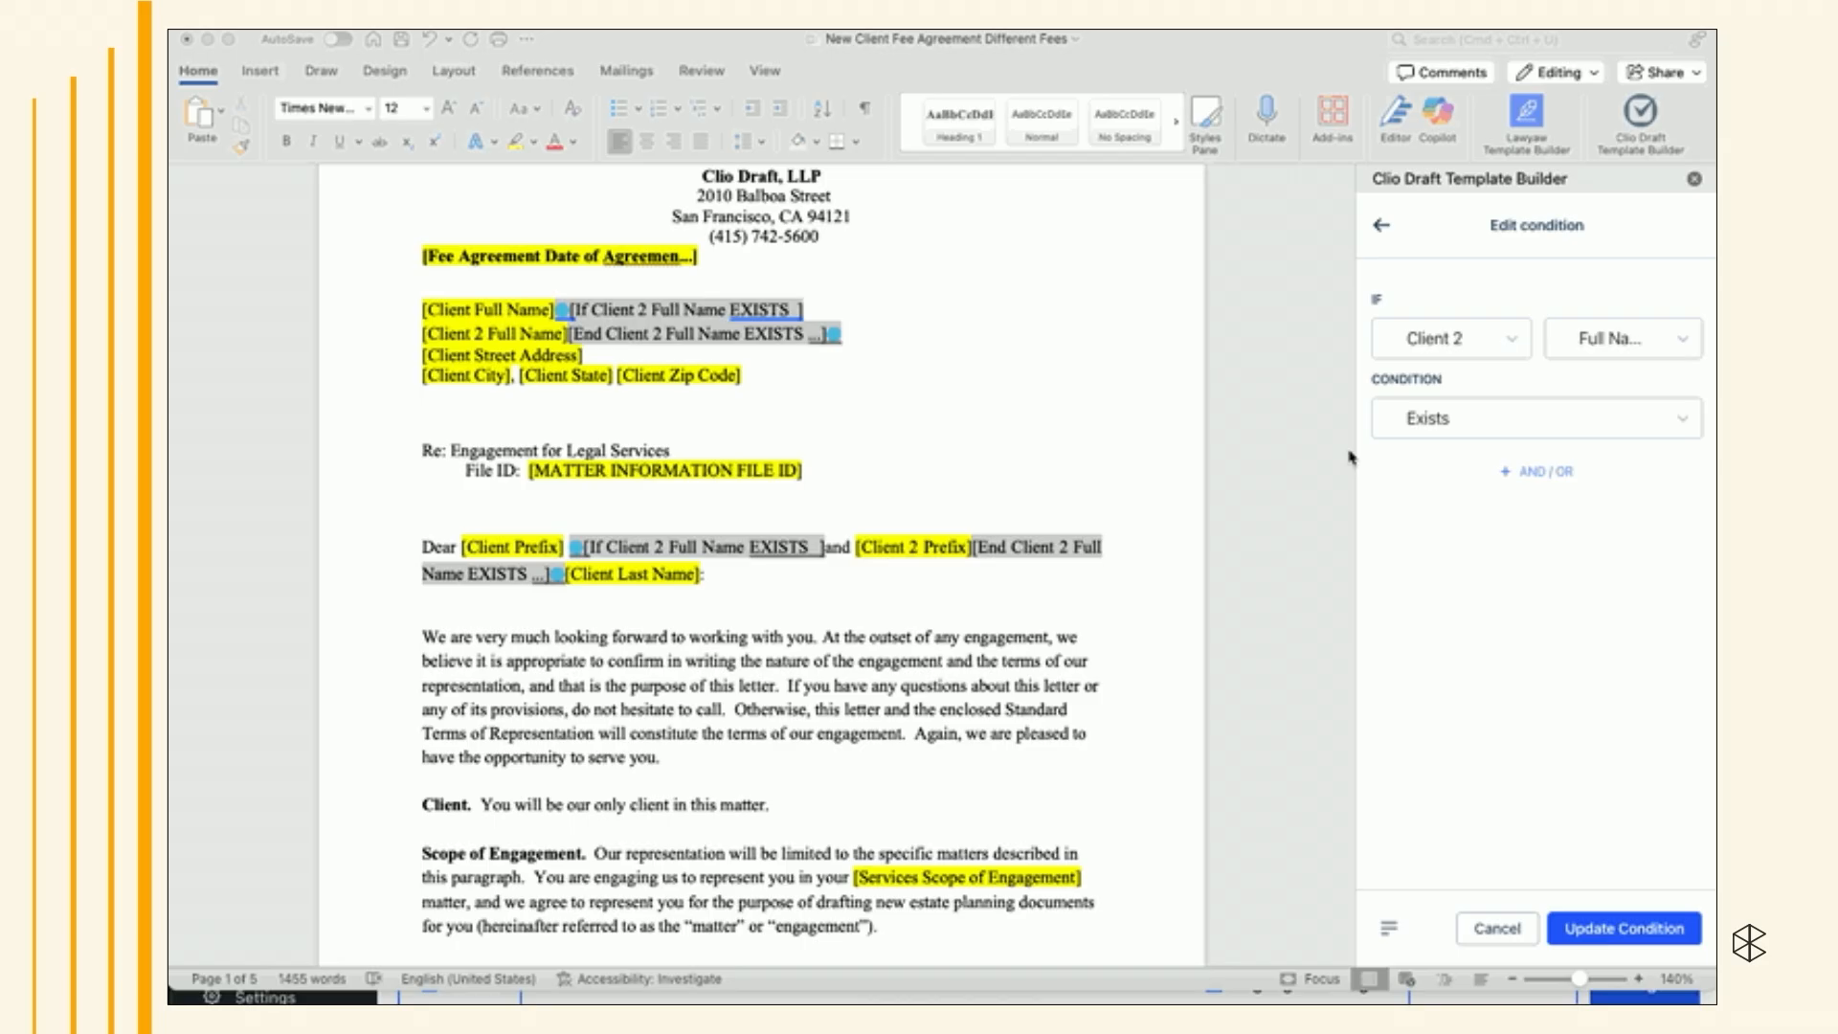
click(1455, 430)
scroll(1452, 574, down, 3)
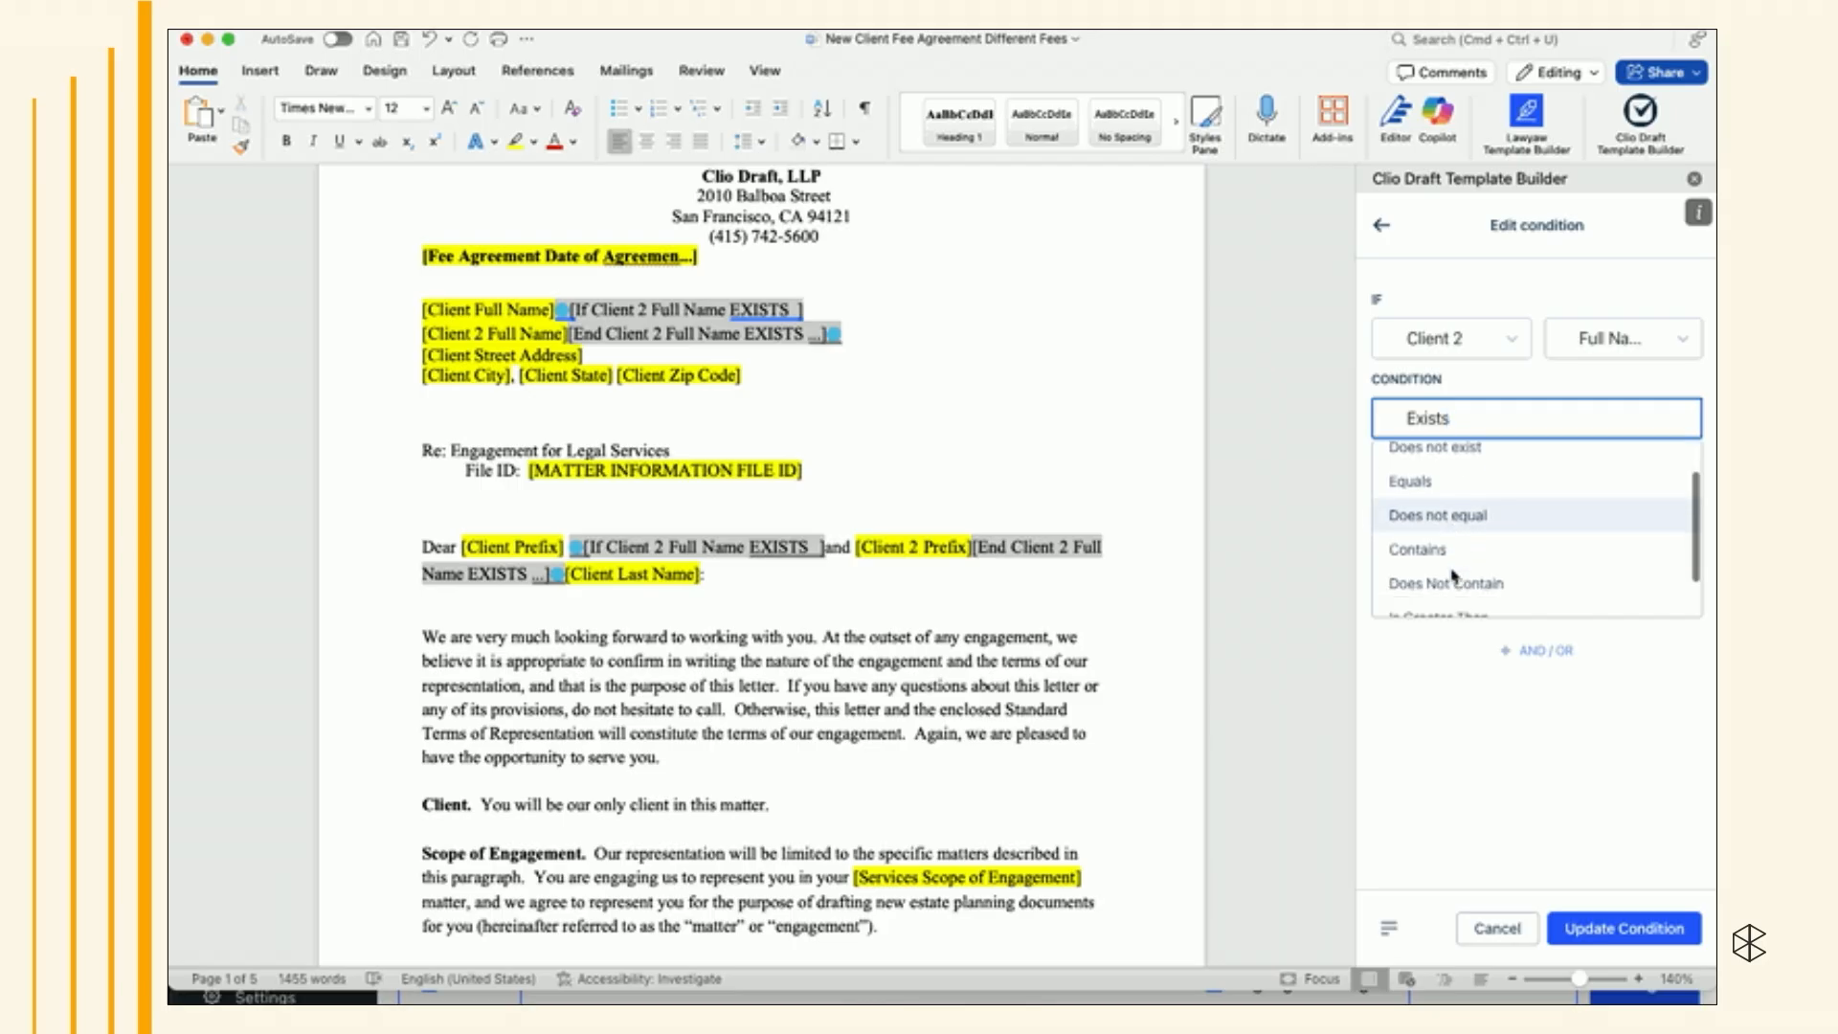
scroll(1453, 574, up, 3)
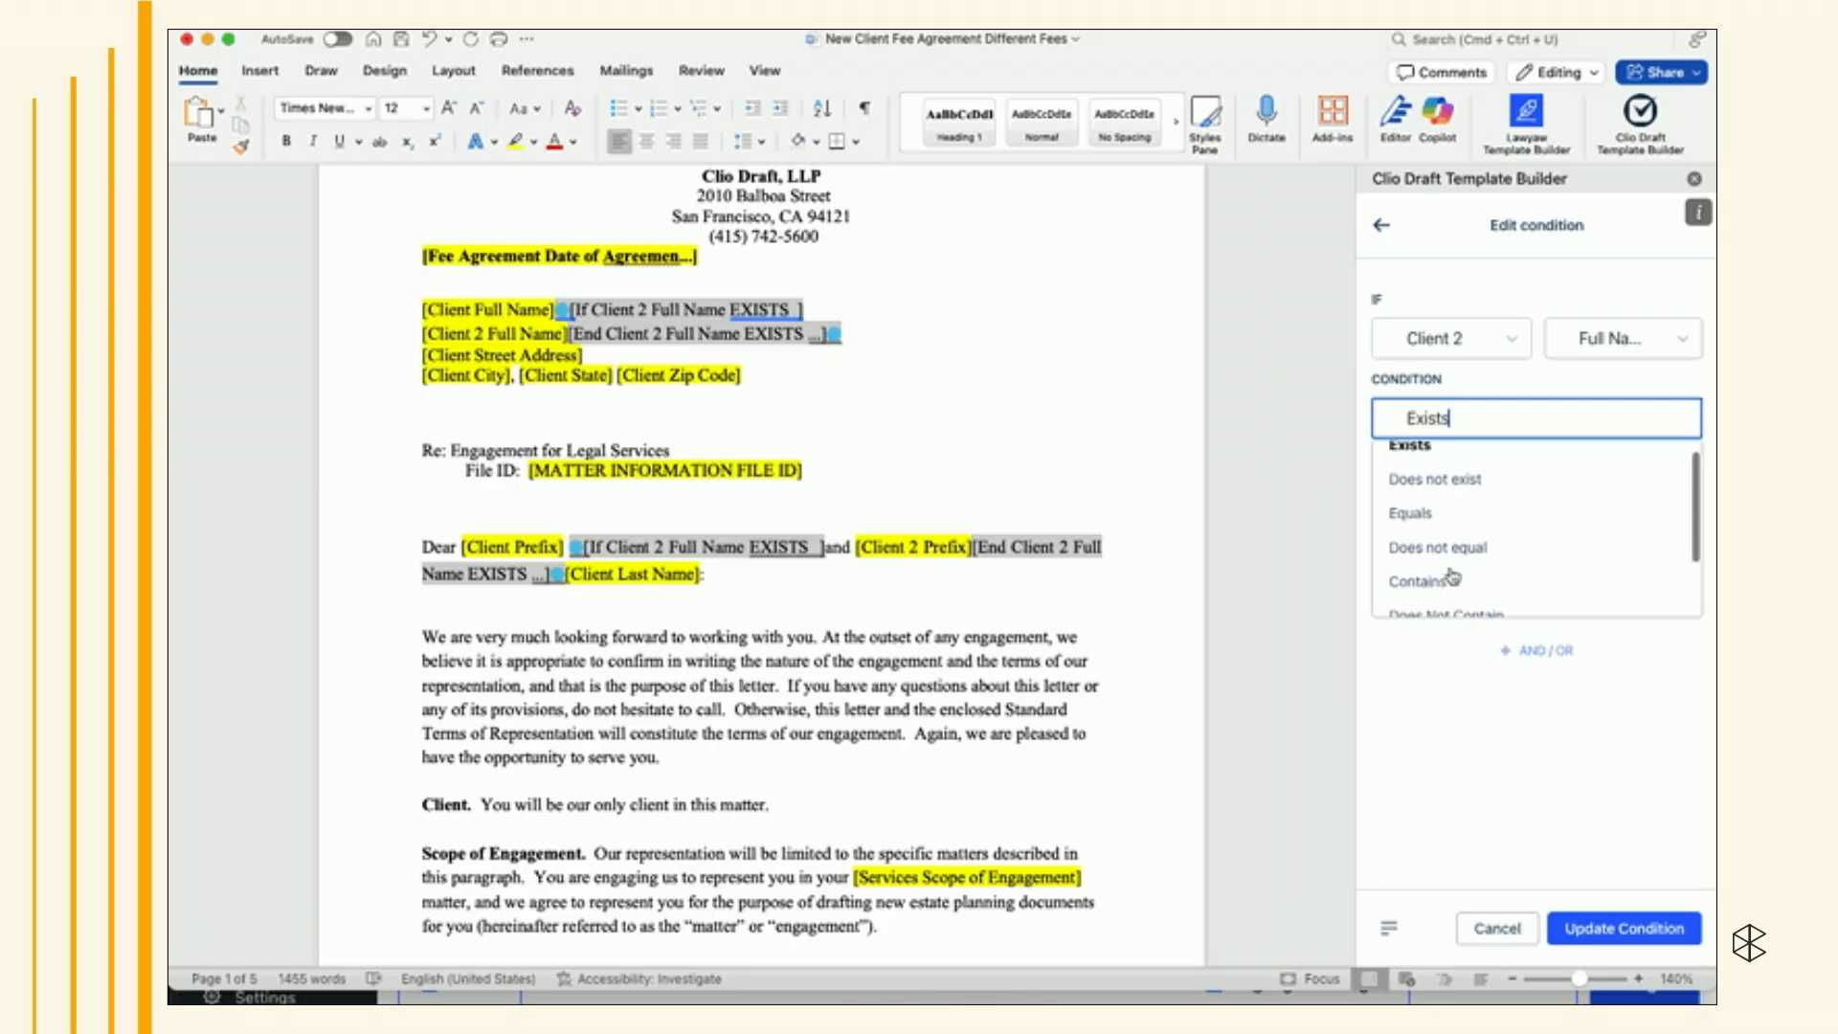
click(1436, 704)
click(1562, 475)
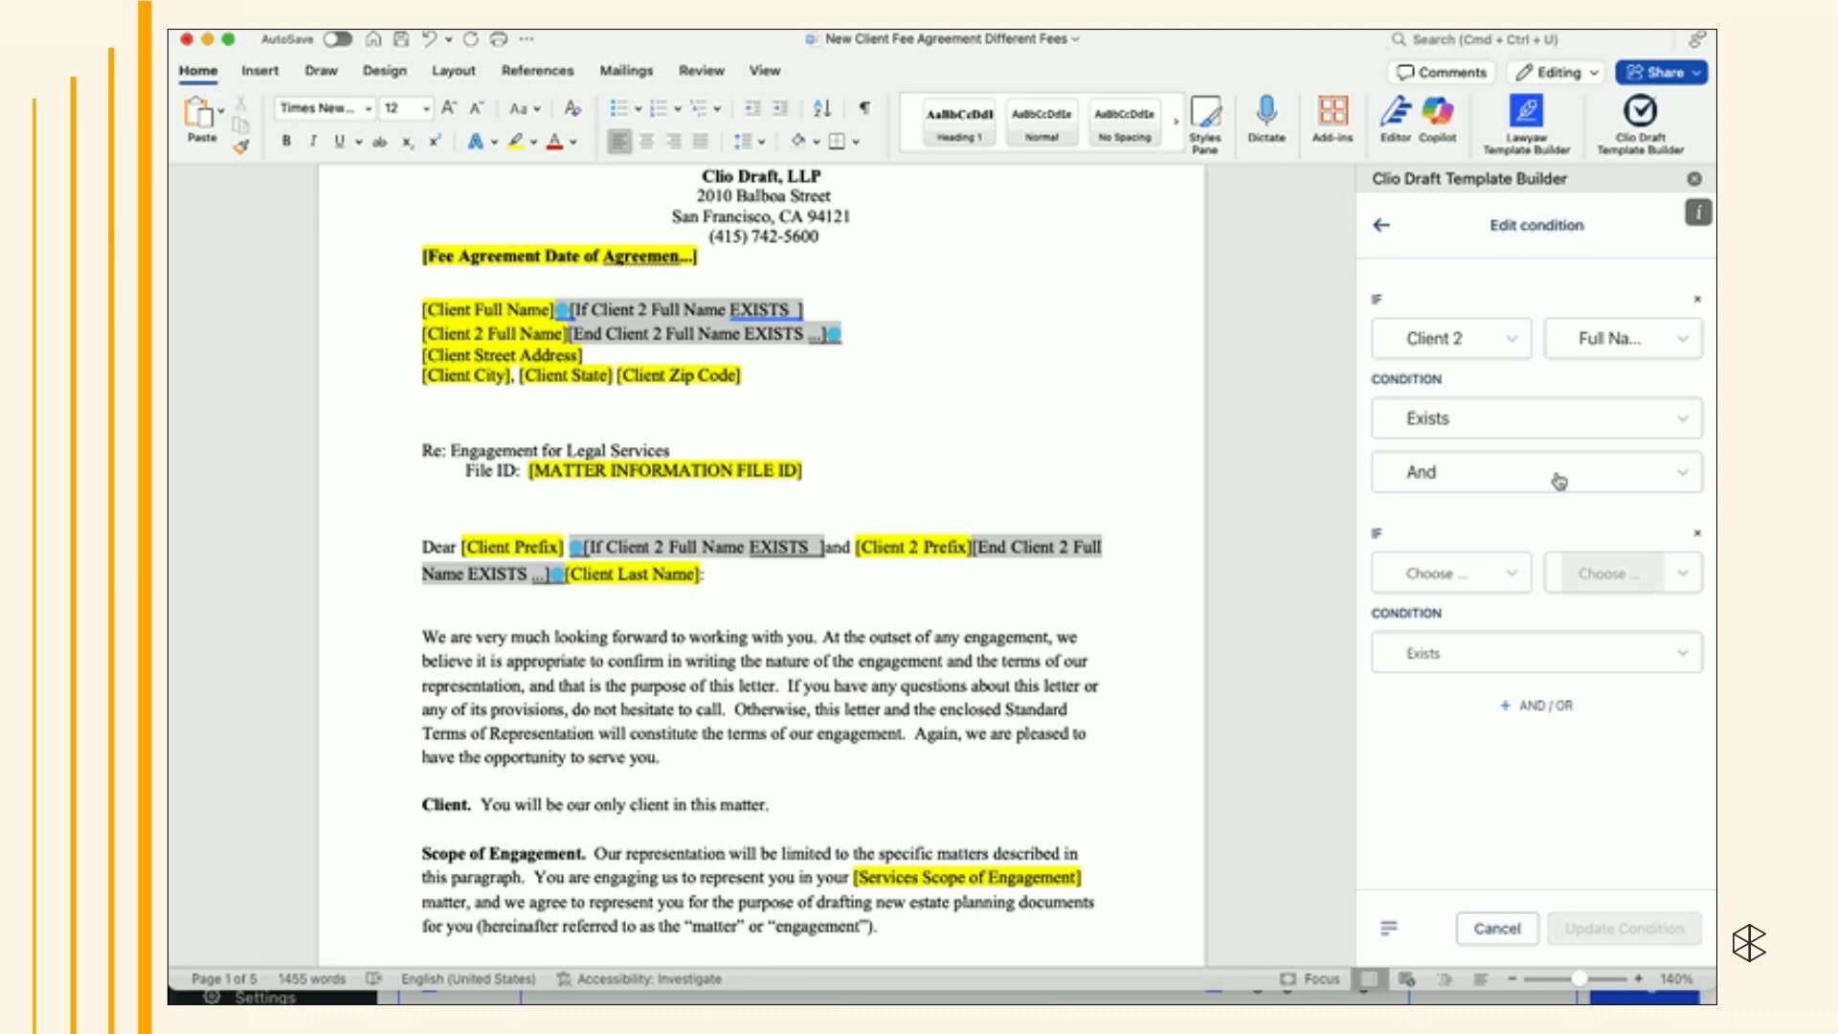
click(1515, 574)
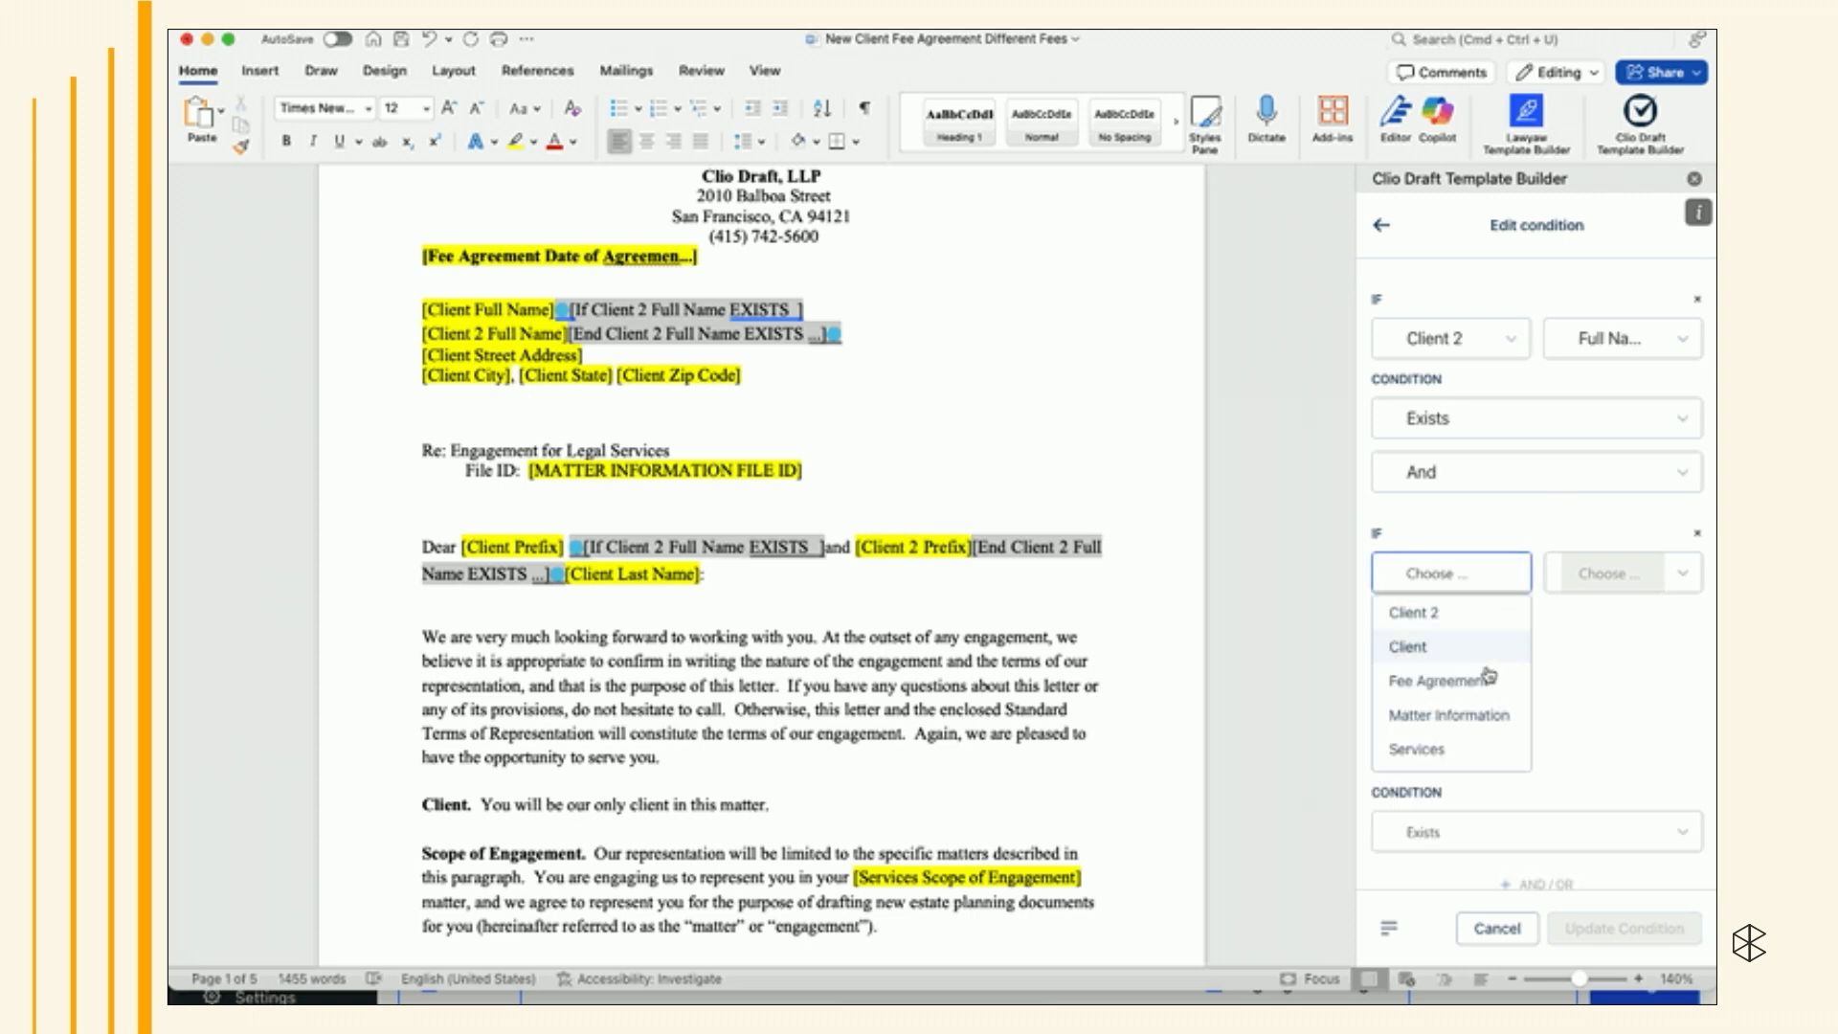
click(1543, 518)
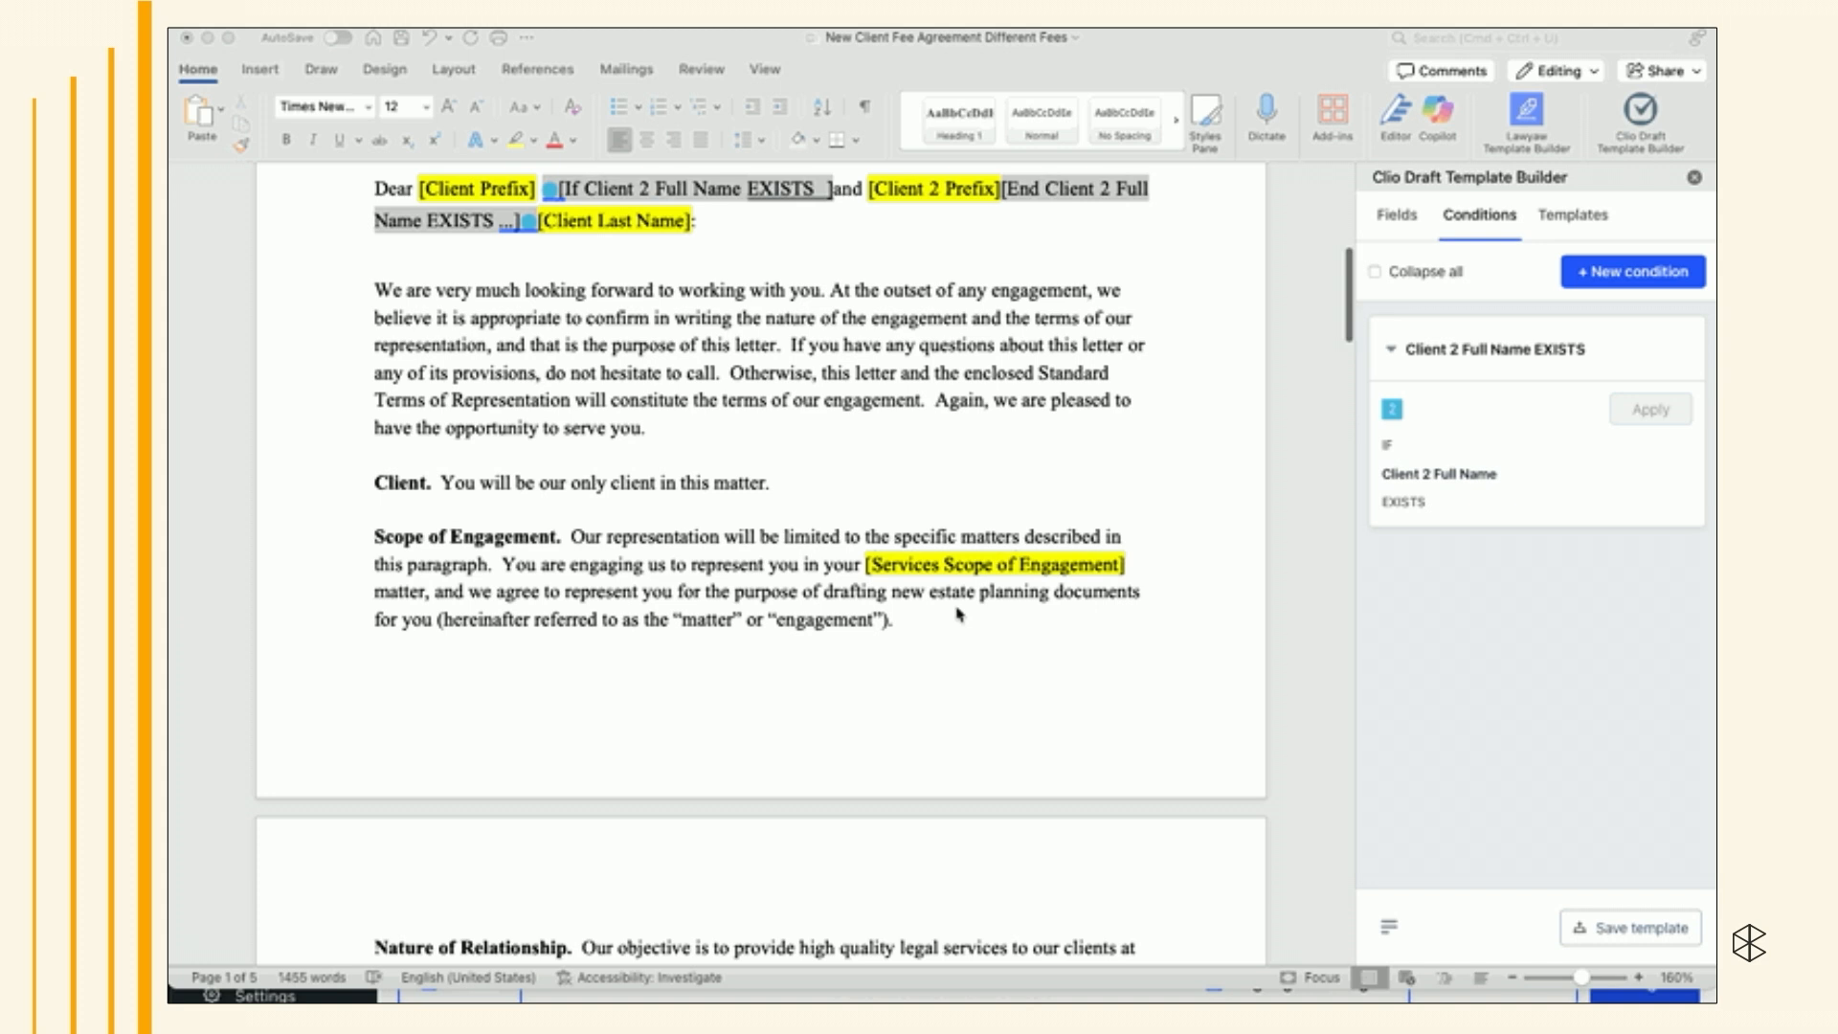
- Scroll through the Fees and Expenses section to examine the three fee options
scroll(960, 614, down, 10)
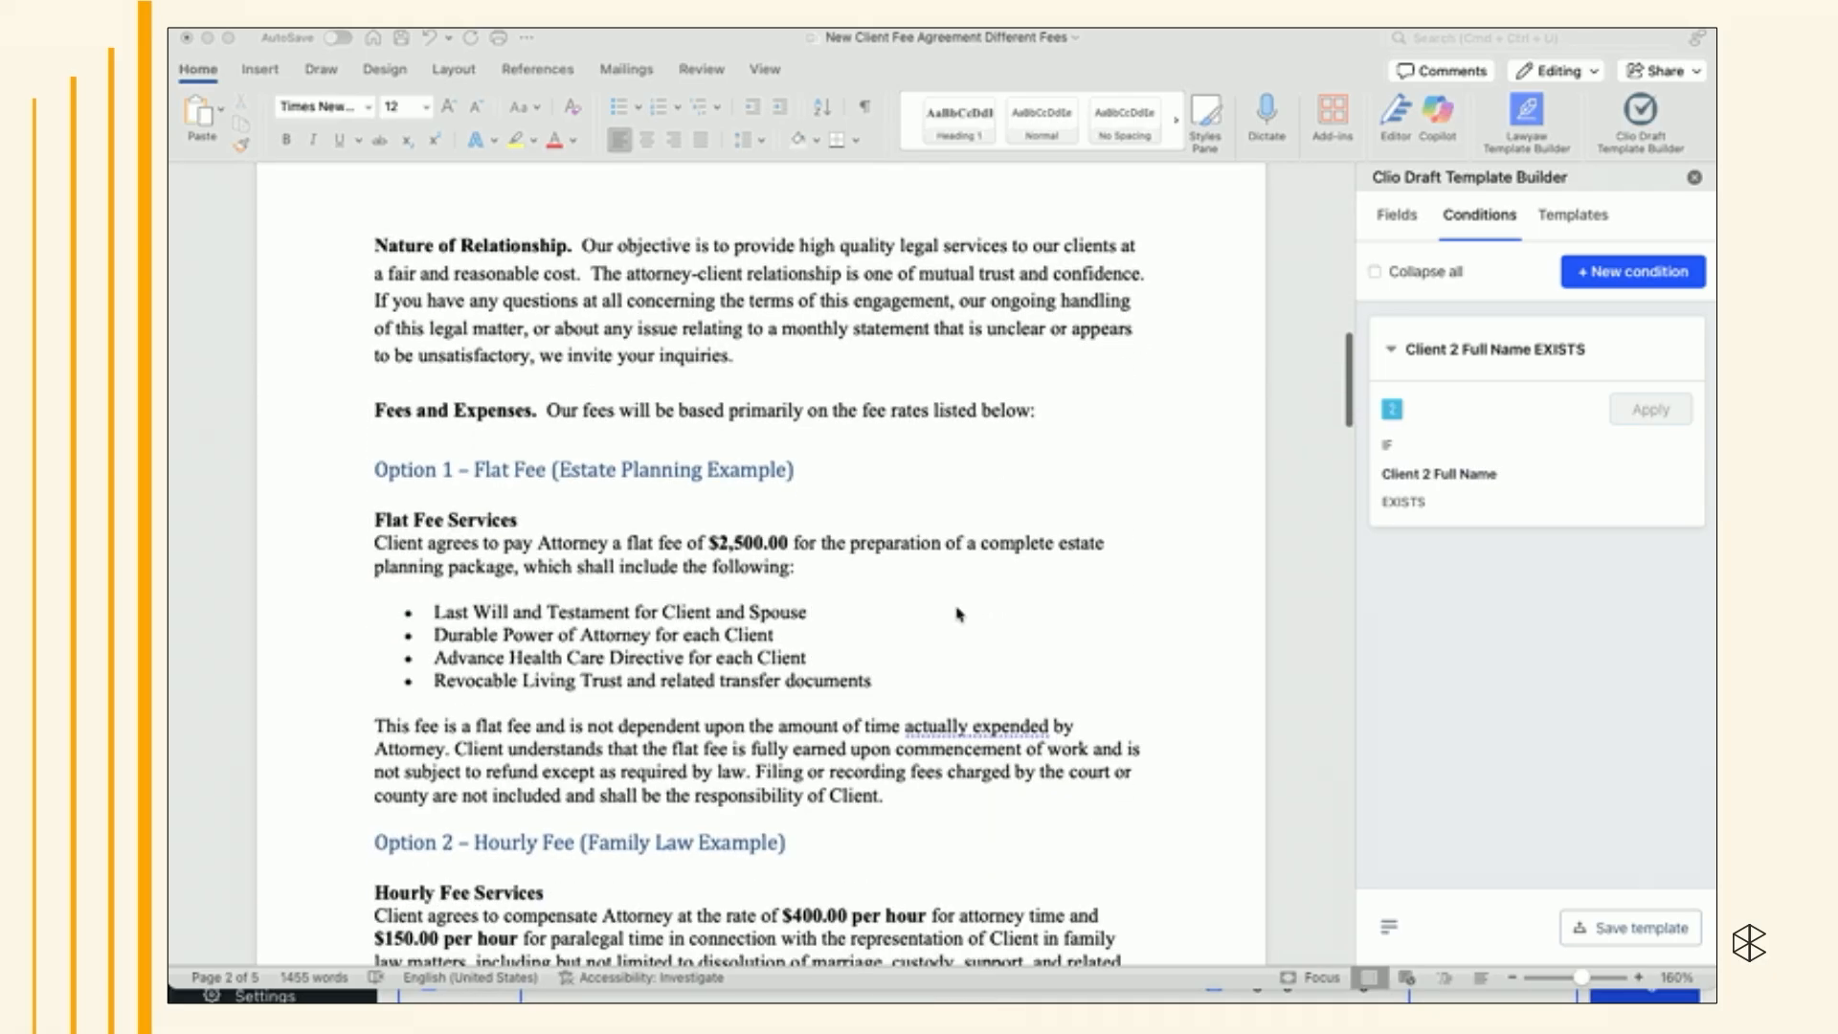
scroll(959, 614, down, 3)
scroll(778, 457, down, 5)
scroll(778, 456, down, 7)
scroll(695, 392, down, 7)
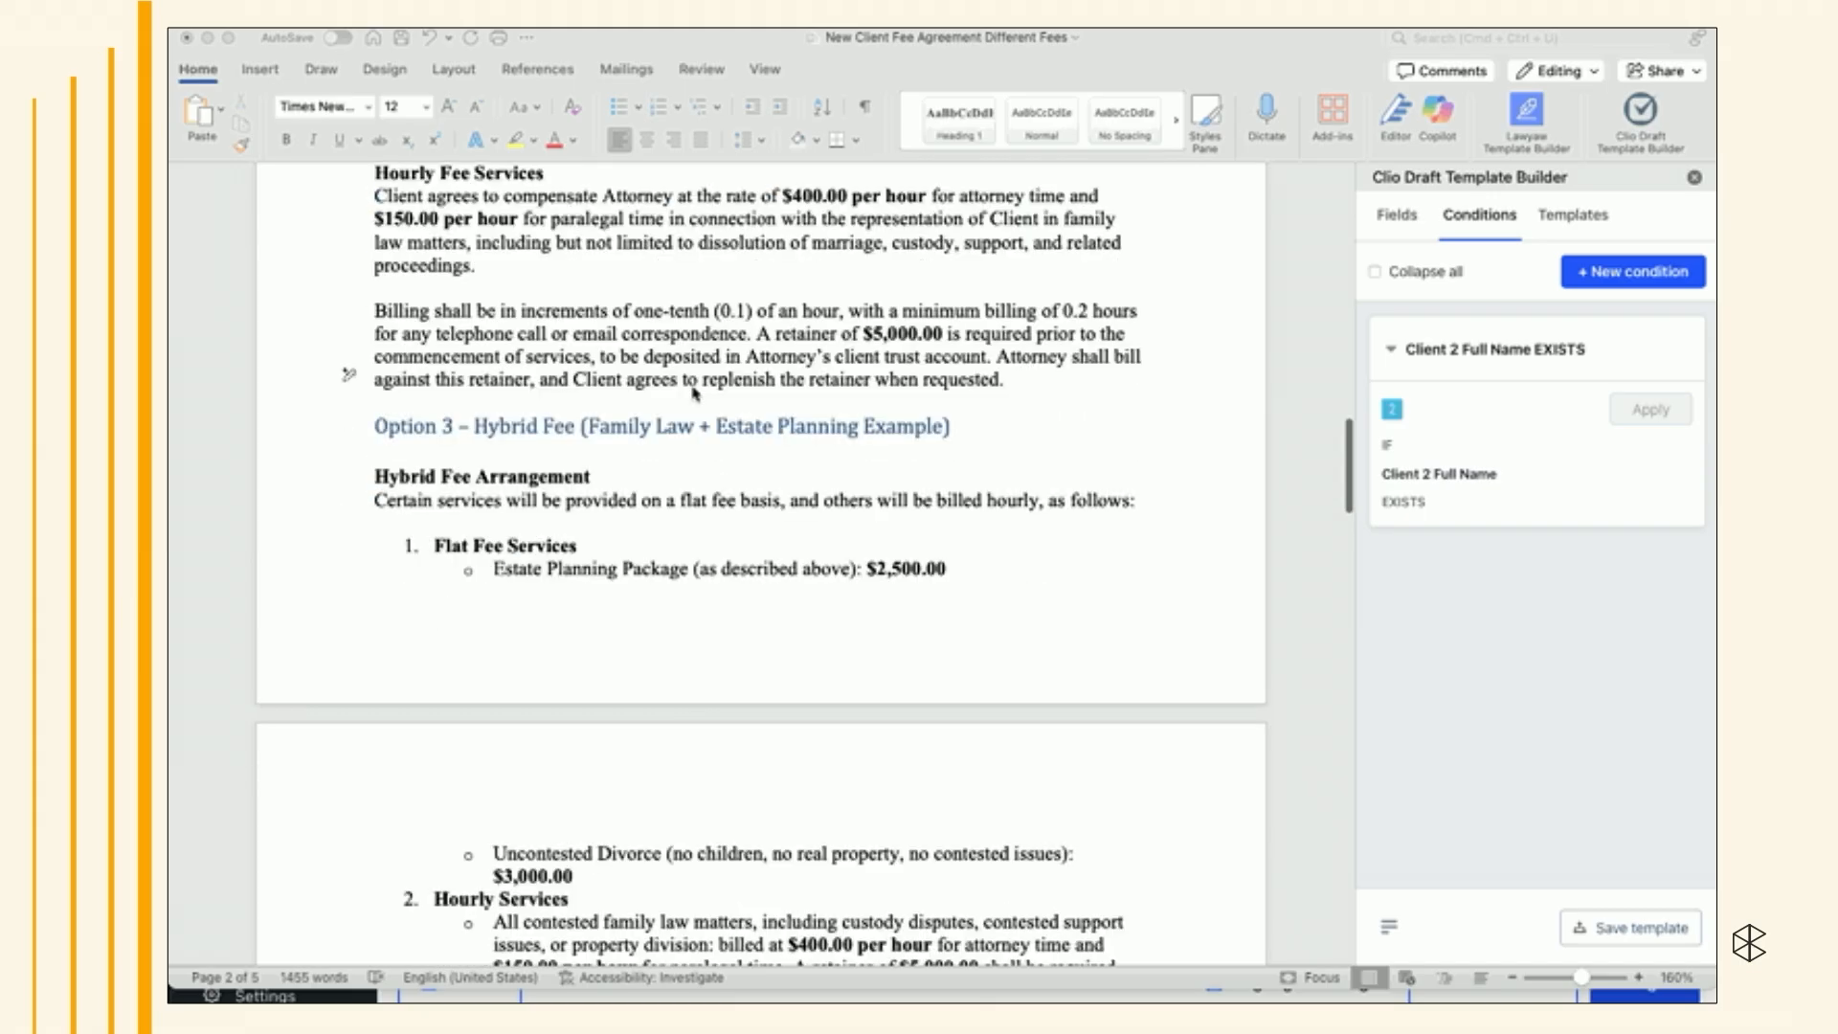
scroll(695, 393, down, 5)
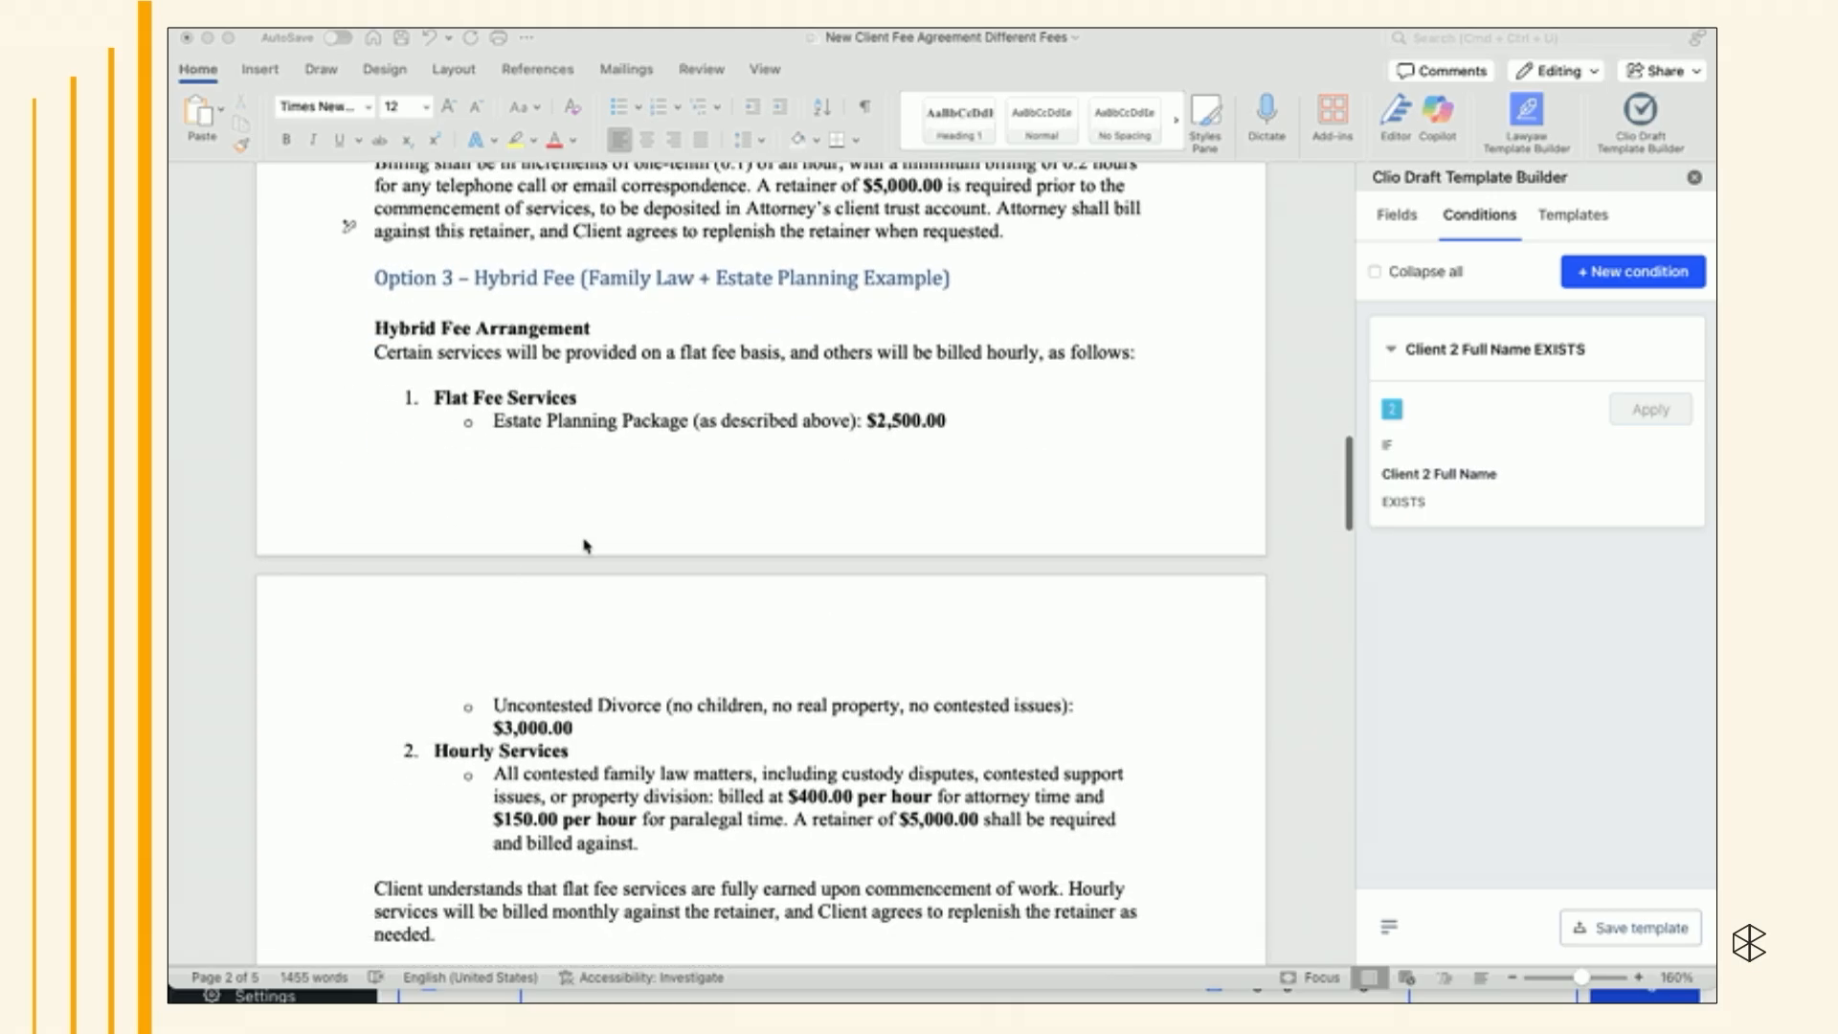
scroll(586, 545, up, 15)
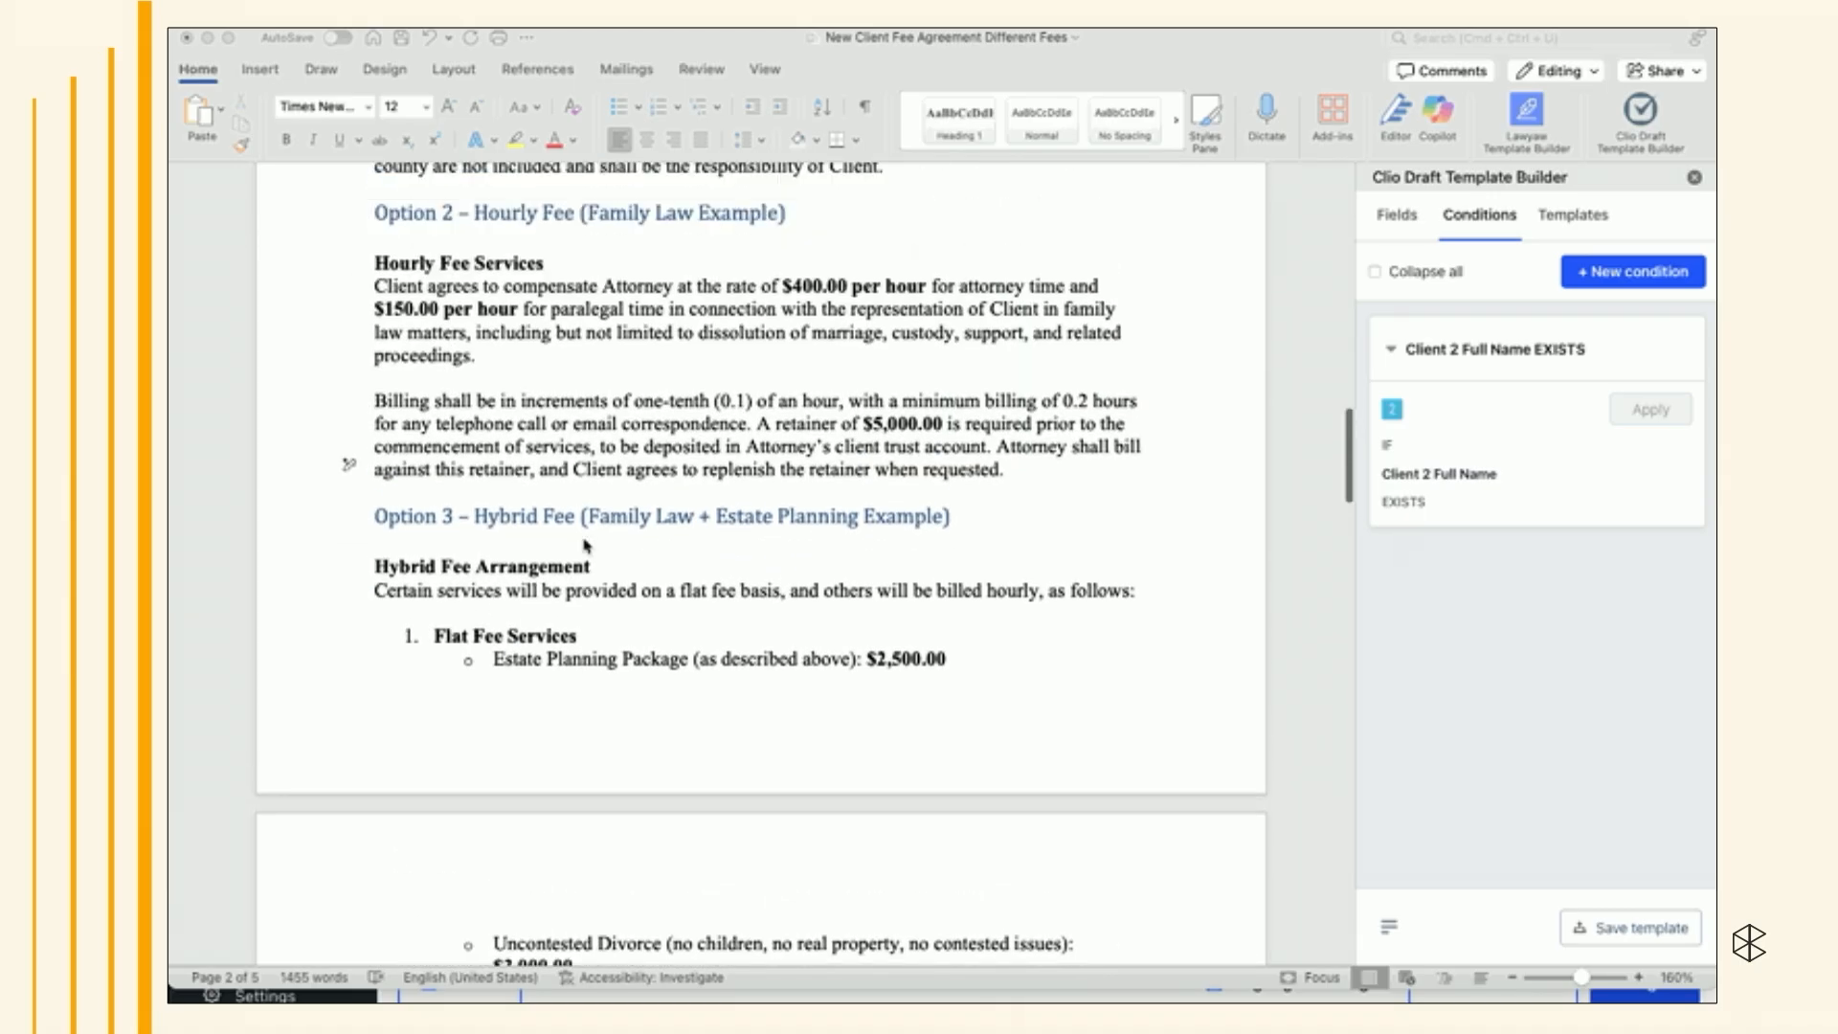
scroll(587, 546, up, 3)
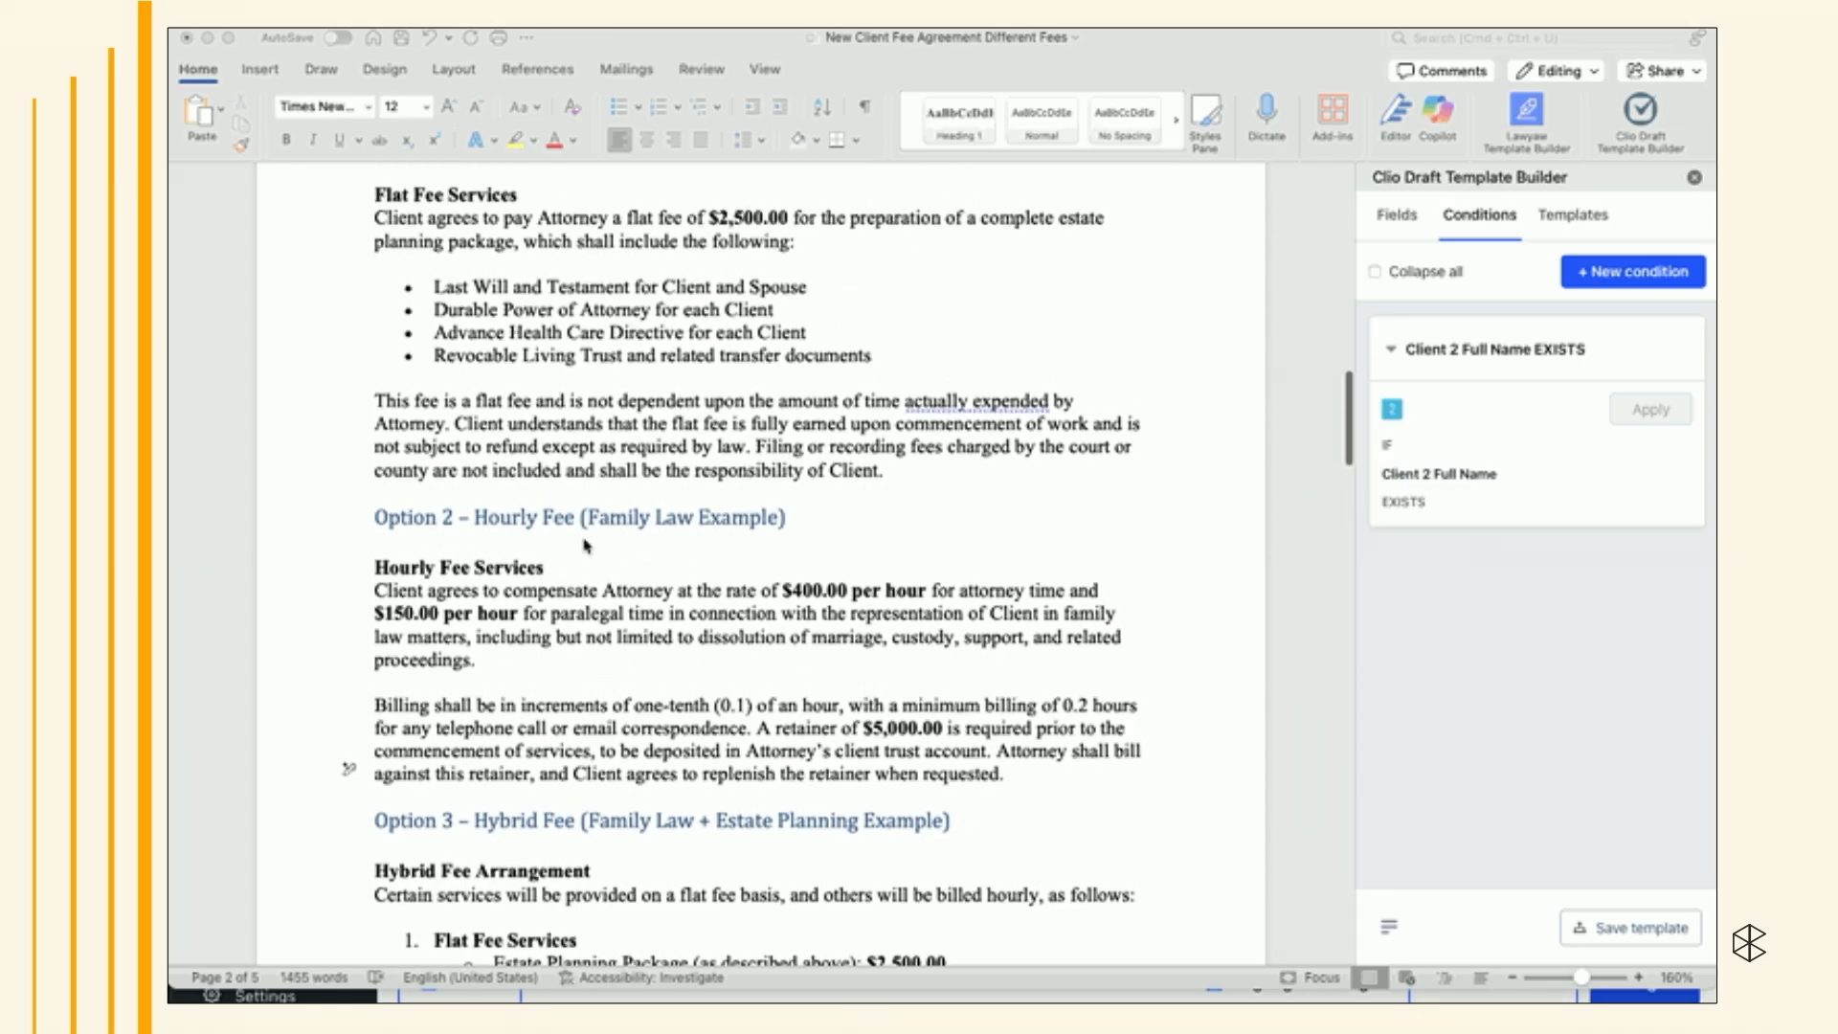
click(1424, 29)
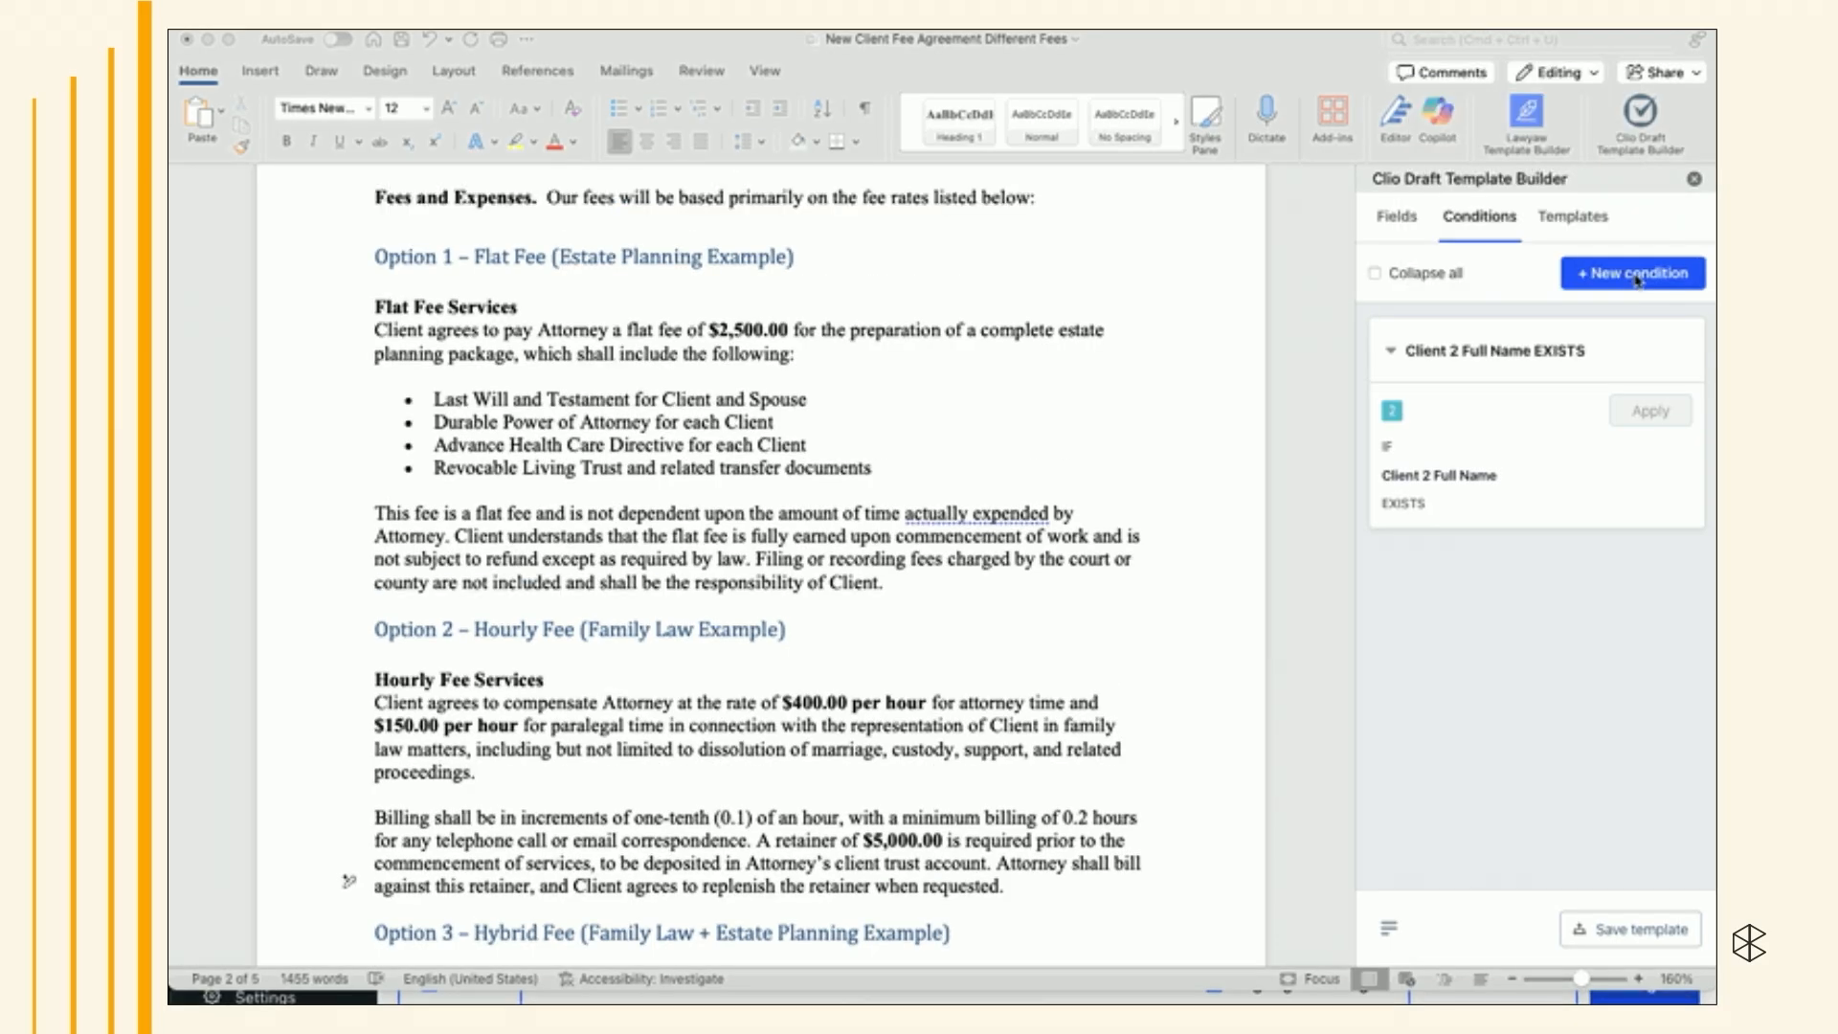
- Create a new condition not triggered by a field, with the question "What type of case is this?"
click(1638, 279)
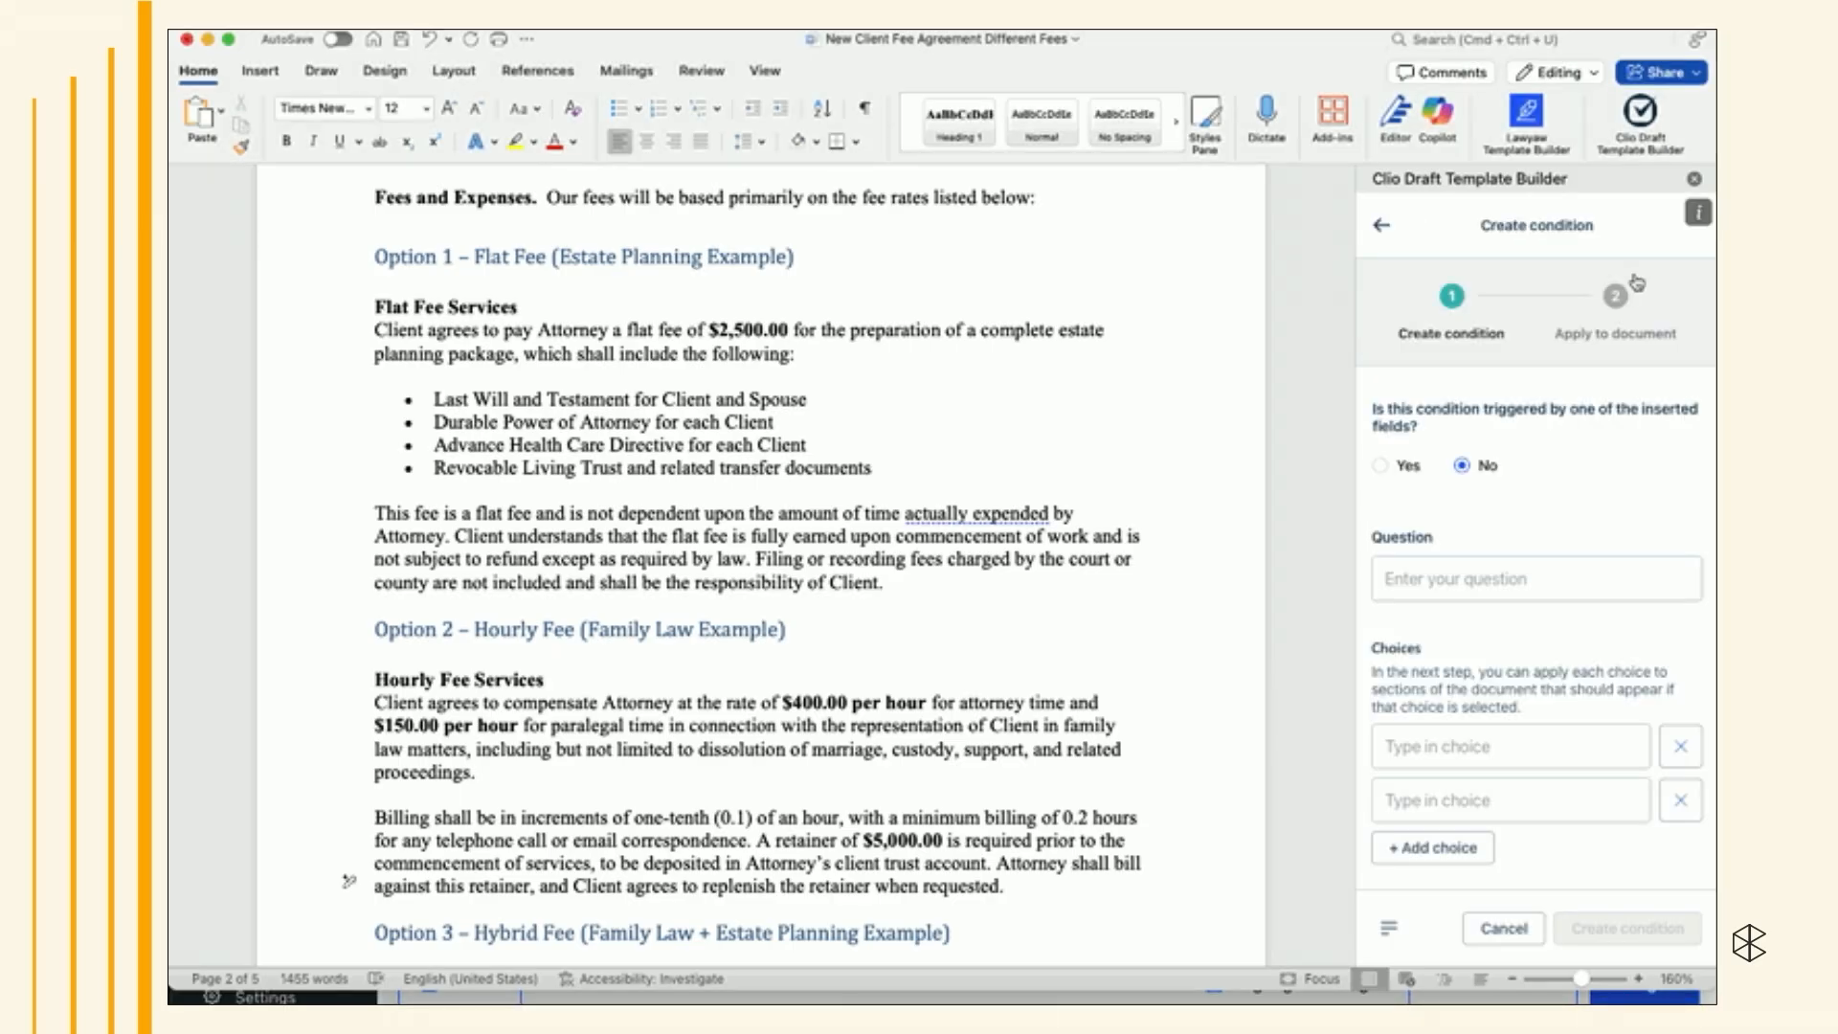
click(1400, 579)
text(W)
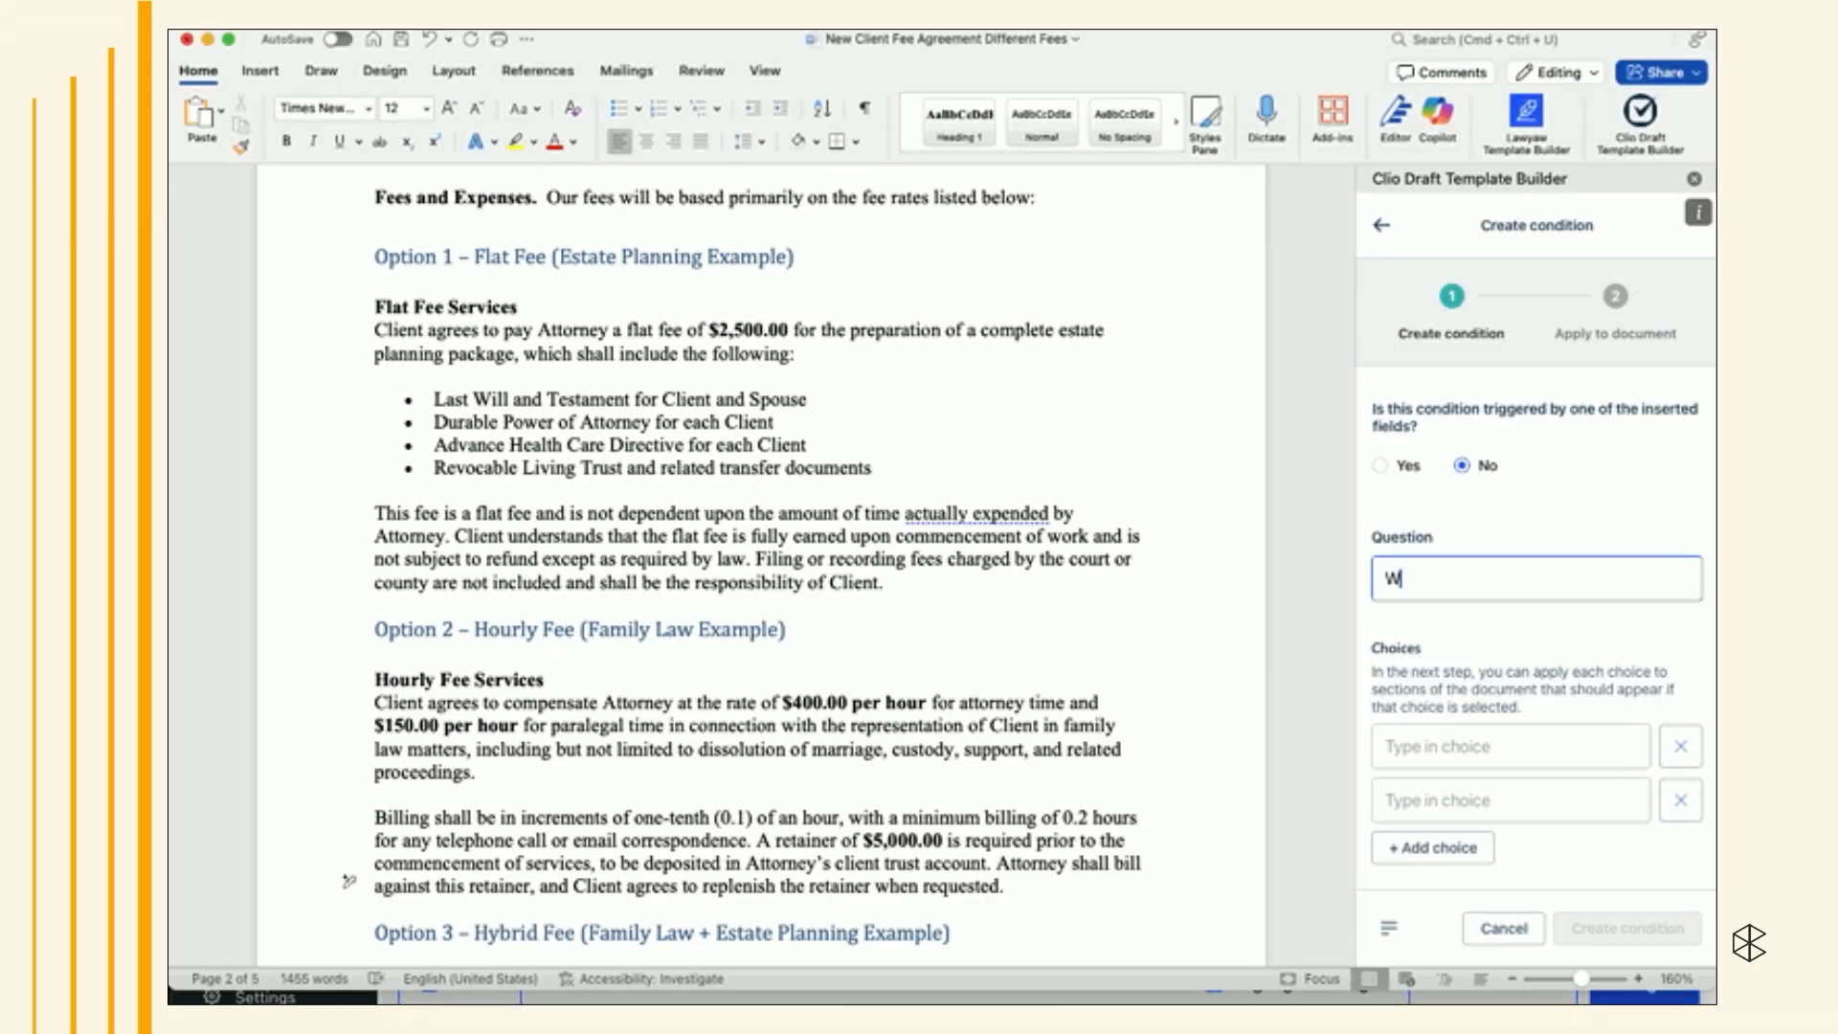
text(hat type of case is this)
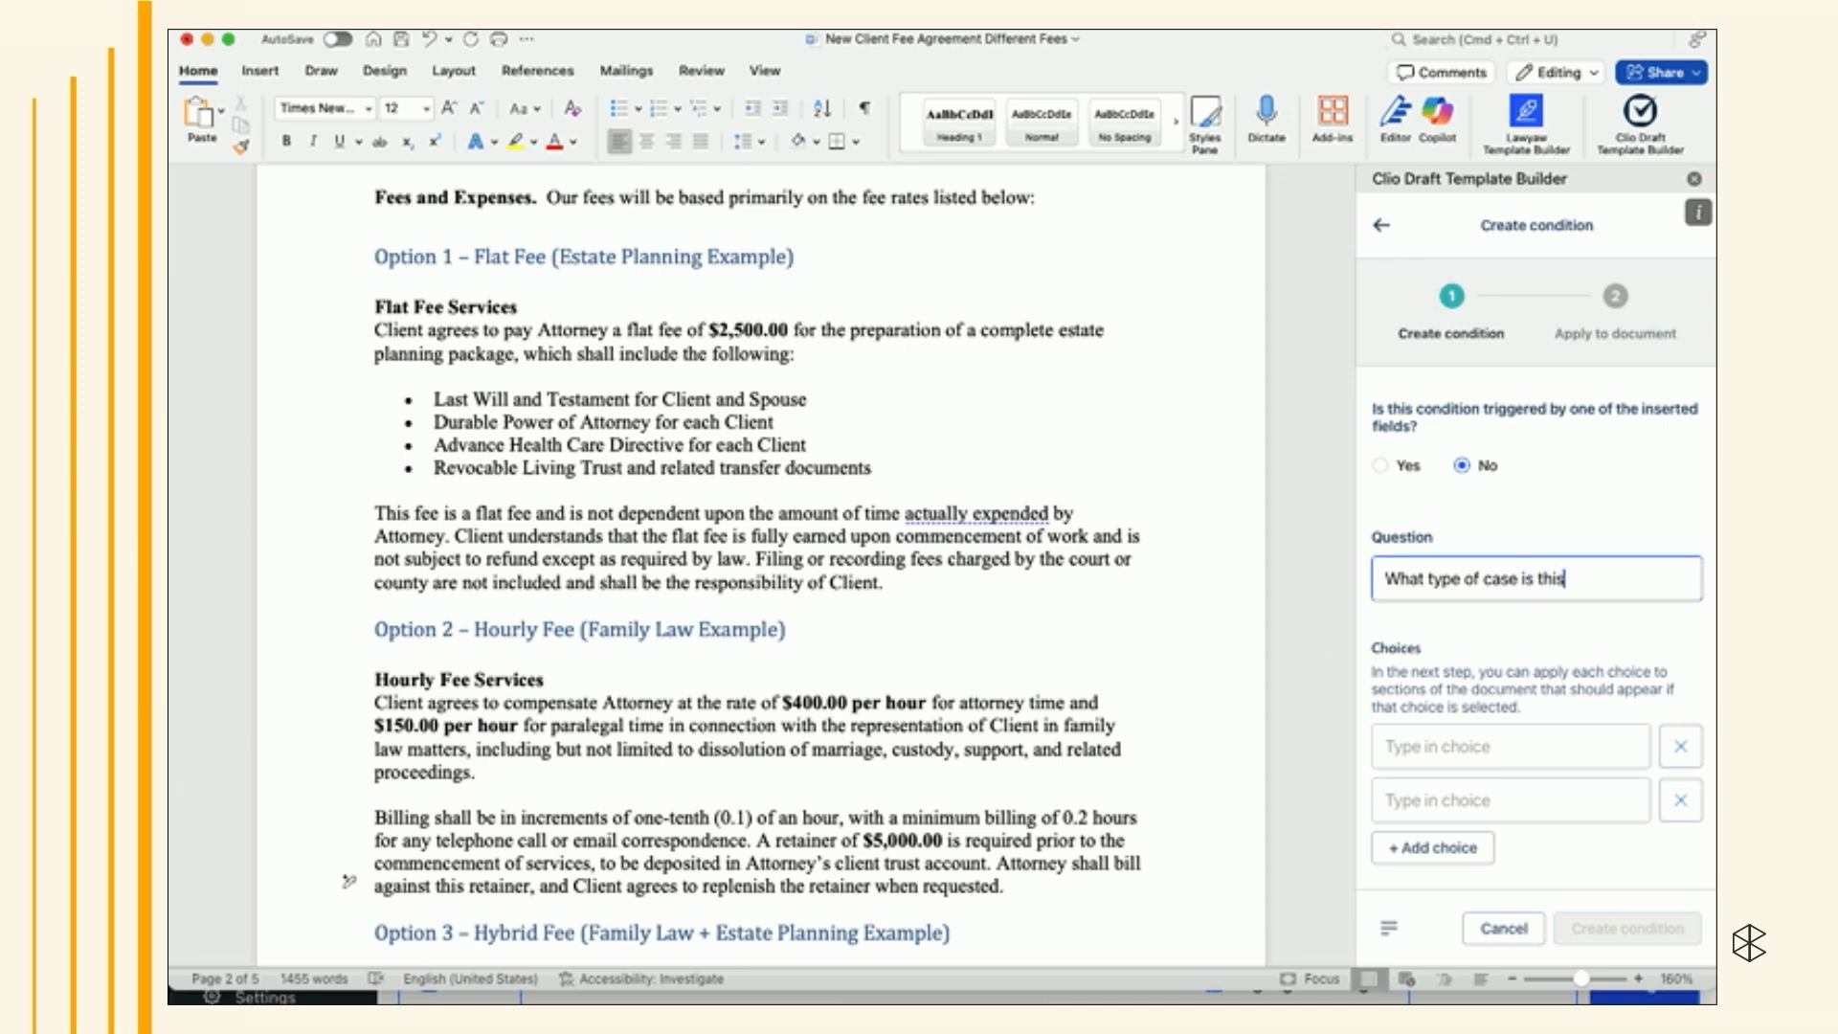
text(?)
- Enter the choices "Flat Fee Estate Planning" and "Hourly Family Law" for the condition
click(1400, 748)
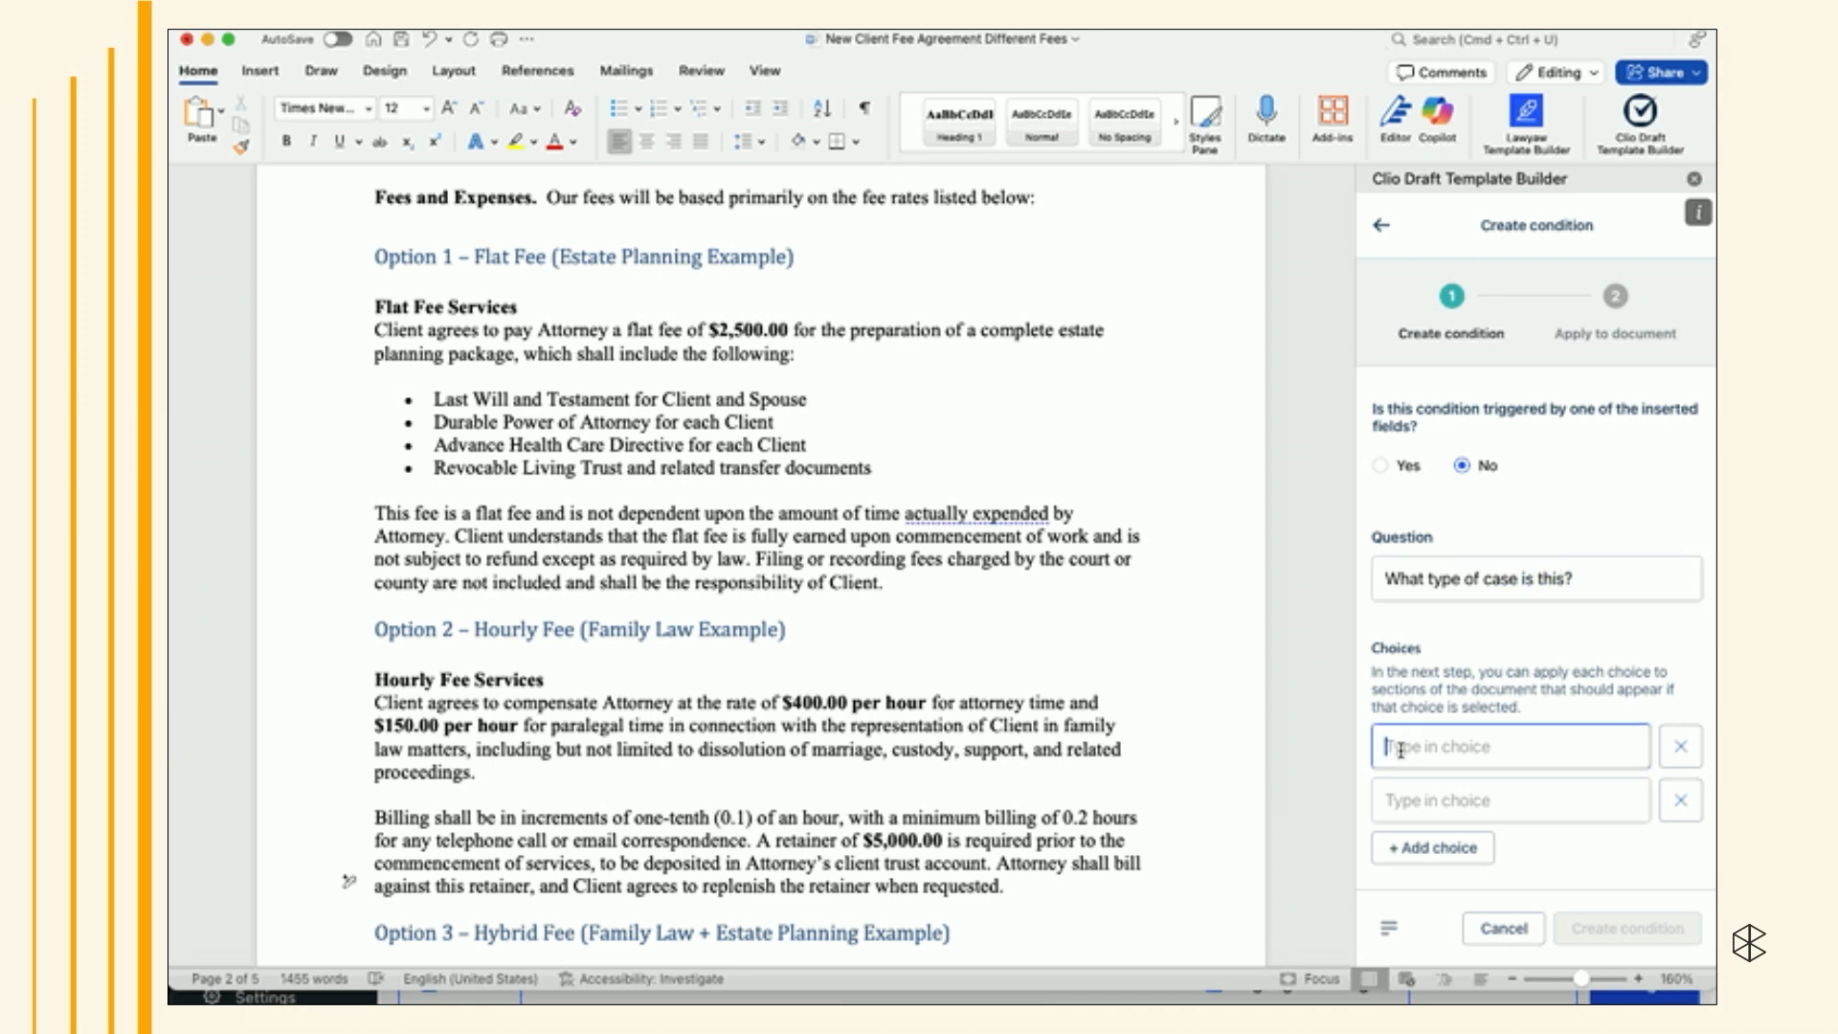
text(Flat Fee Estate Planning)
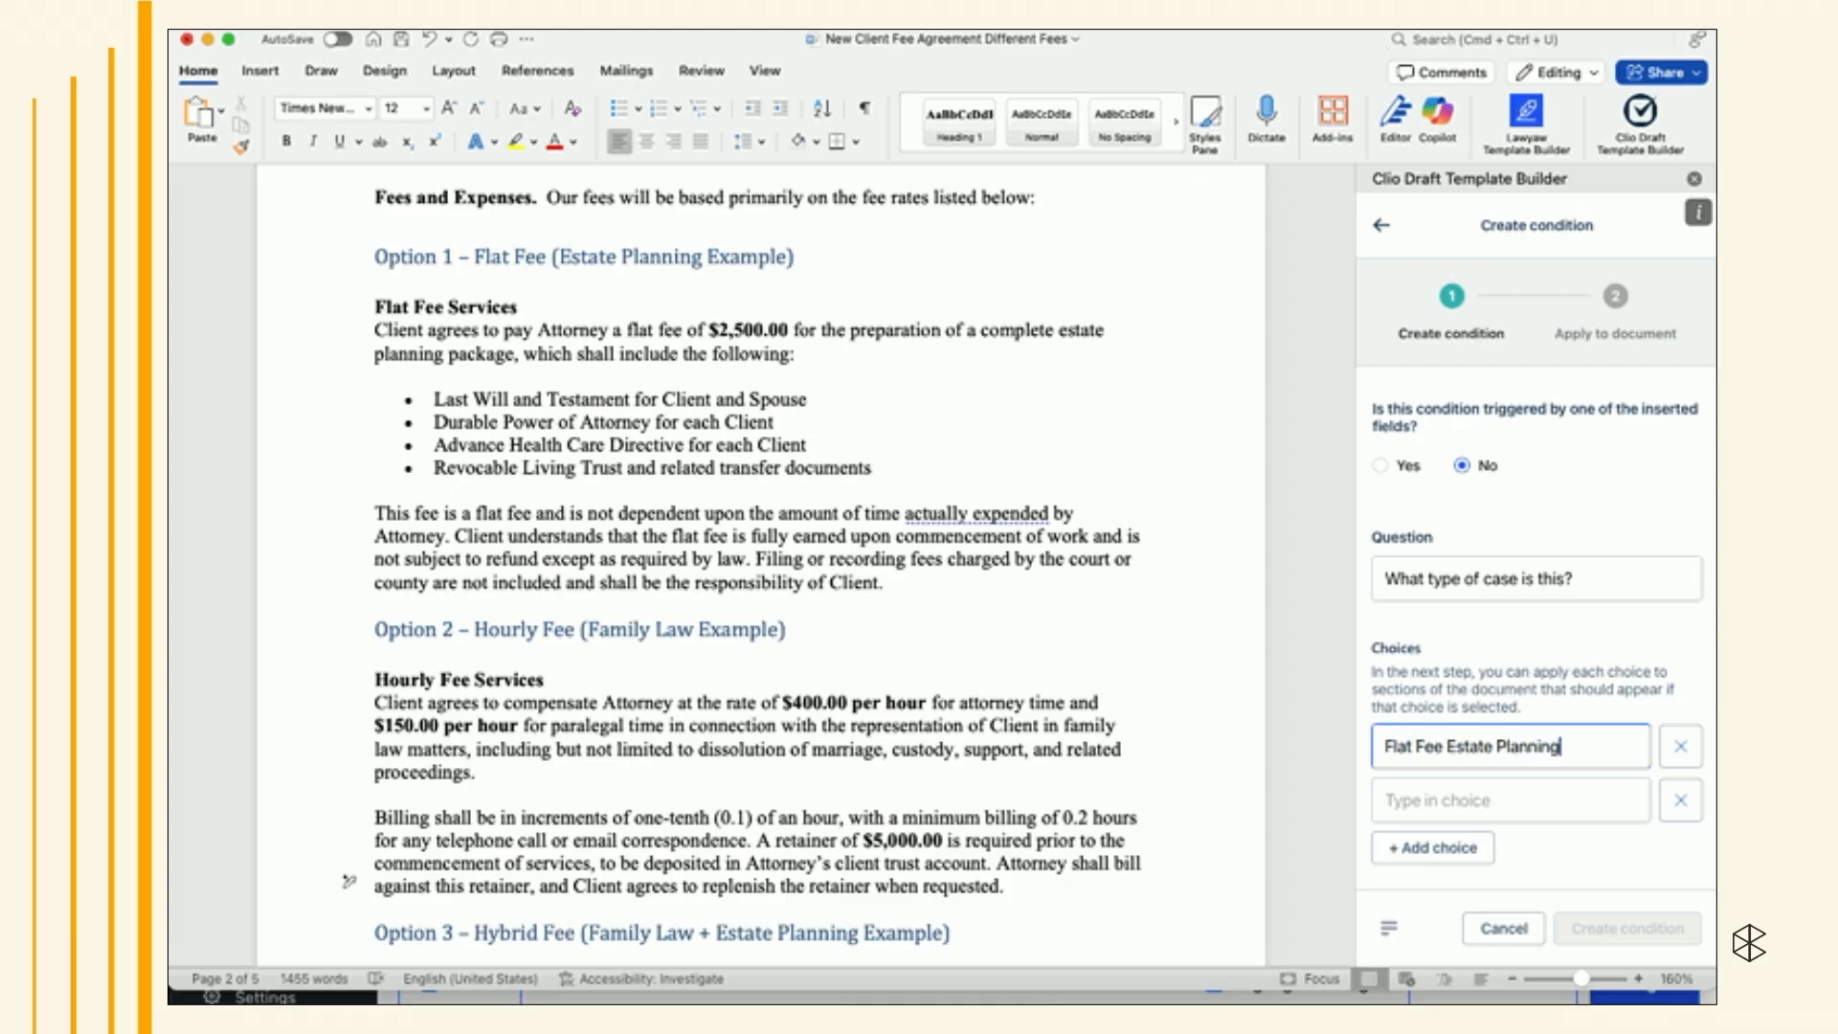
click(1447, 810)
text(H)
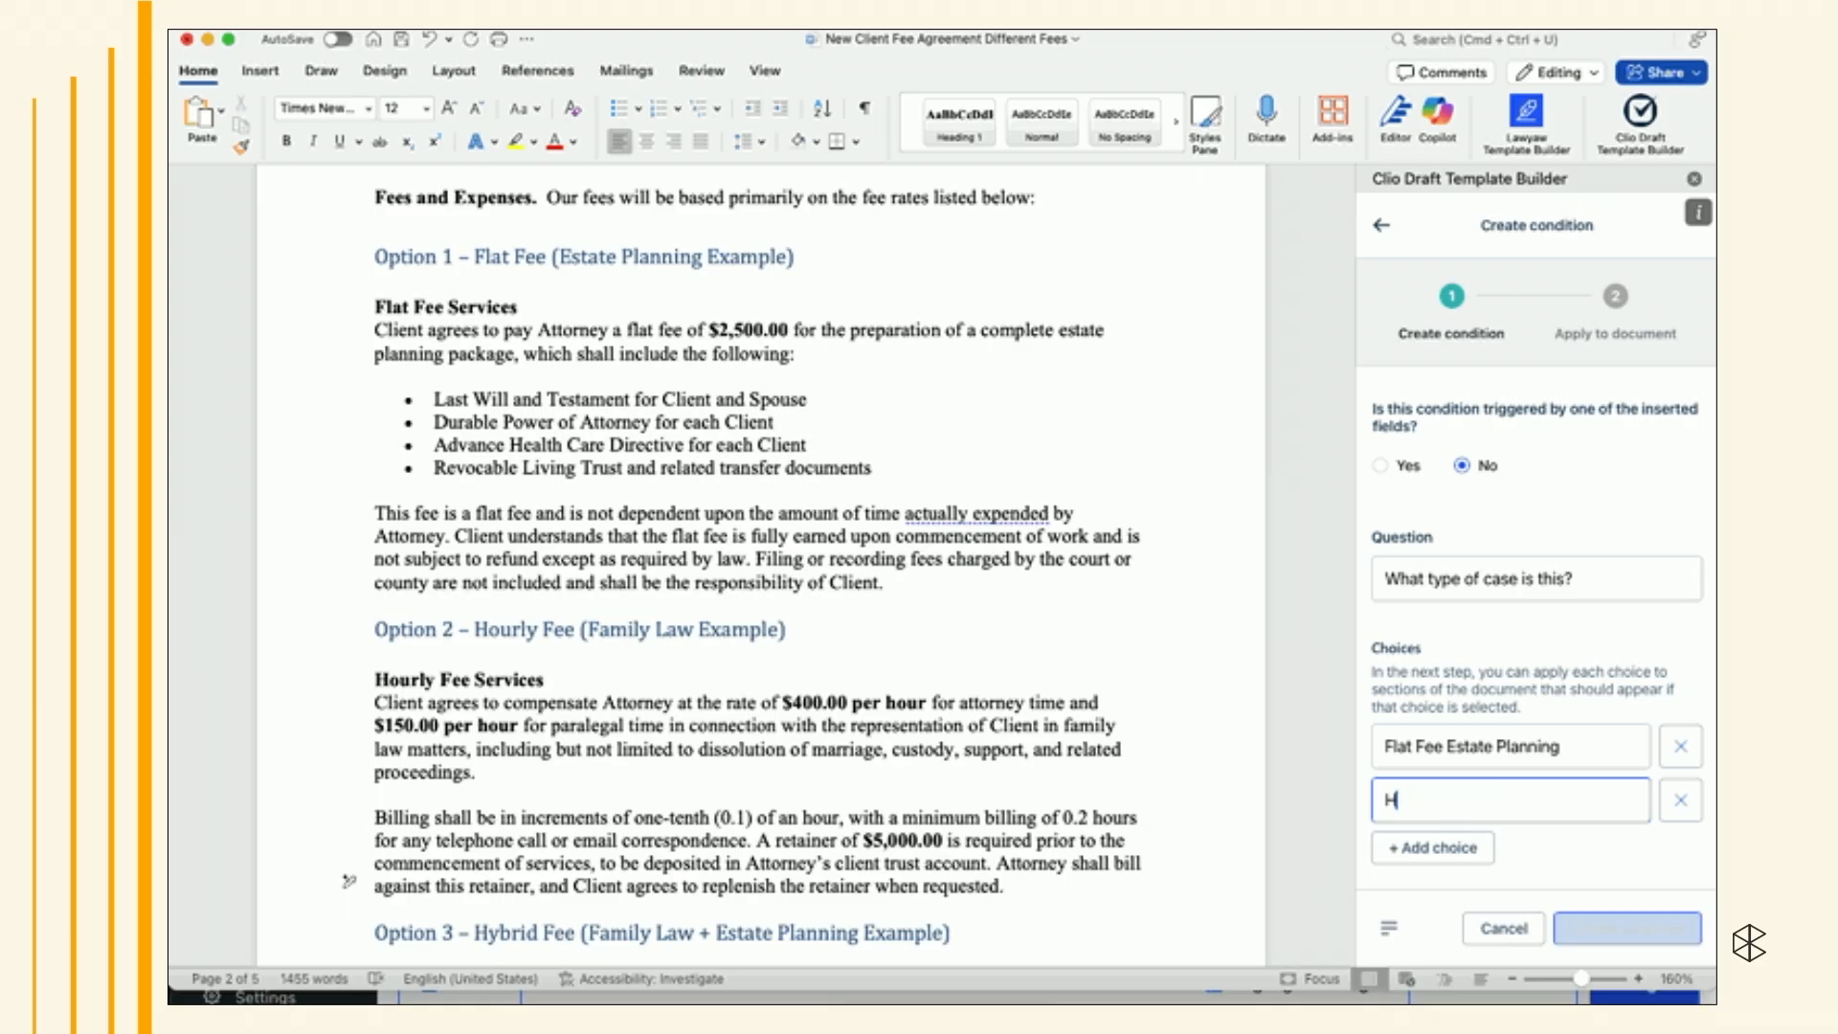
text(ourly Family Law)
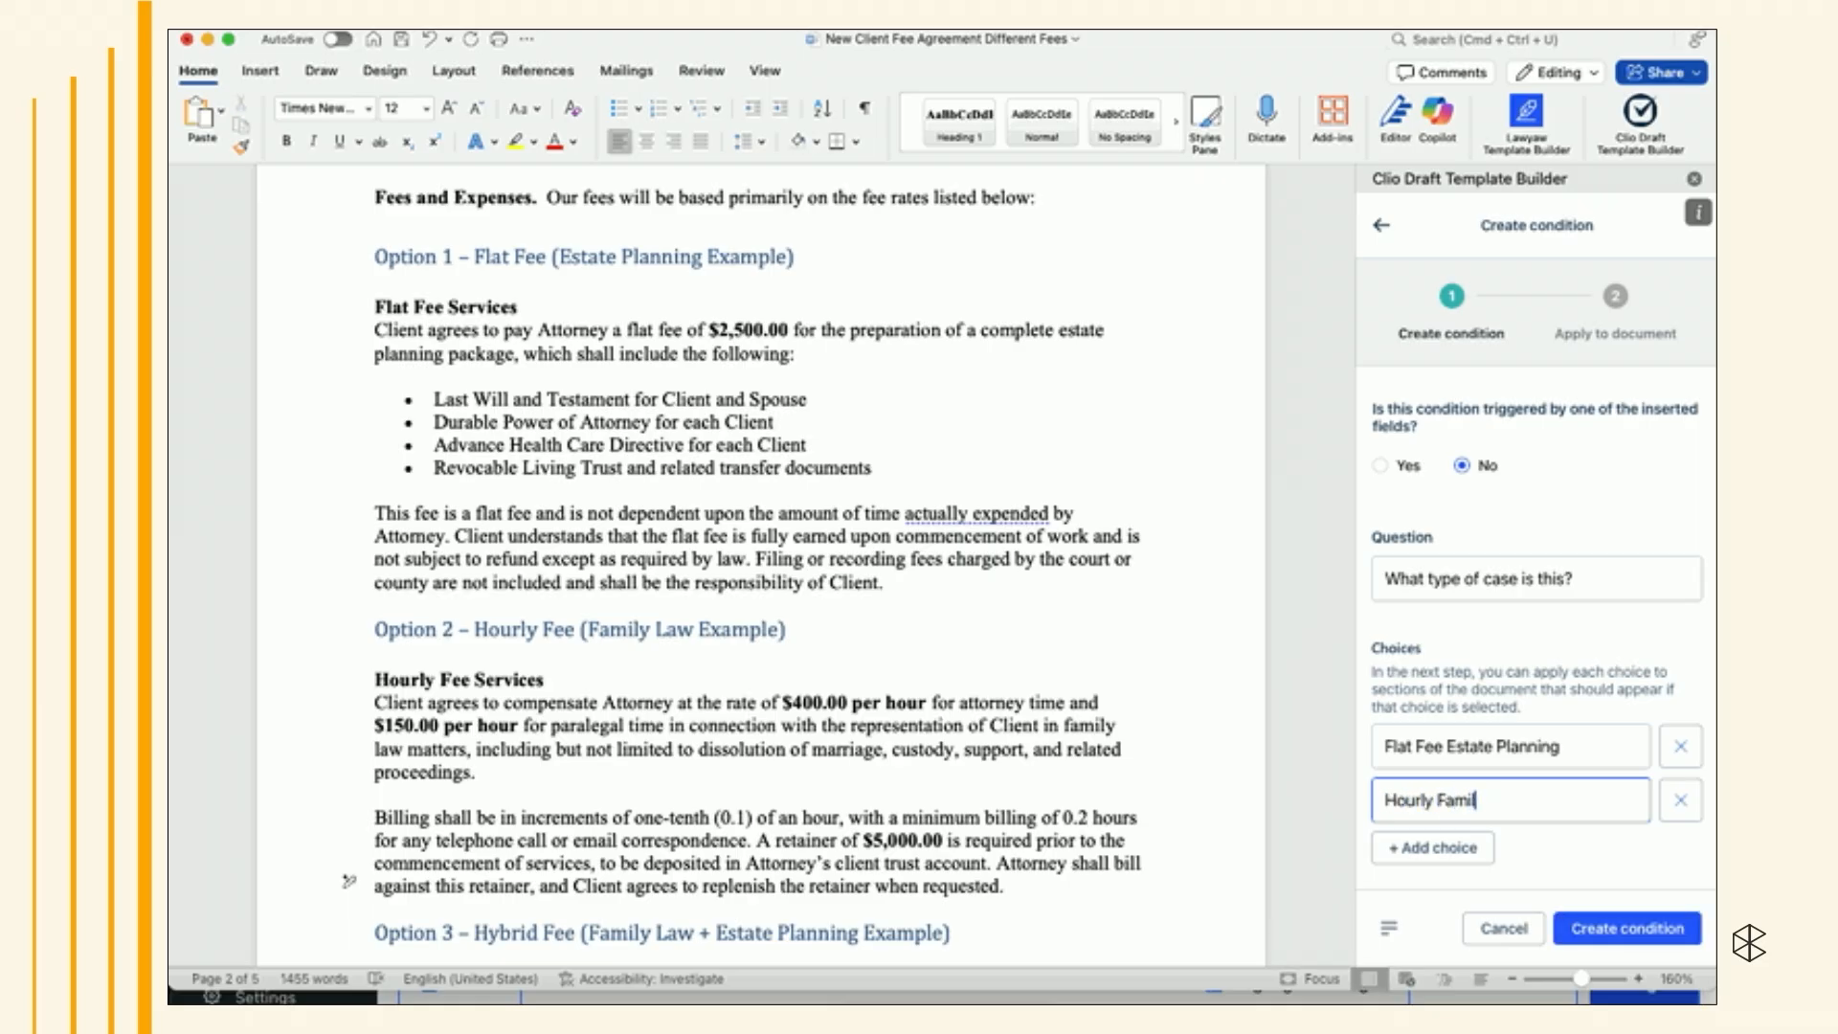
- Add a third choice "Hybrid Estate Planning and Family Law" and create the condition
click(1438, 847)
click(1479, 853)
text(Huyb)
key(BackSpace)
key(BackSpace)
key(BackSpace)
text(y)
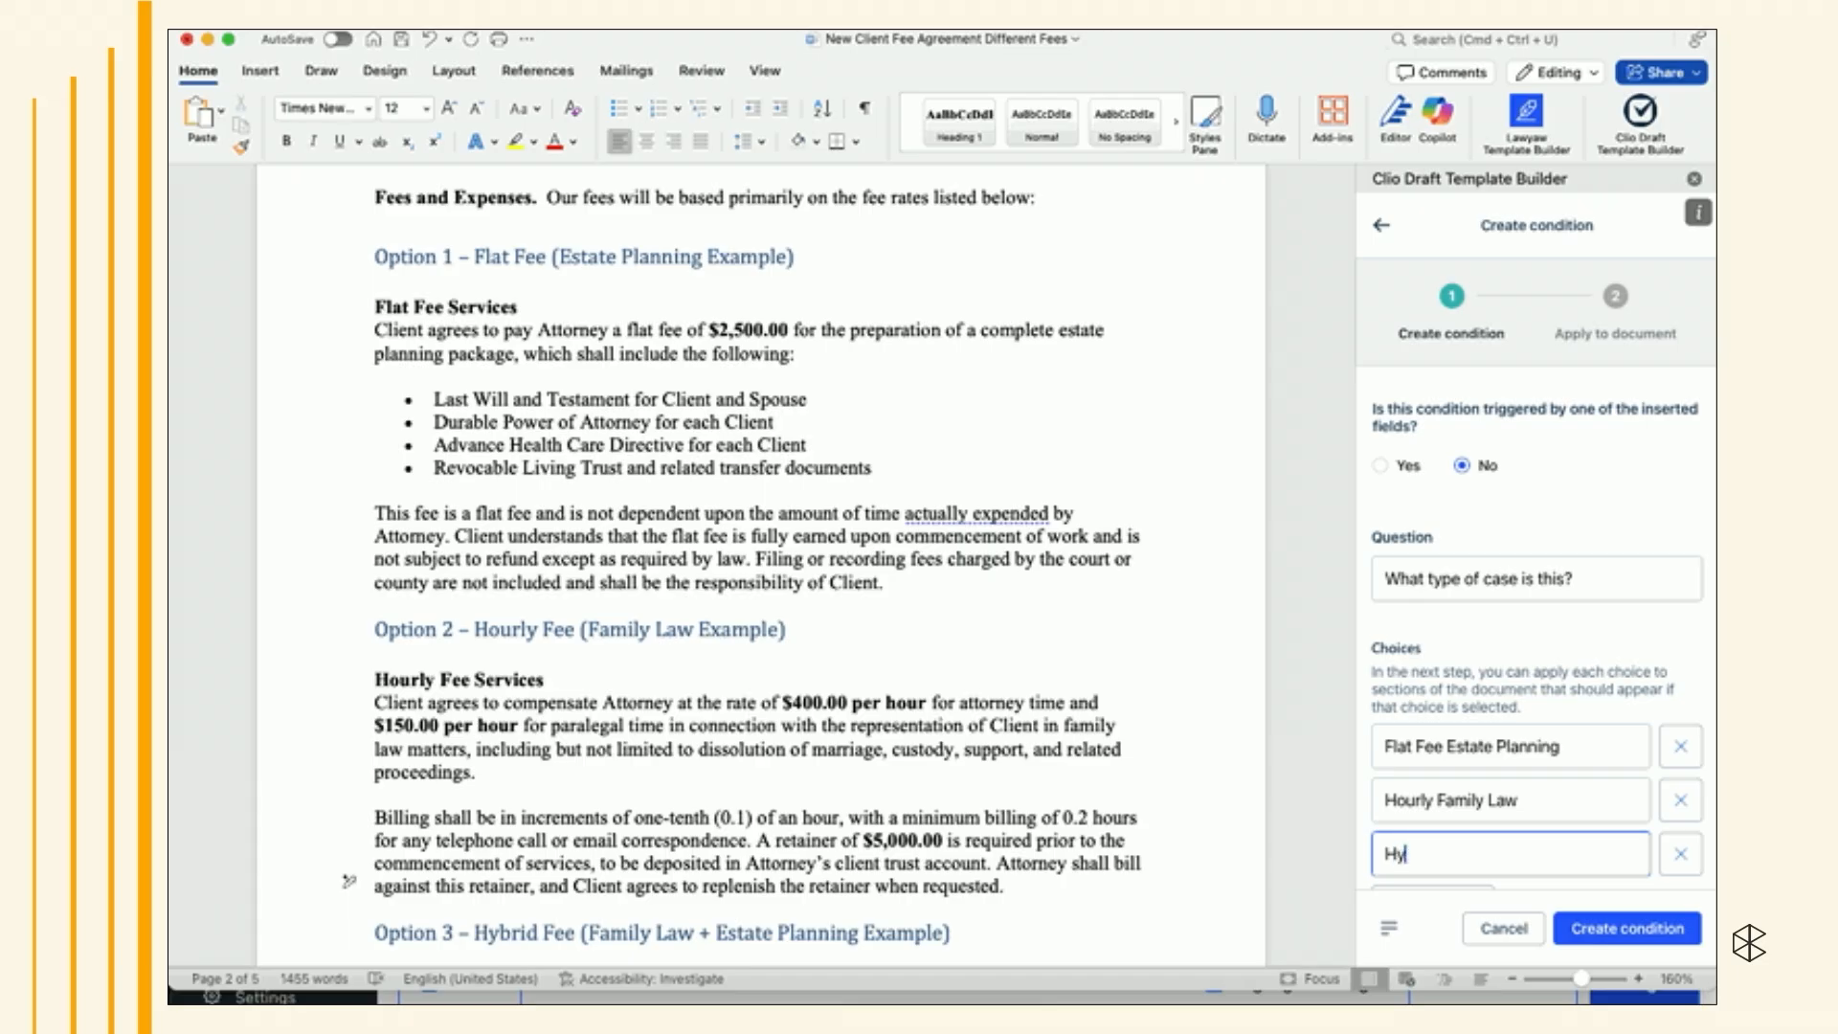
text(brid Estate Planning and Family law)
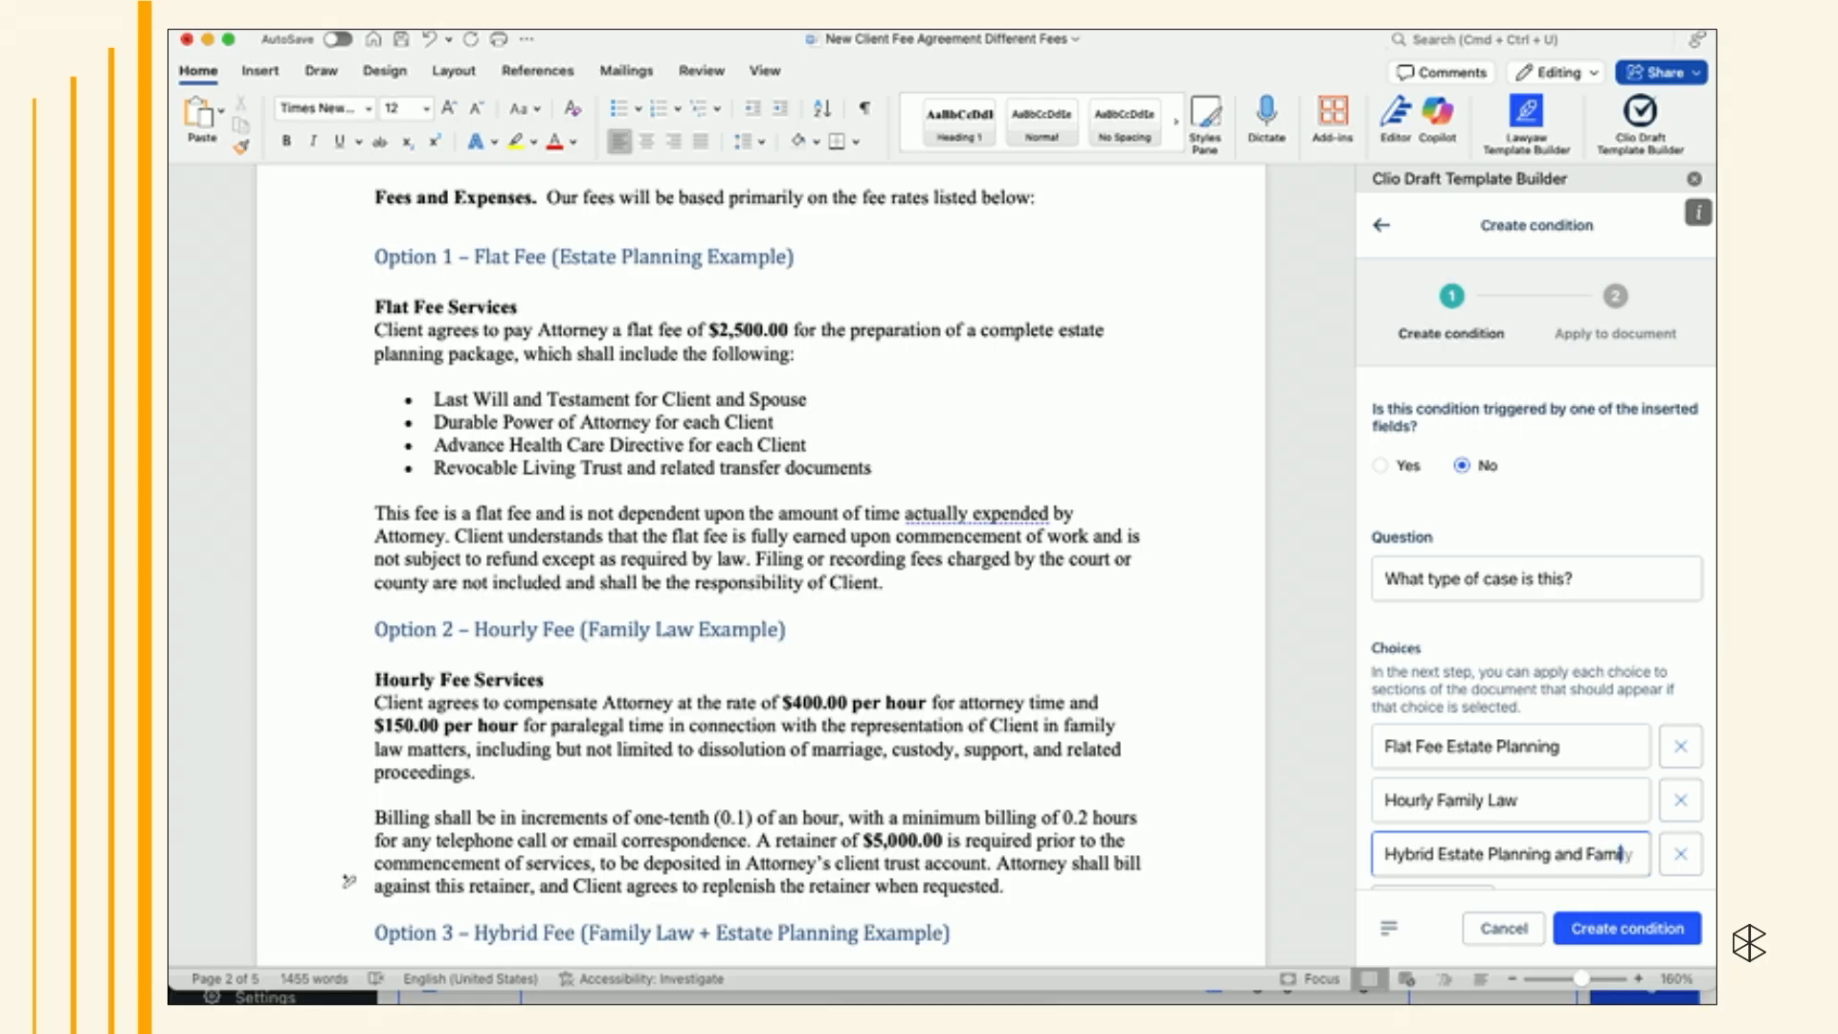
key(BackSpace)
key(BackSpace)
key(BackSpace)
text(Law)
click(1640, 928)
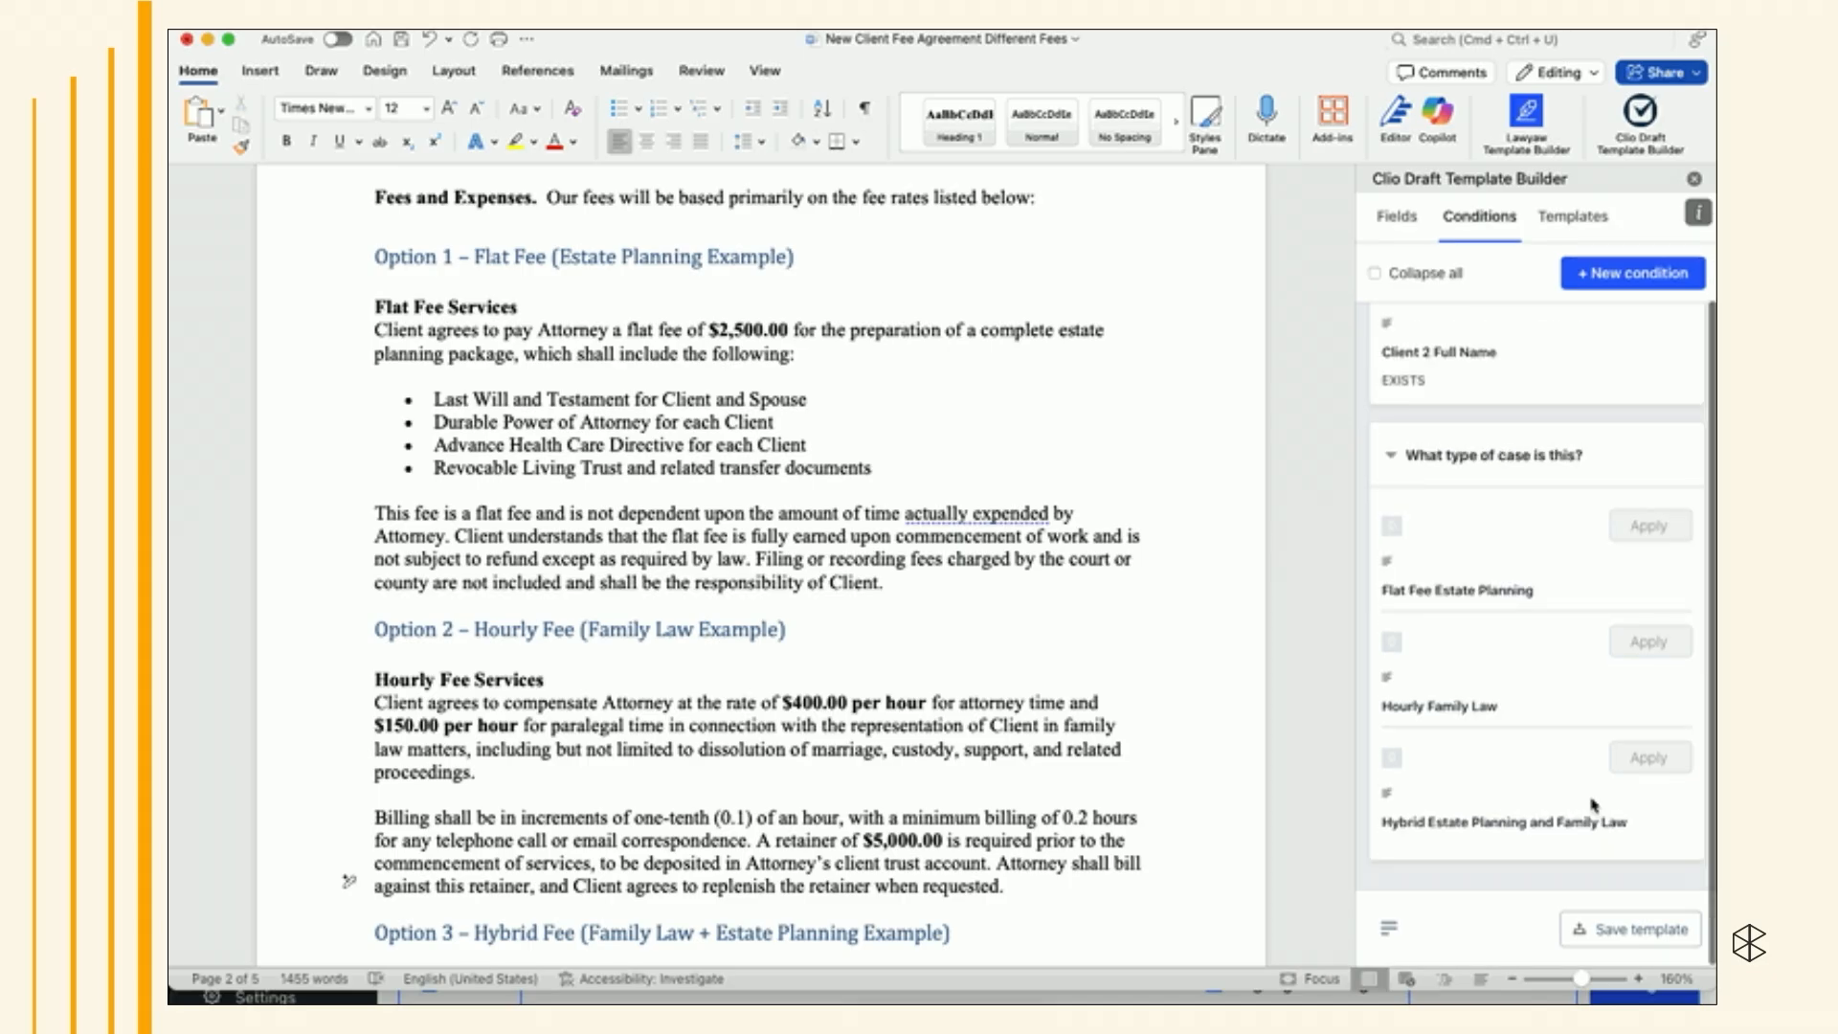
click(1337, 31)
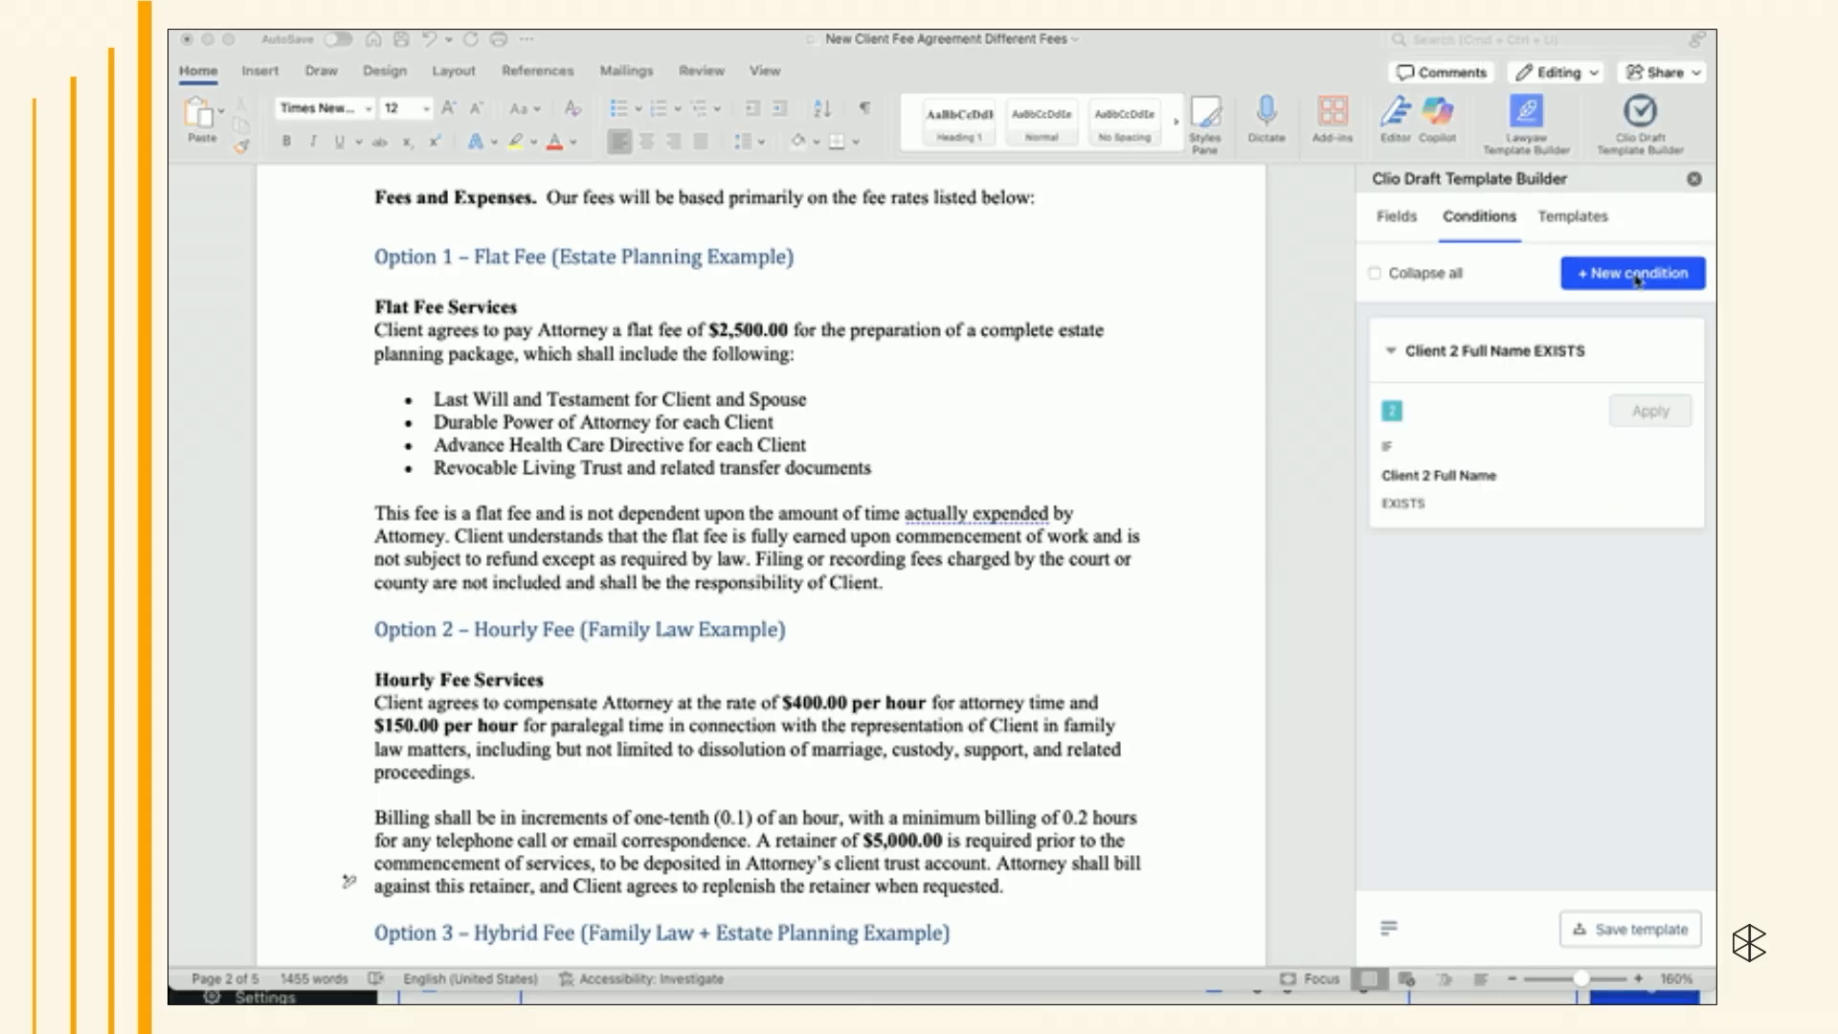
click(1632, 273)
click(1394, 579)
text(Wh)
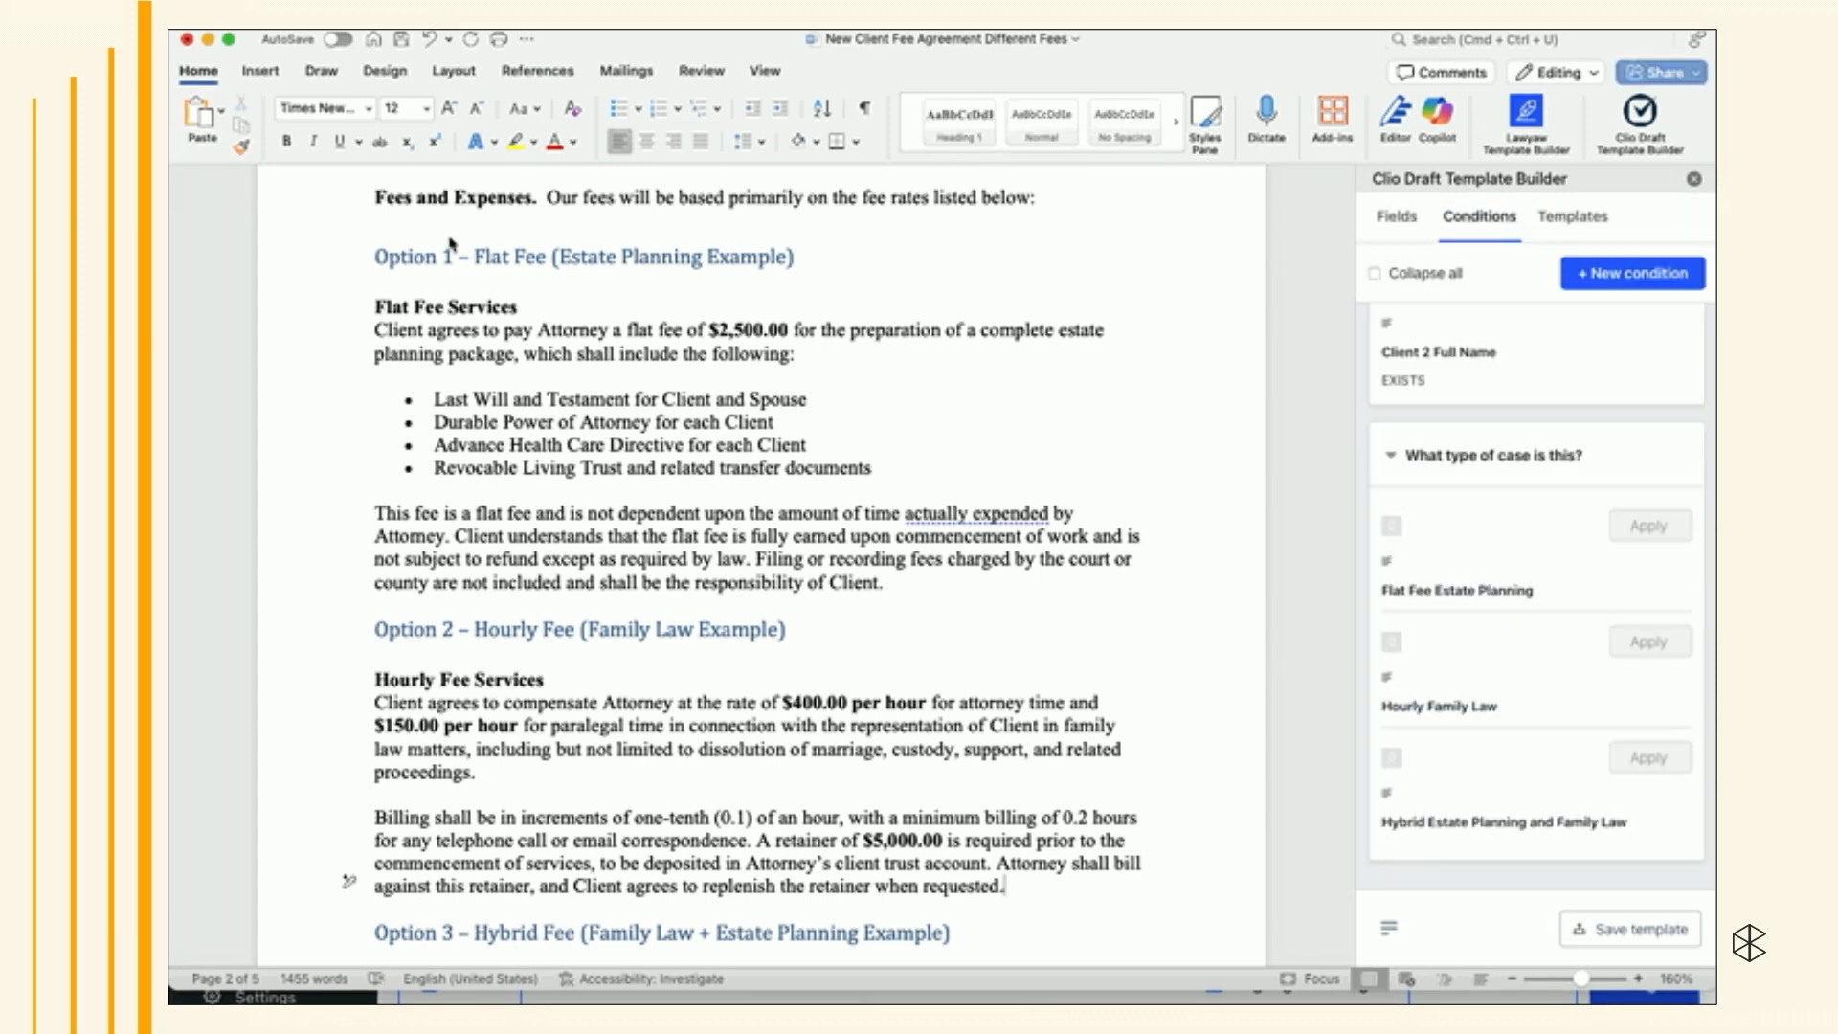
- Apply the Flat Fee Estate Planning choice to the Option 1 flat fee section of the document
drag(387, 227, 985, 583)
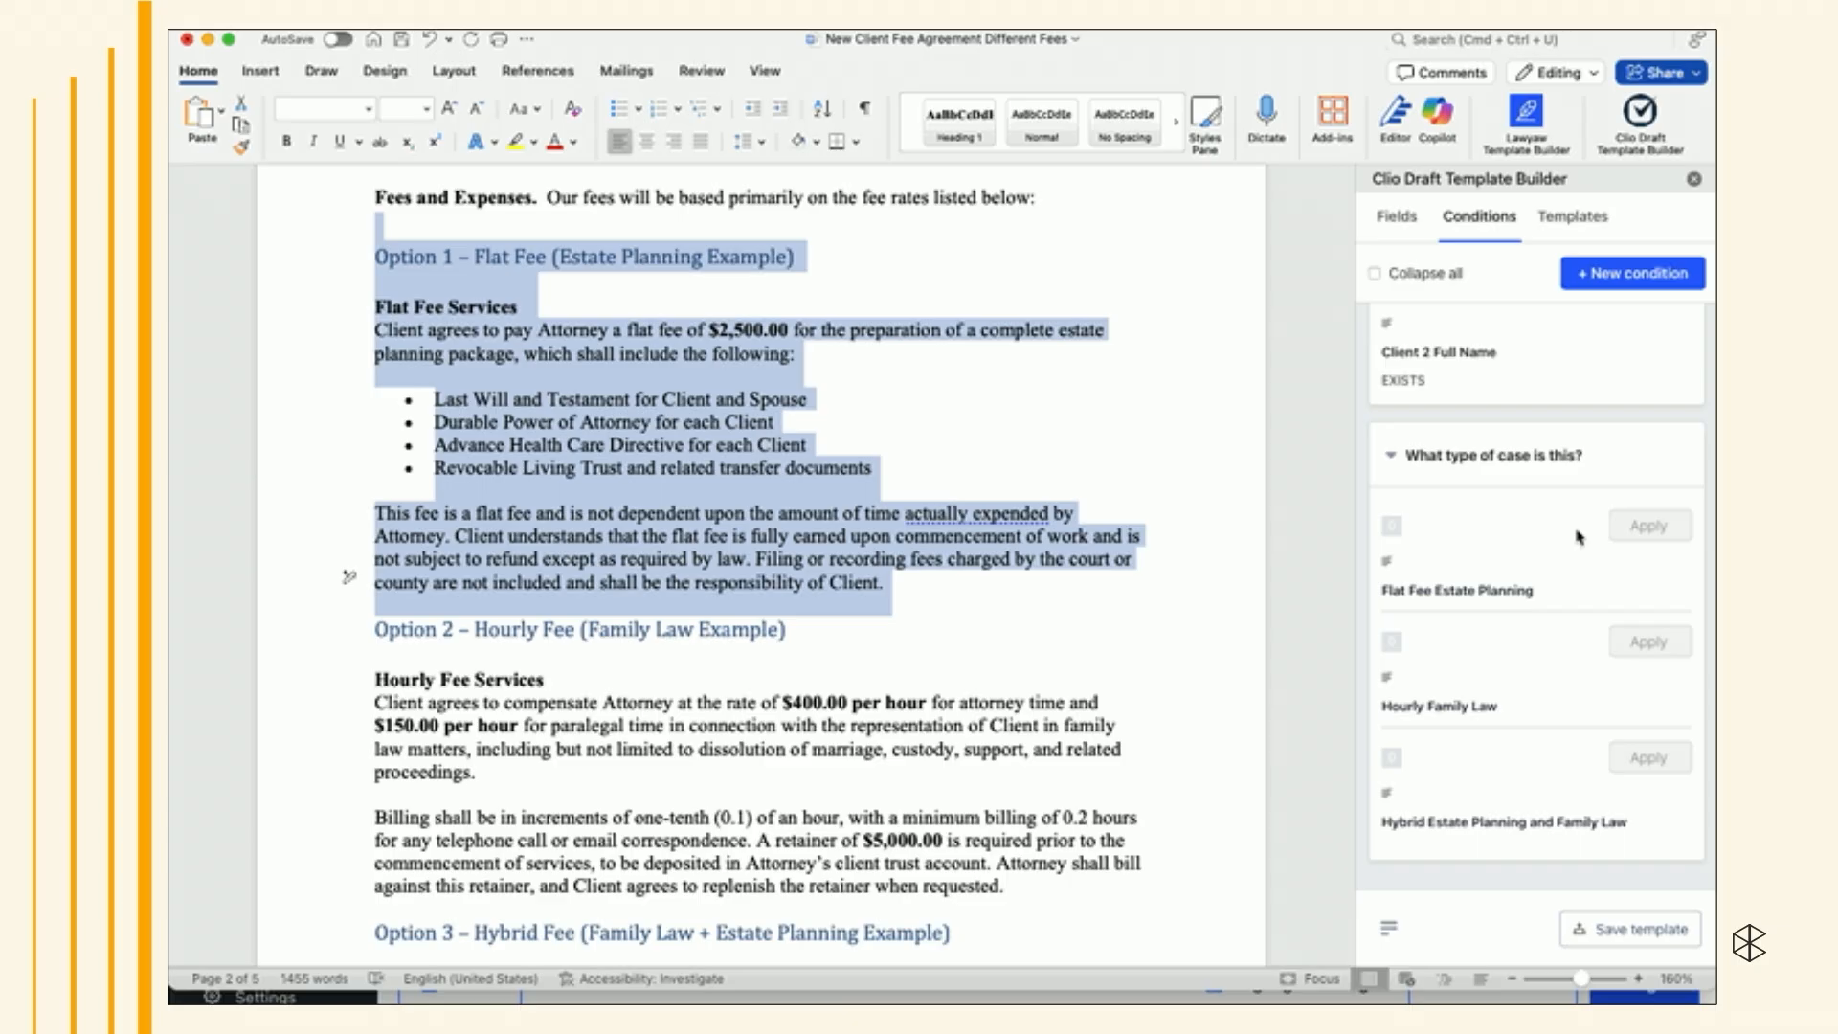
click(1637, 528)
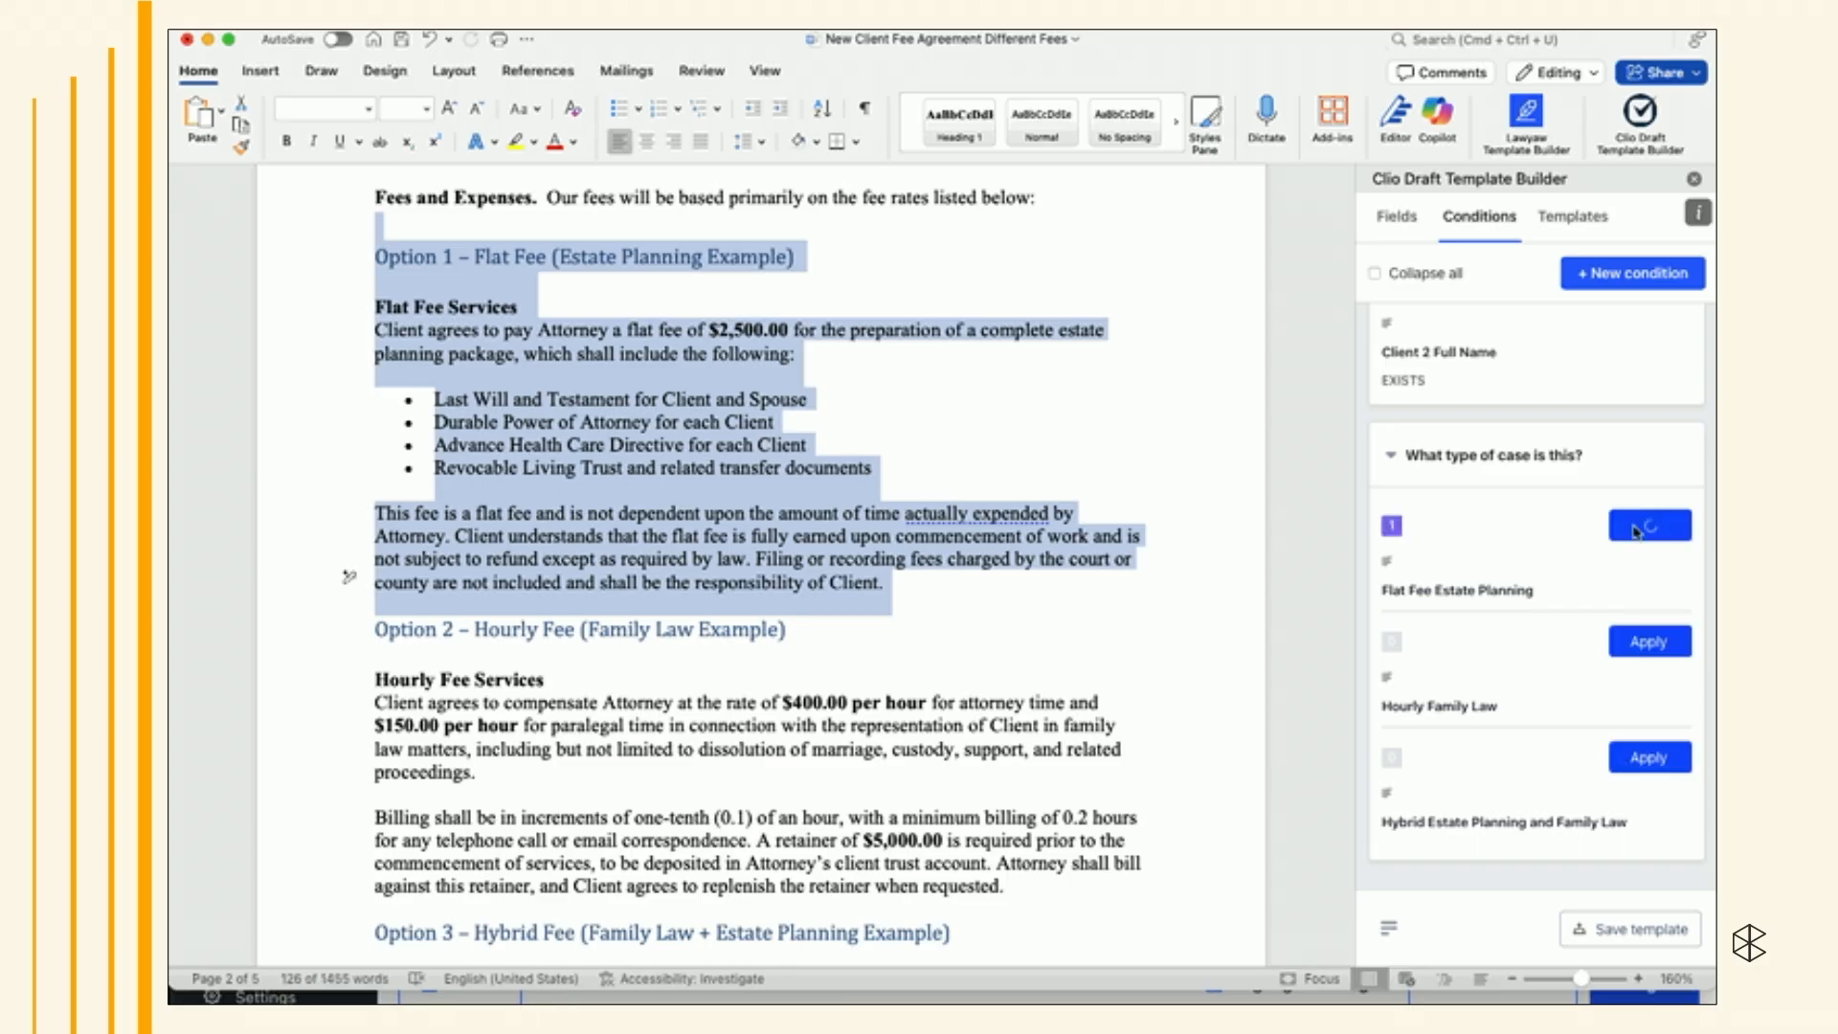
- Apply the Hourly Family Law choice to the Option 2 hourly fee section
scroll(812, 648, down, 5)
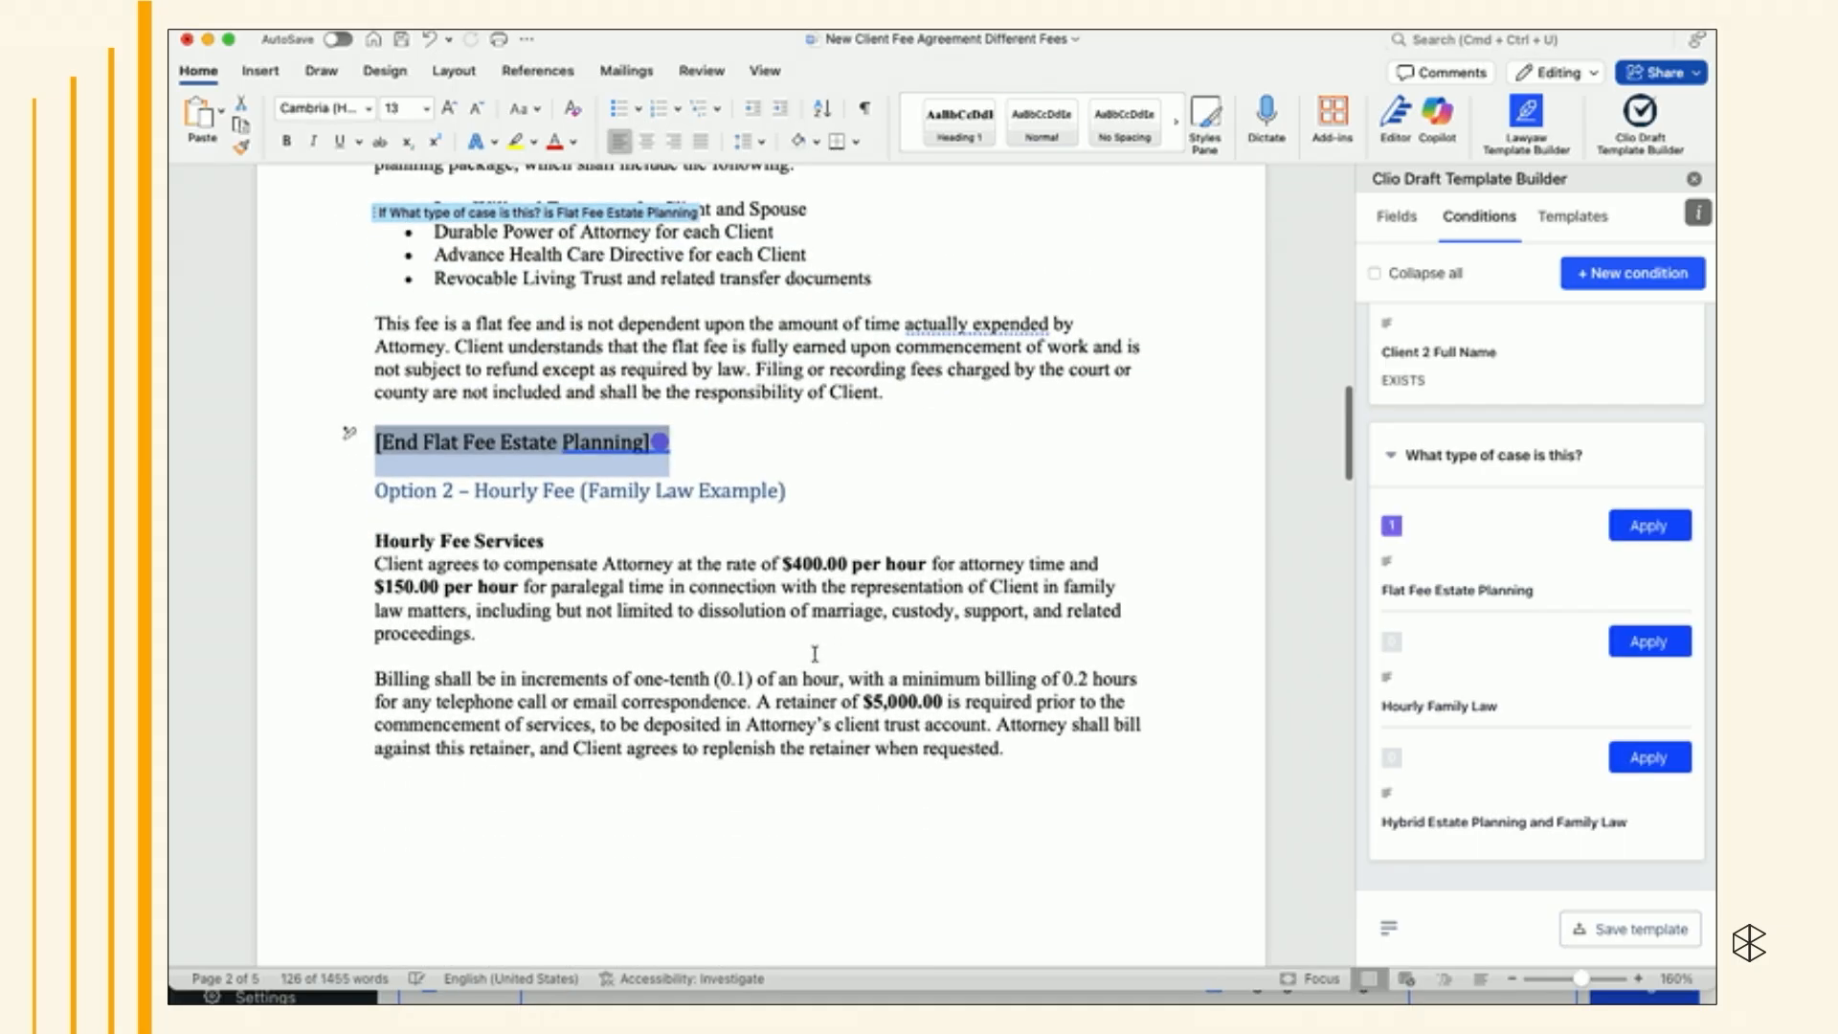
click(409, 495)
drag(409, 495, 1015, 634)
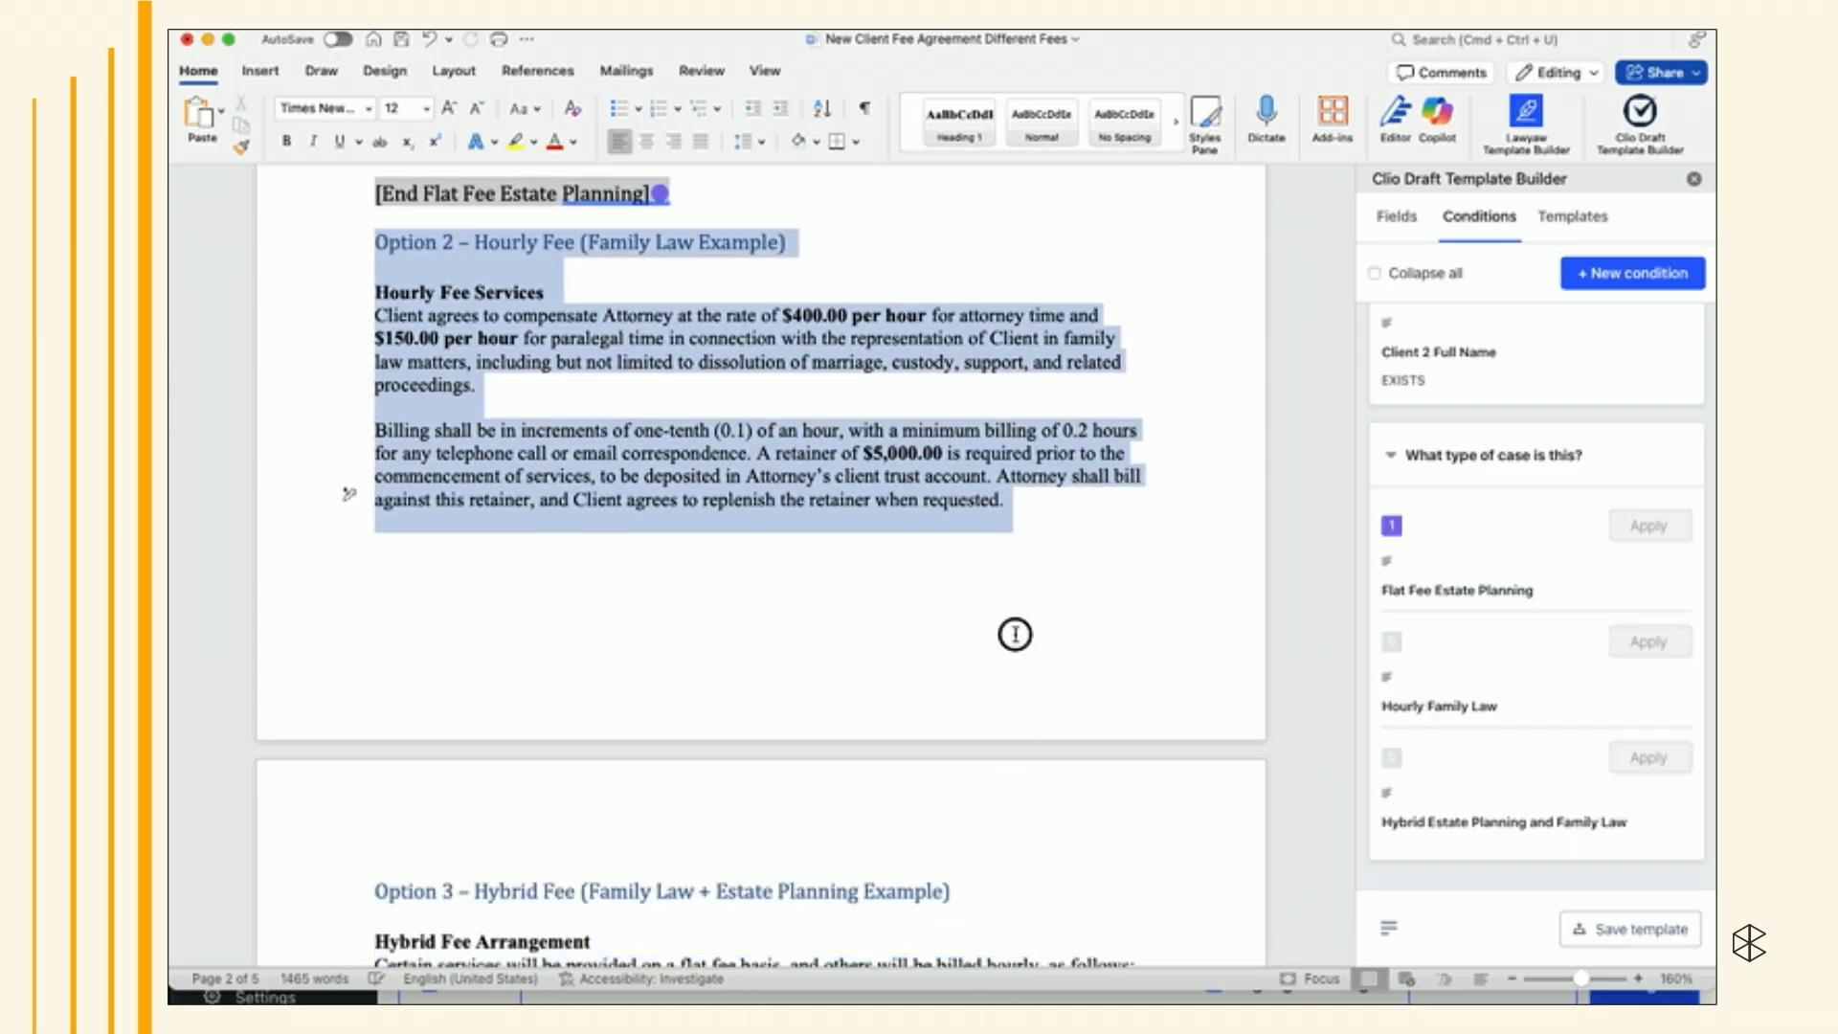
click(1648, 643)
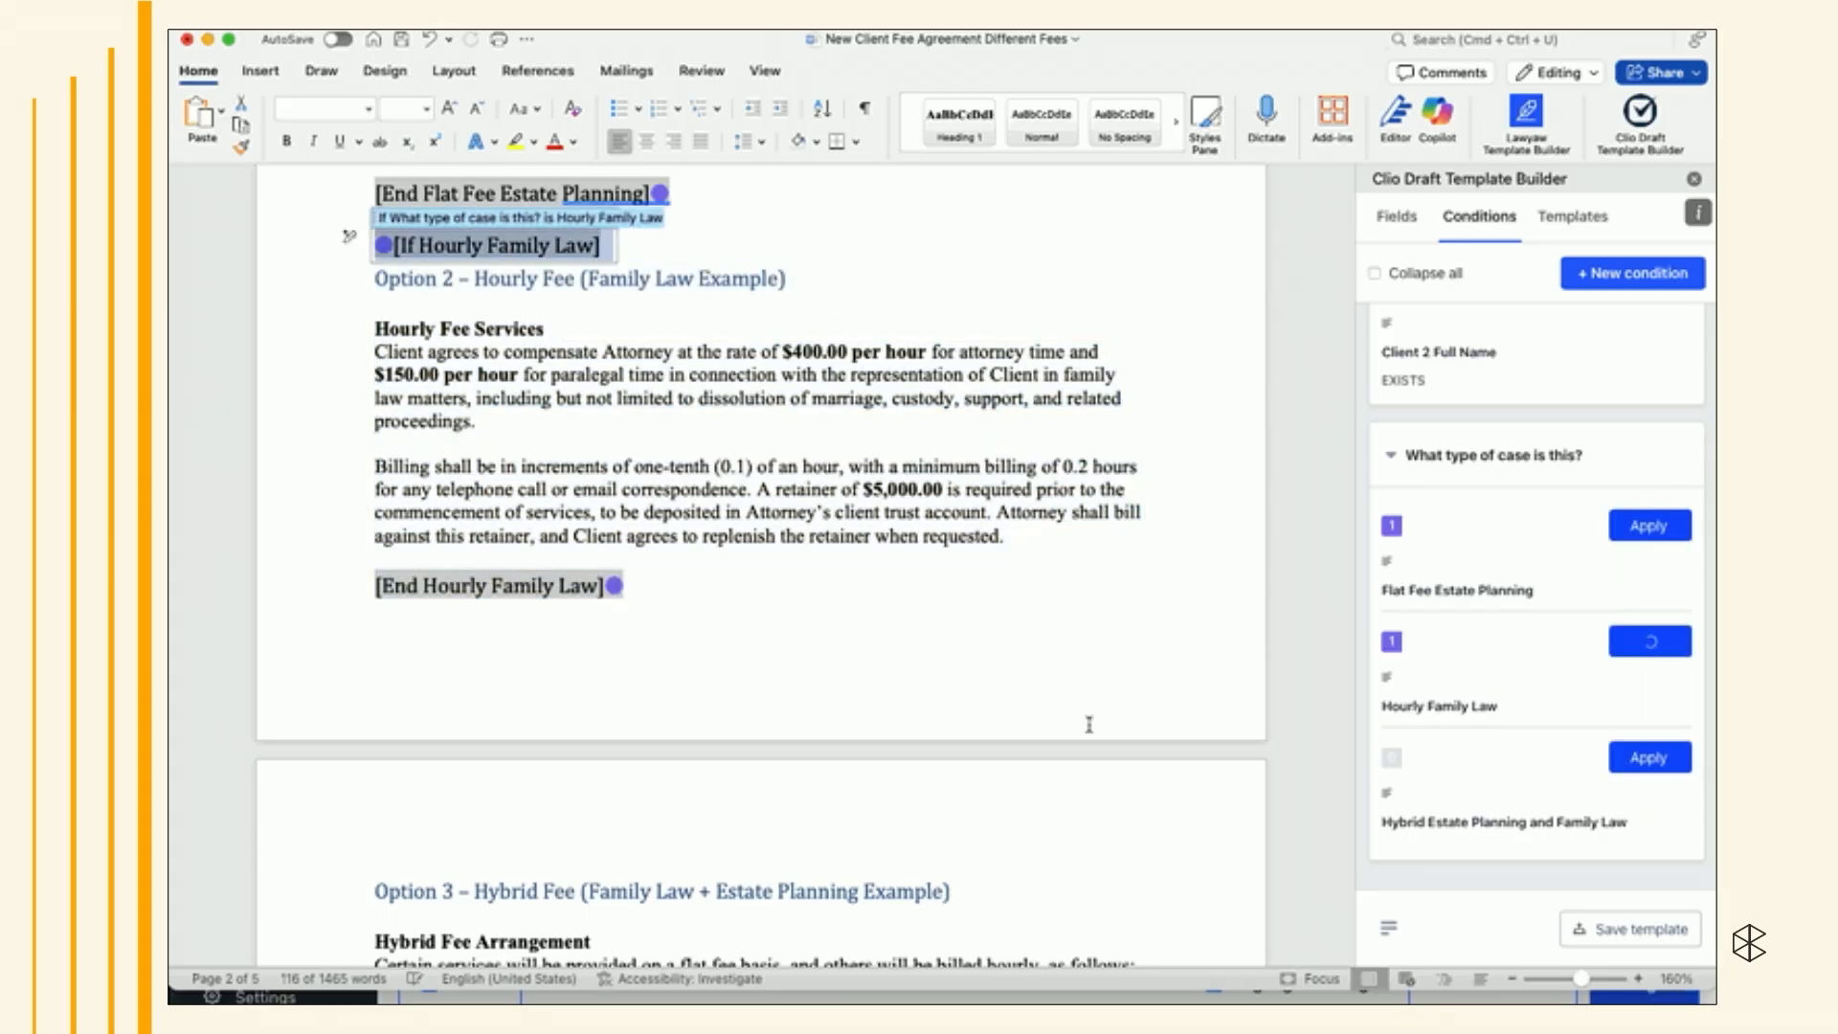
- Apply the Hybrid Estate Planning and Family Law choice to the Option 3 hybrid fee section
scroll(1079, 731, down, 5)
scroll(1079, 733, down, 2)
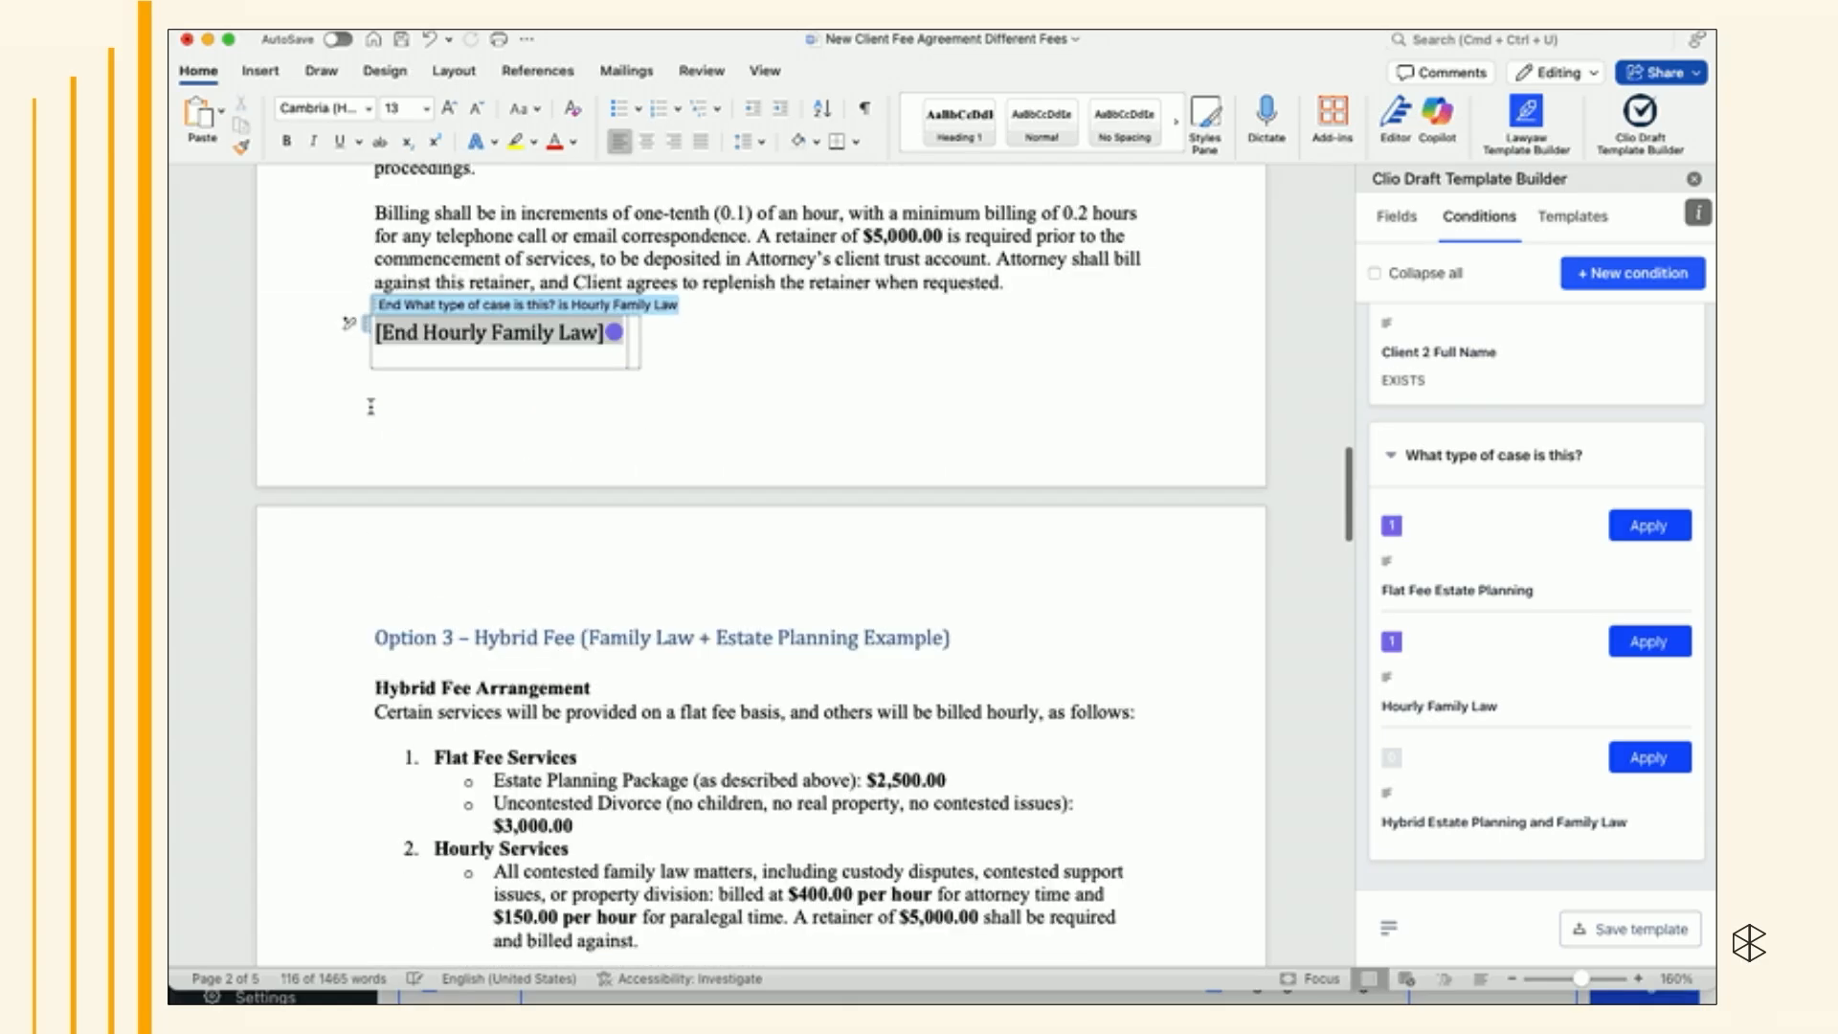
scroll(387, 657, down, 3)
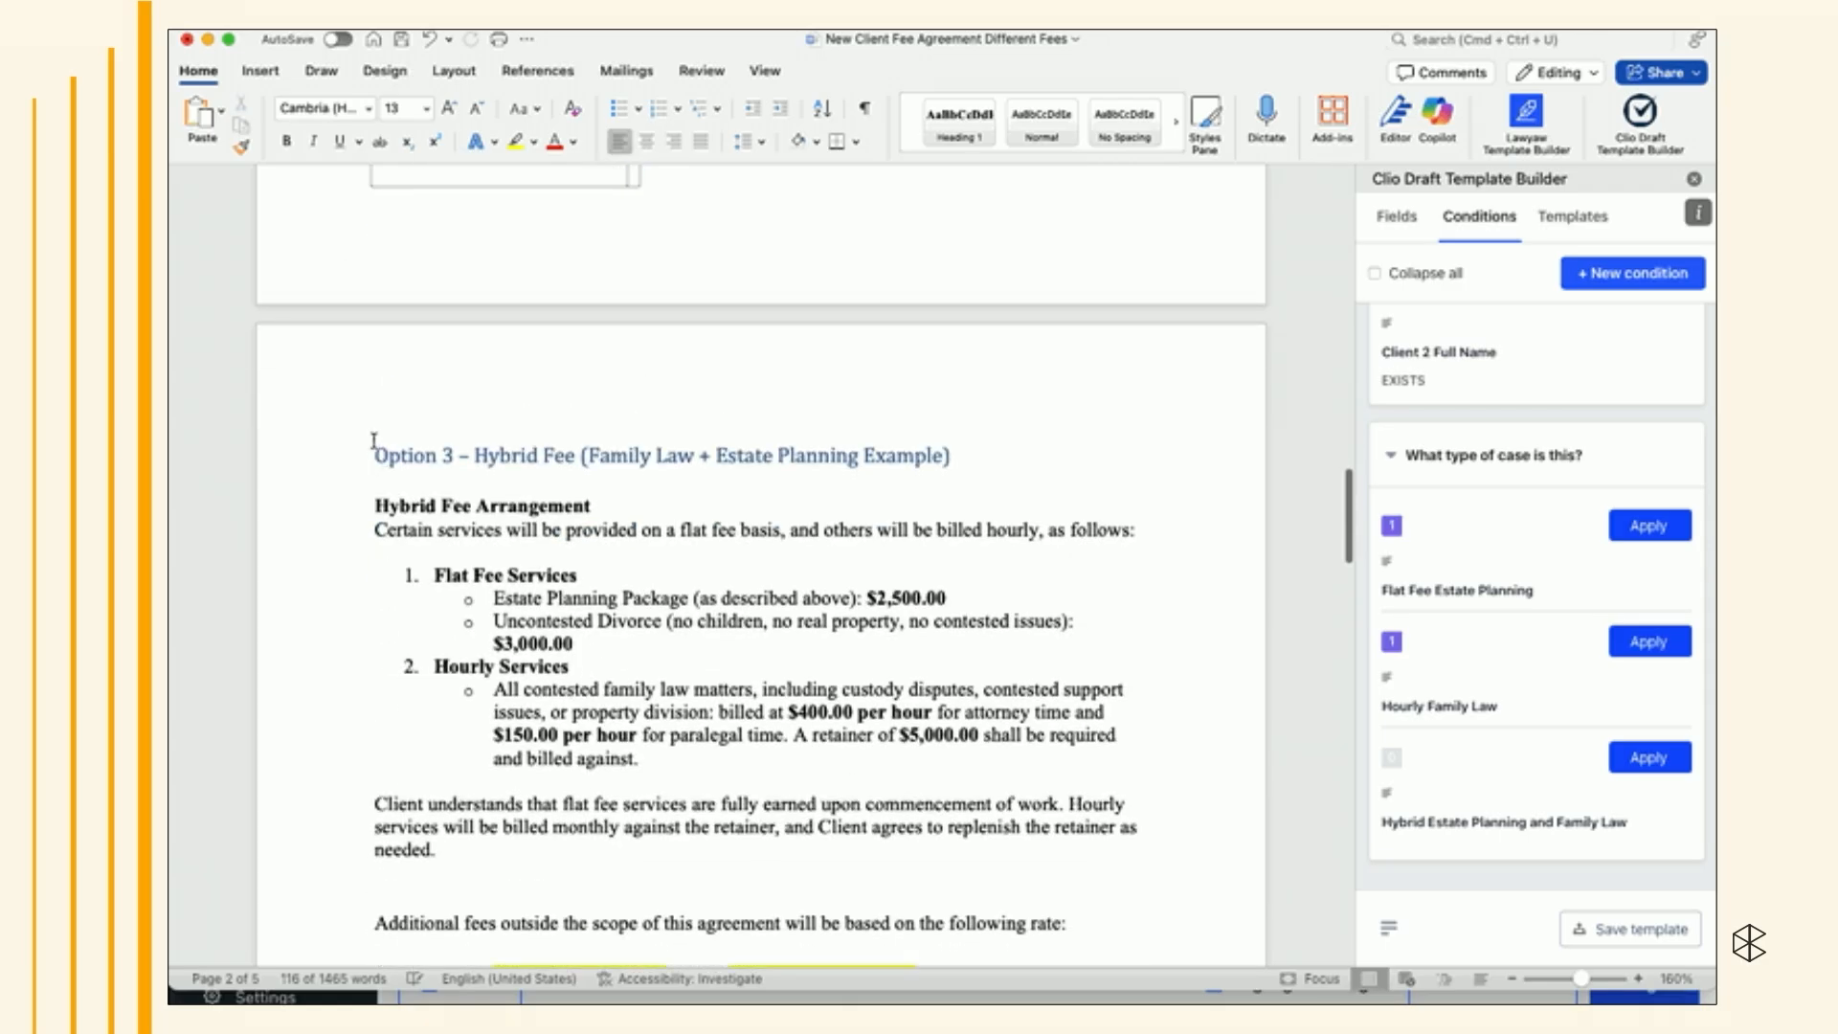
drag(377, 438, 814, 760)
click(1666, 760)
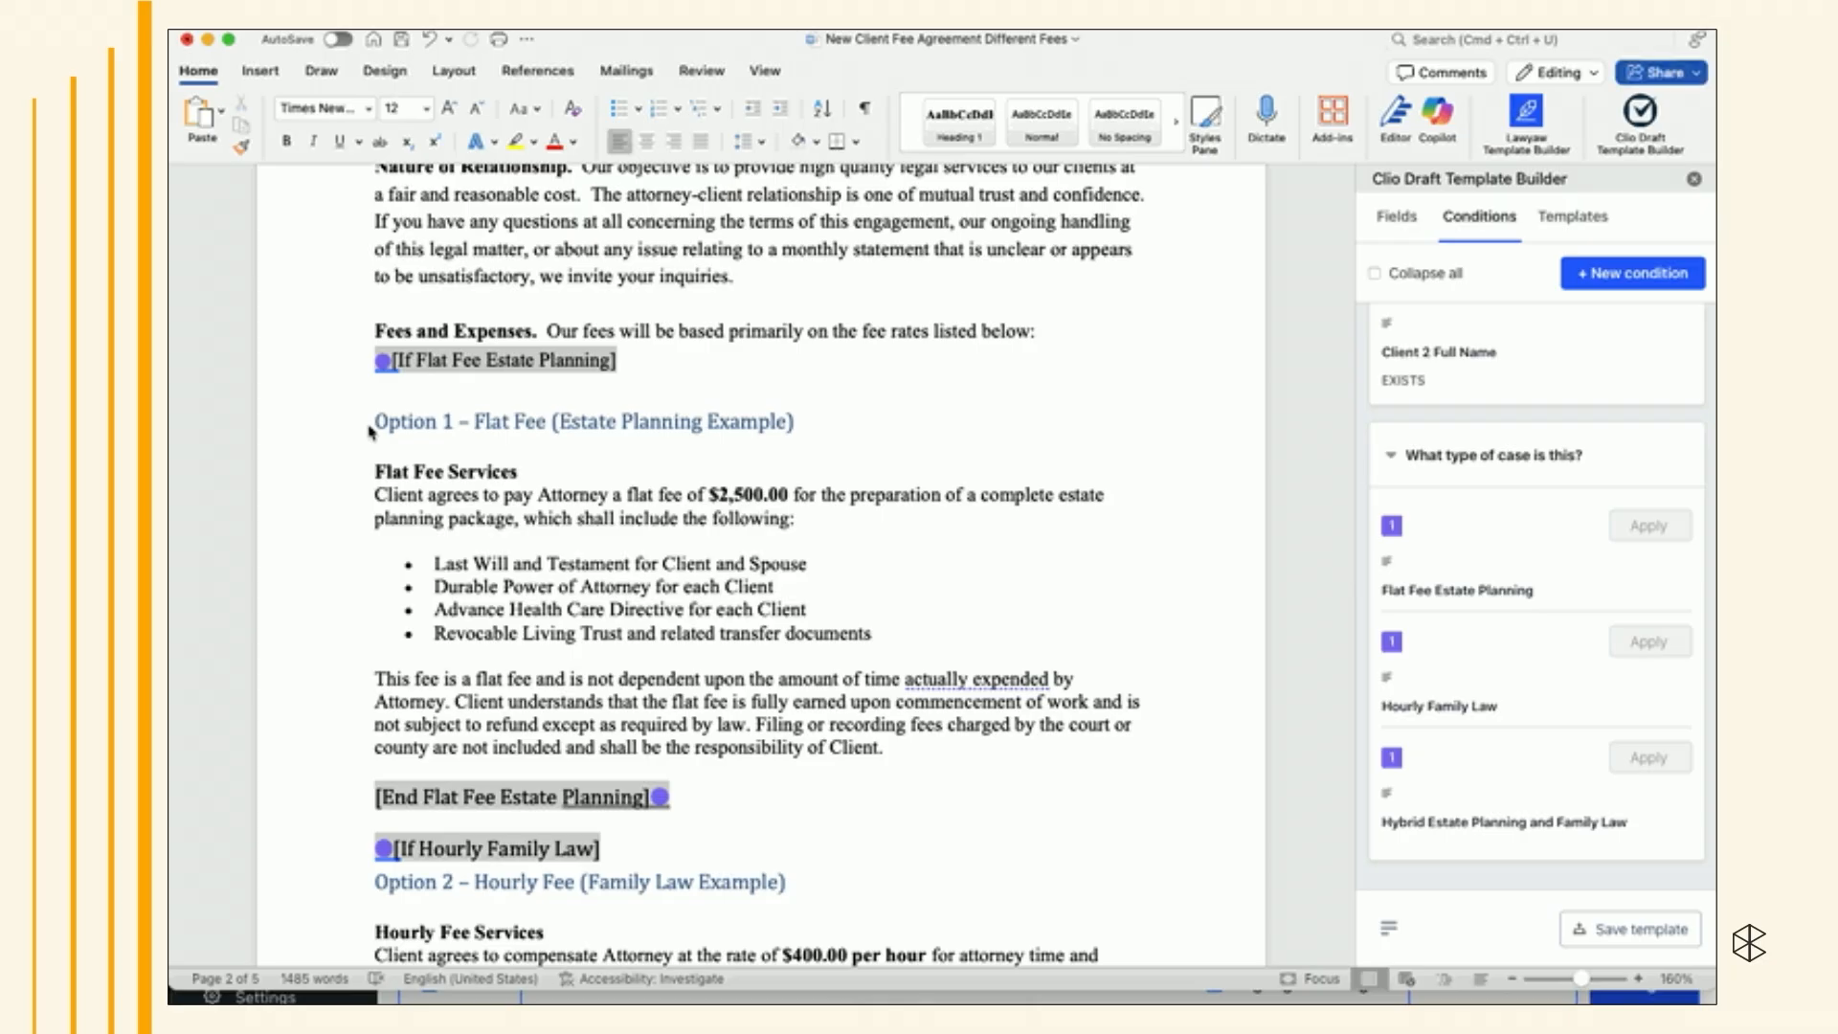
- Remove the extra line breaks around the Option 1 section's start and end condition tags
click(374, 423)
key(BackSpace)
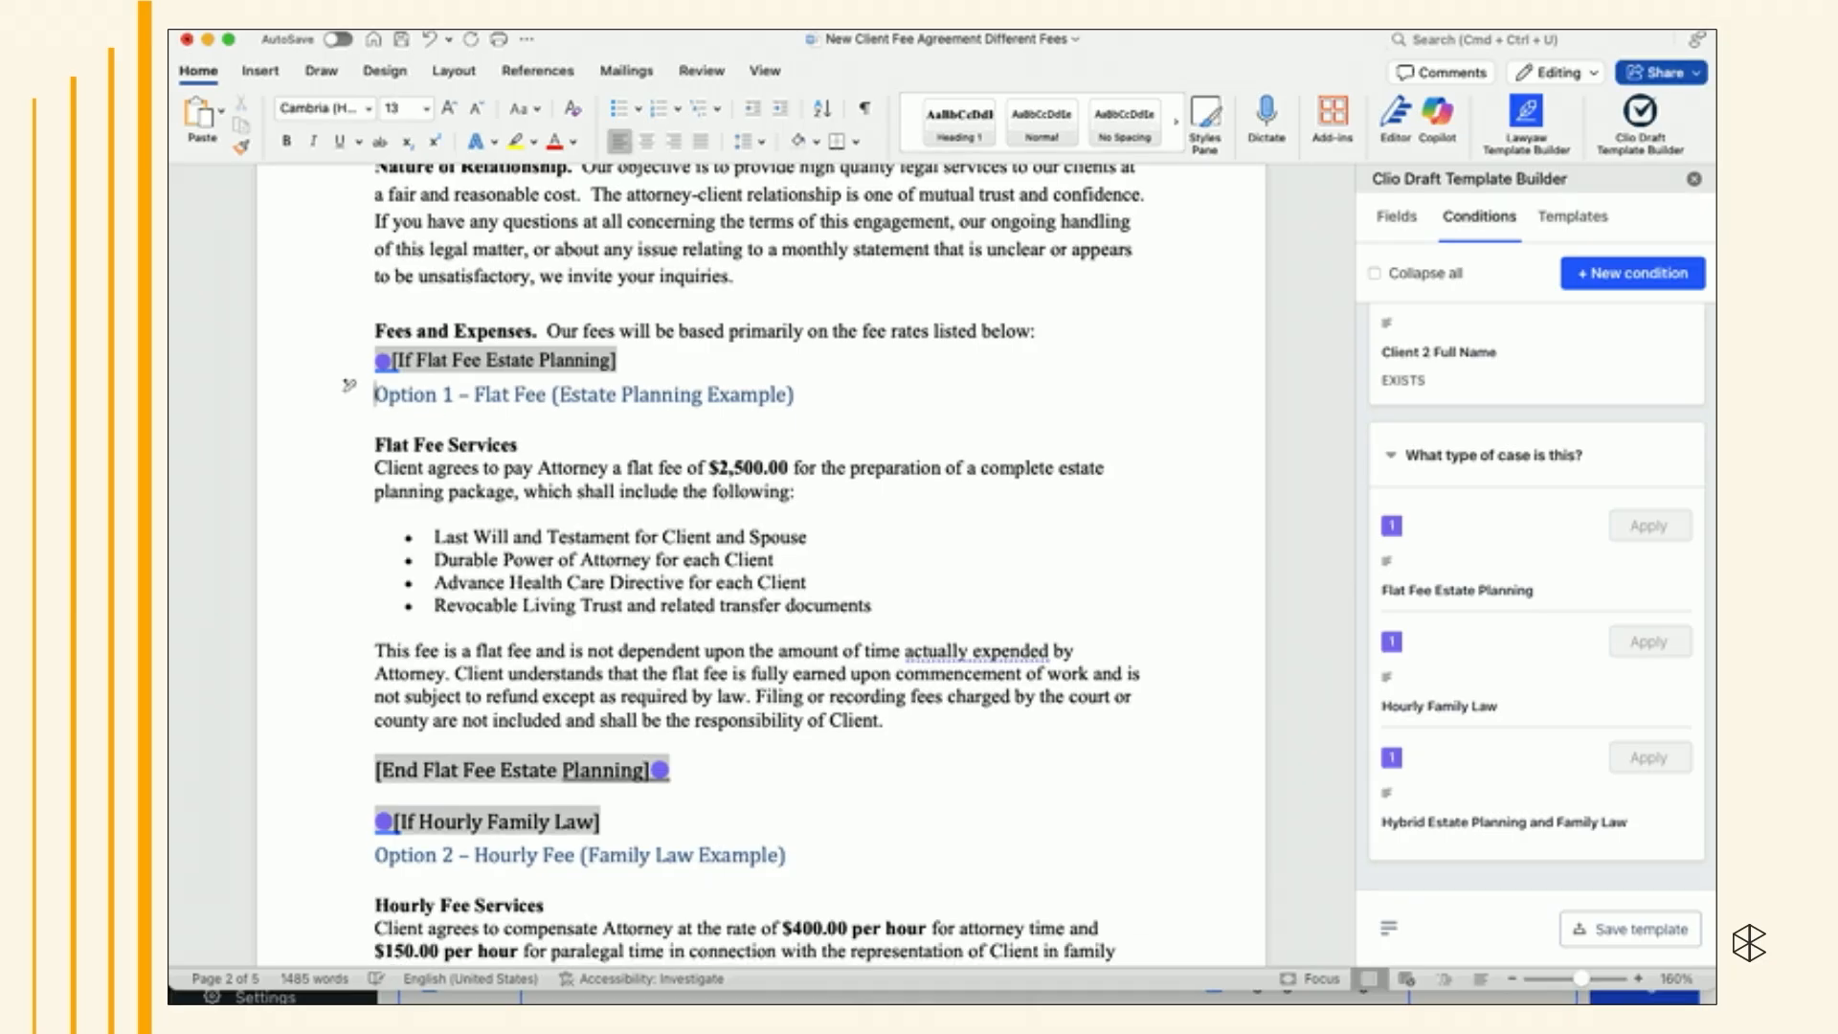
click(366, 761)
key(BackSpace)
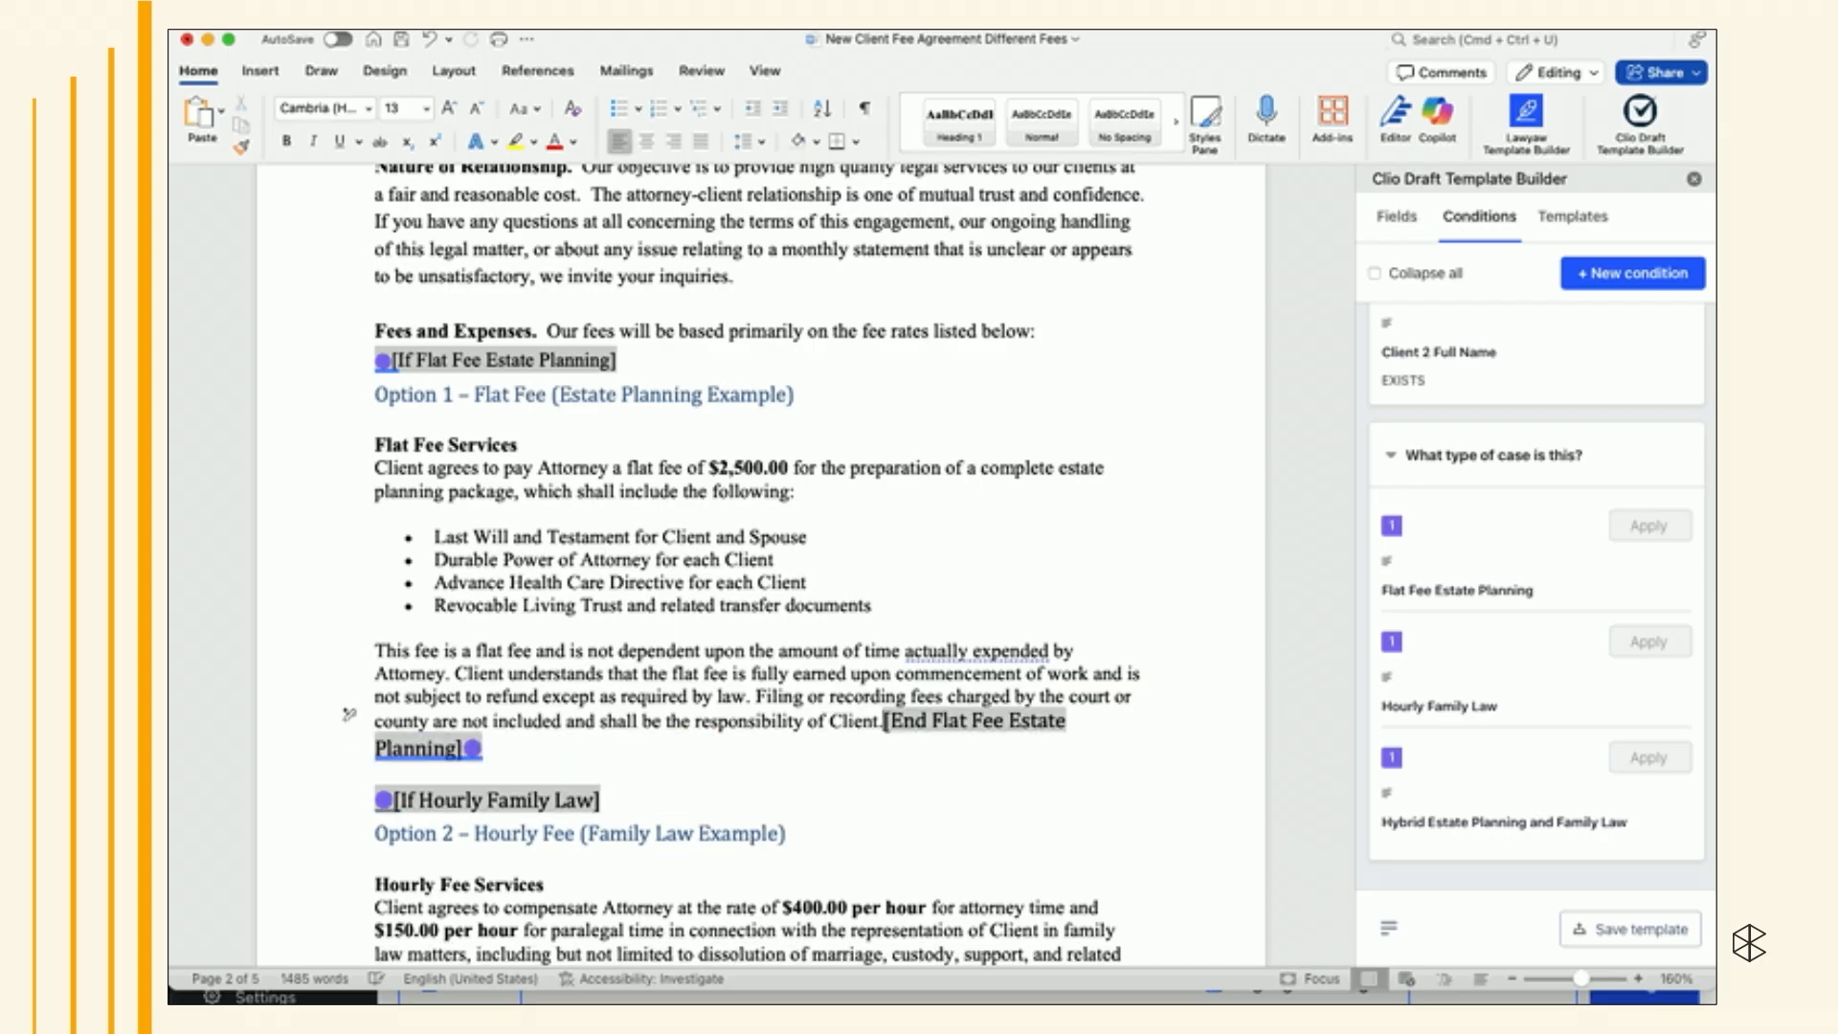
click(354, 802)
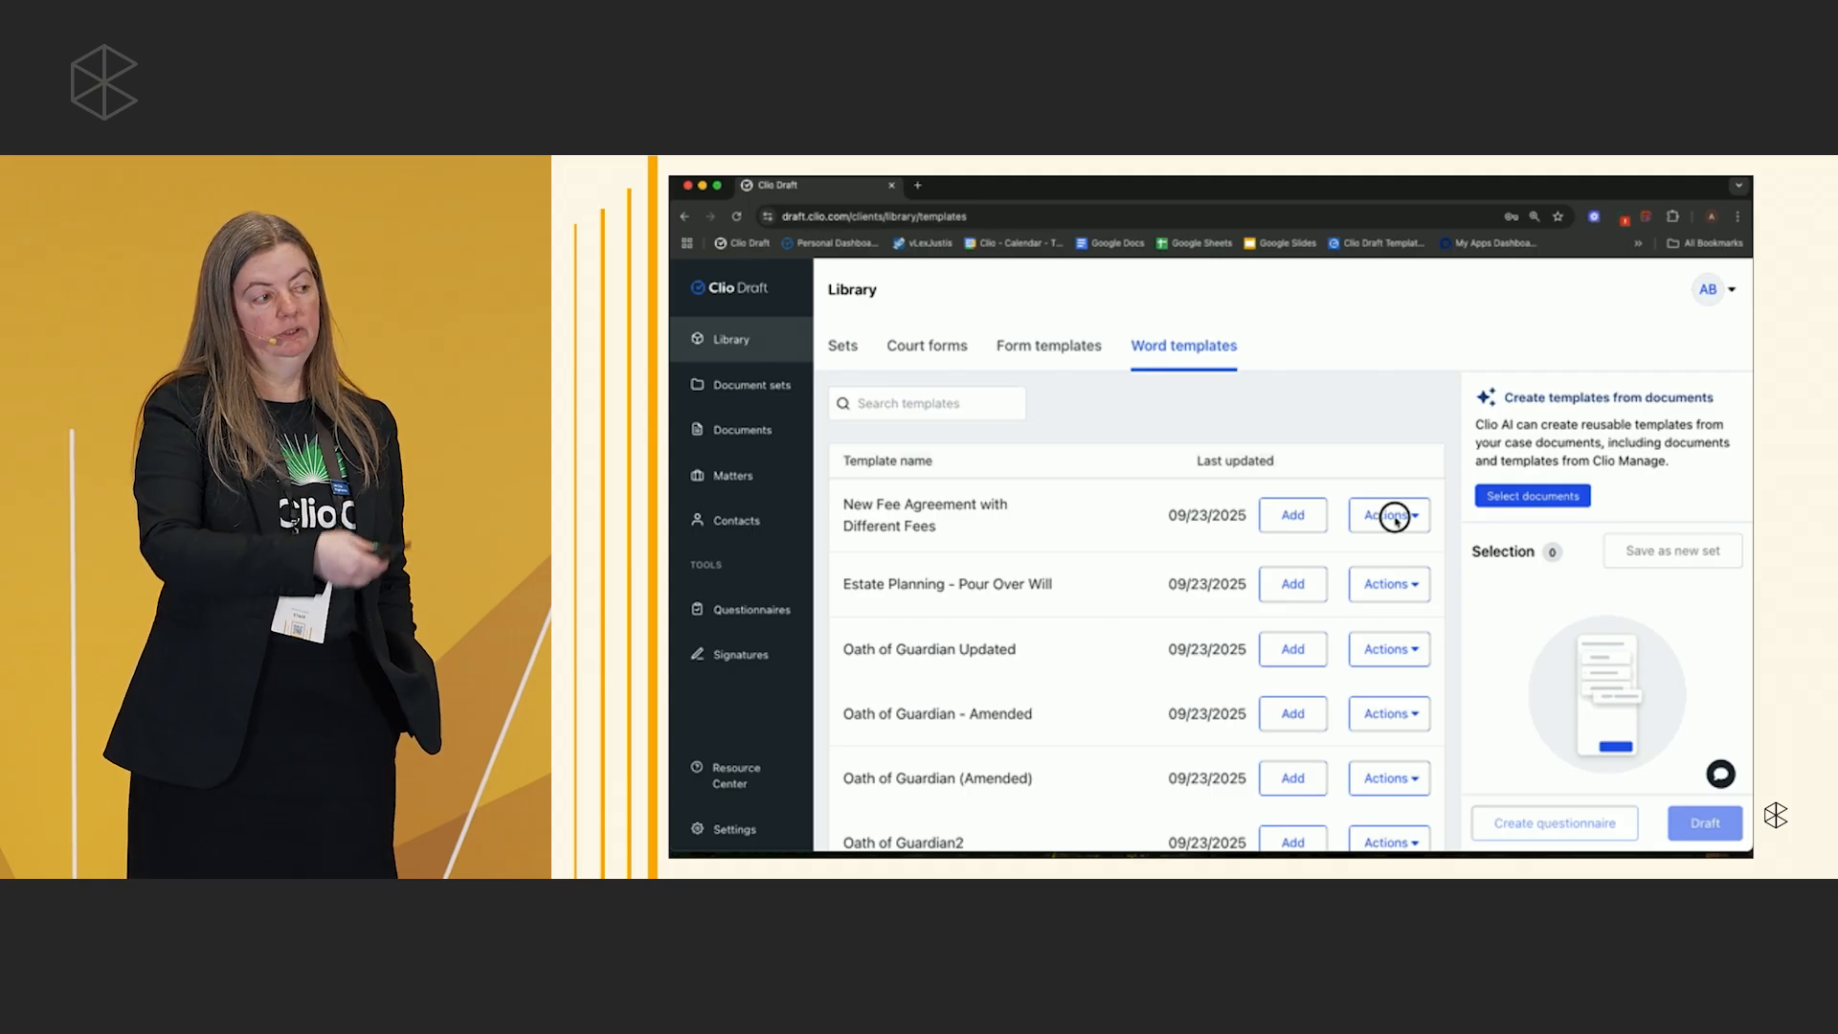
- Preview the New Fee Agreement with Different Fees template and scroll to its fee section
click(1396, 522)
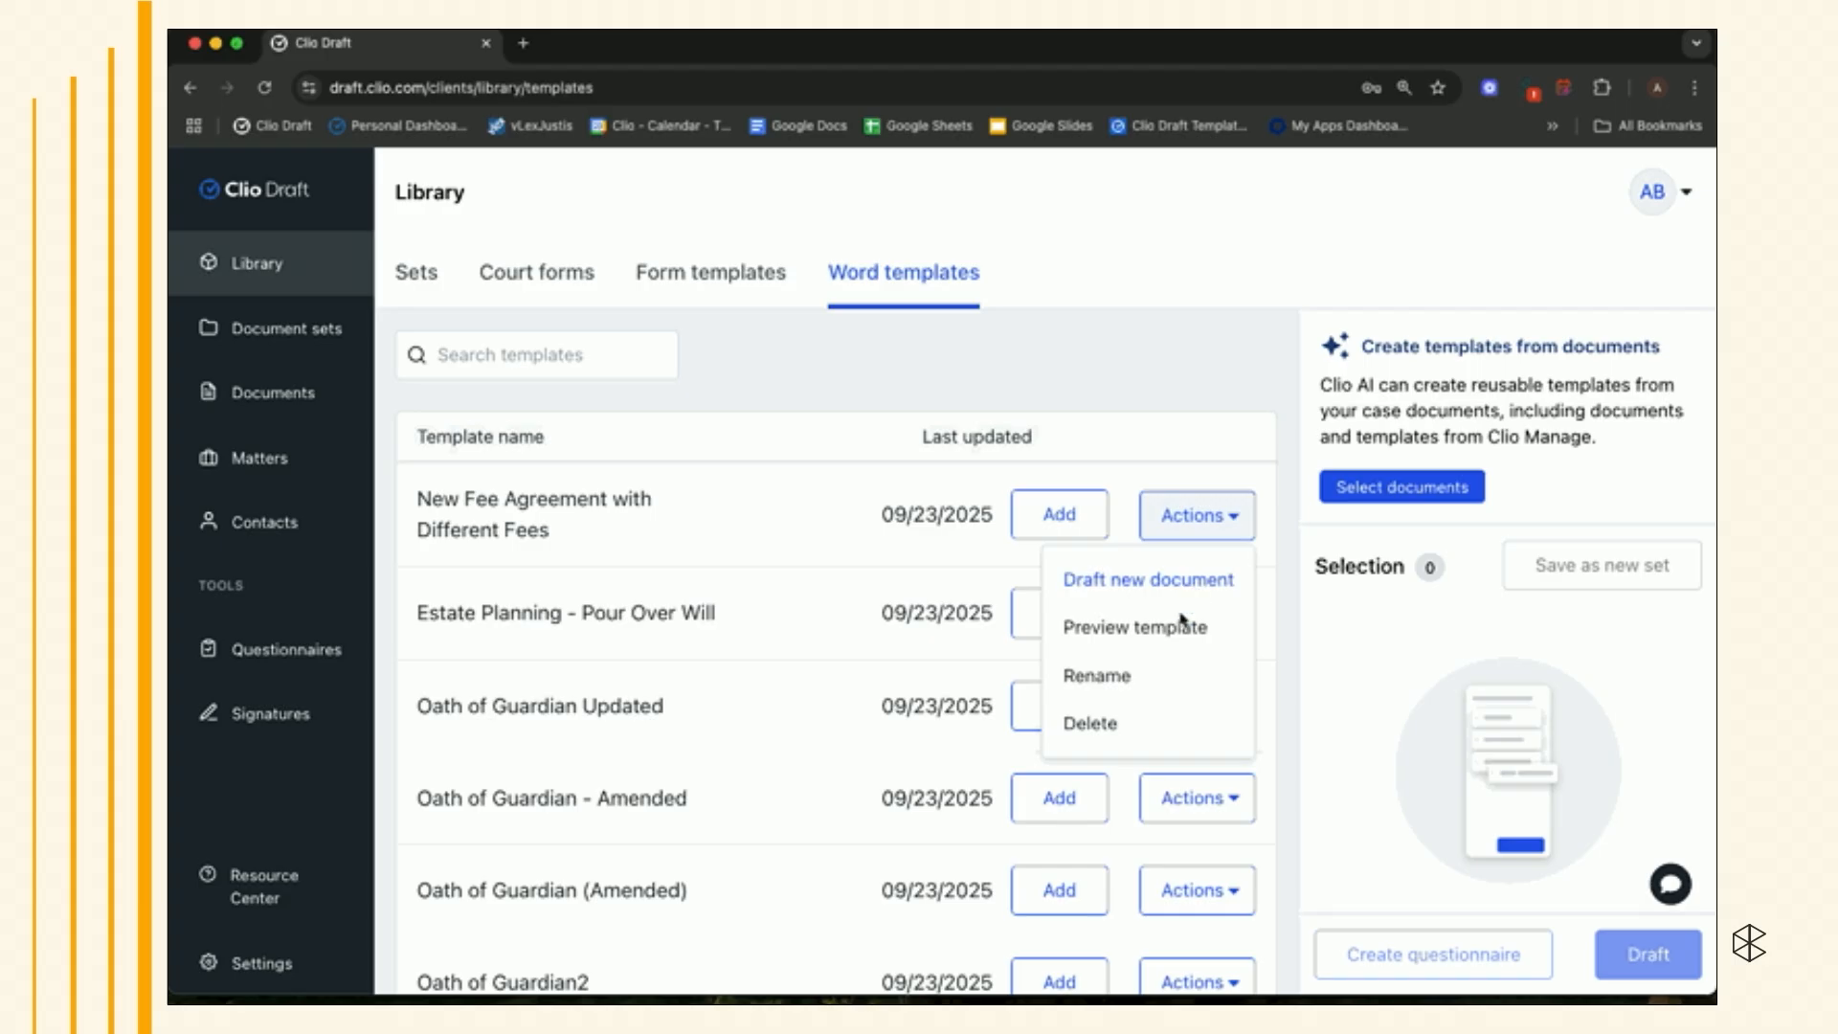
click(1182, 624)
scroll(1180, 642, down, 4)
scroll(1180, 643, down, 12)
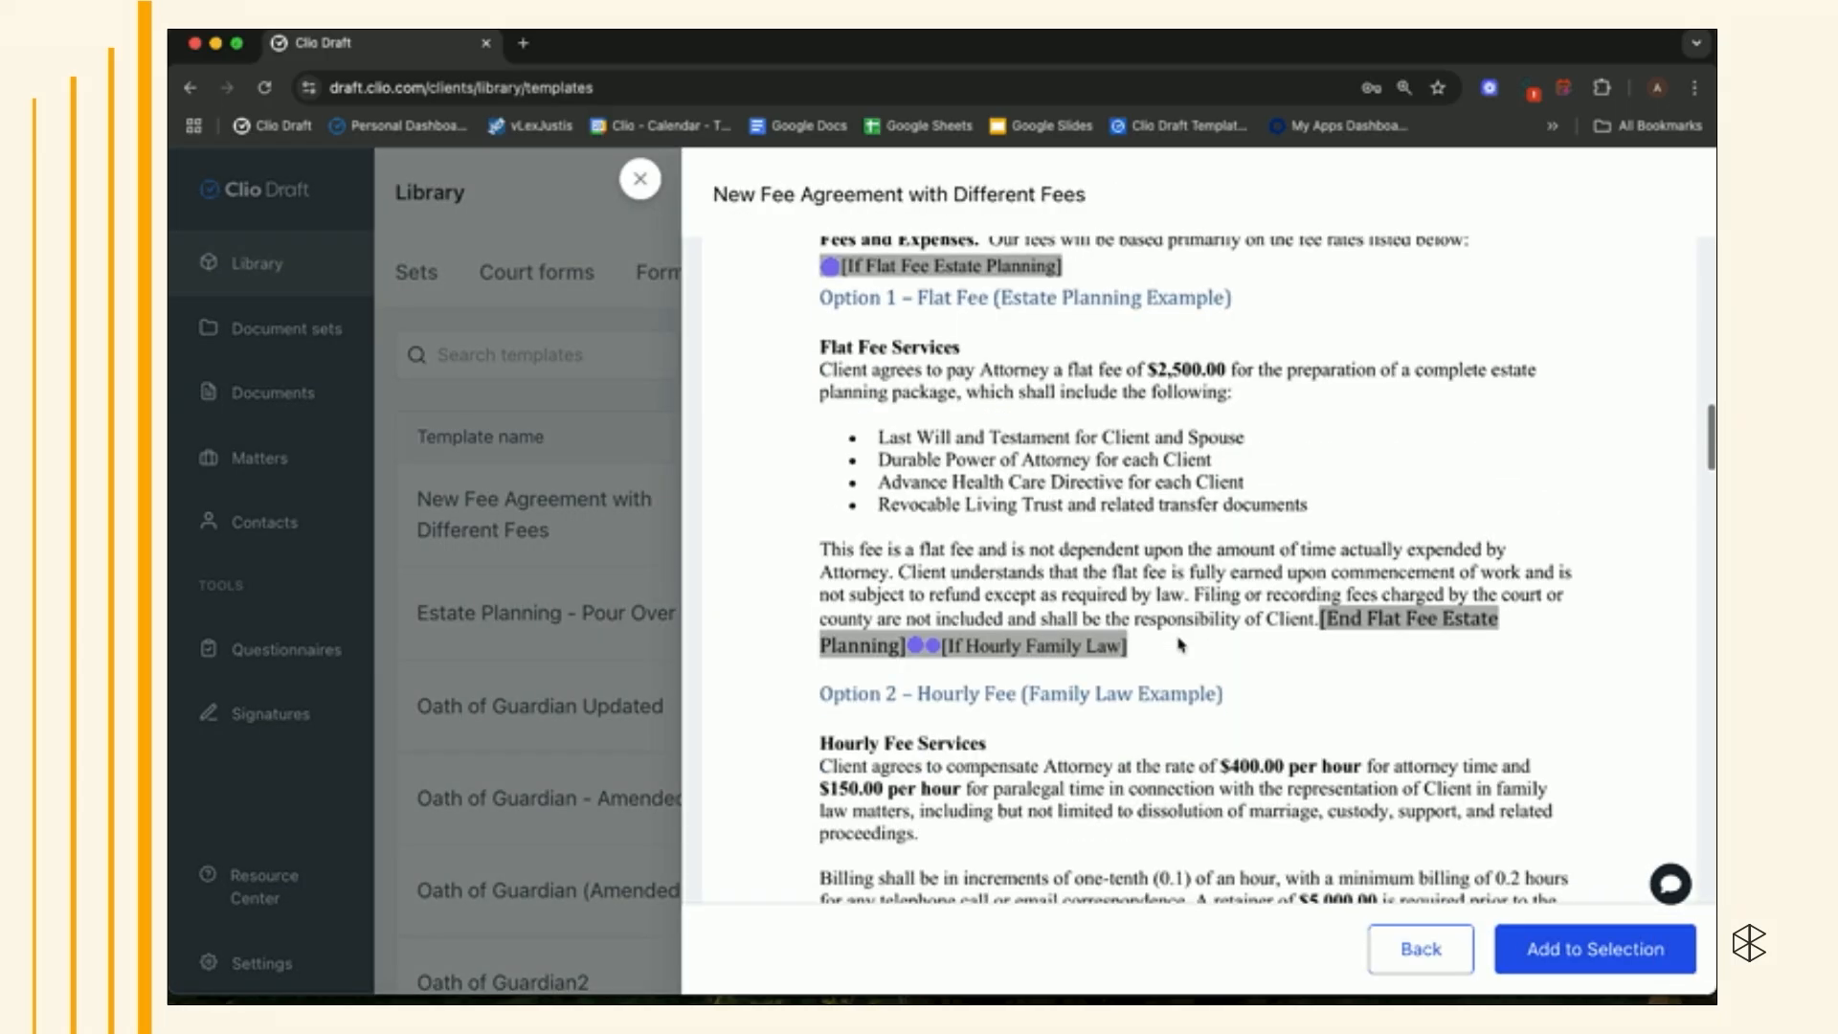
click(648, 176)
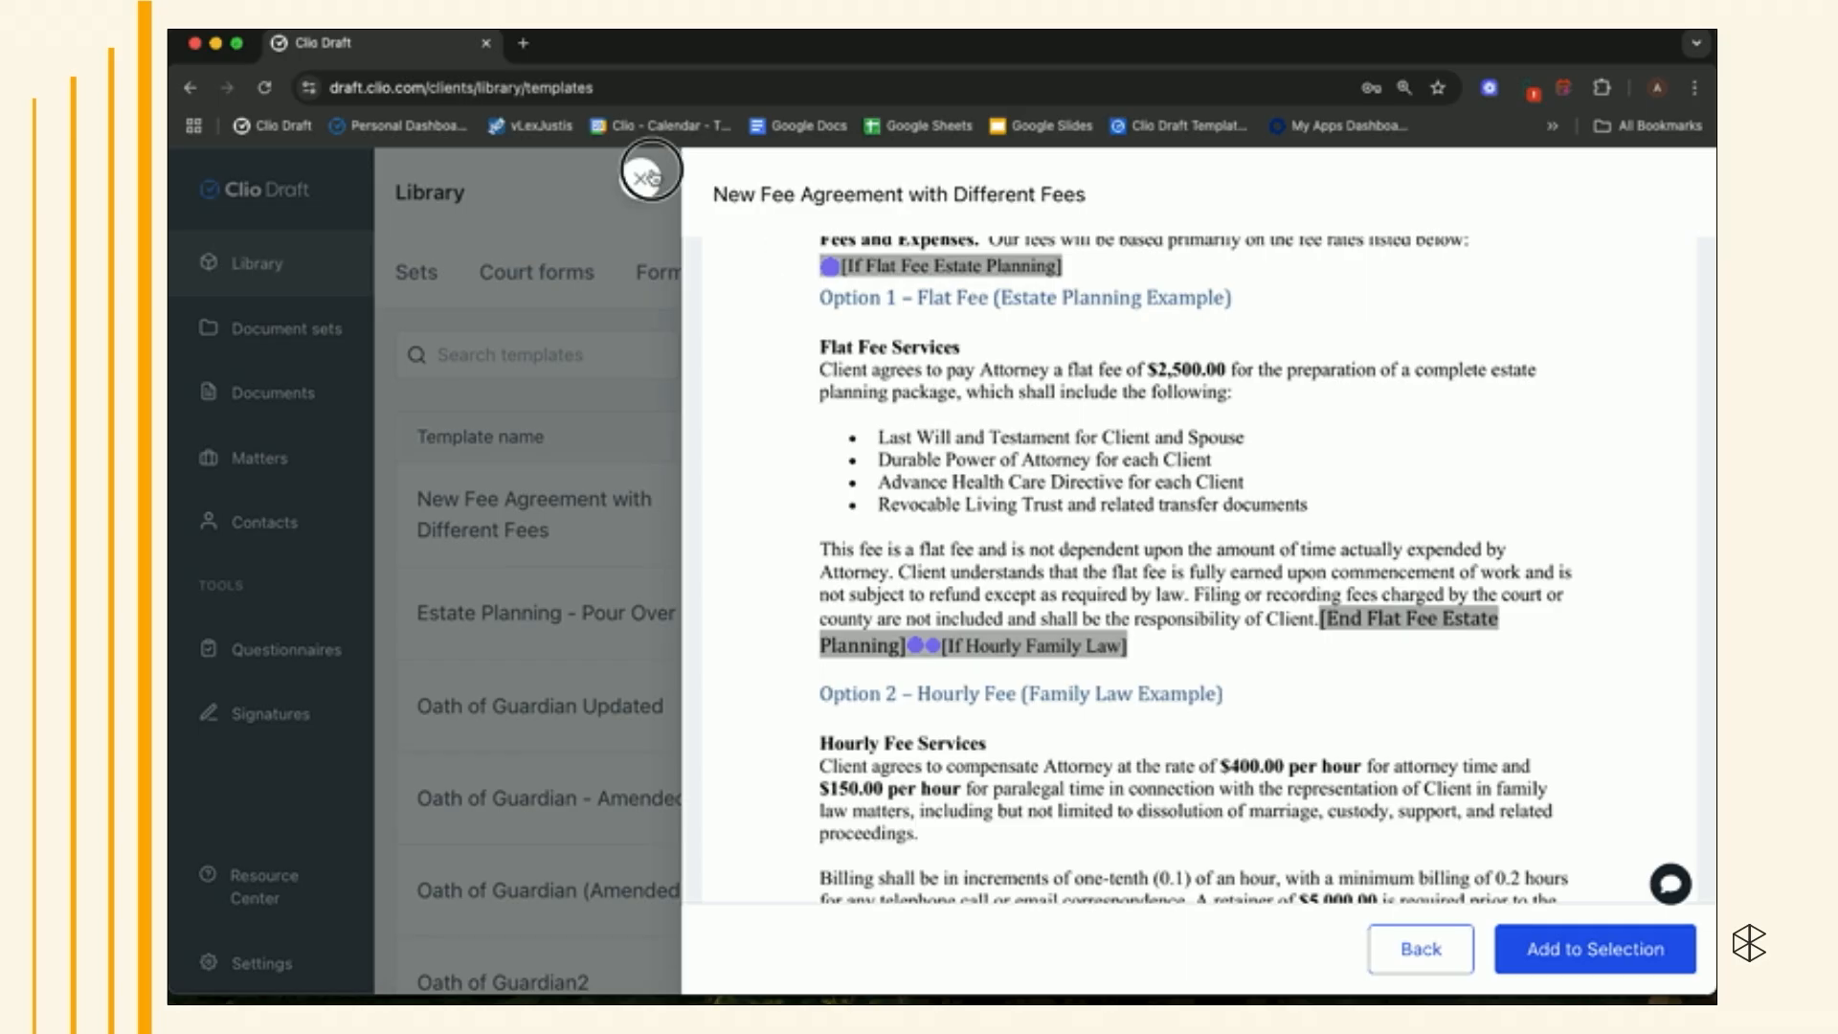
- Start drafting a new document from the fee agreement template for the test matter
click(1192, 517)
click(1216, 577)
click(1034, 595)
click(967, 718)
click(1407, 691)
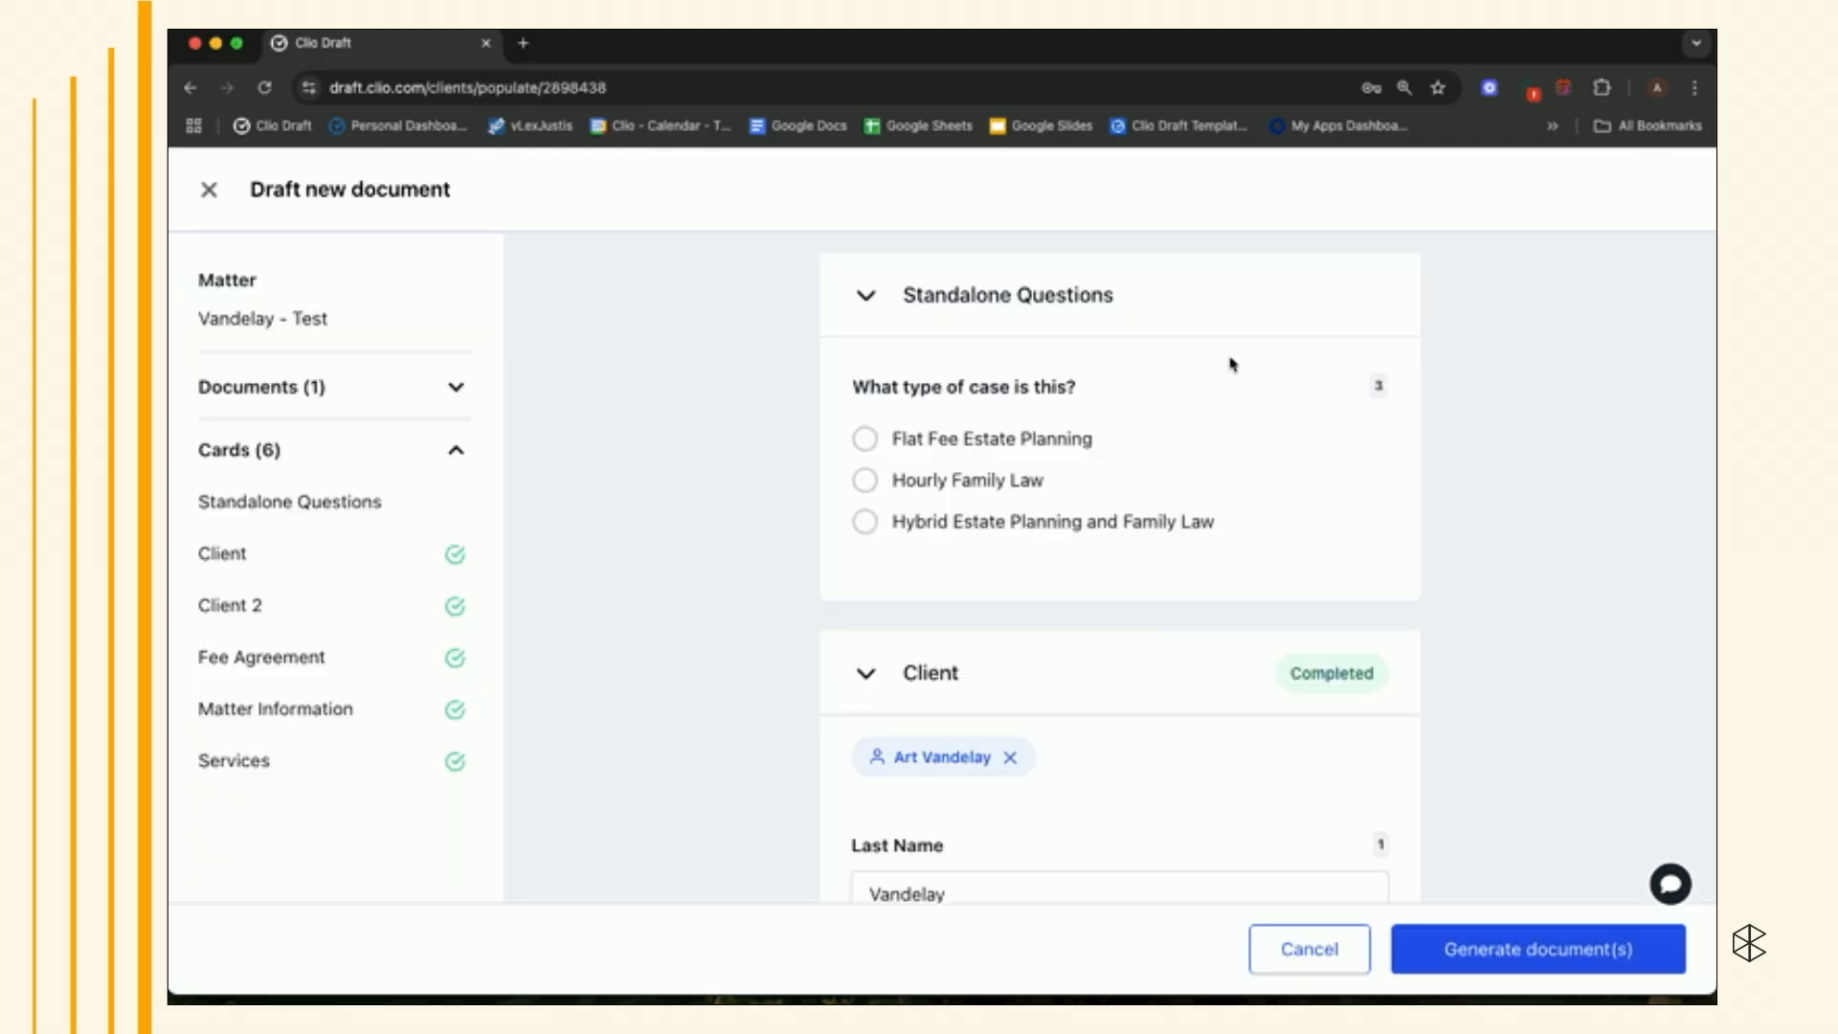
- Answer the case type question with Flat Fee Estate Planning and generate the document
click(865, 441)
click(1503, 957)
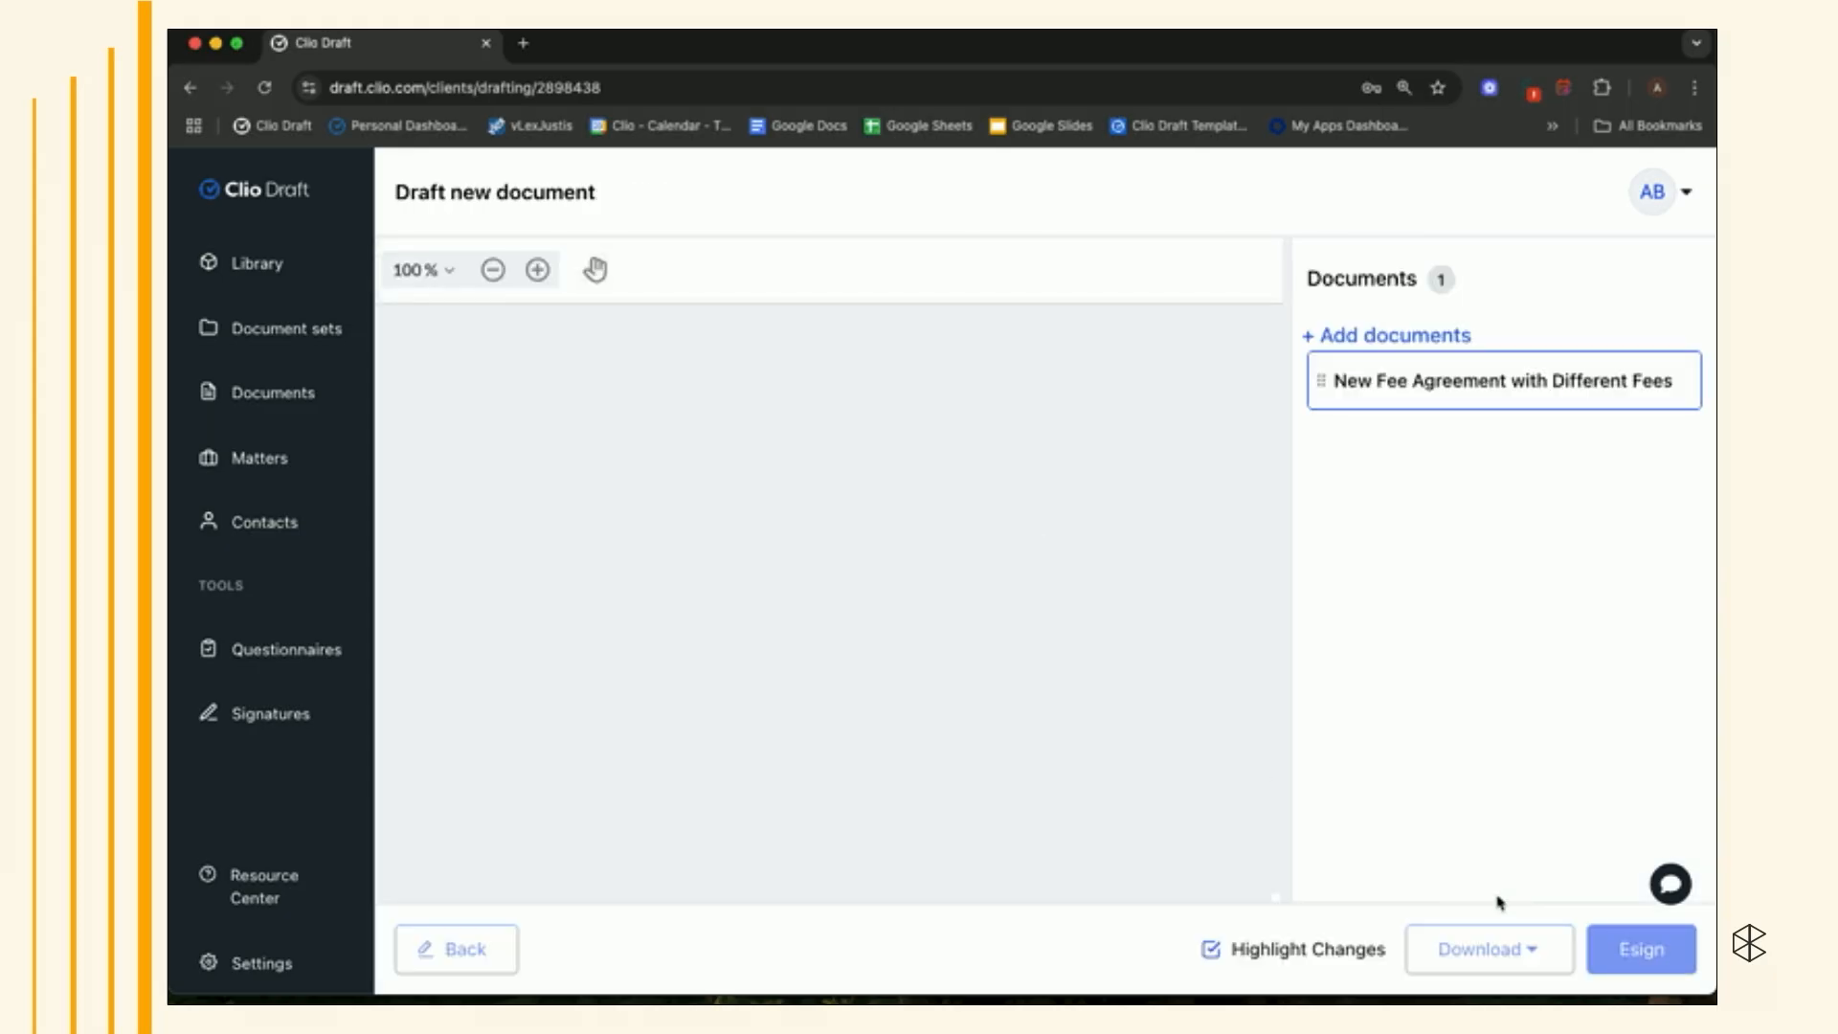
- Scroll through the generated document to review its fee section
scroll(1211, 756, down, 10)
scroll(1211, 759, down, 5)
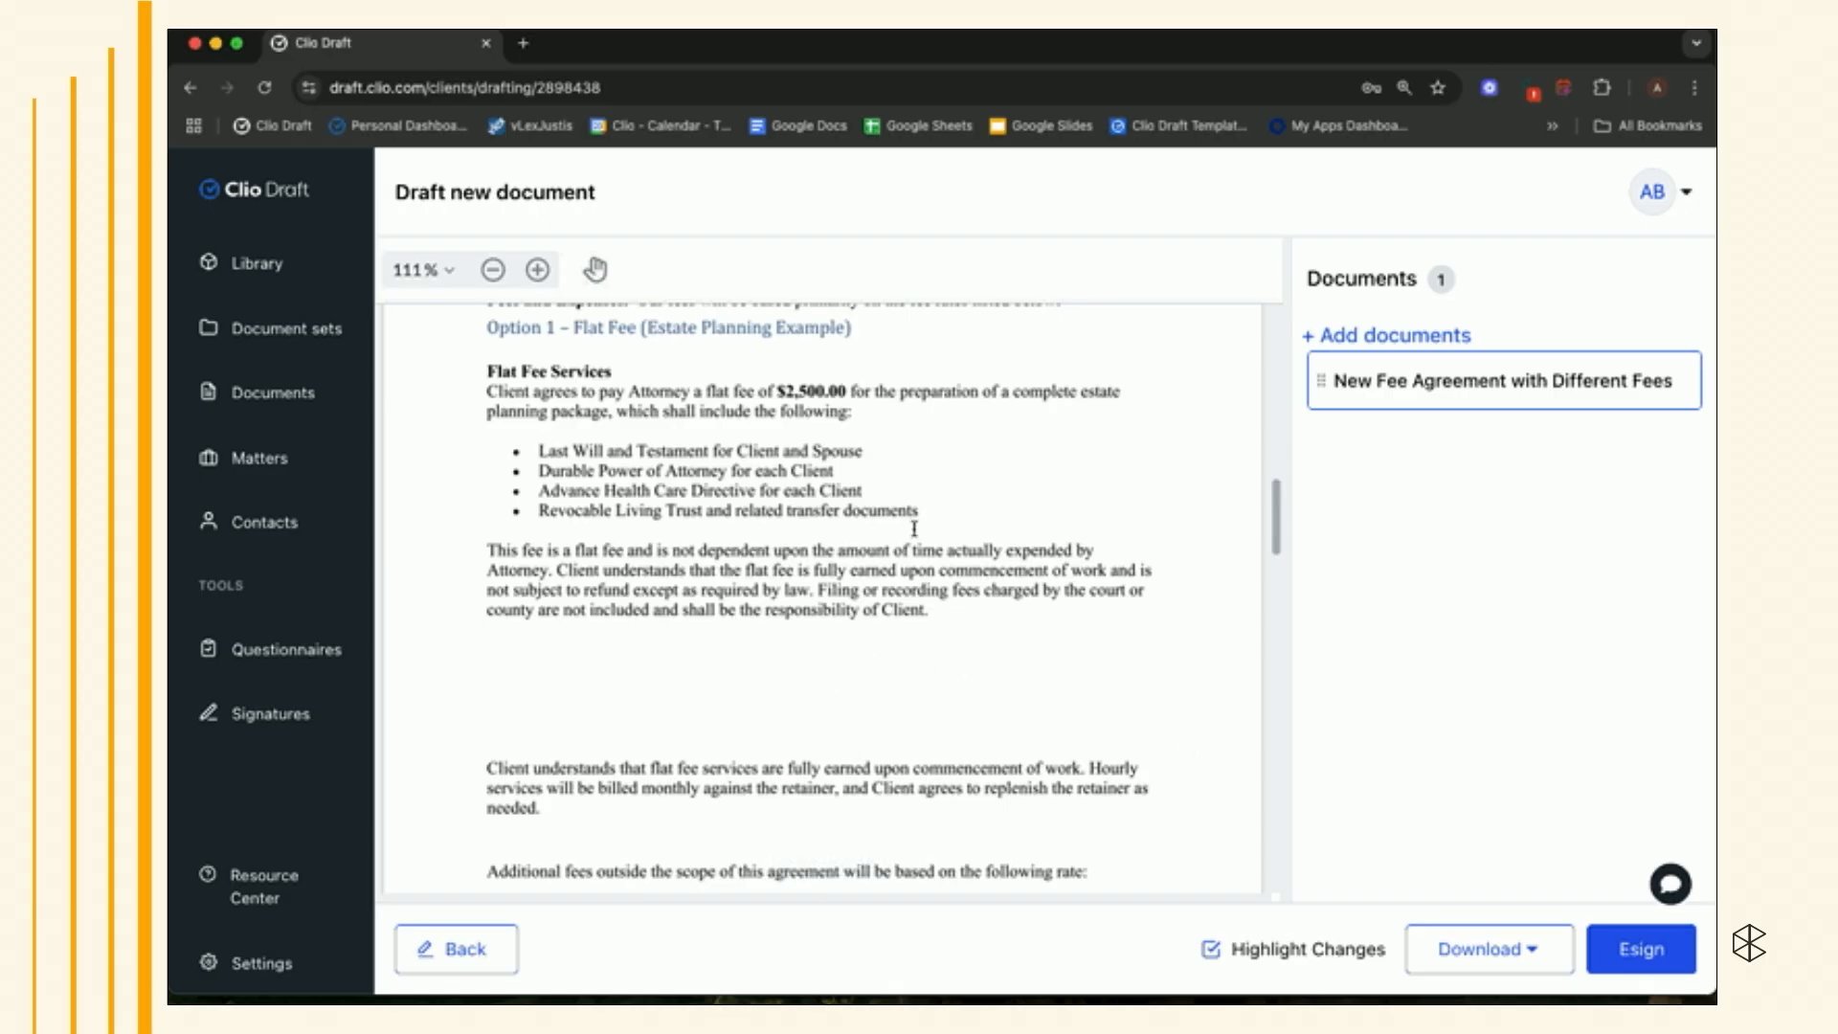
click(1387, 30)
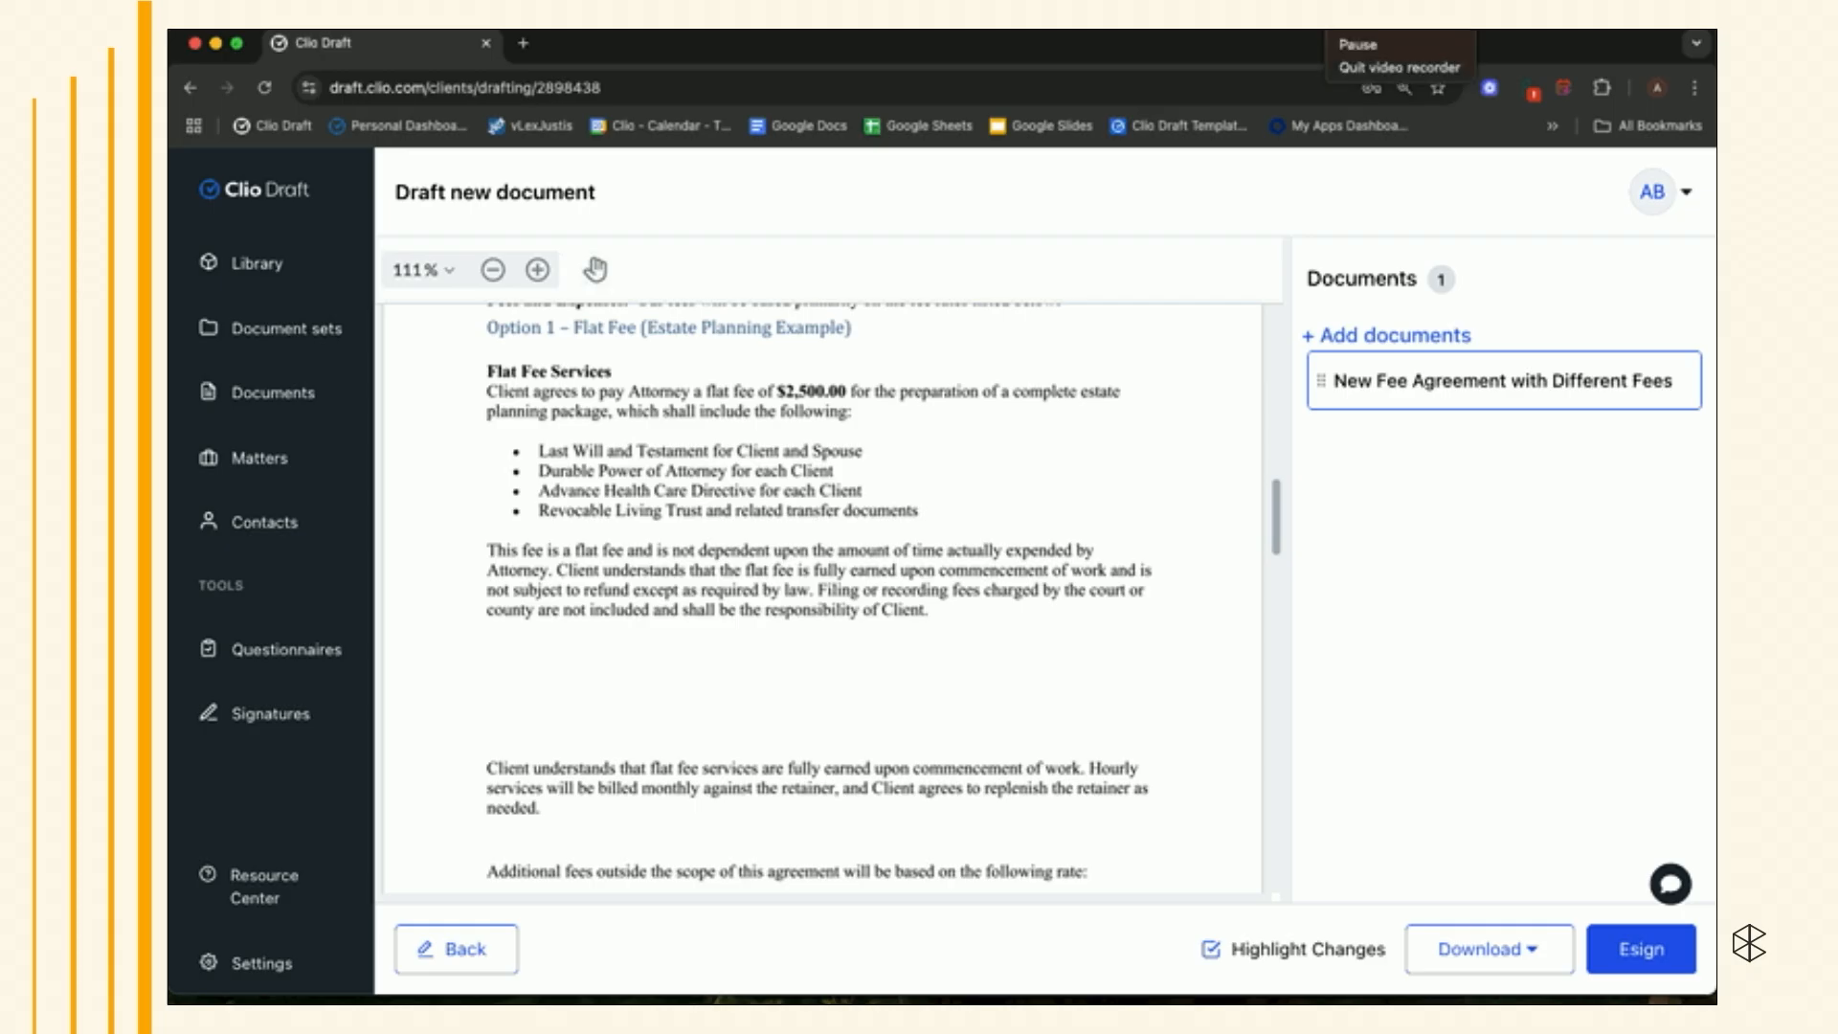
click(1378, 44)
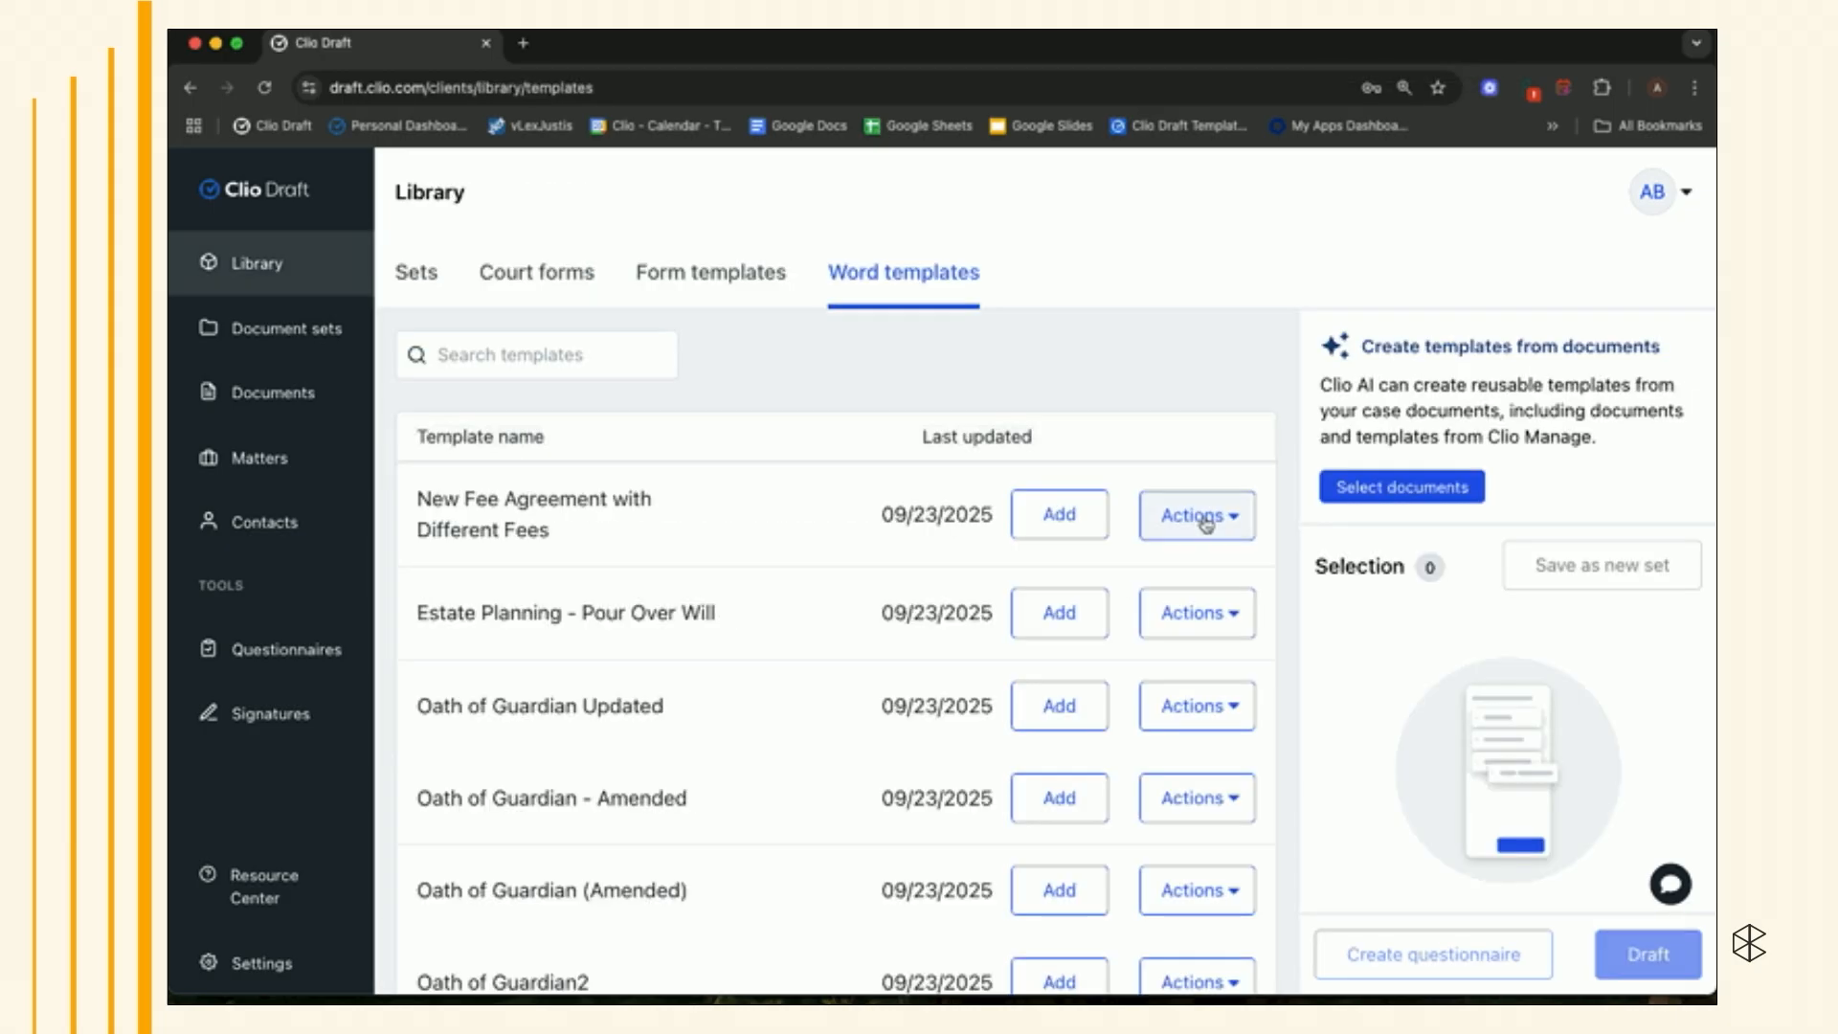
- Preview the fee agreement template again and scroll through its contents
click(1206, 524)
click(1180, 624)
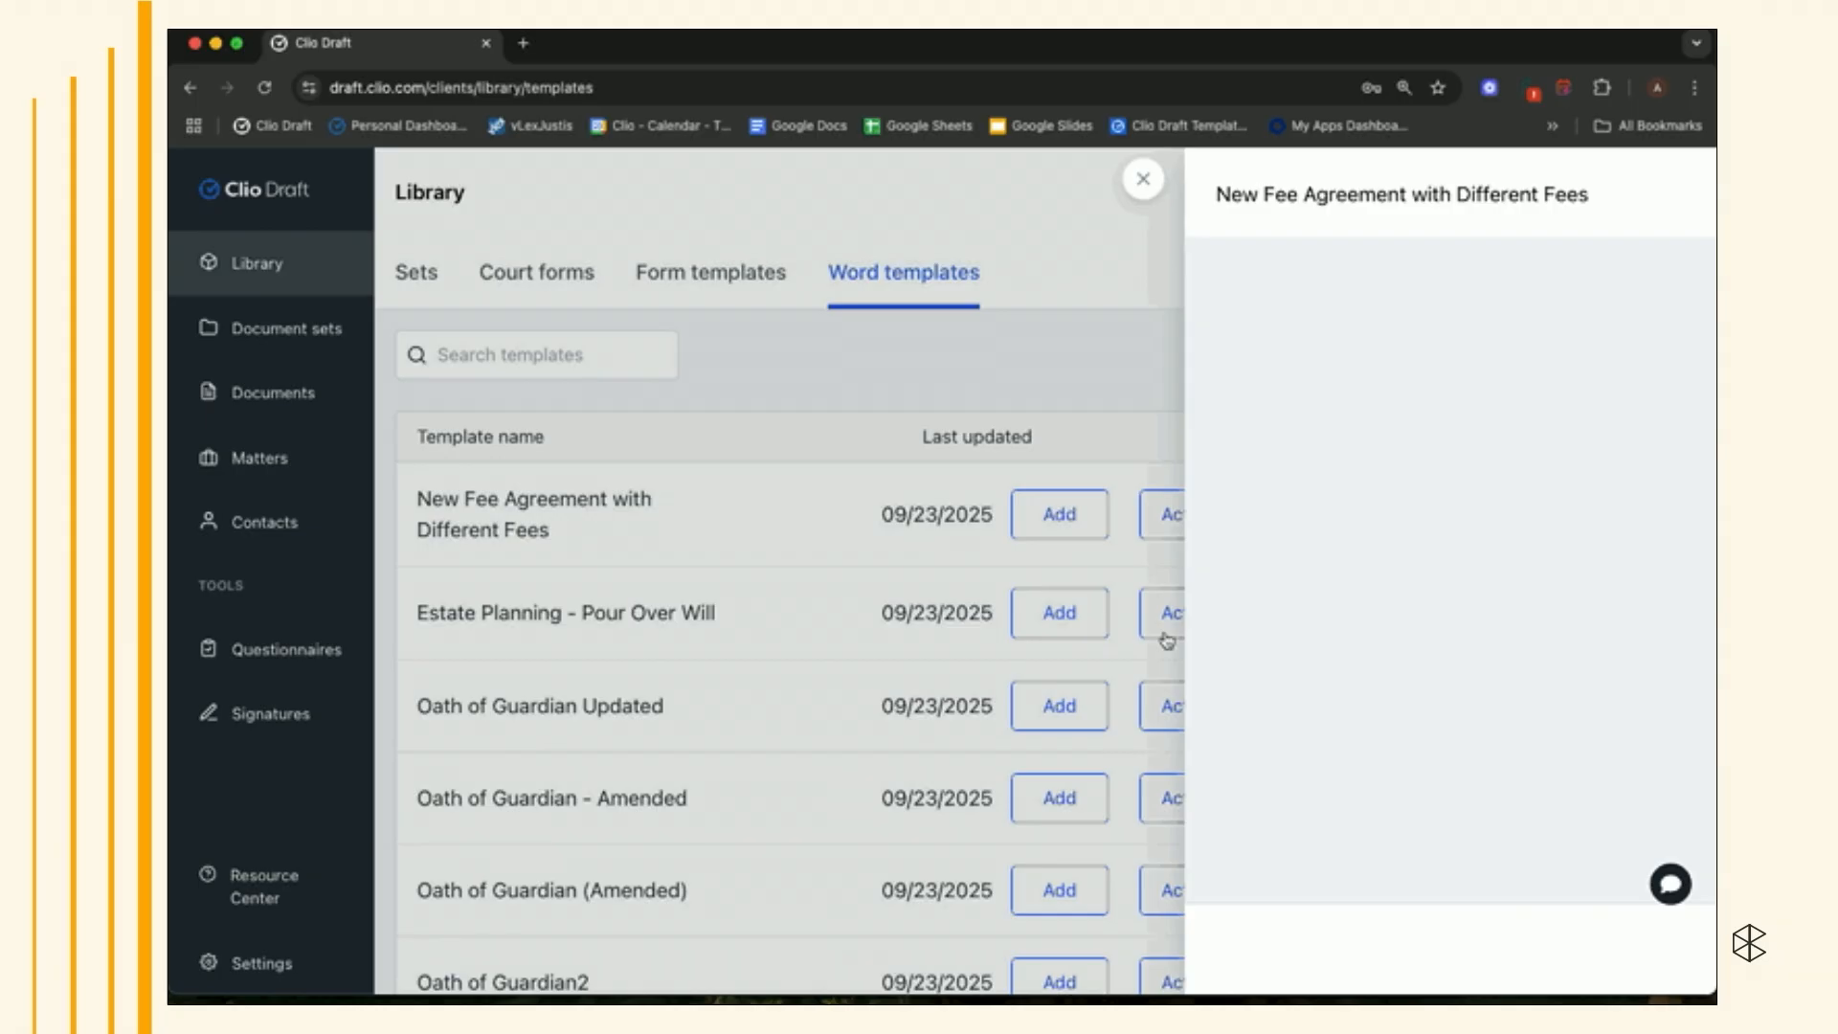
scroll(1180, 643, down, 15)
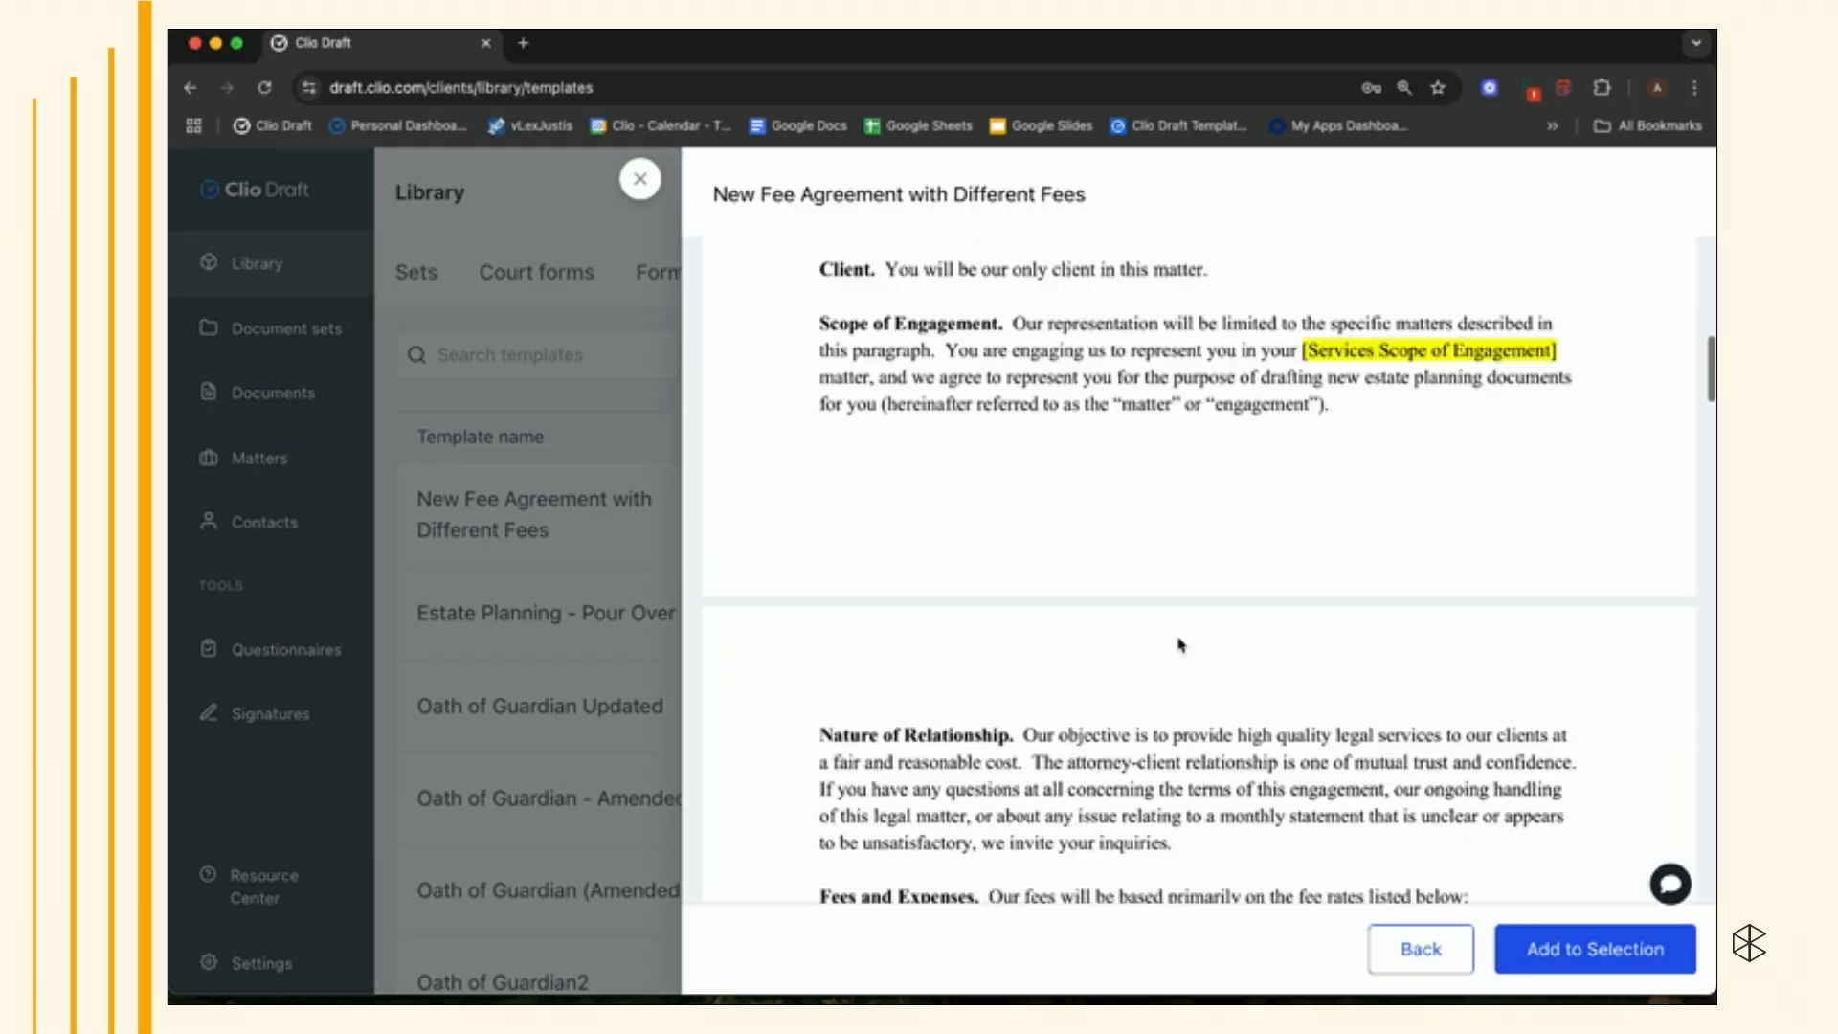
scroll(1180, 643, down, 3)
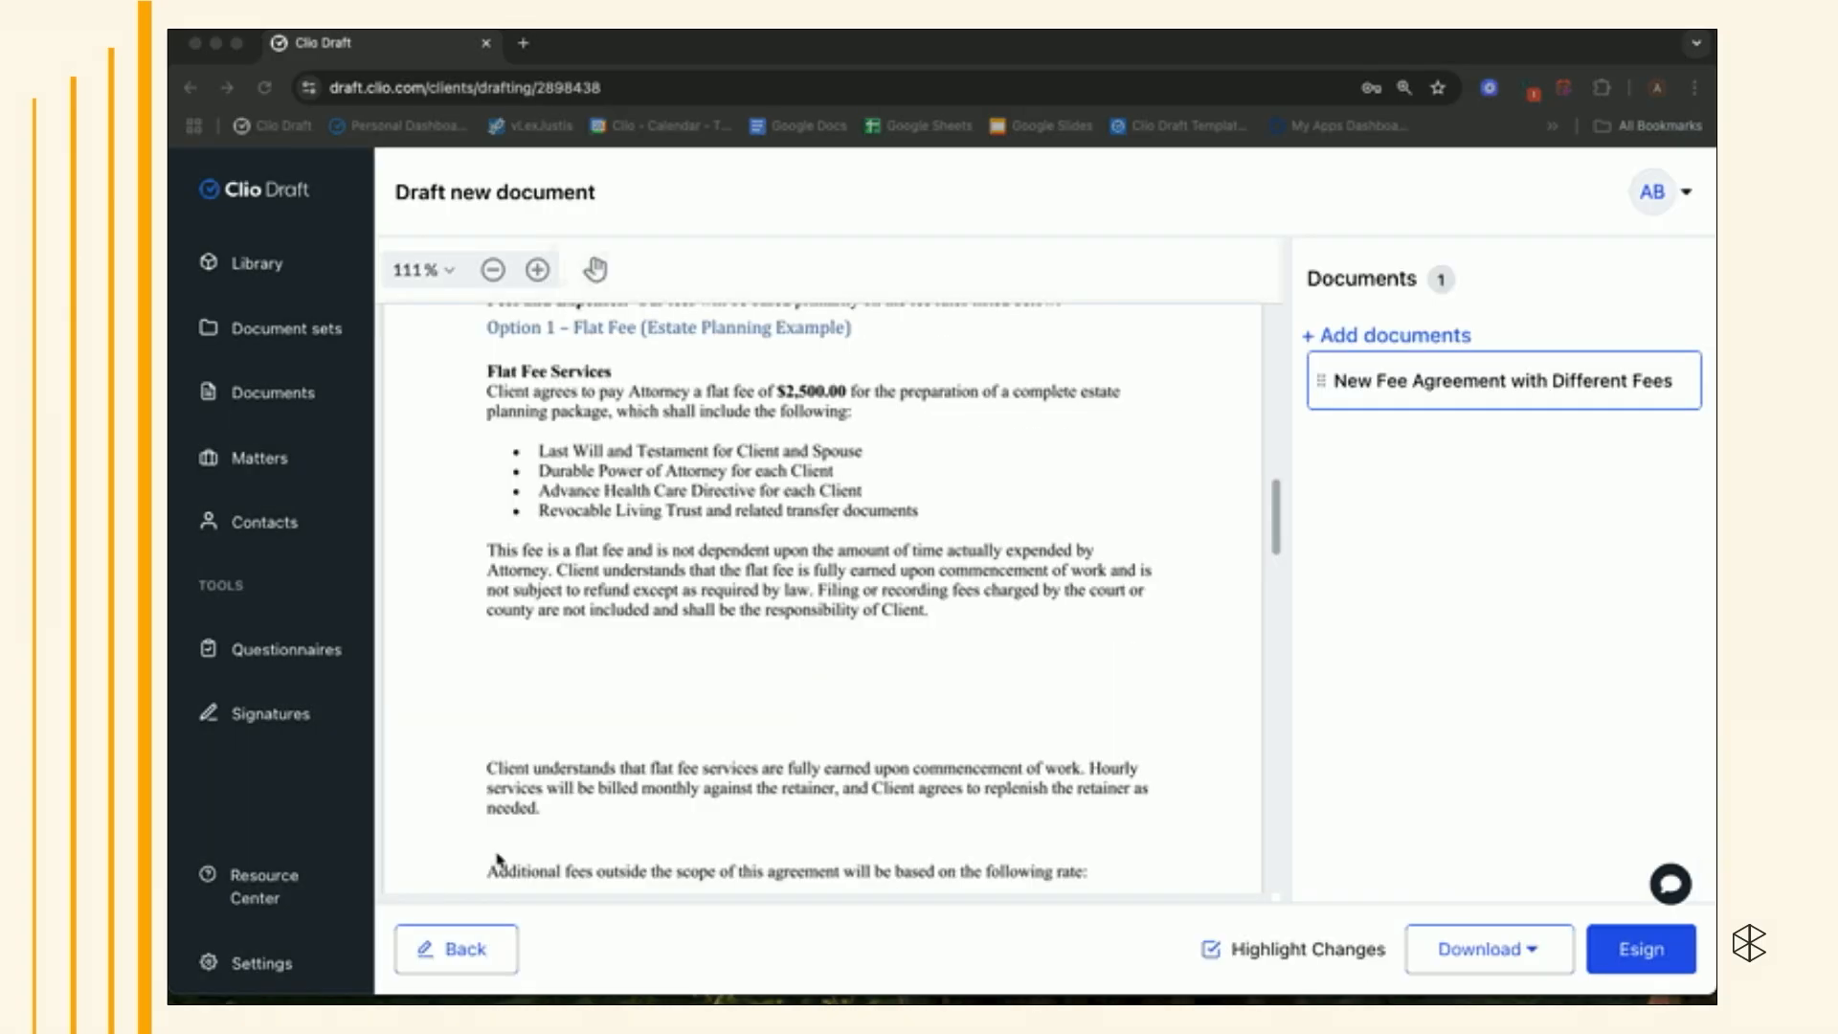
- Go back, change the case type answer to Hourly Family Law, and regenerate the document
click(451, 950)
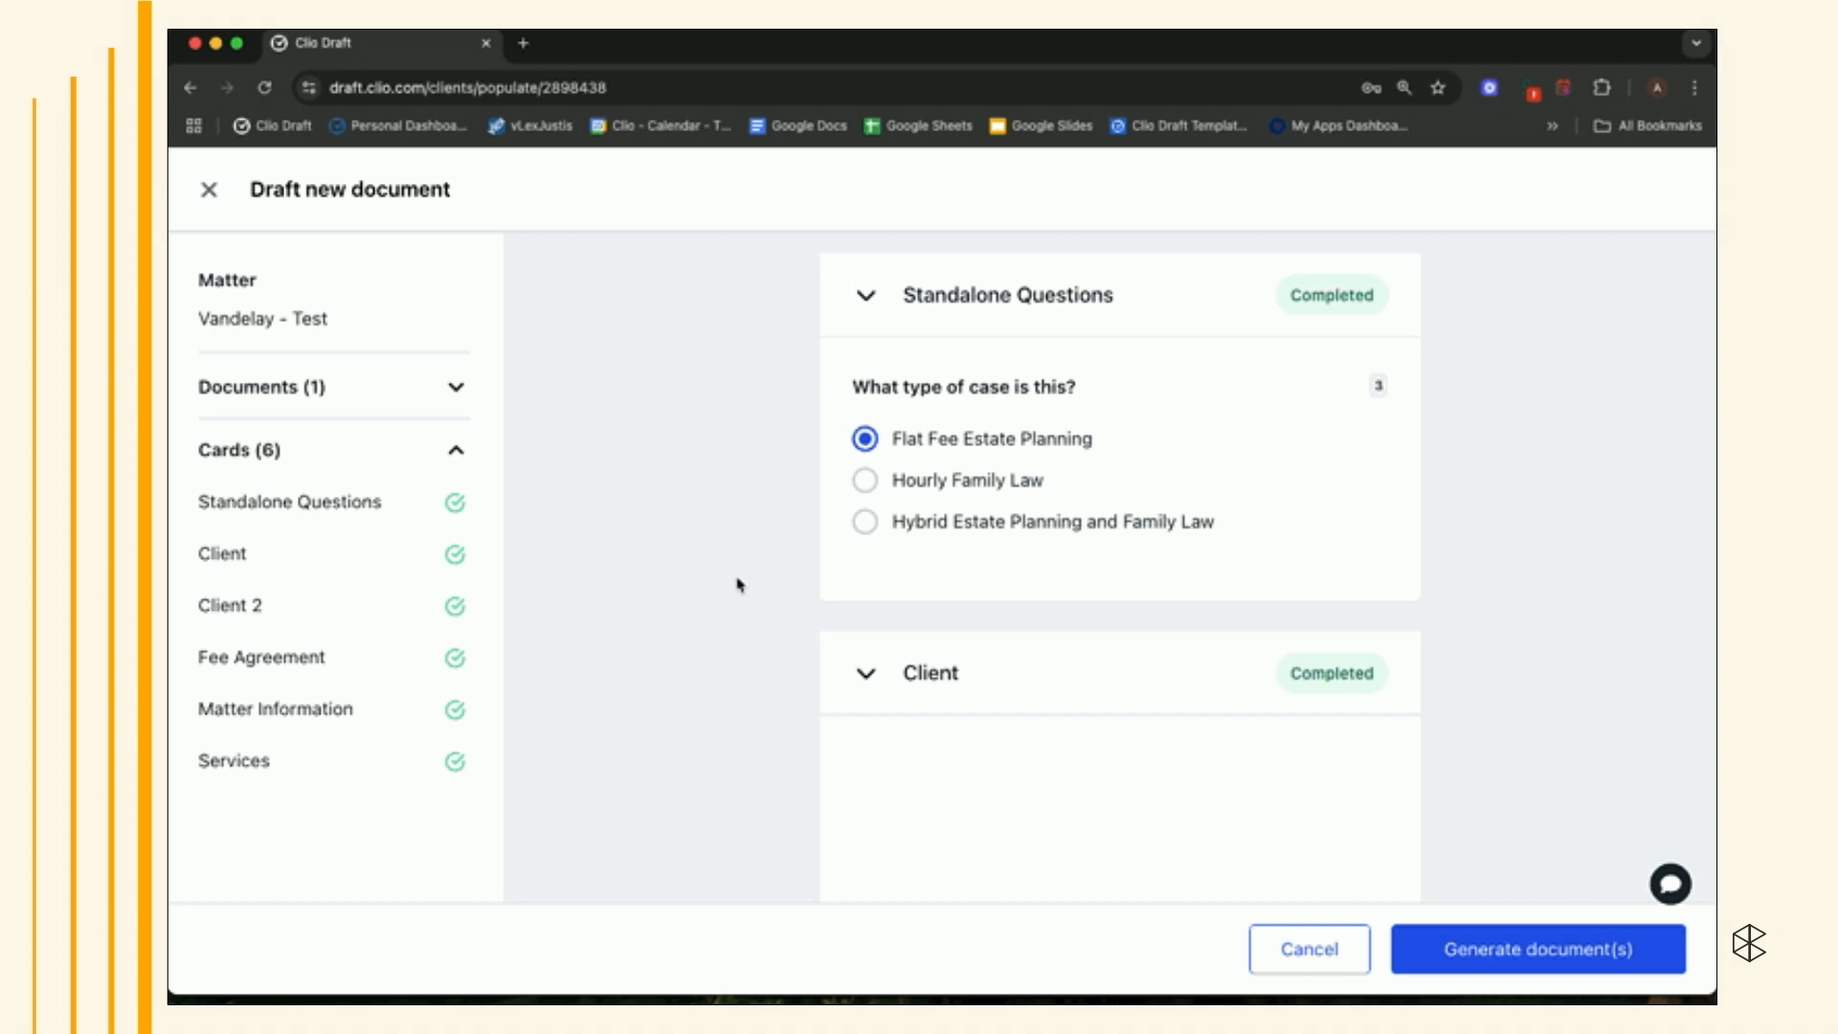
click(864, 479)
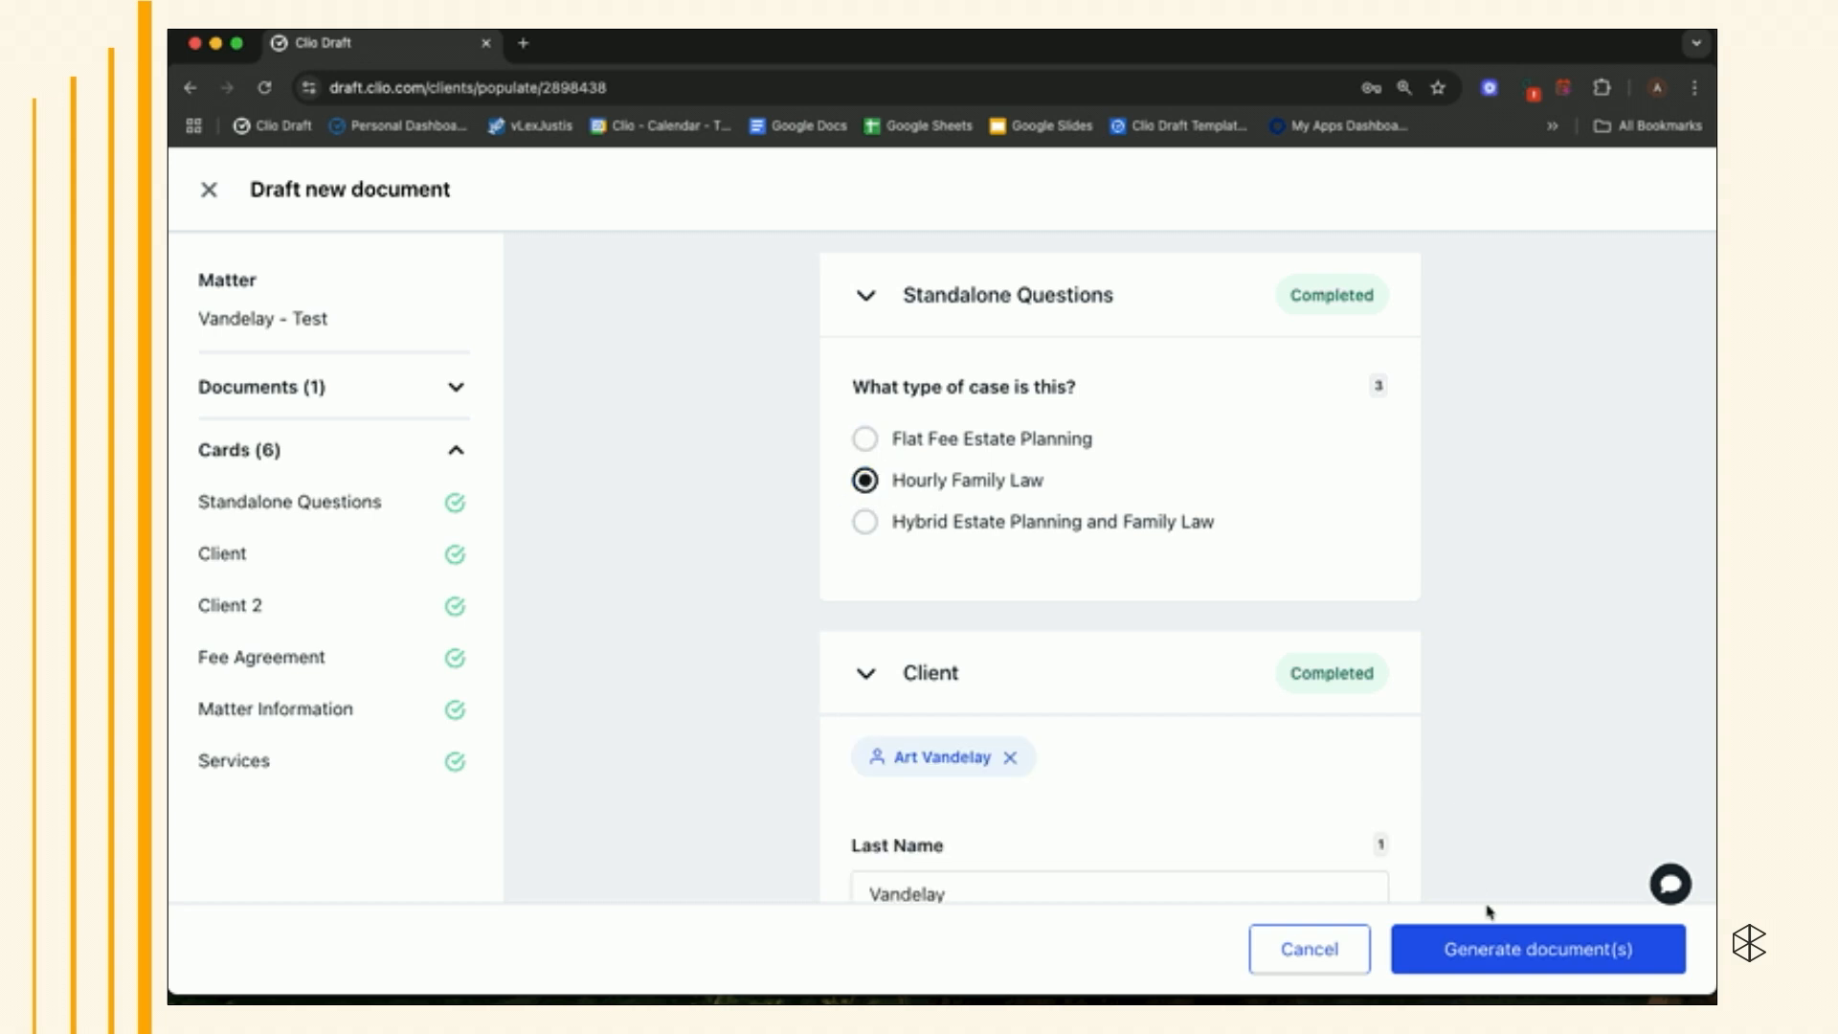
click(1479, 952)
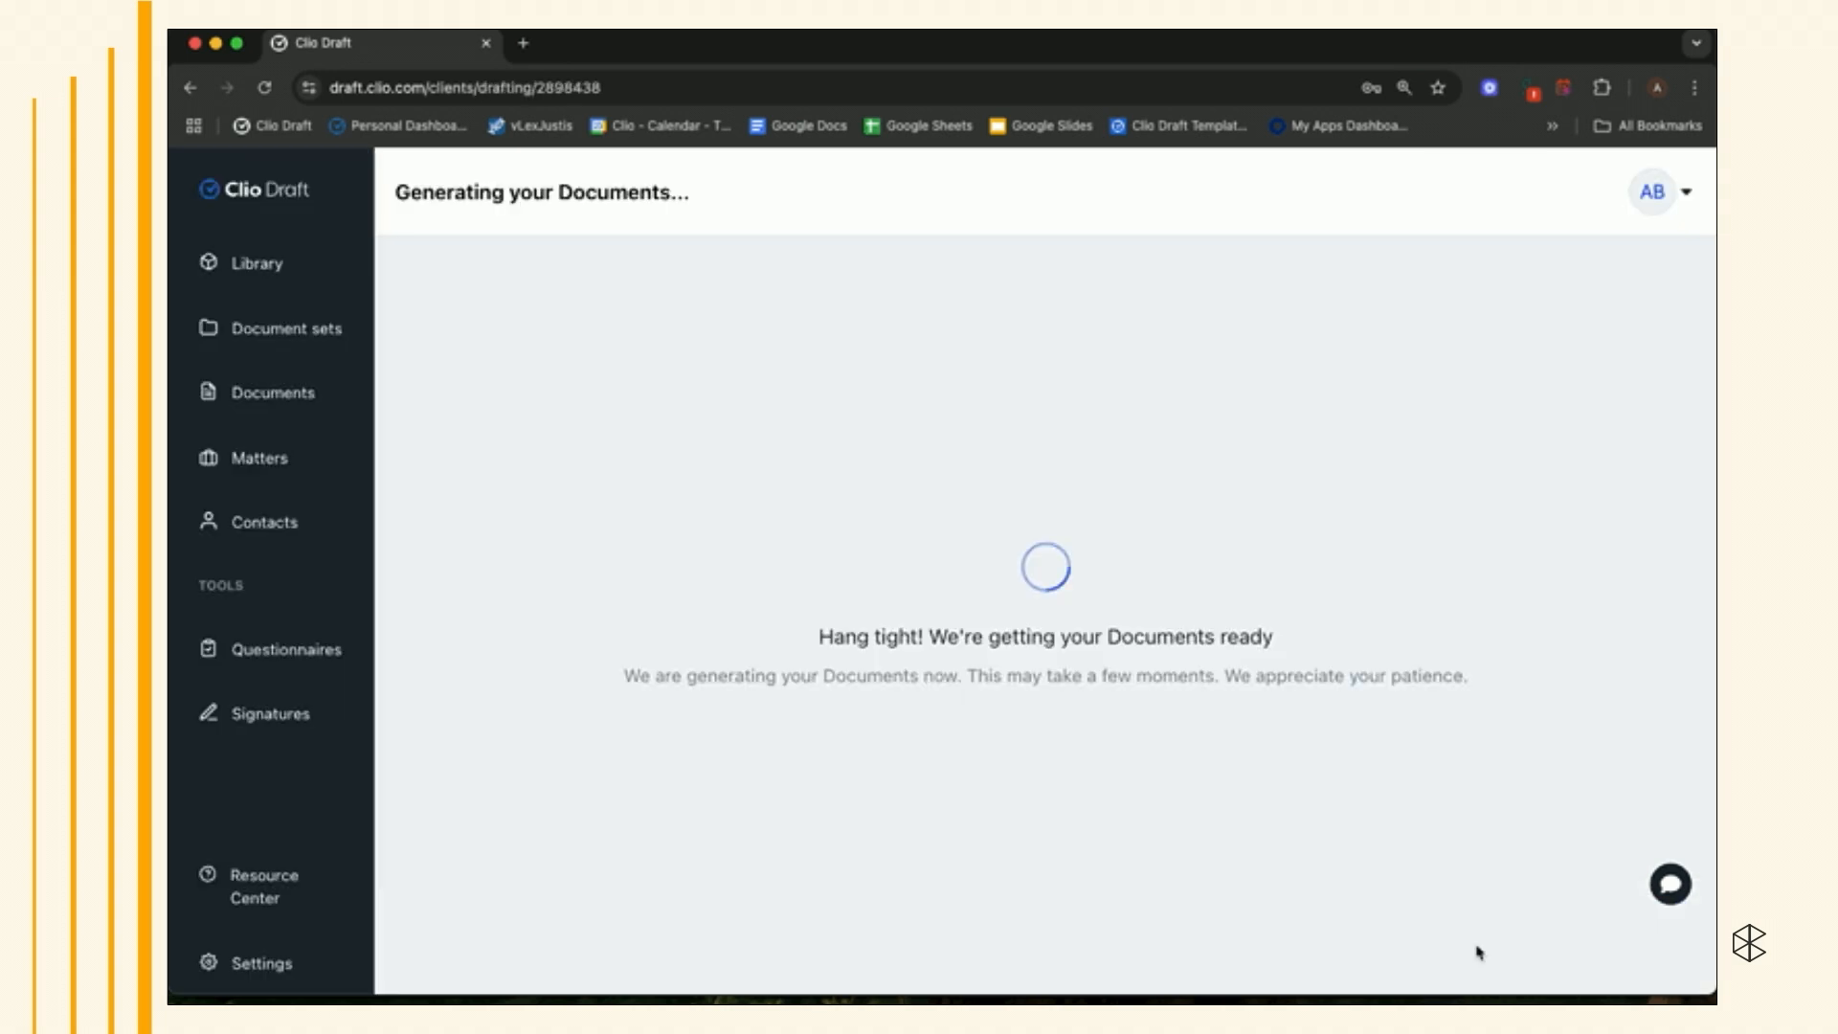